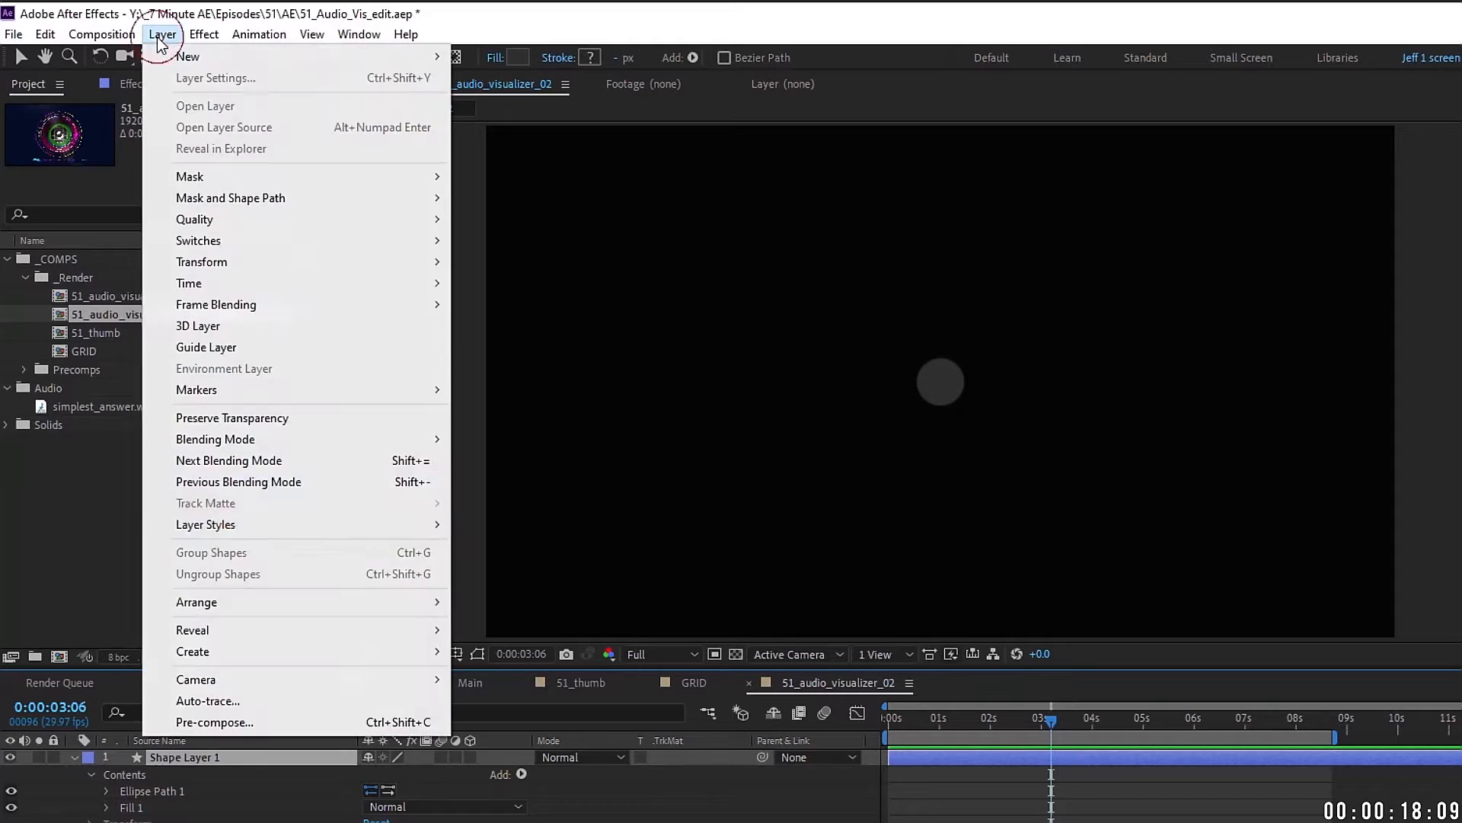
Step: Give the grey circle an Inner Bevel Bevel and Emboss of size 45, then start renaming its layer
mouse_move(282, 523)
click(533, 680)
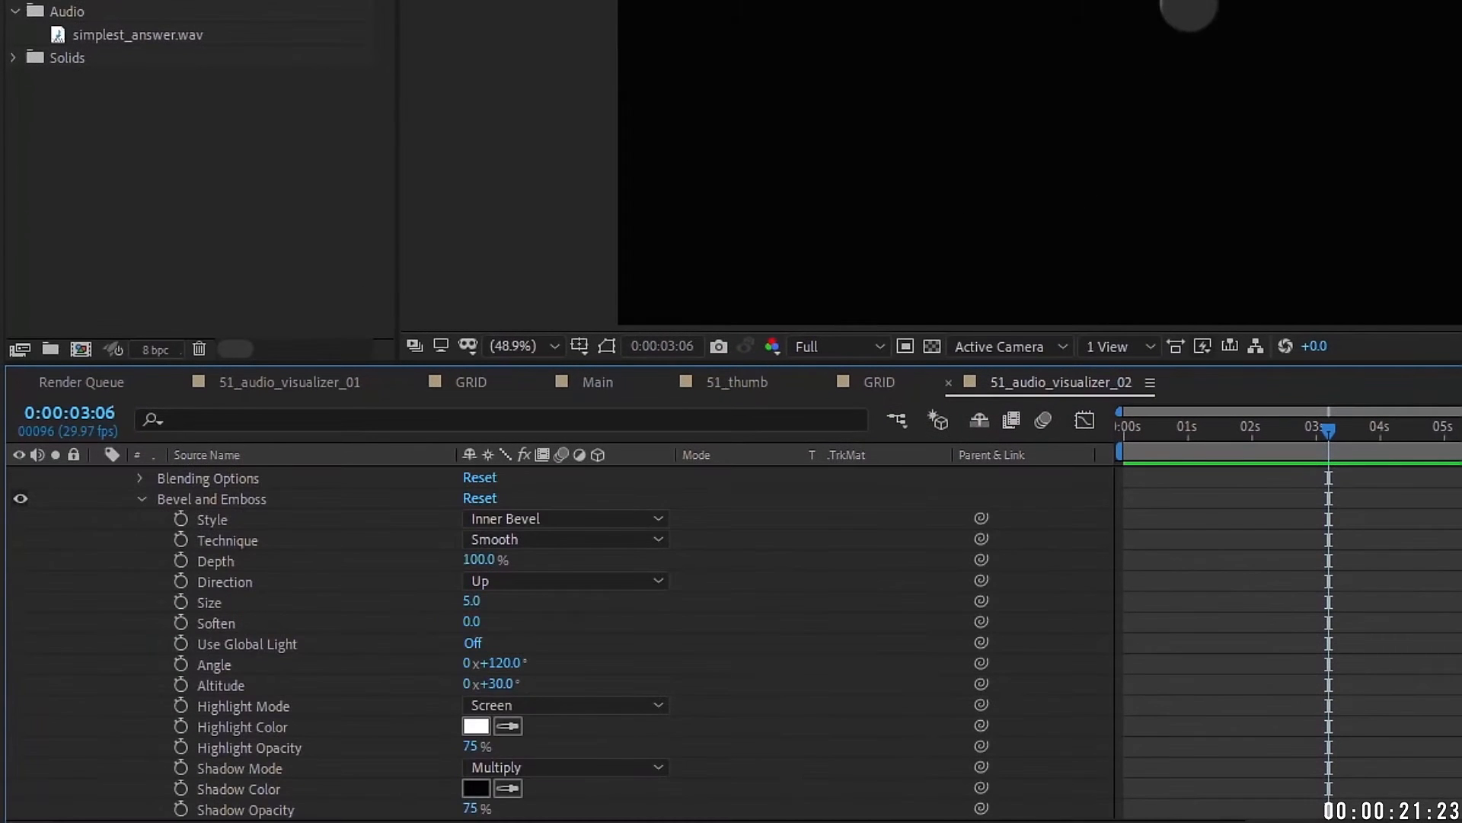
scroll(556, 648, up, 1)
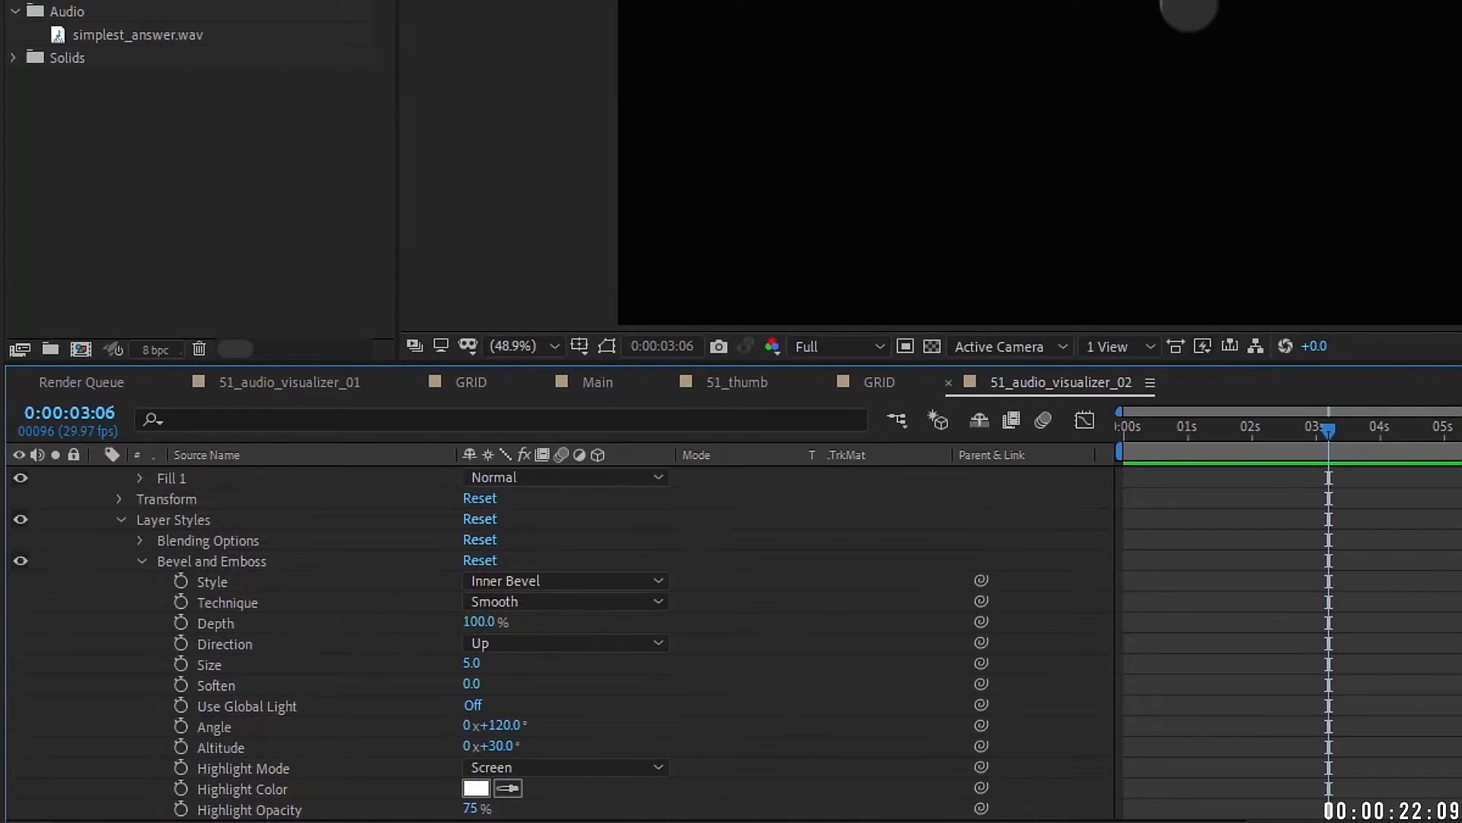
click(539, 581)
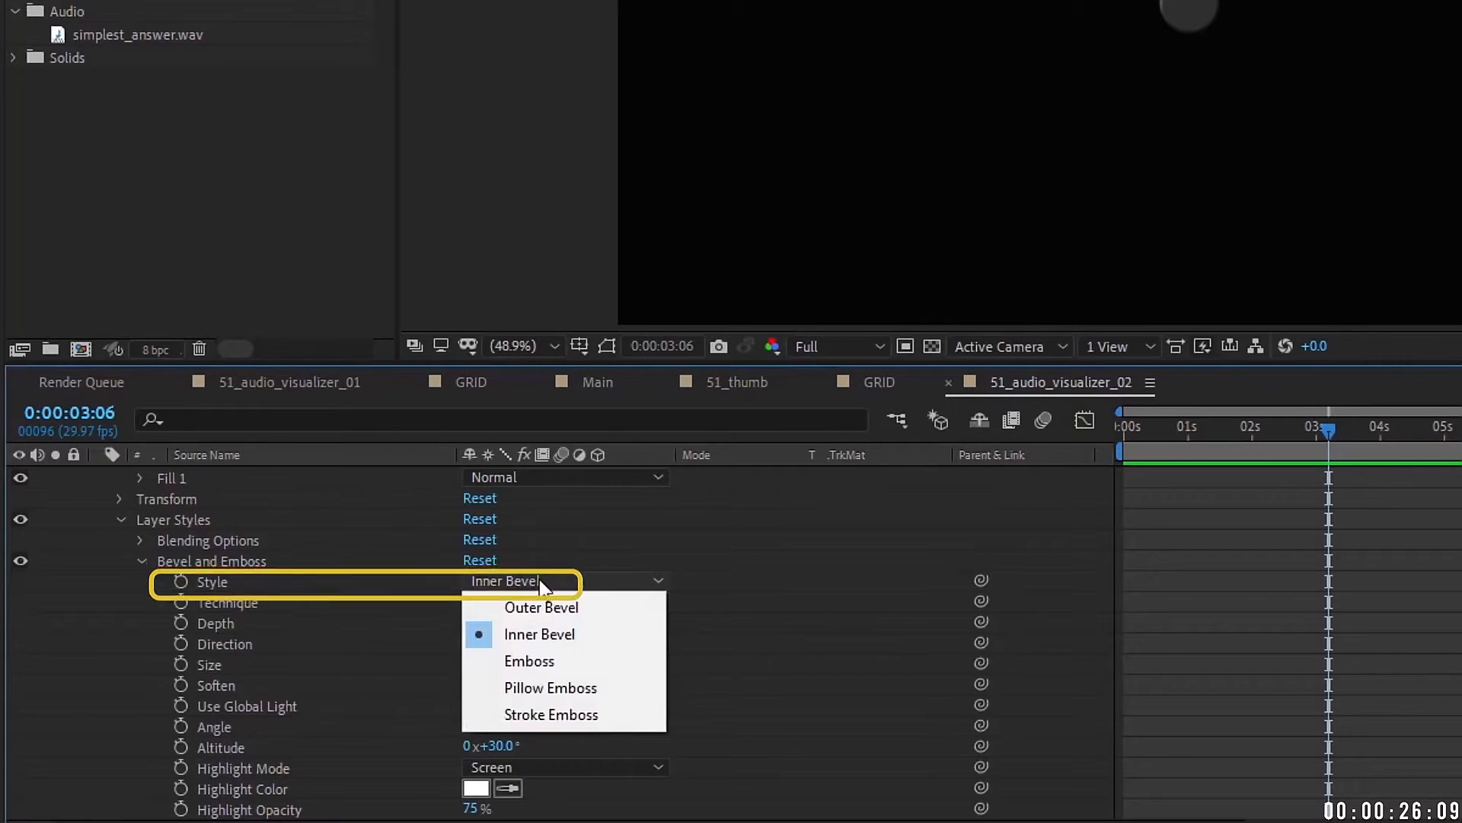
click(533, 635)
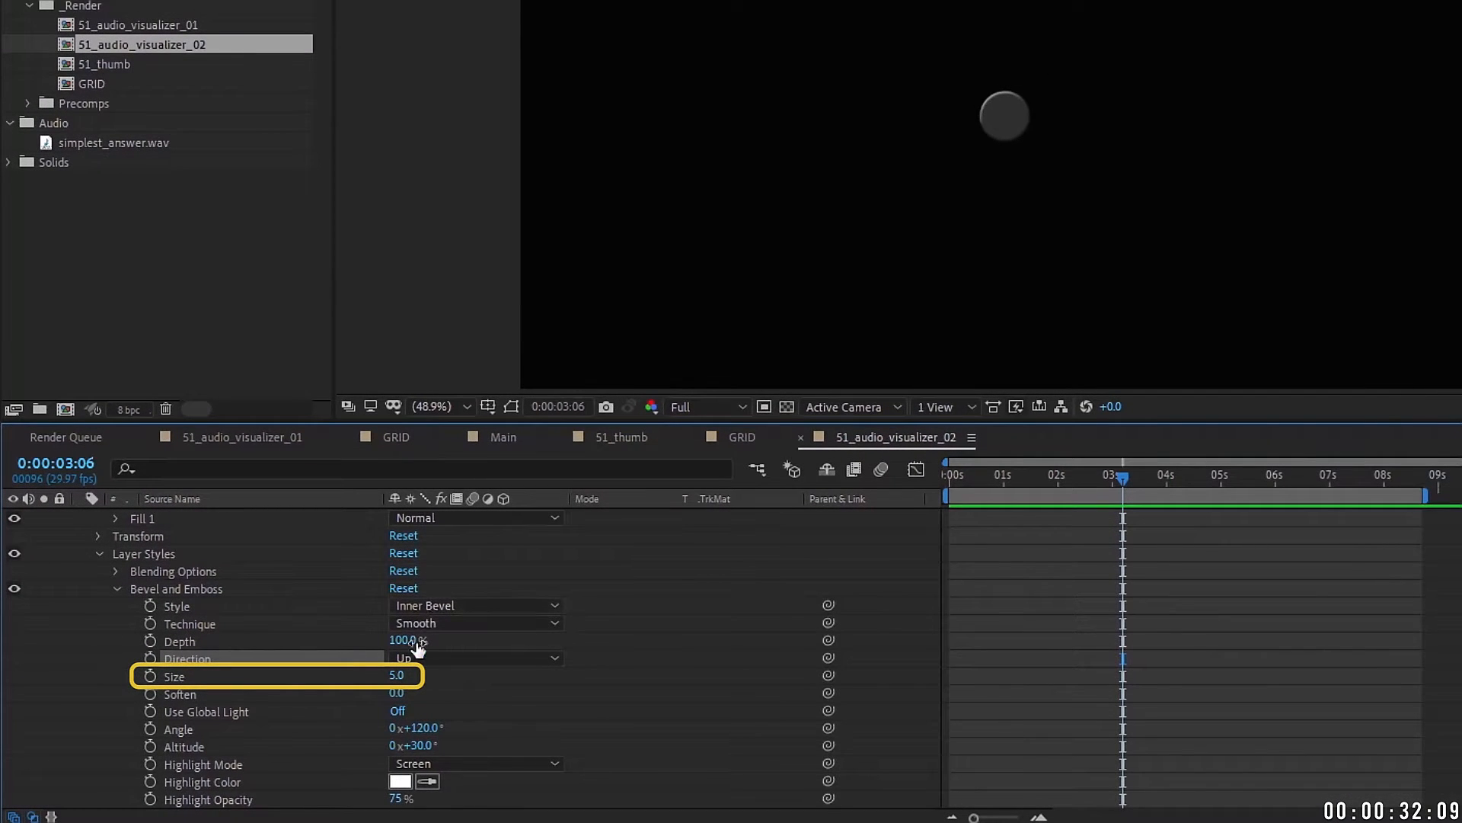
click(397, 675)
text(45)
key(Return)
scroll(4, 531, up, 1)
click(81, 516)
key(Return)
Step: Name the layer 'inner' and duplicate it
text(inner)
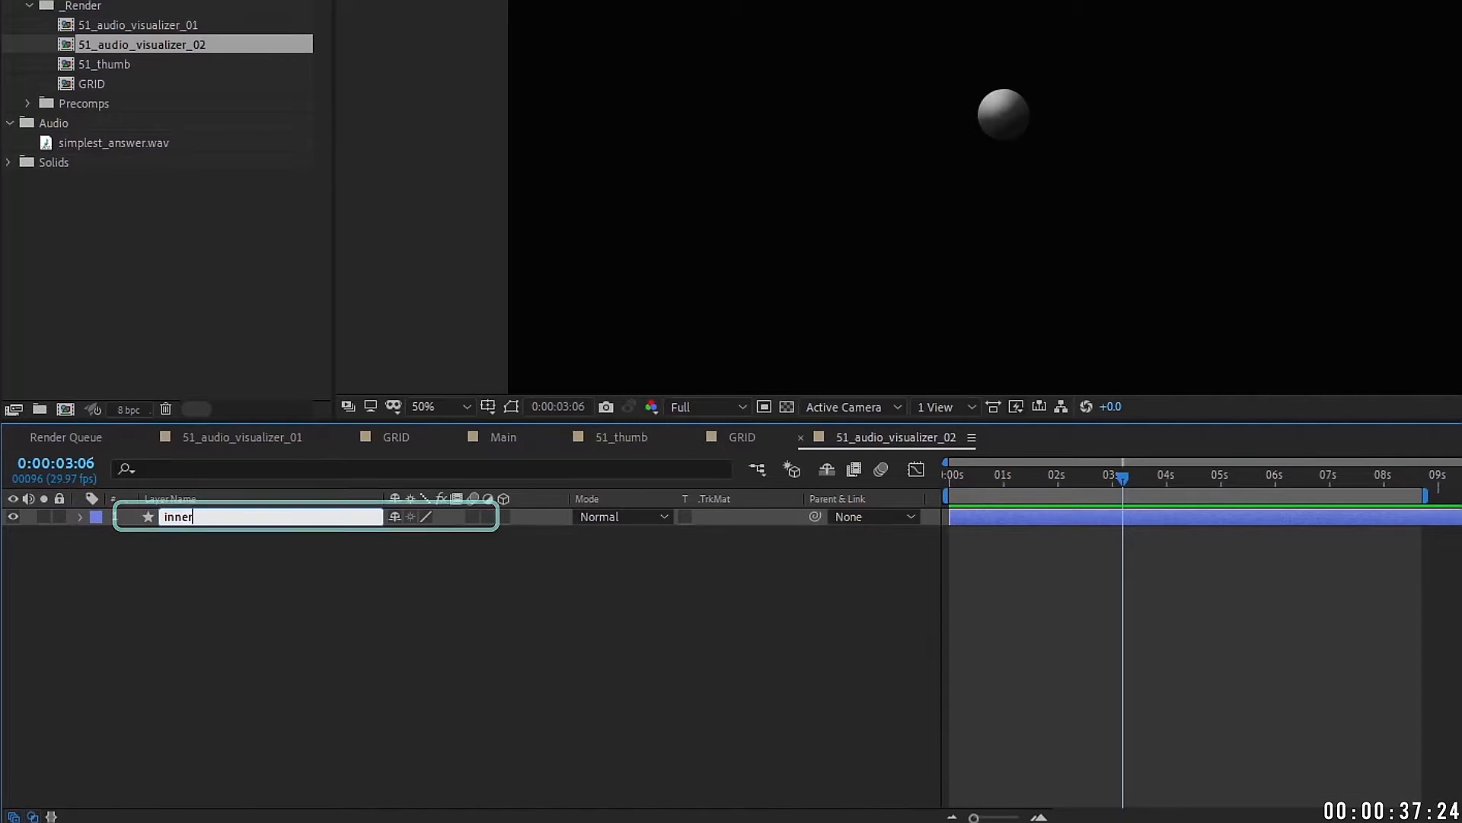
click(190, 570)
click(195, 512)
key(ctrl+d)
Step: On the original inner layer, set bevel direction to Down and ellipse size to 140
click(176, 536)
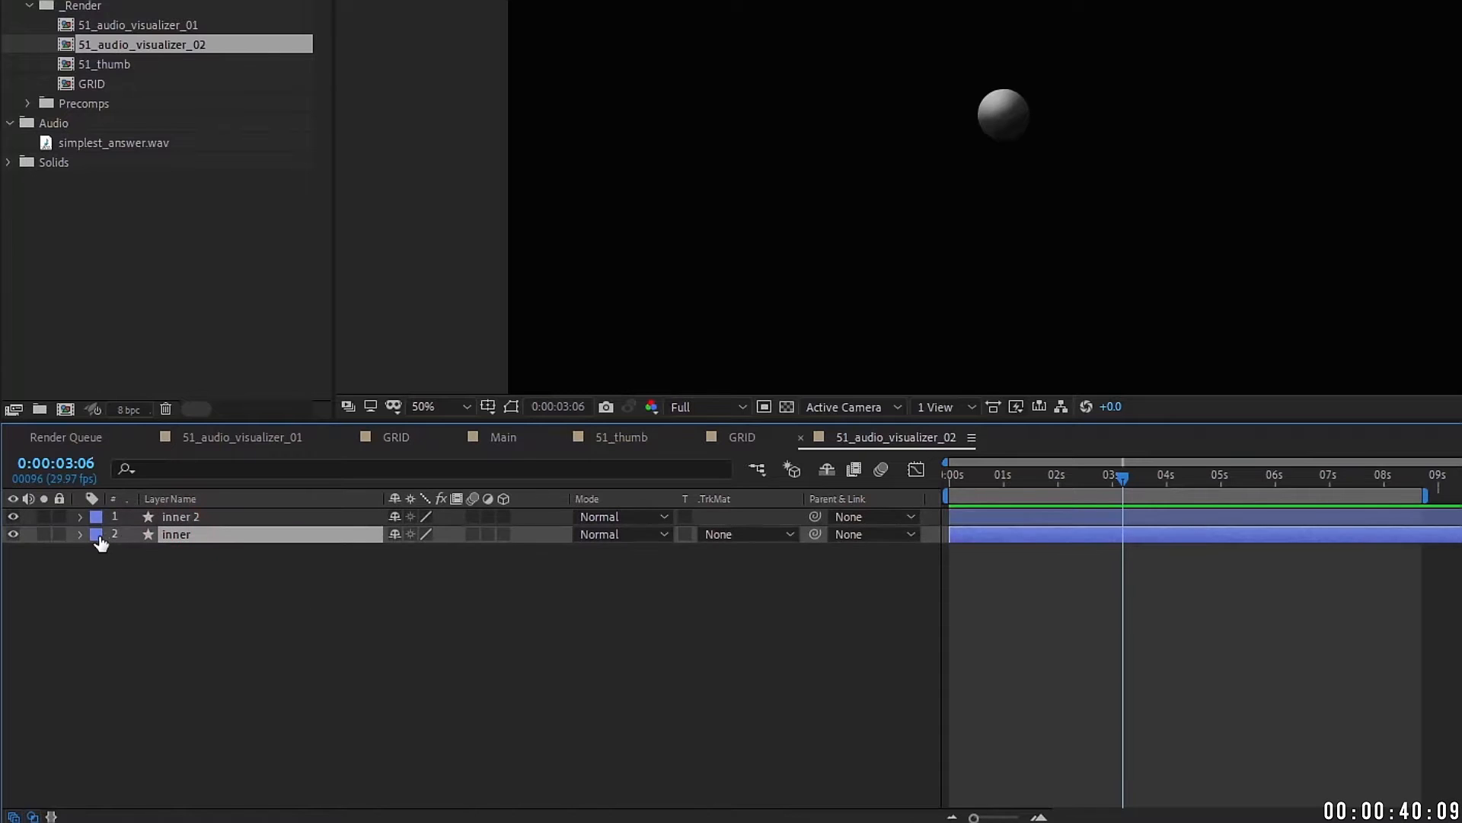
click(81, 534)
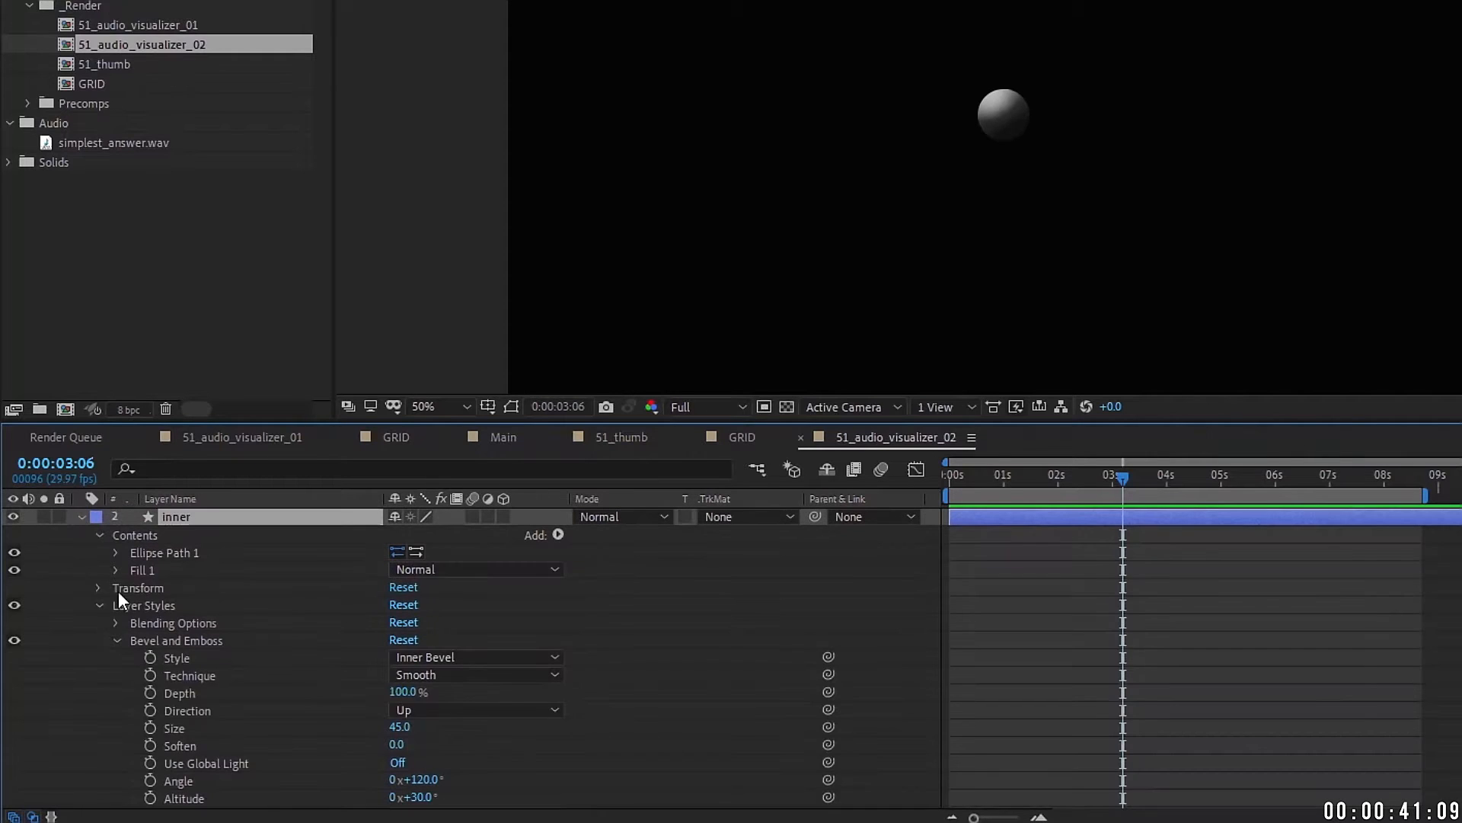
click(423, 715)
click(434, 750)
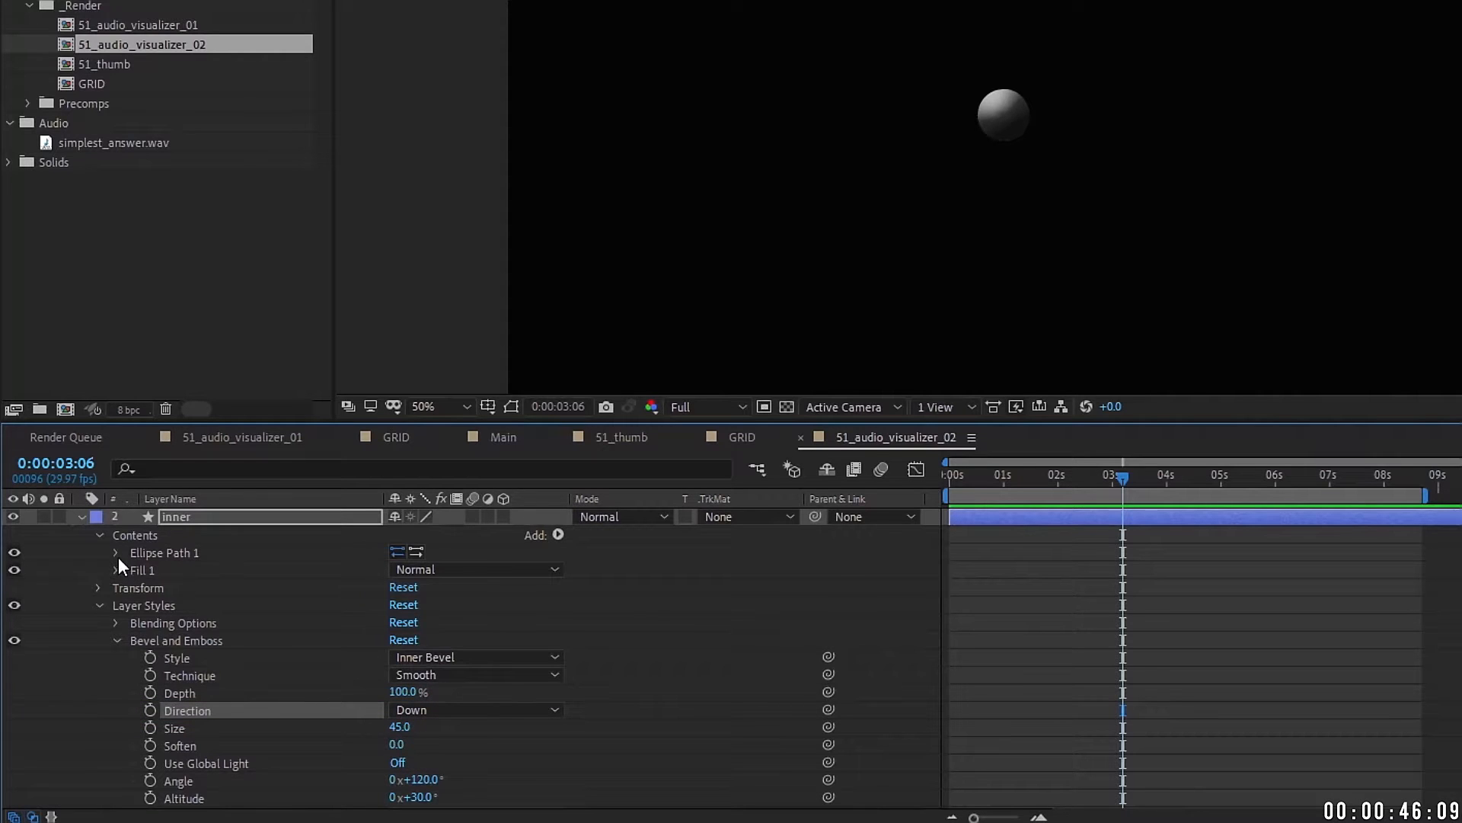
click(116, 553)
click(399, 569)
text(14)
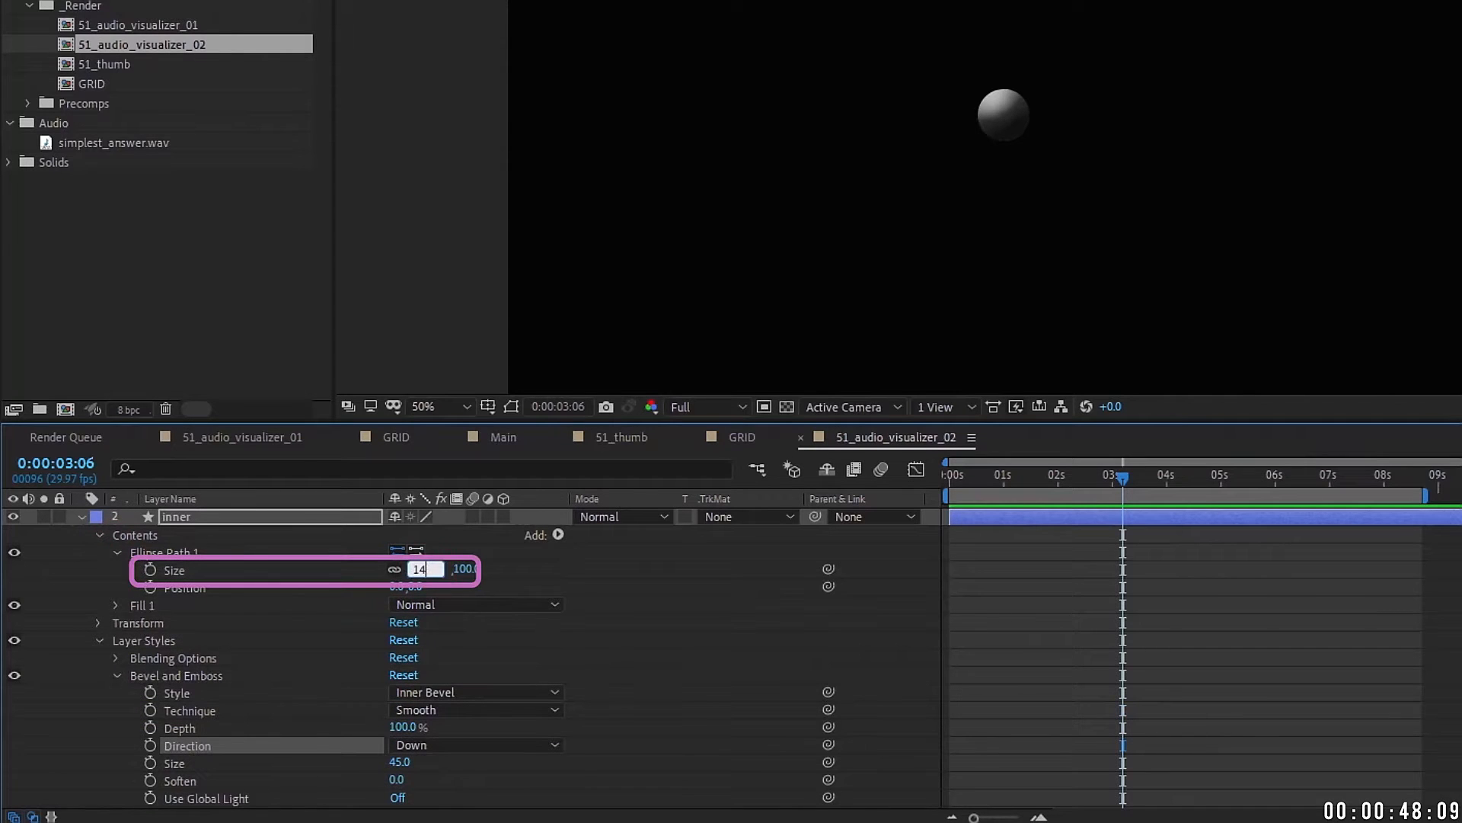
text(0)
key(Return)
Step: Duplicate inner again and give inner an Outer Bevel of size 10
scroll(1090, 110, up, 2)
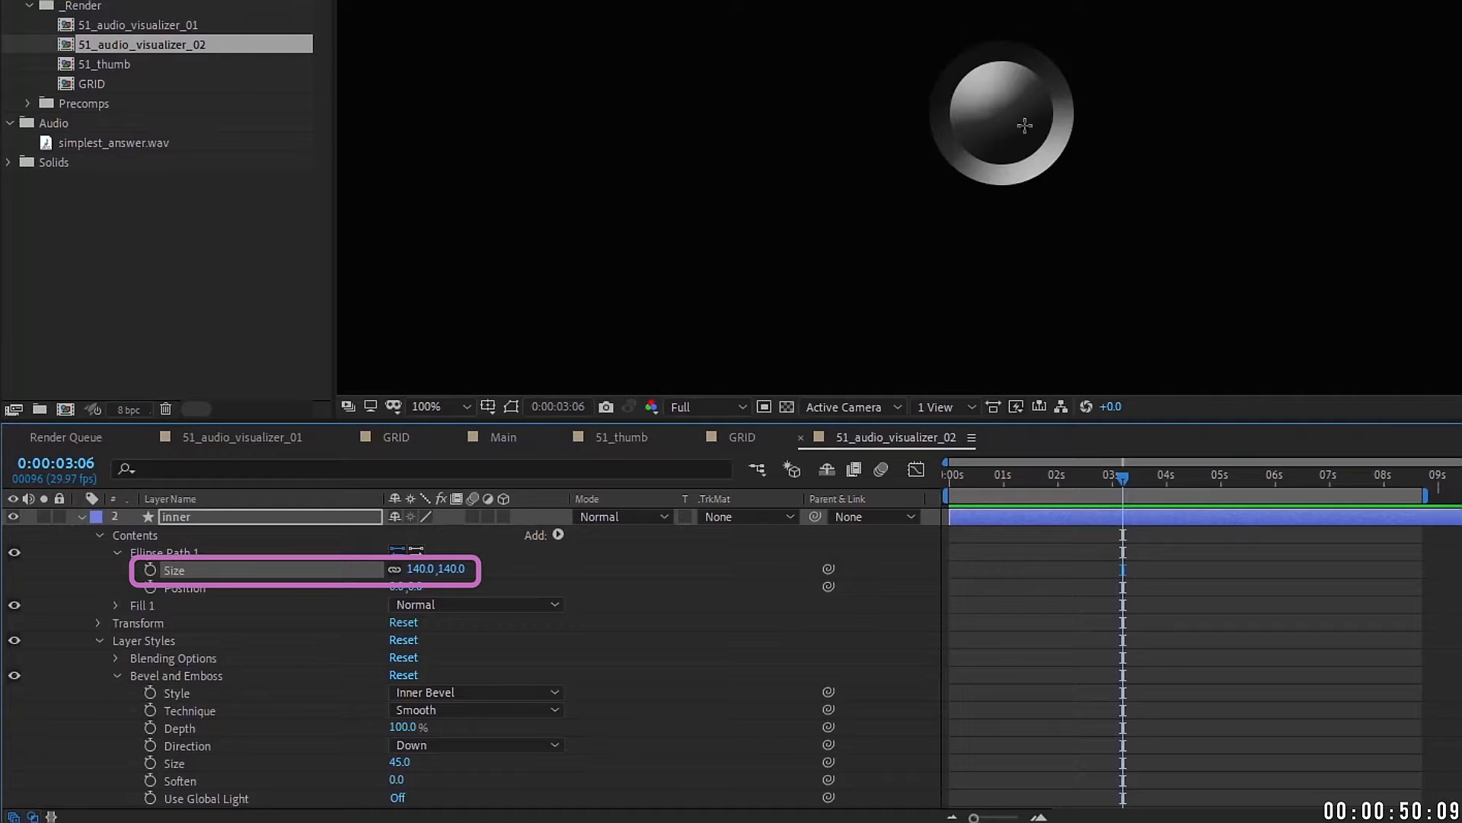
key(ctrl+d)
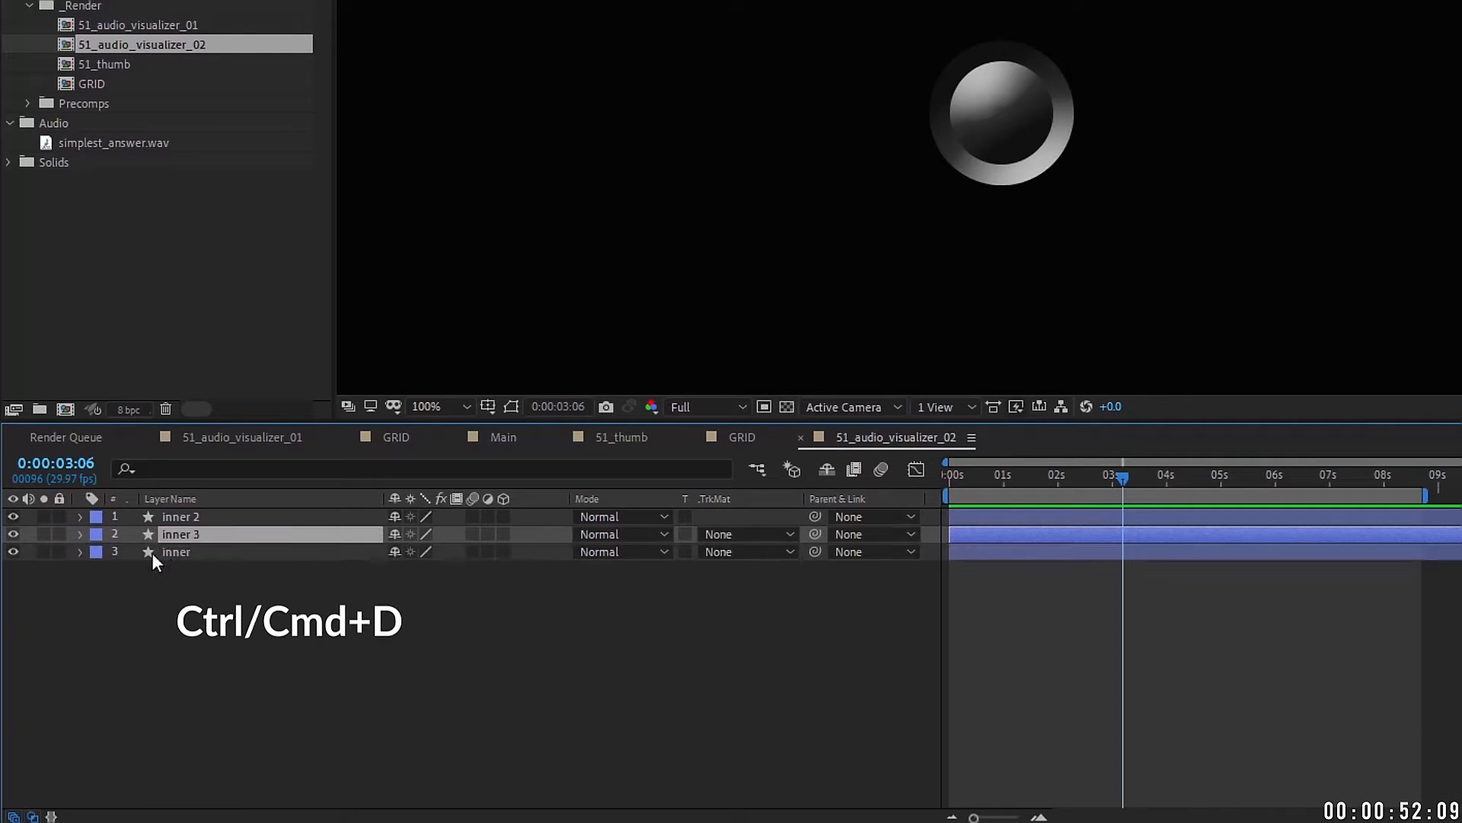
click(80, 552)
scroll(171, 599, down, 2)
click(448, 692)
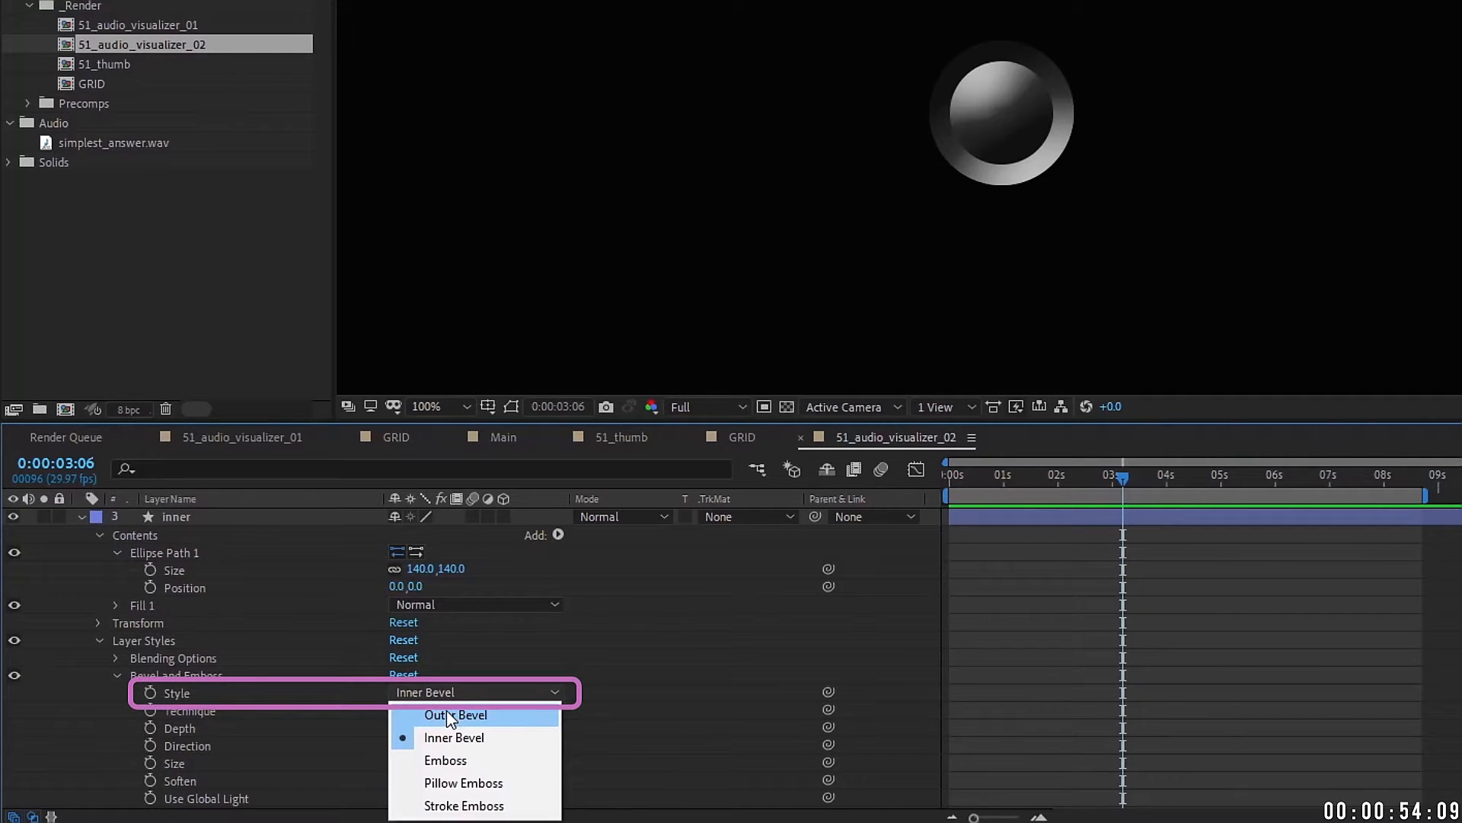
click(451, 714)
click(406, 762)
text(10)
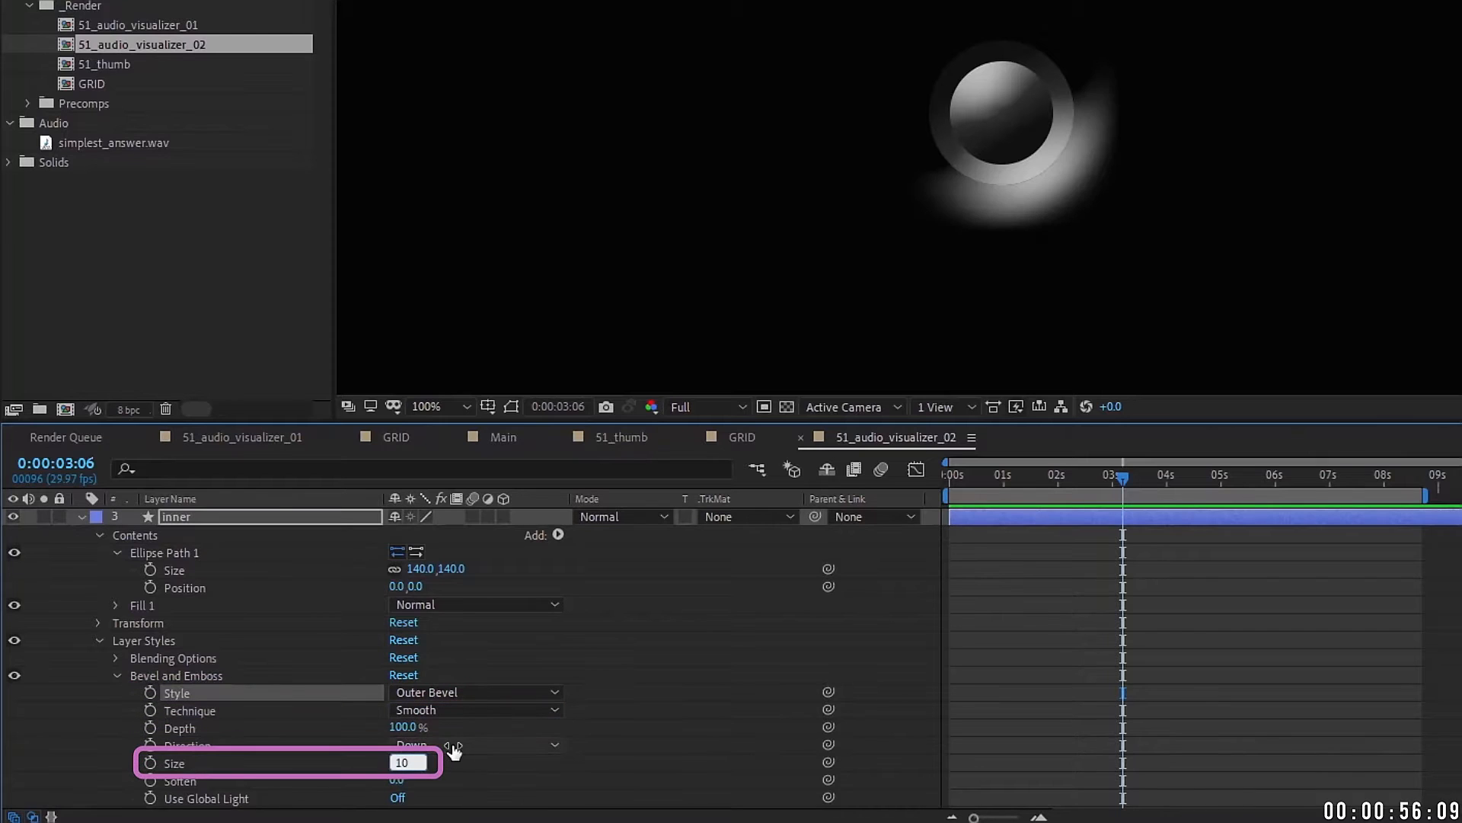
key(Return)
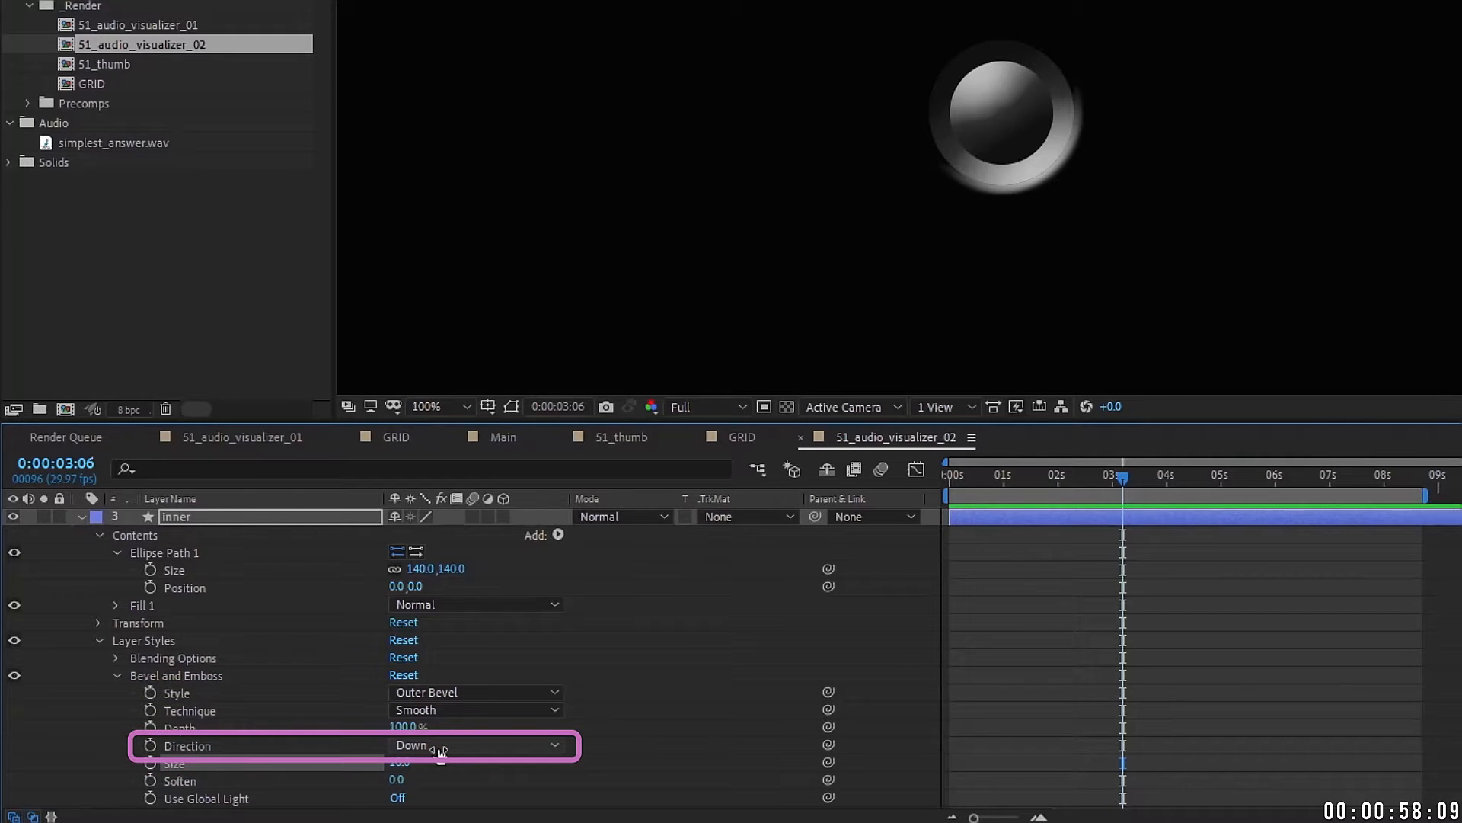
Step: Scrub inner 2's bevel size up to about 56, then select all three layers
scroll(157, 529, up, 2)
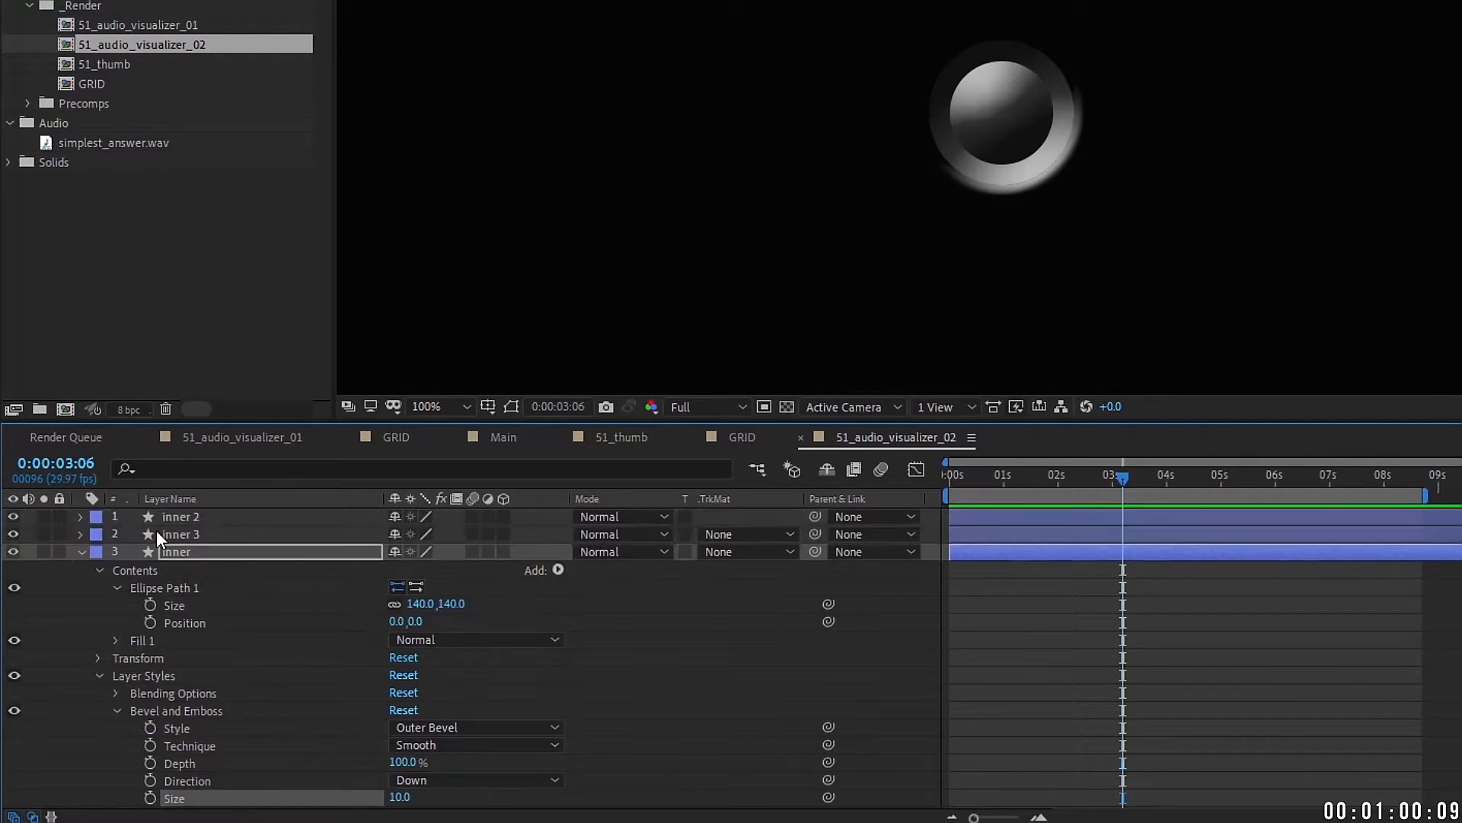
click(189, 516)
click(80, 517)
click(115, 604)
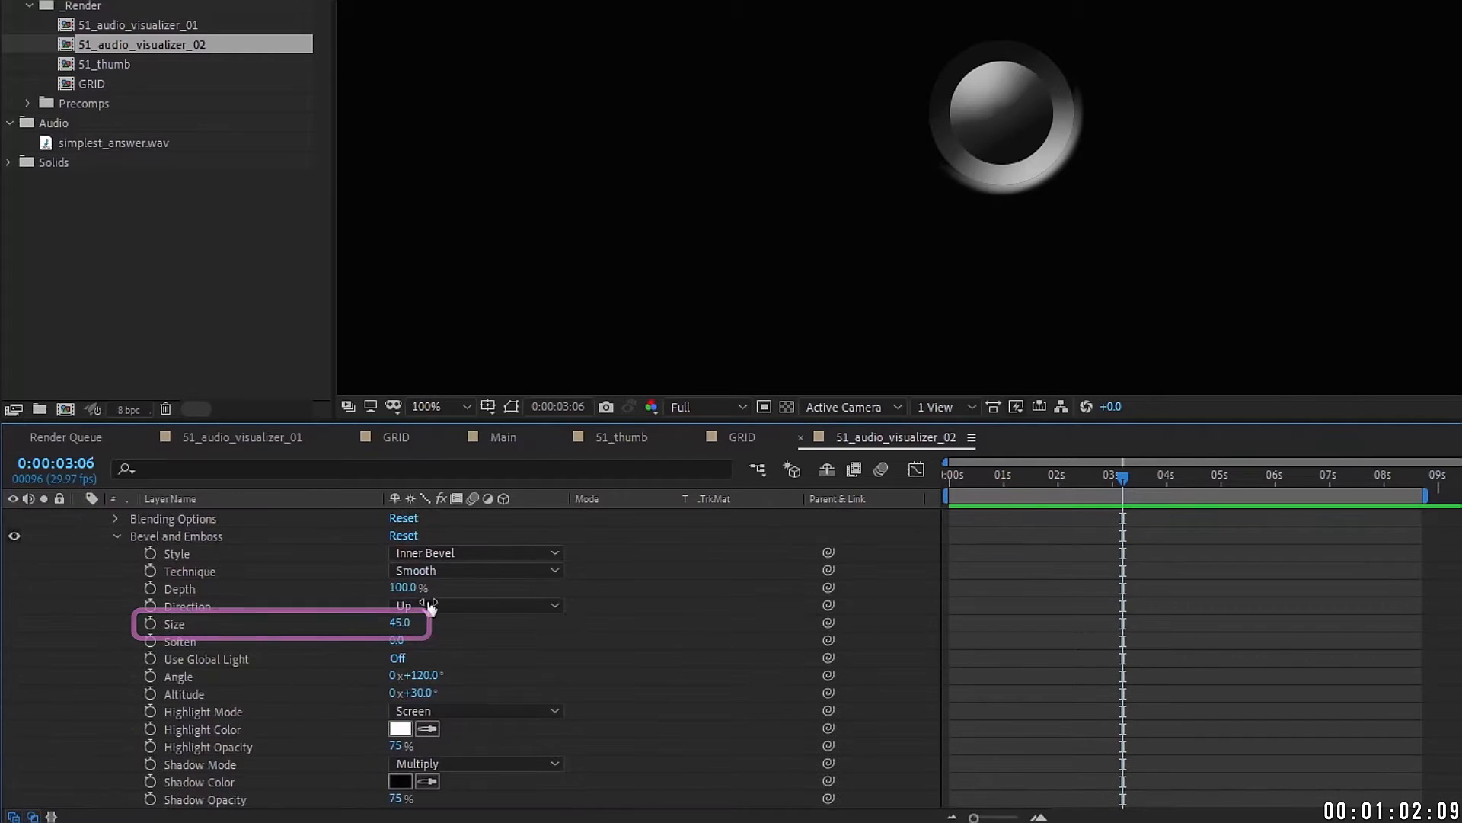
drag(409, 624, 423, 623)
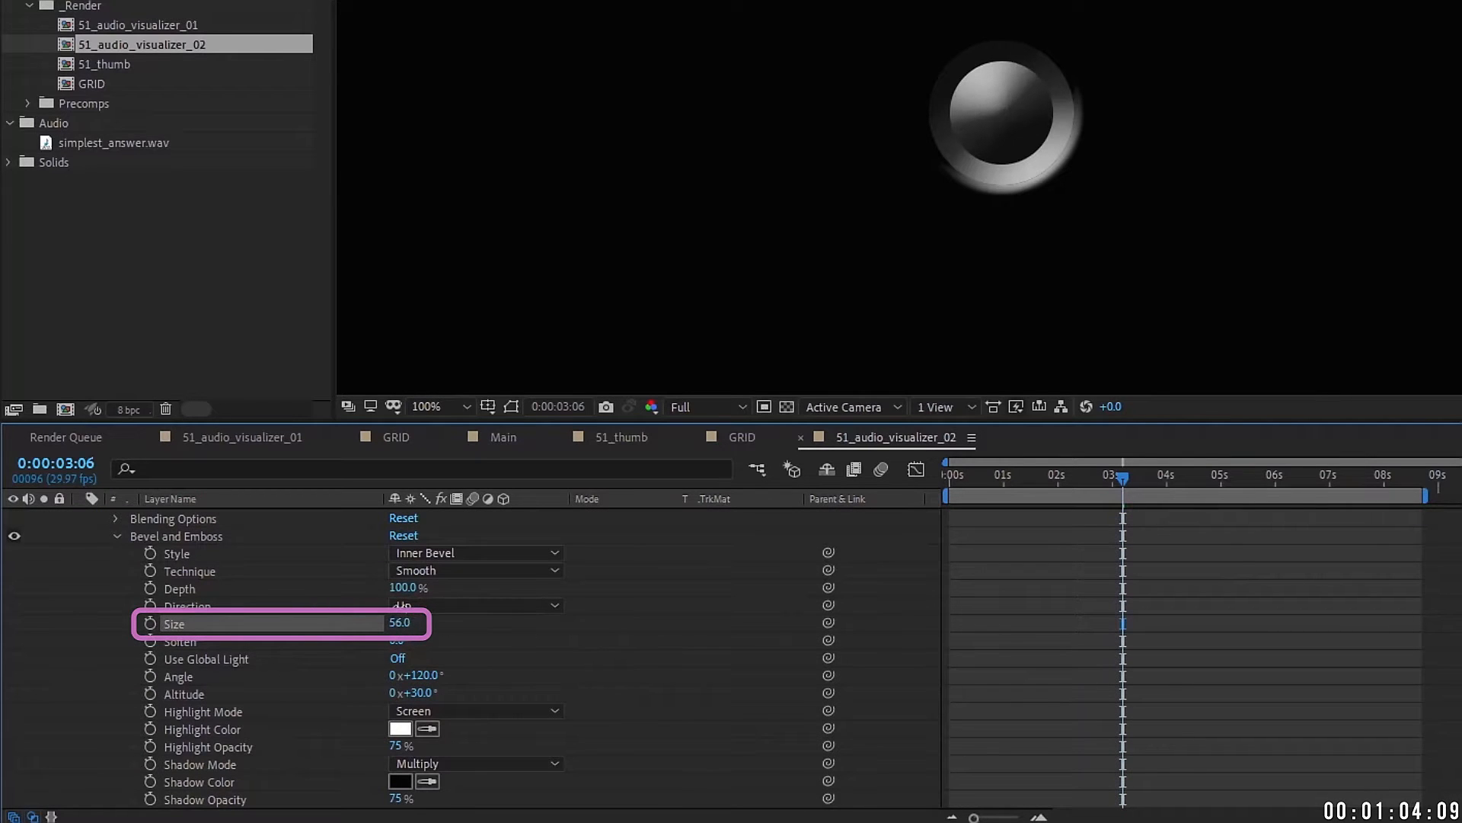
scroll(157, 548, up, 3)
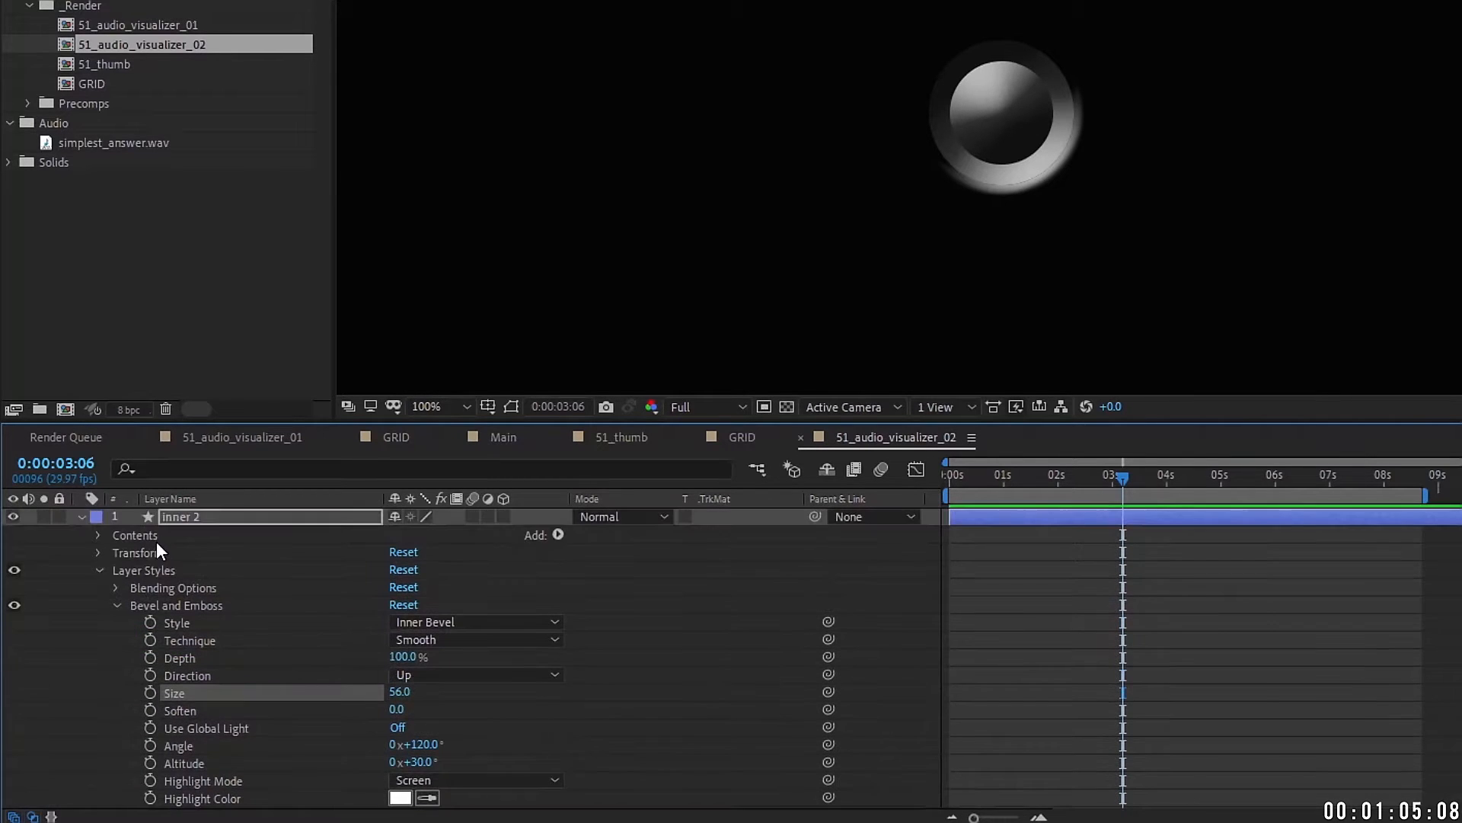
click(82, 519)
click(200, 519)
click(82, 552)
key(ctrl+a)
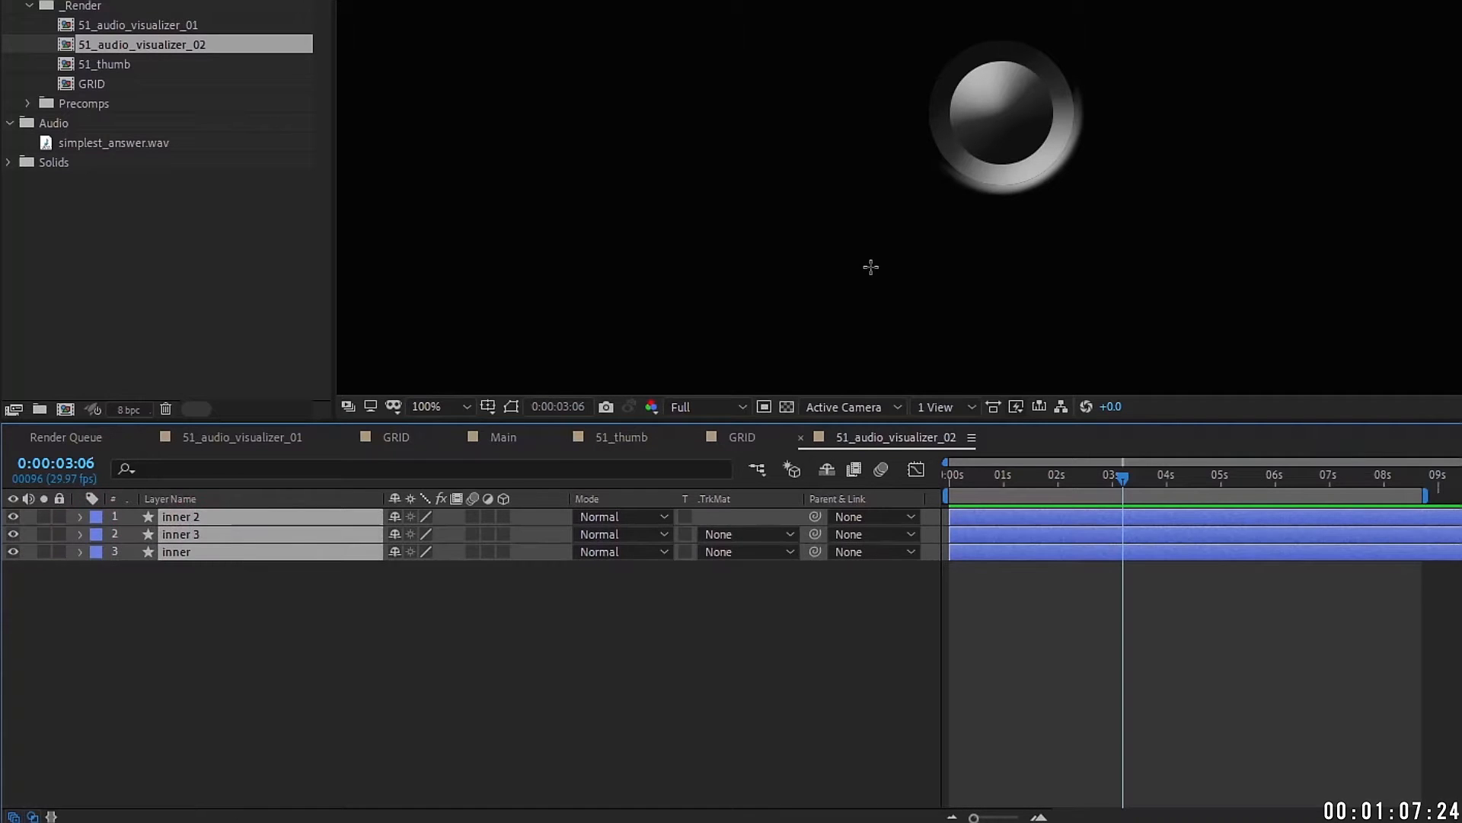
Step: Duplicate the inner layer and give the copy a yellow label
click(312, 614)
click(189, 550)
key(ctrl+d)
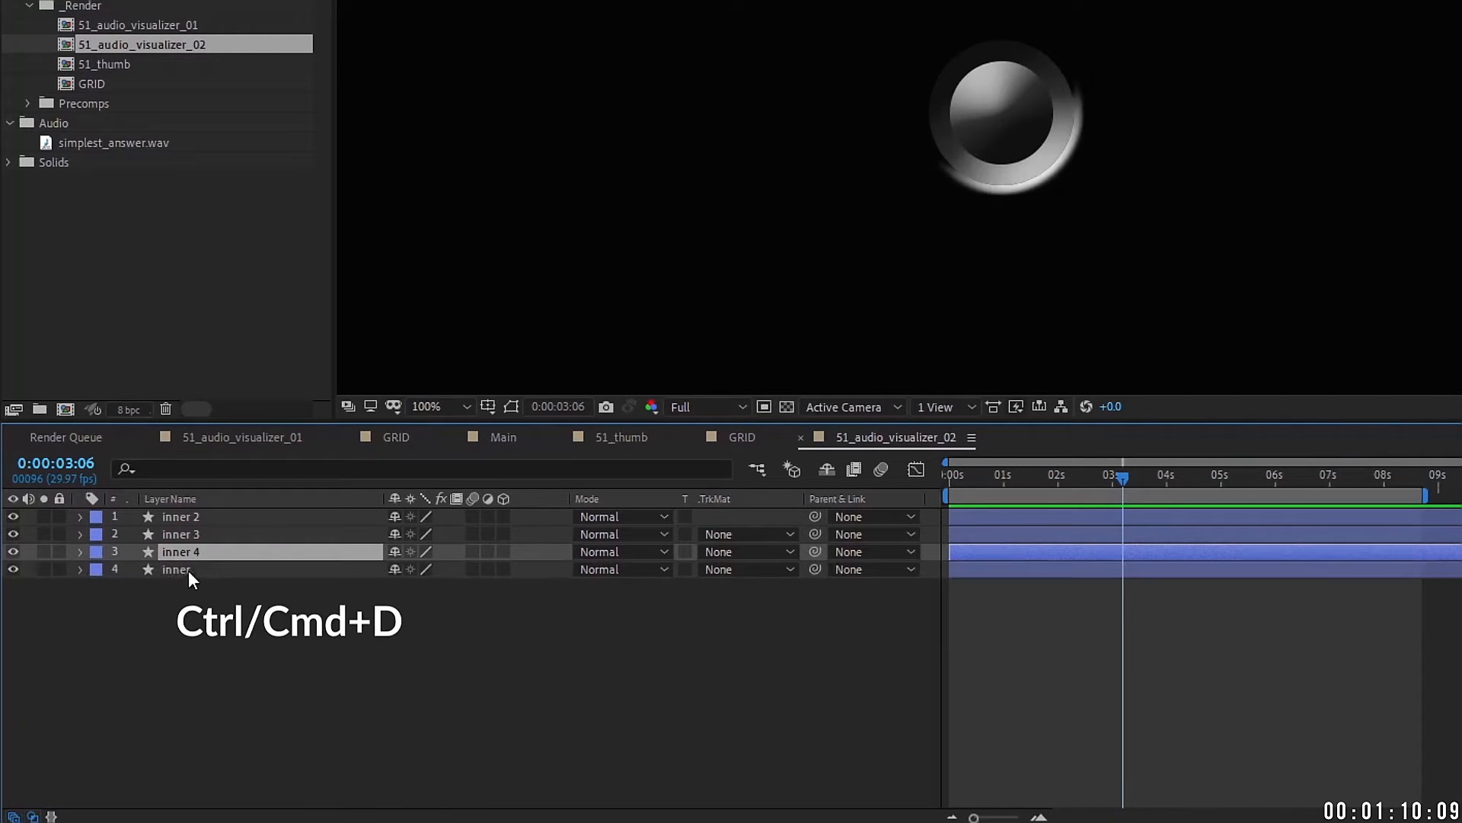
click(95, 571)
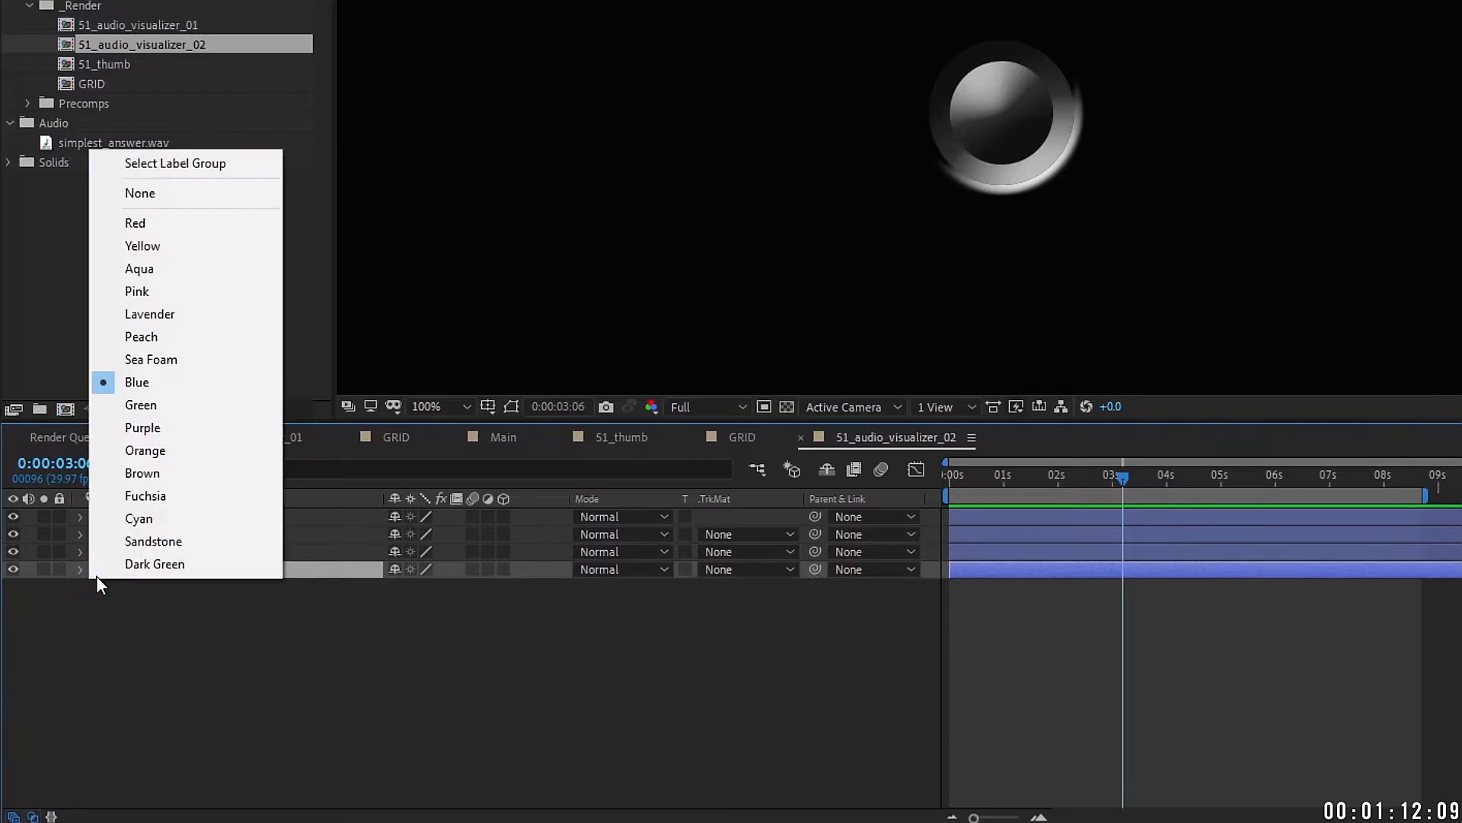
click(184, 245)
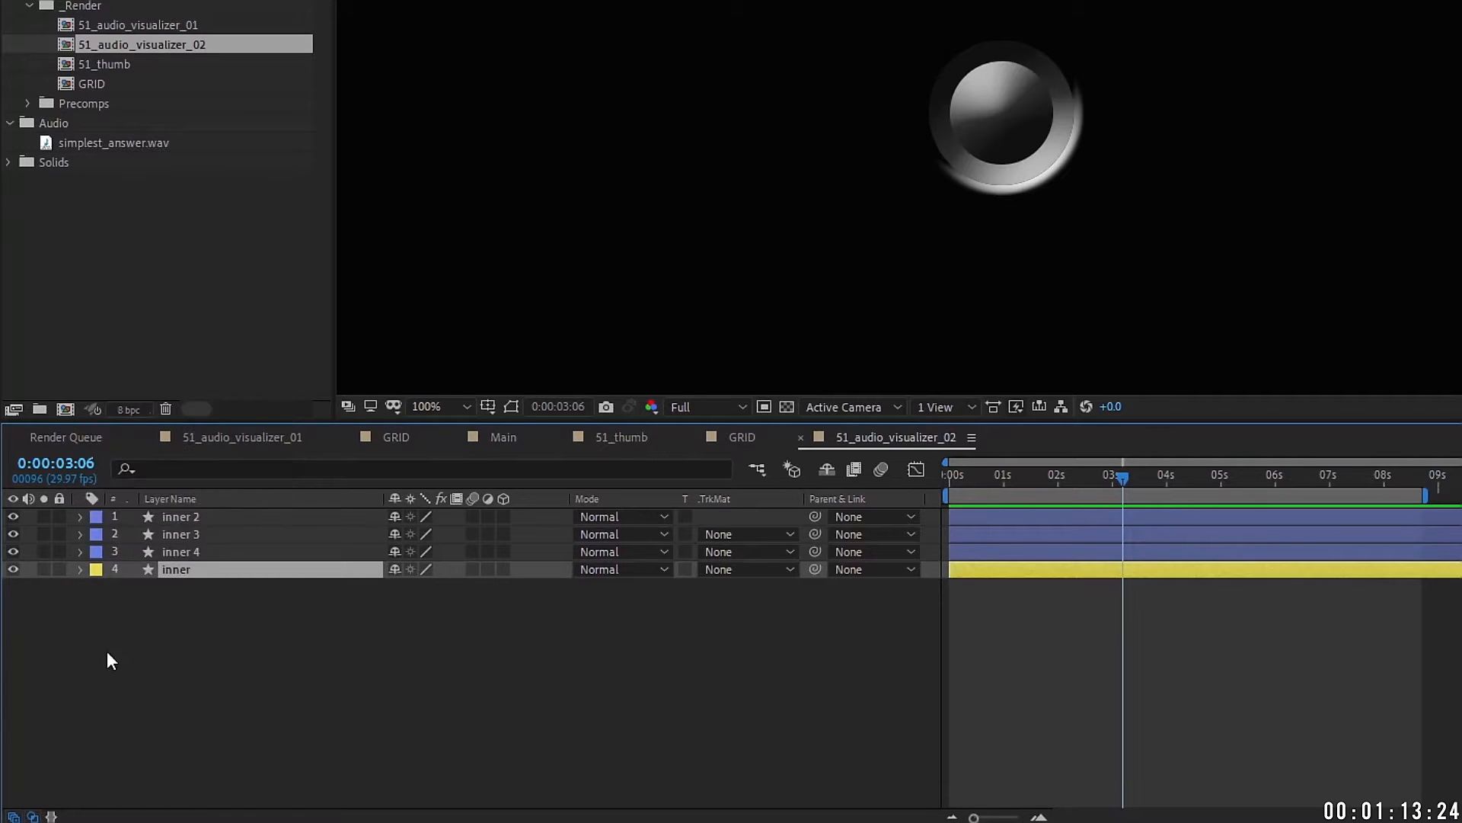
Step: Enlarge the copy's ellipse to 678 and set its bevel style to Inner Bevel
click(81, 569)
drag(422, 568, 865, 456)
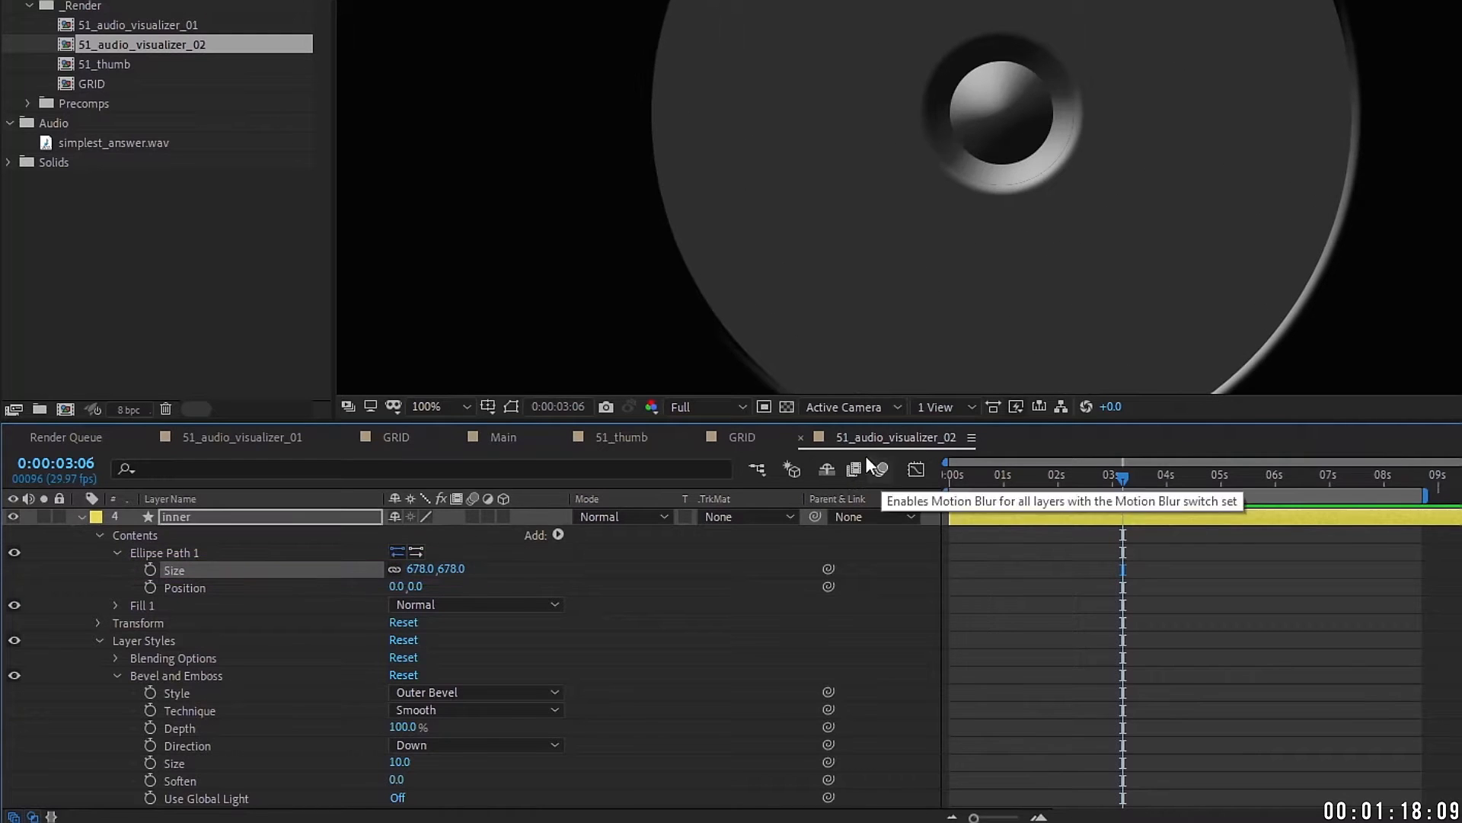
click(229, 693)
click(445, 693)
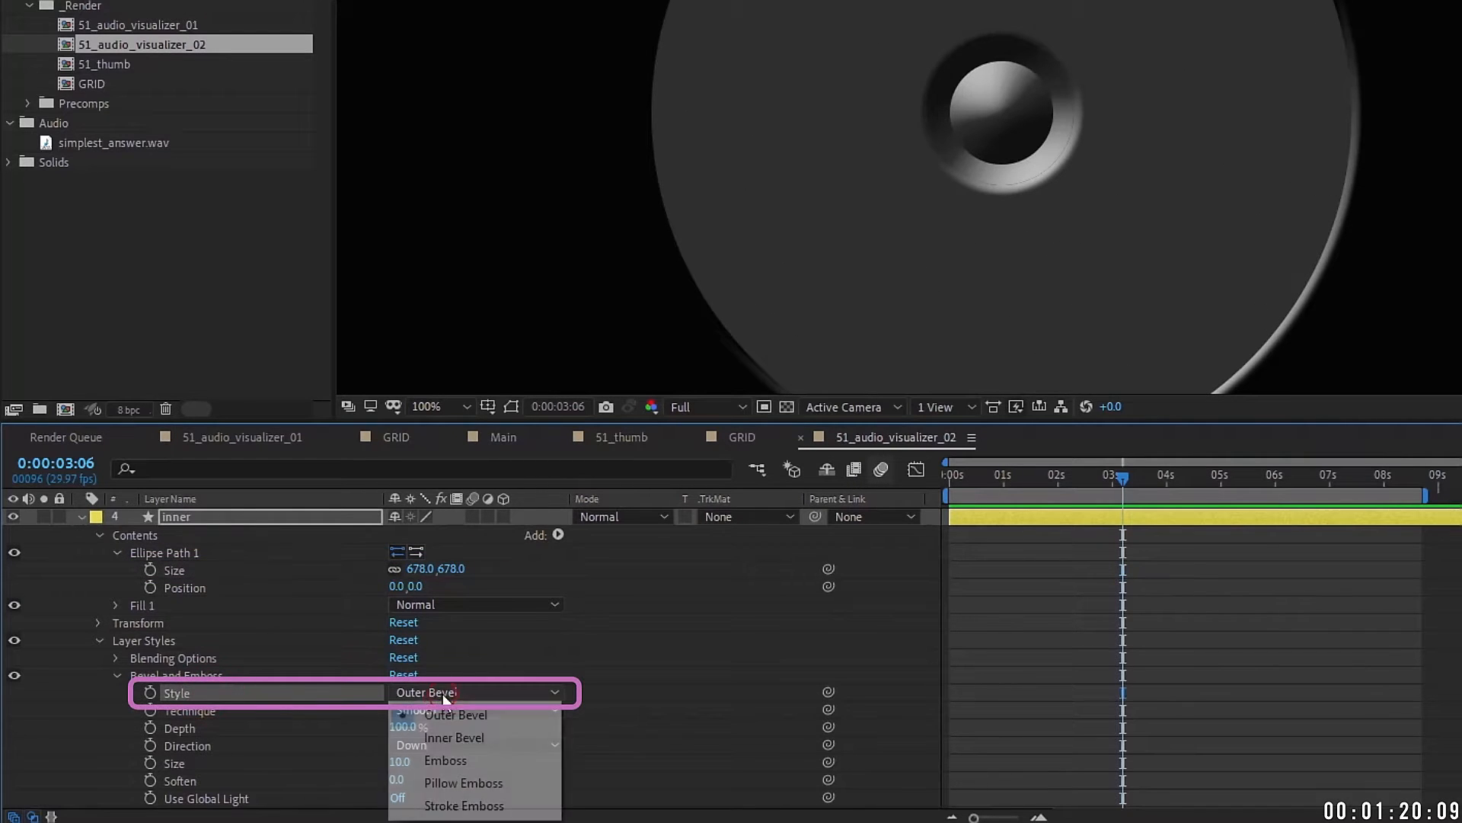
click(460, 736)
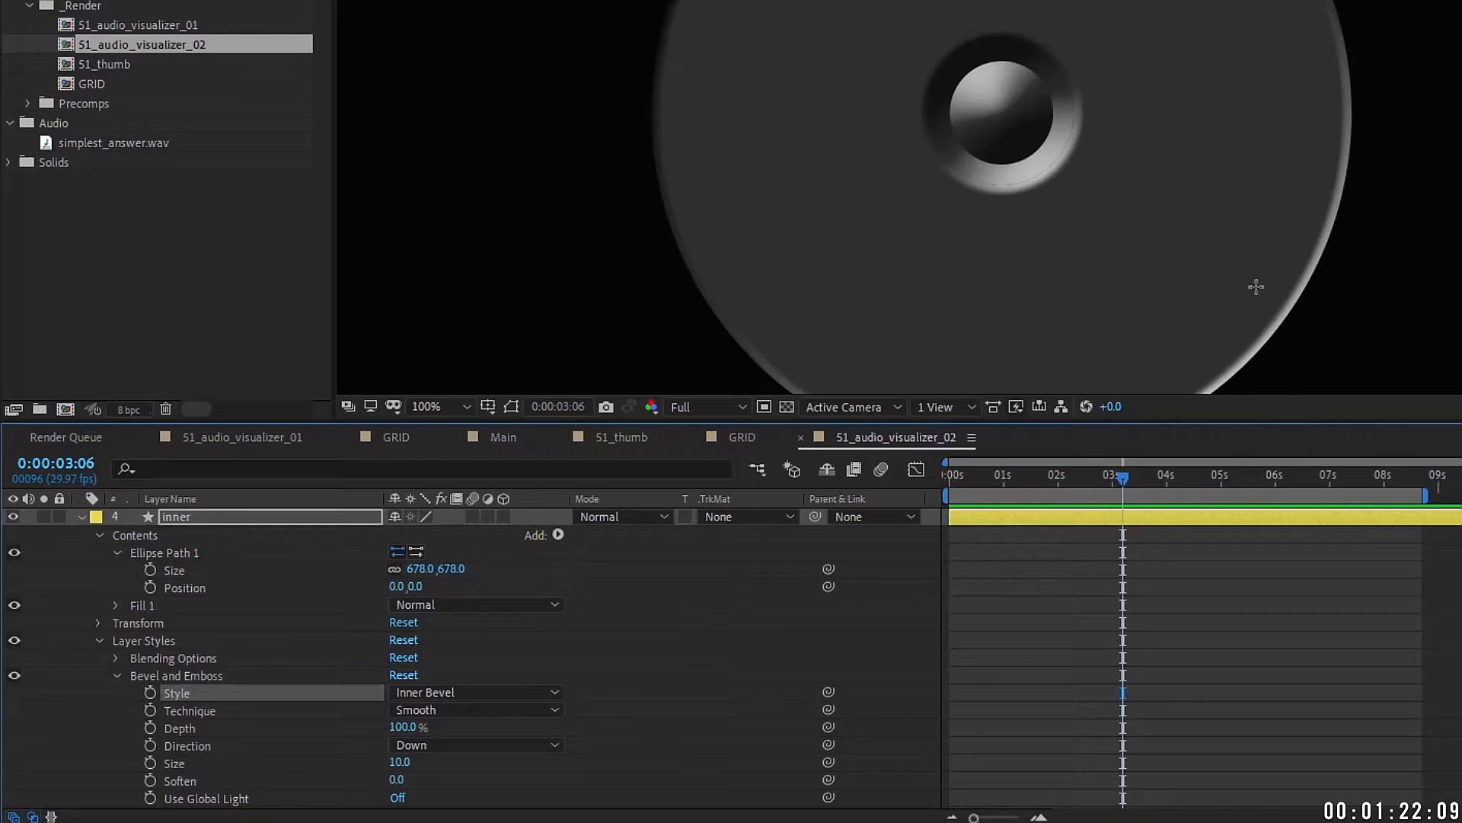
Step: Zoom the preview out to 50% and rename the layer 'outer'
key(comma)
key(Return)
text(outer)
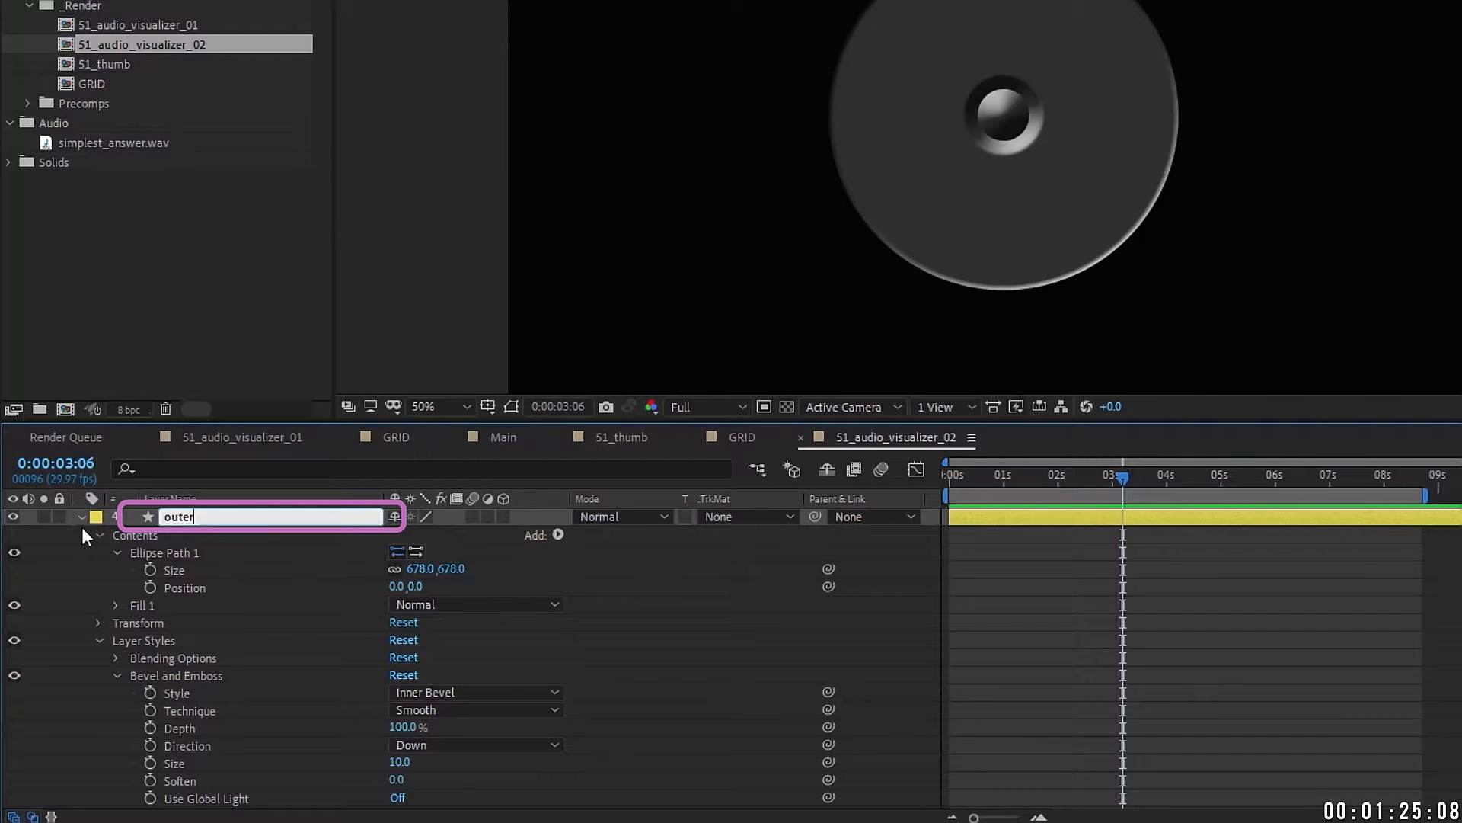
key(Return)
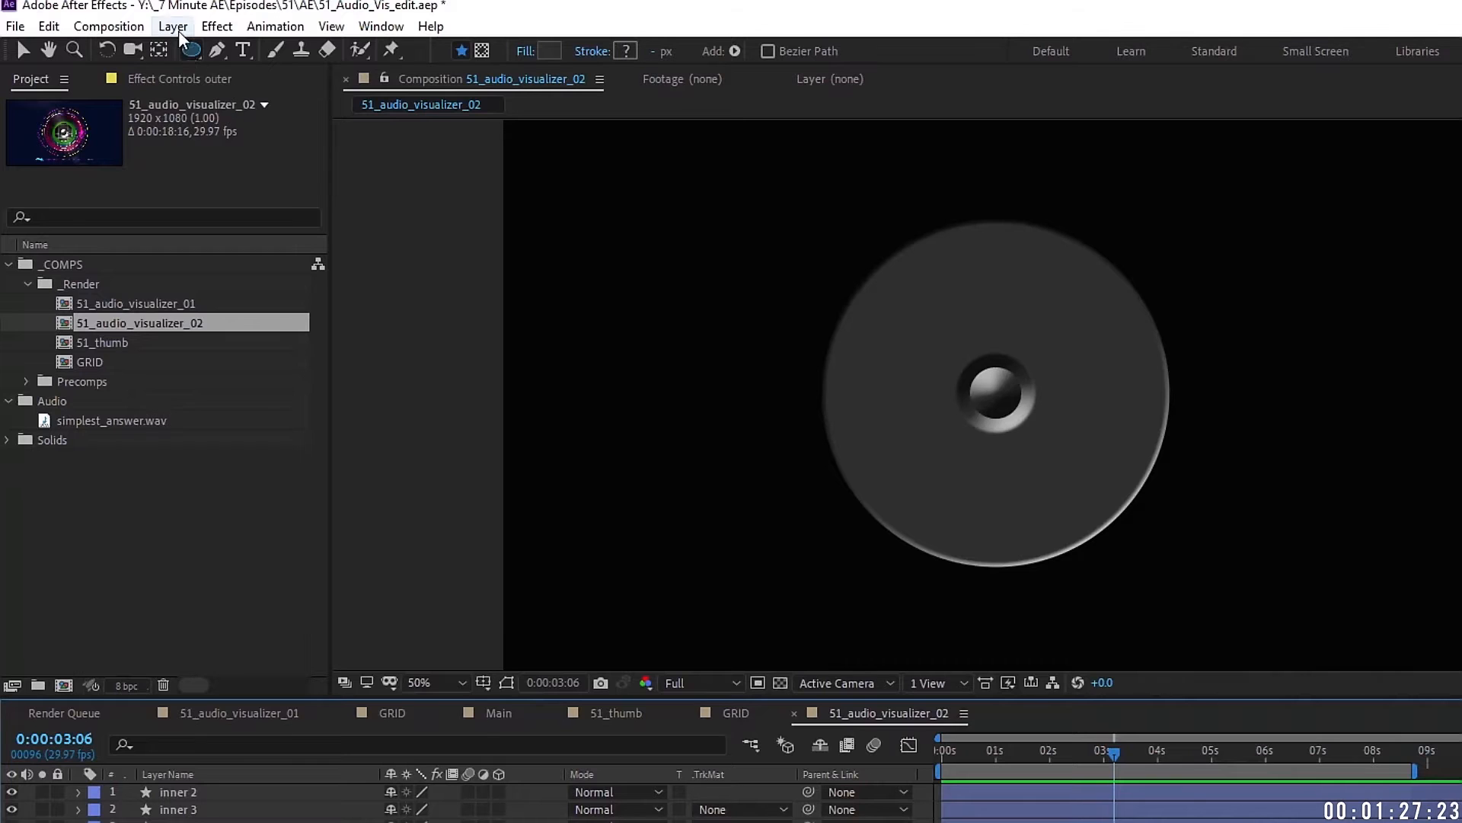
Step: Add an Inner Shadow to the outer disc with distance 71 and size 62
click(176, 29)
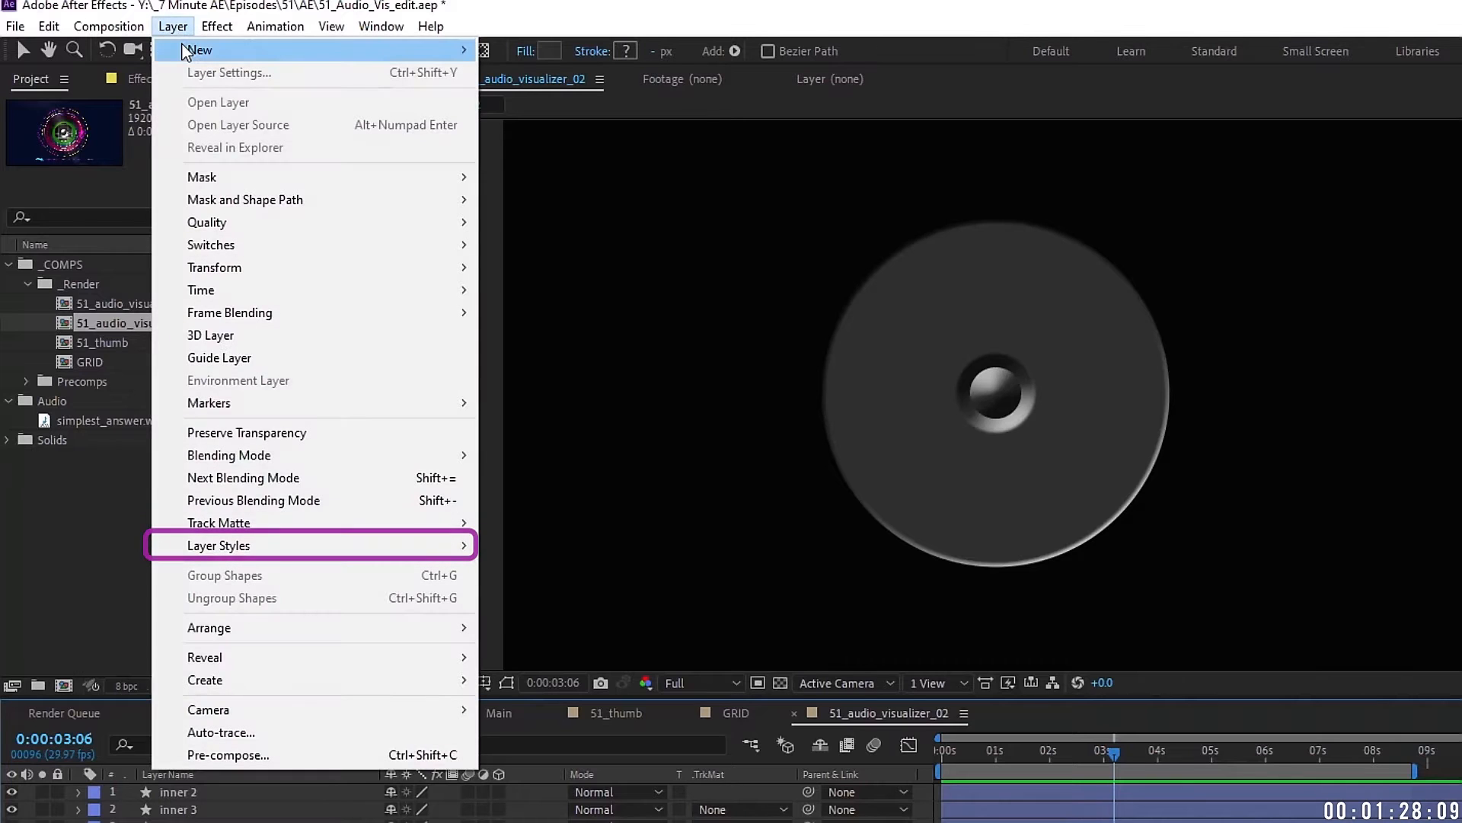
mouse_move(285, 545)
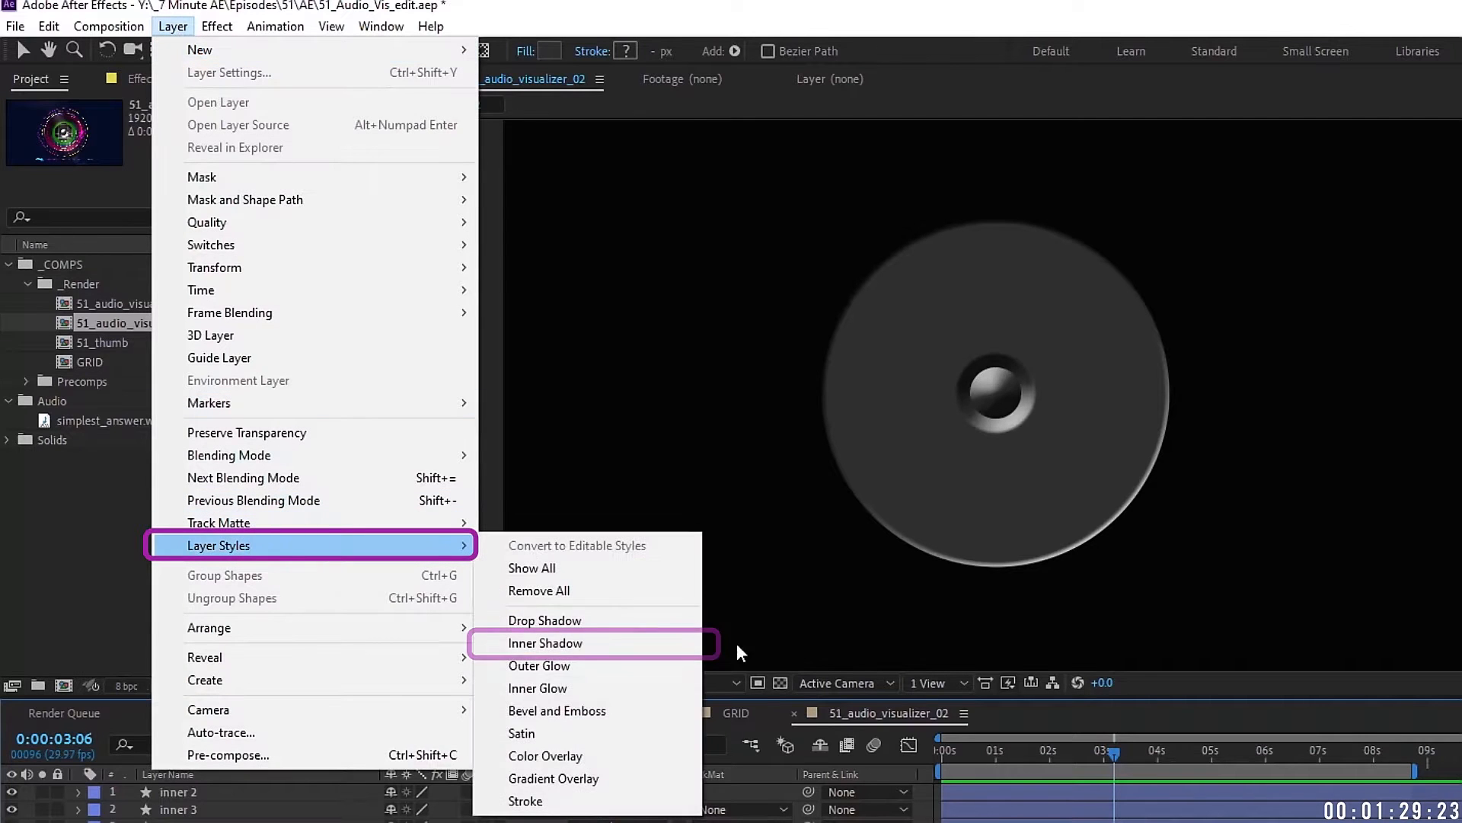
click(567, 644)
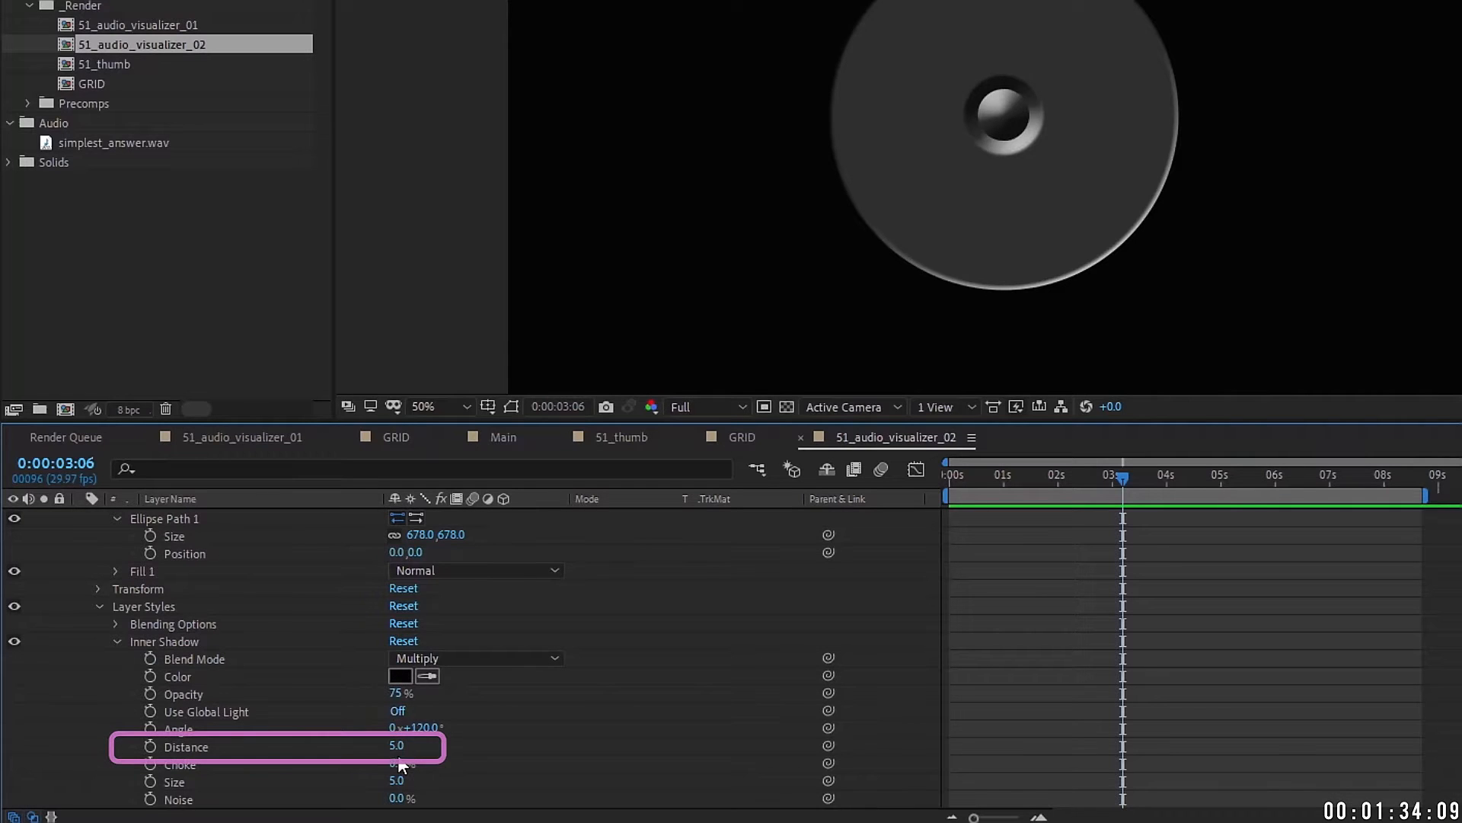
drag(396, 750, 443, 774)
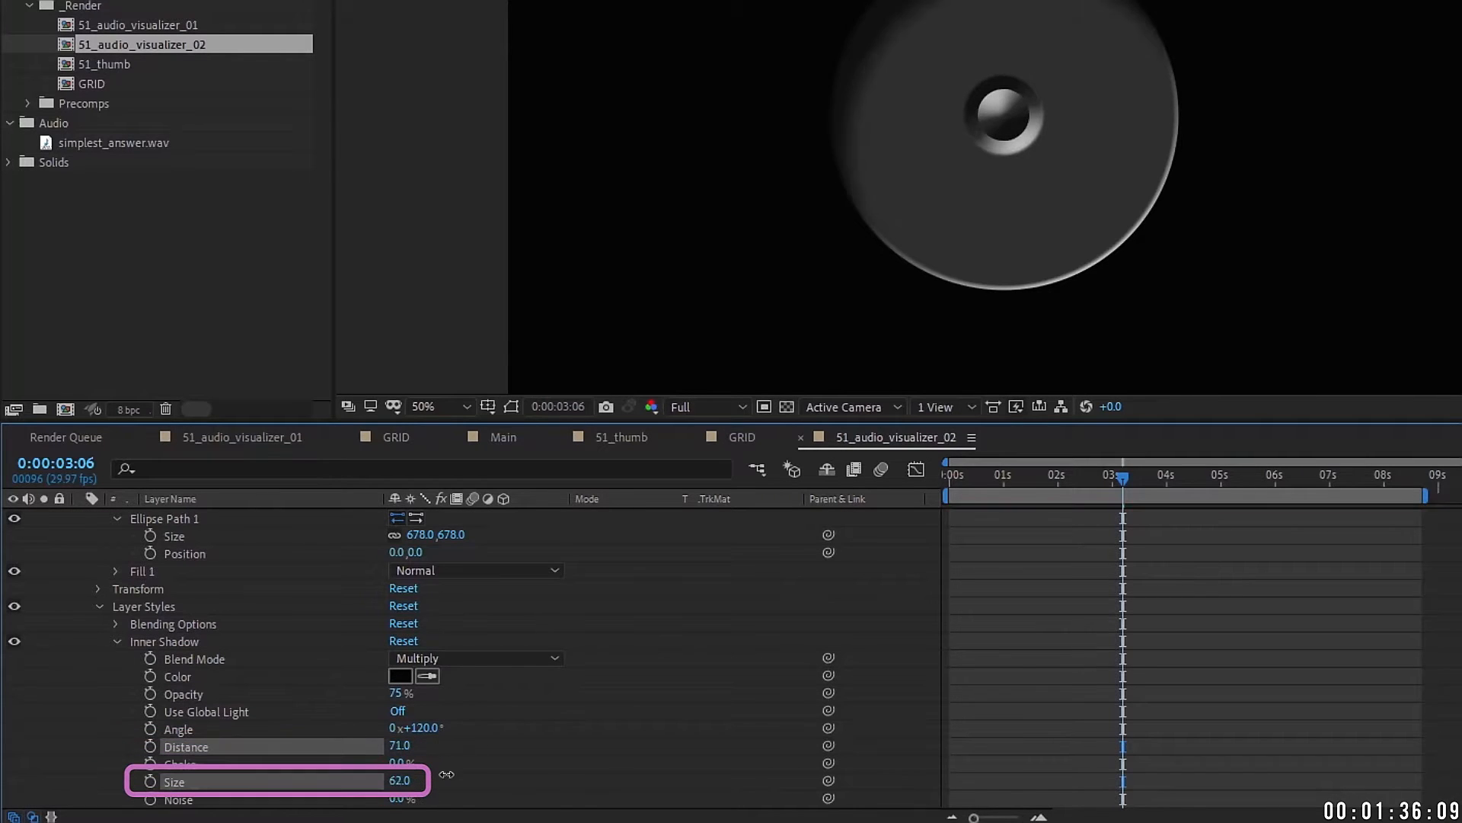
click(116, 641)
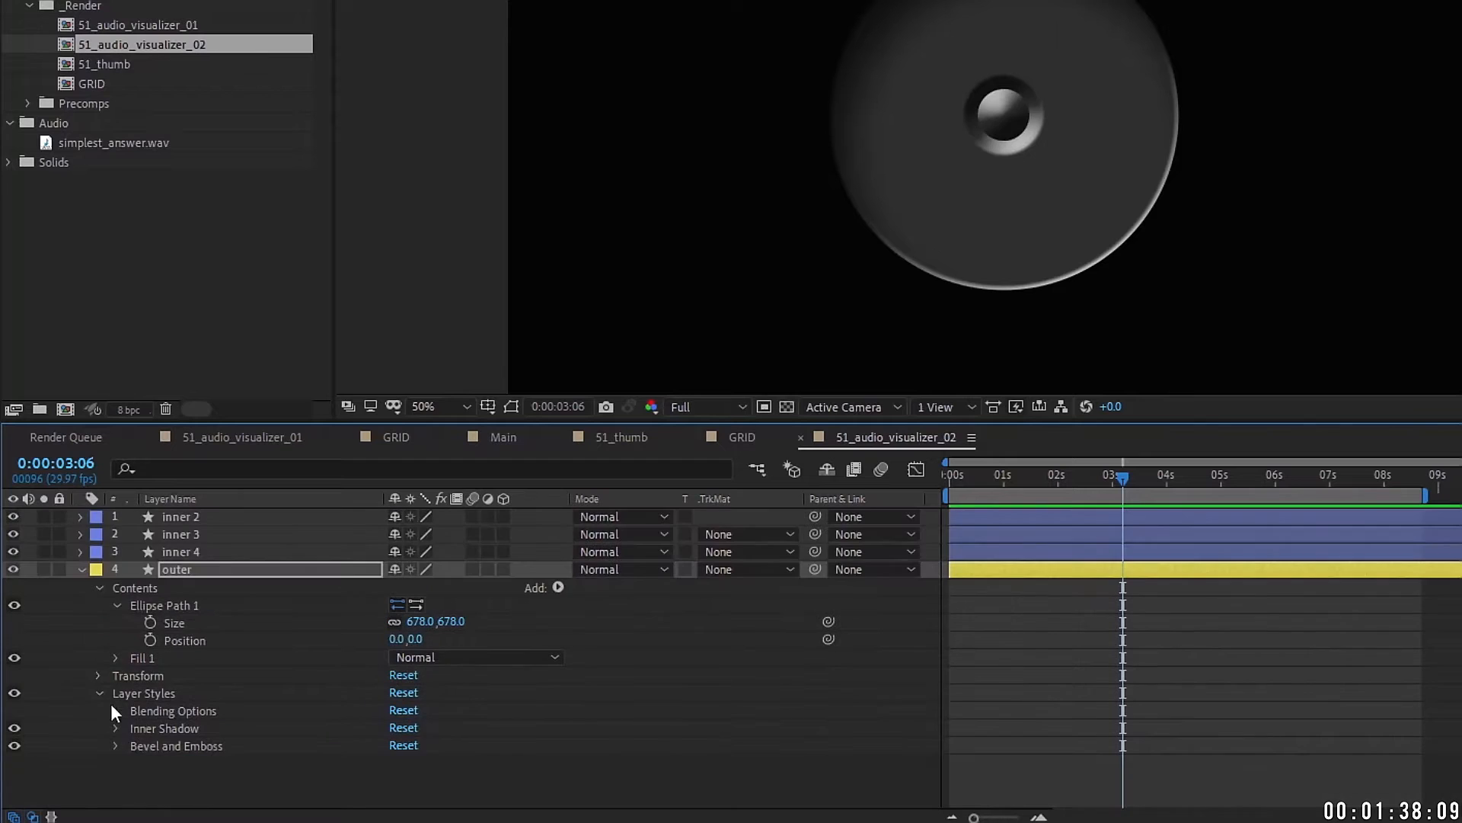
Step: Set the outer disc's Bevel and Emboss size to 5
click(116, 746)
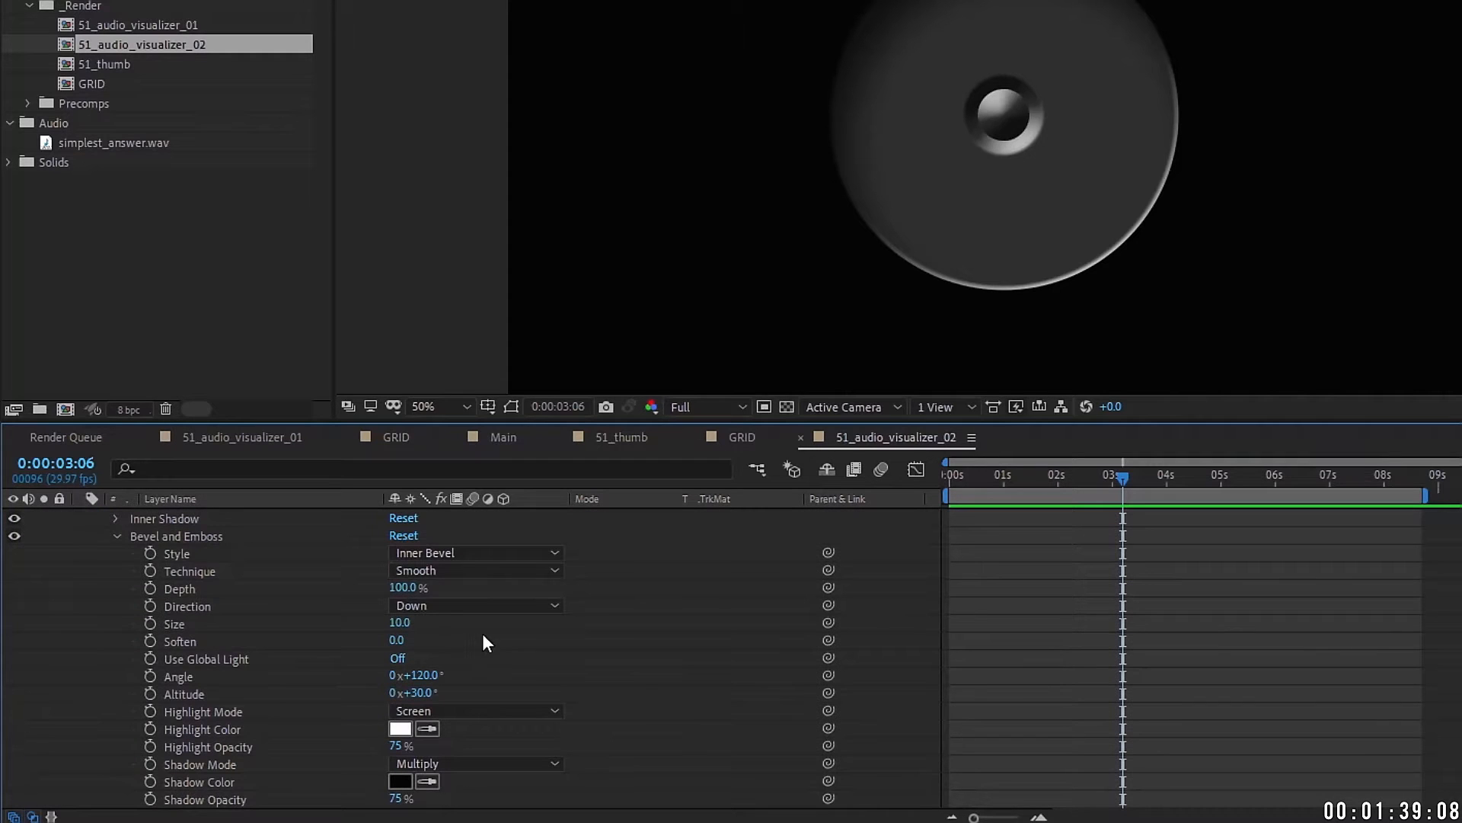
click(185, 626)
click(400, 623)
text(5)
key(Return)
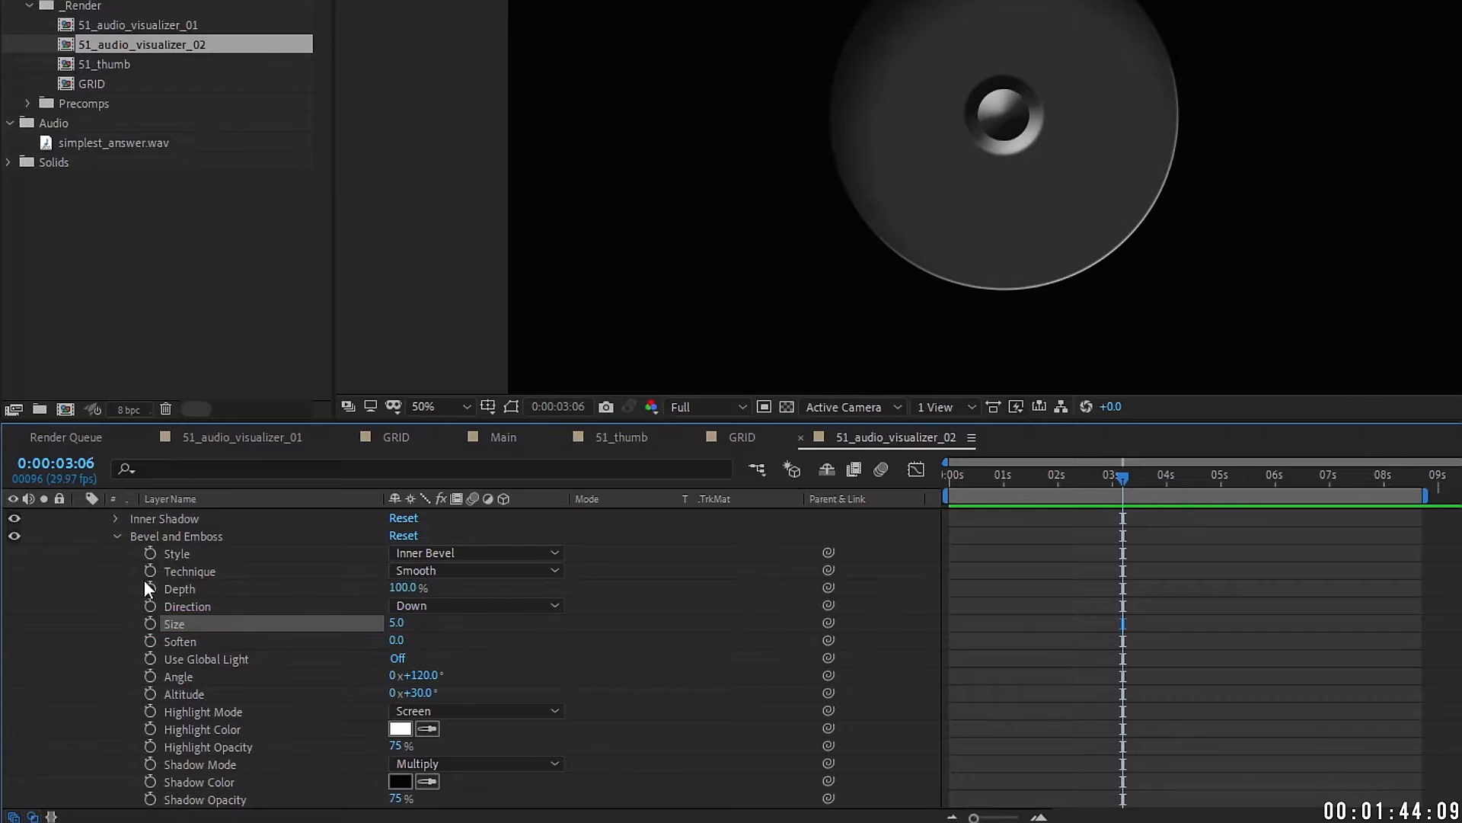
scroll(128, 577, up, 5)
click(81, 571)
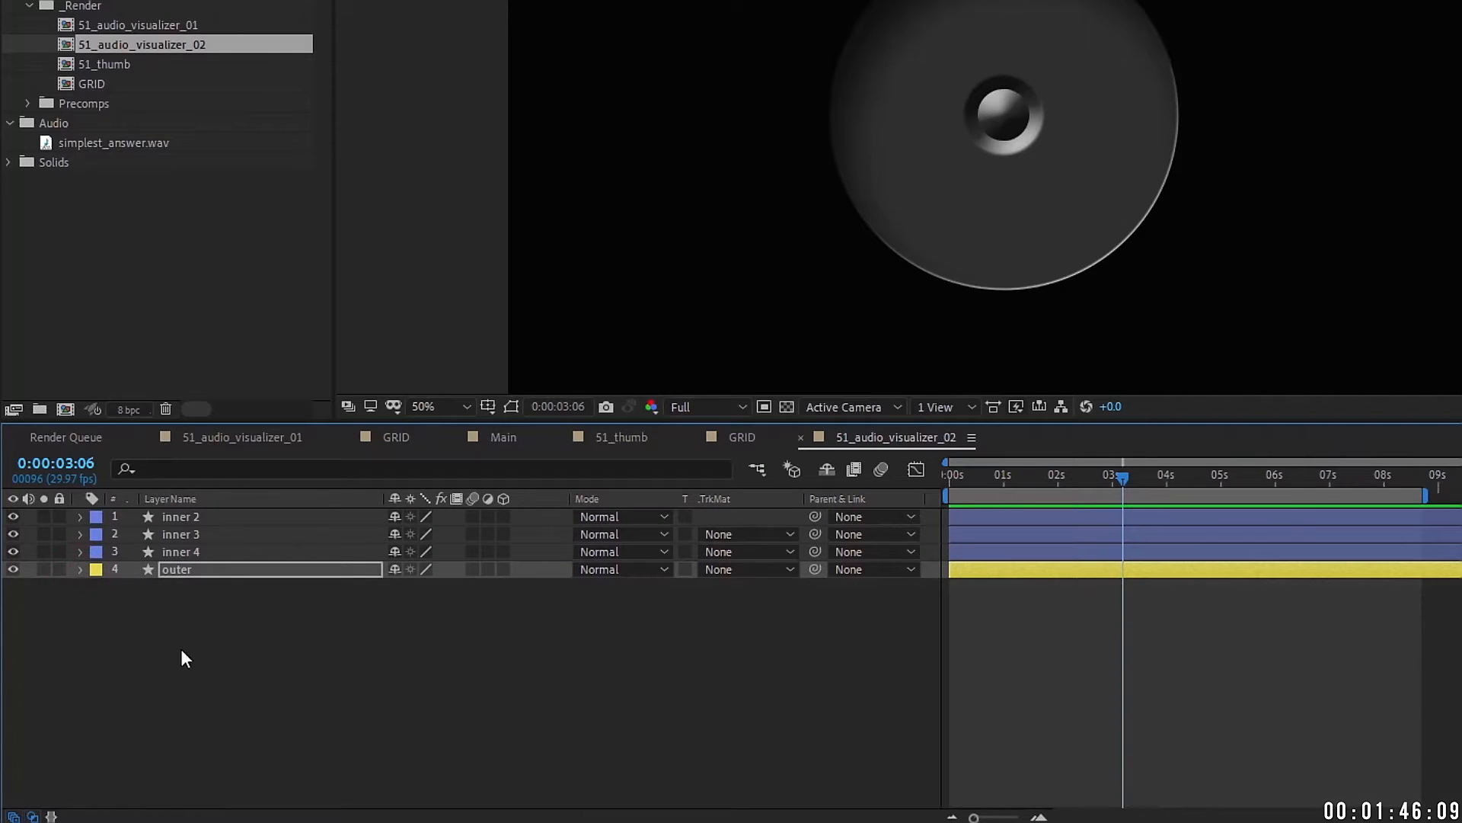
click(170, 571)
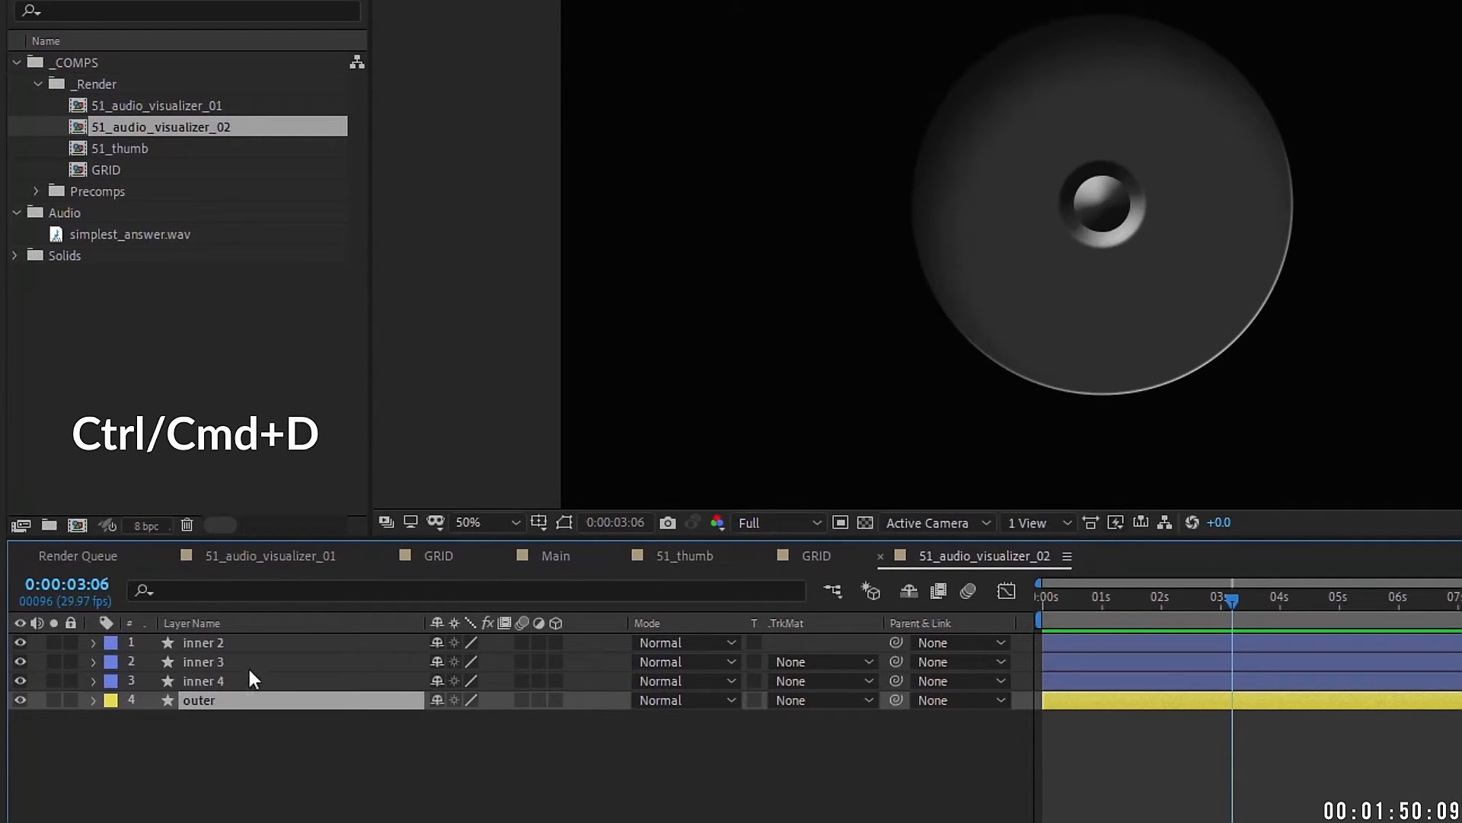
Step: Create outer 2 at 90% scale and outer 3 at 80% scale
key(ctrl+d)
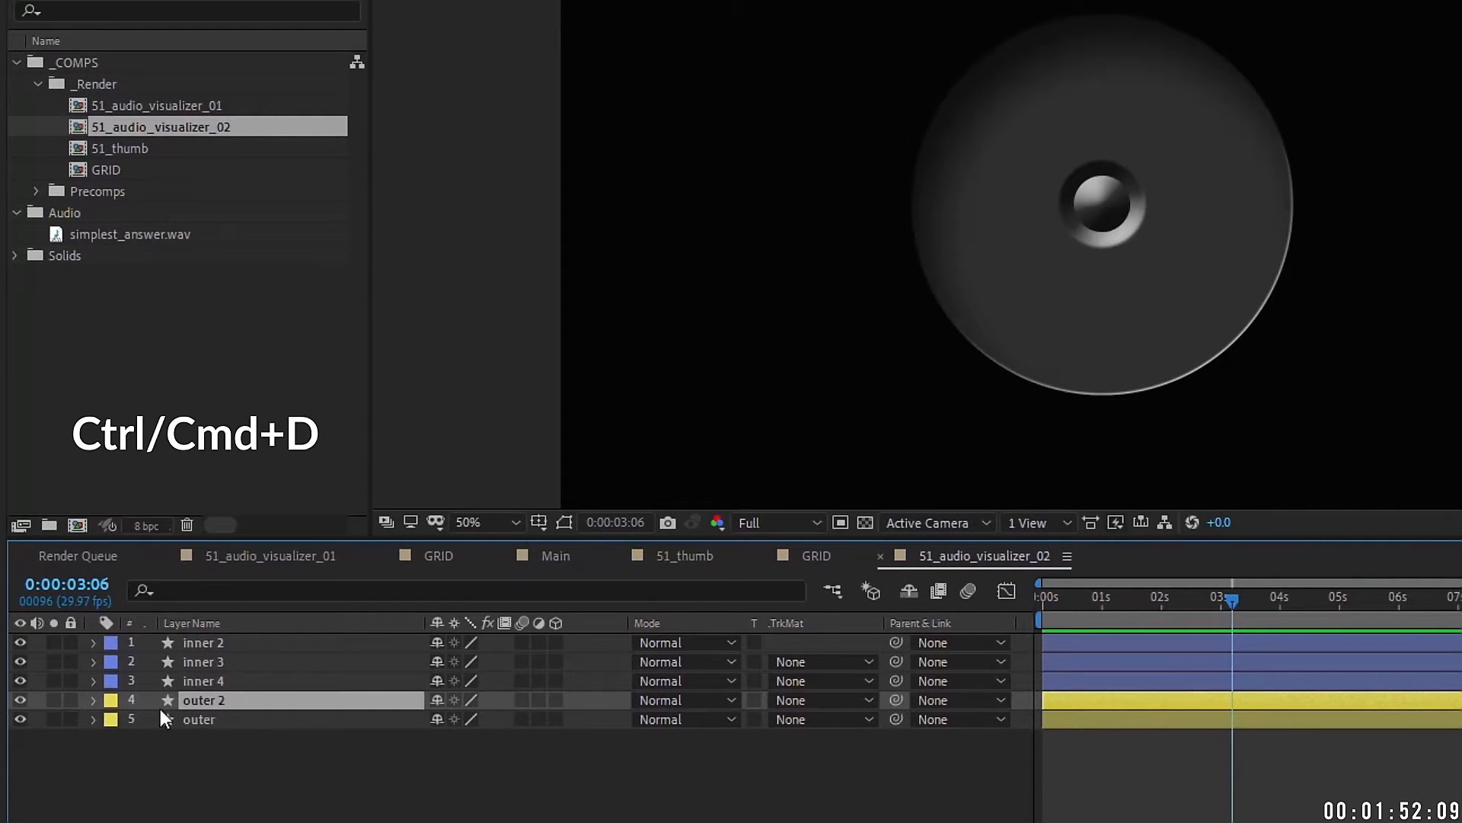
key(s)
click(465, 719)
text(90)
click(197, 699)
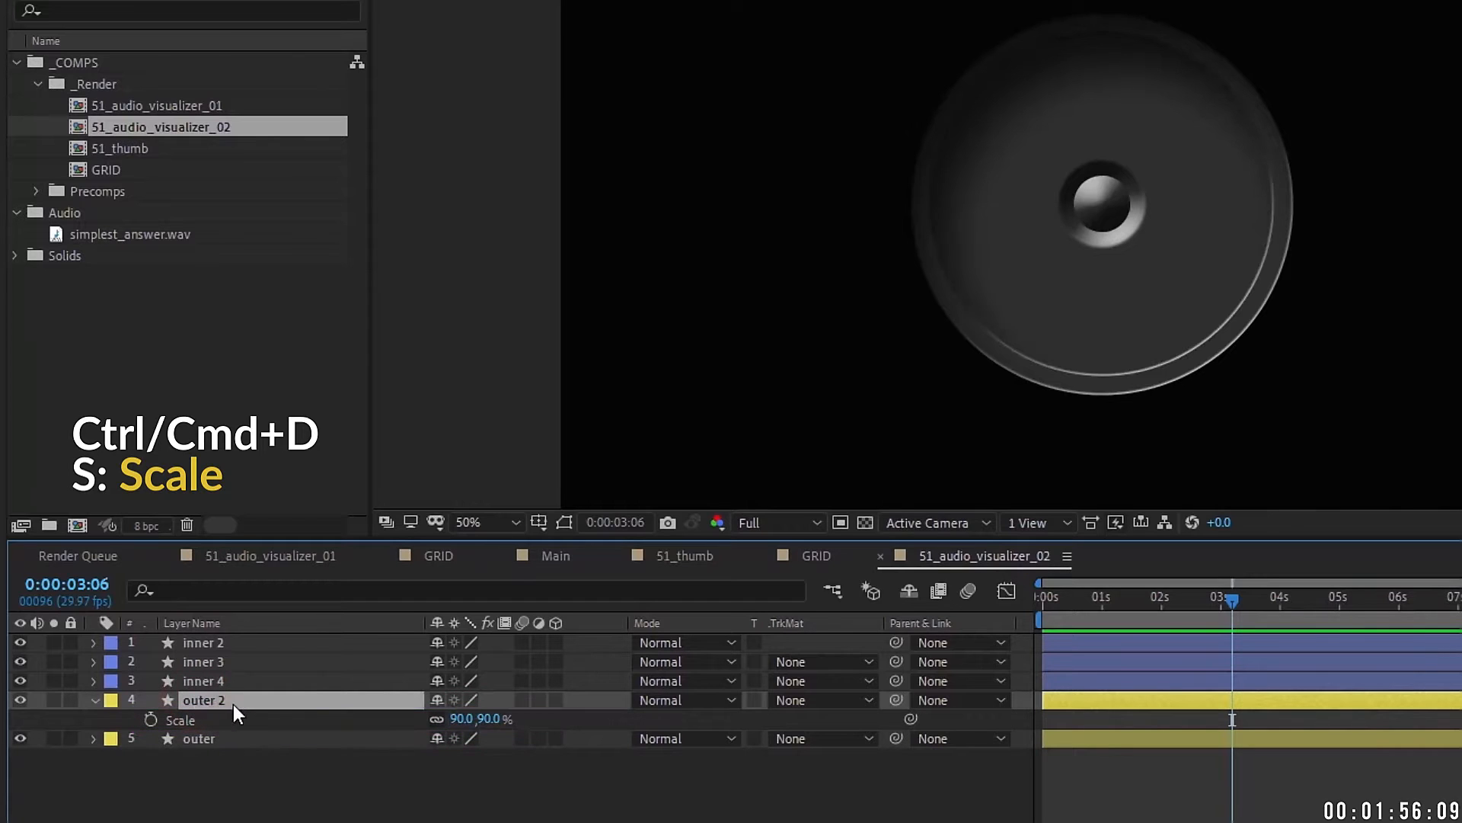
key(ctrl+d)
click(462, 718)
text(80)
click(275, 707)
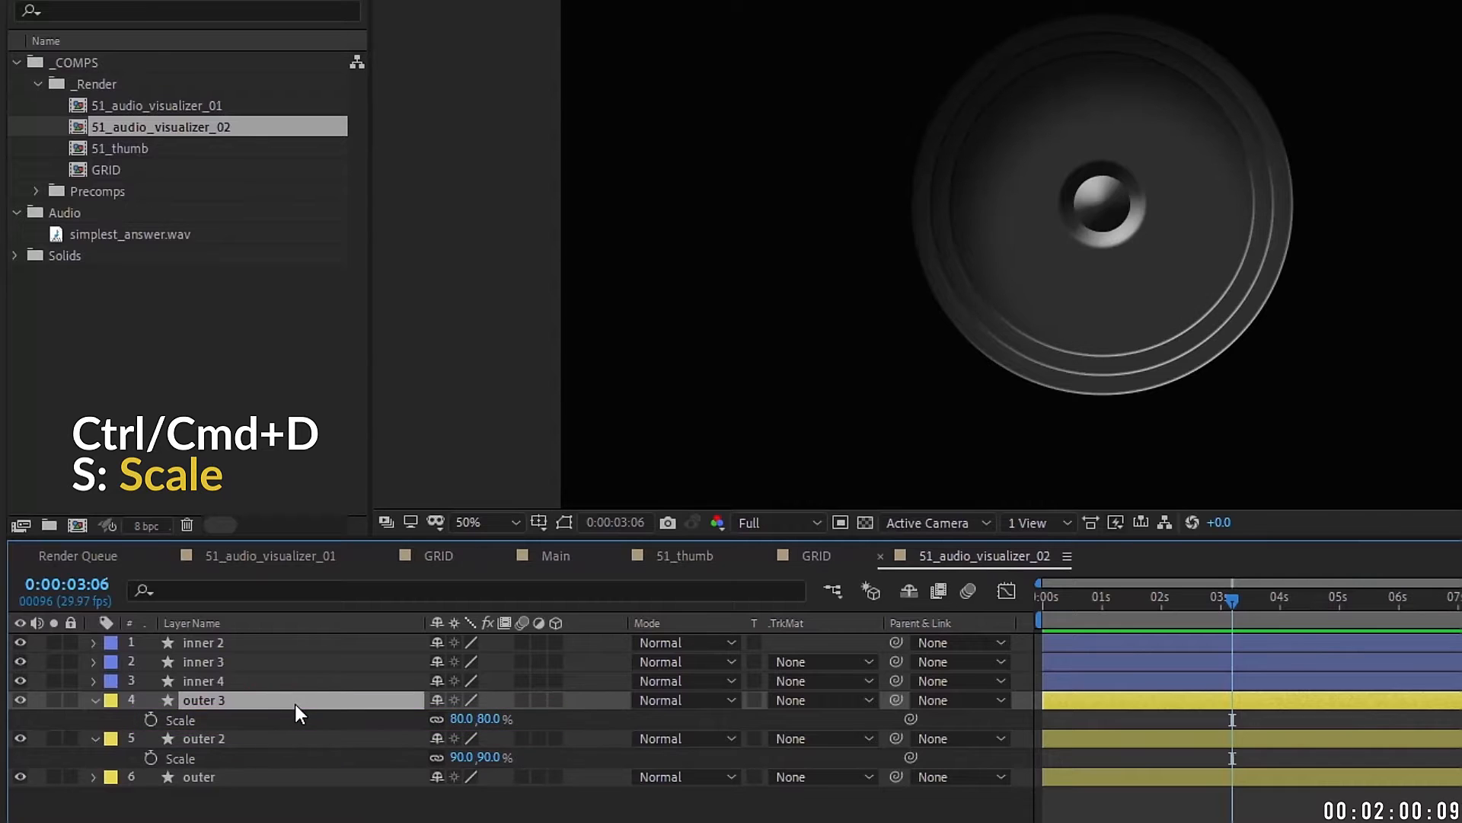
Step: Create outer 4 at 70% scale and outer 5 at 60% scale
key(ctrl+d)
key(s)
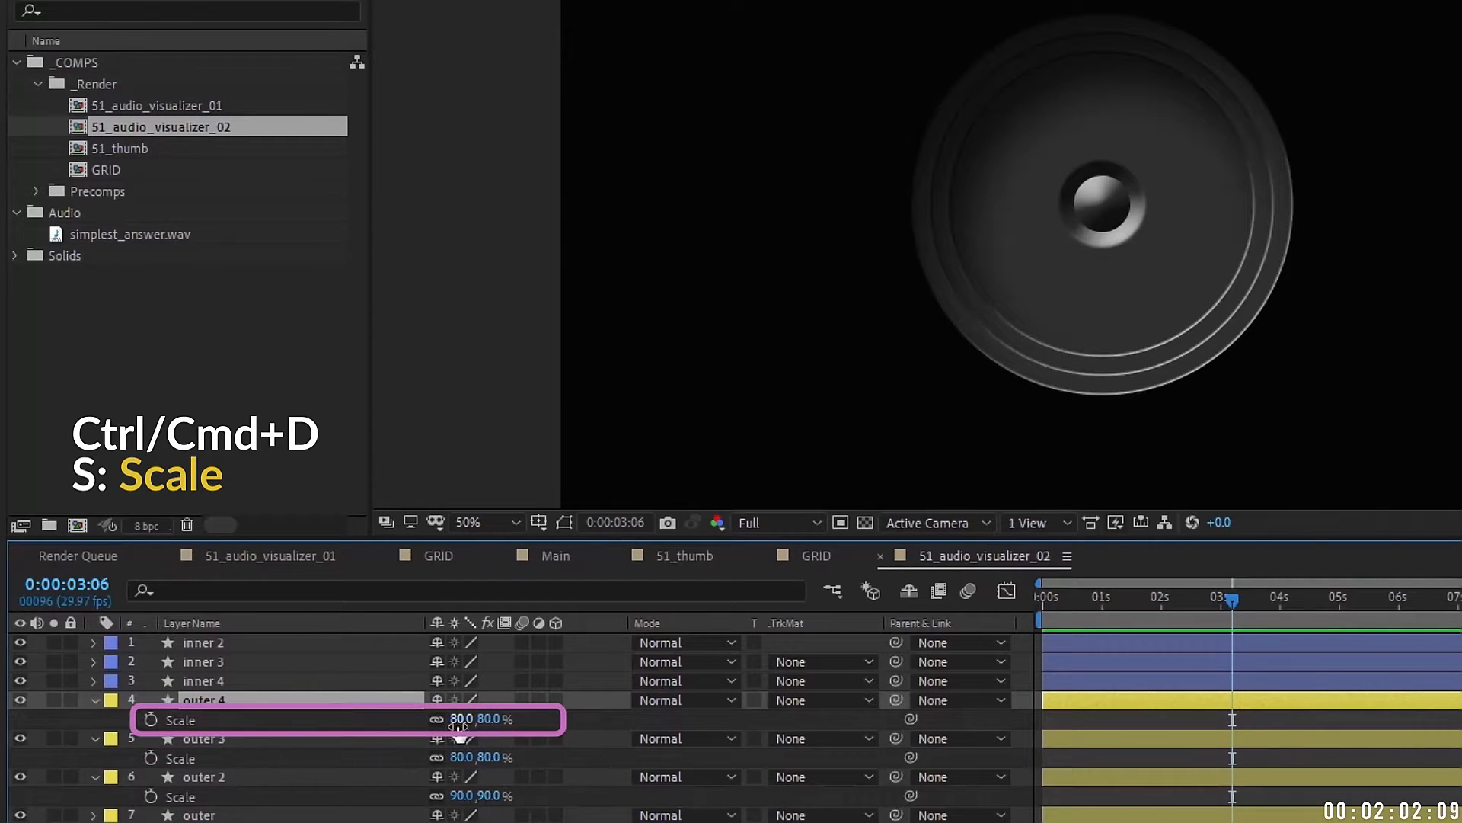
click(460, 718)
text(70)
key(Return)
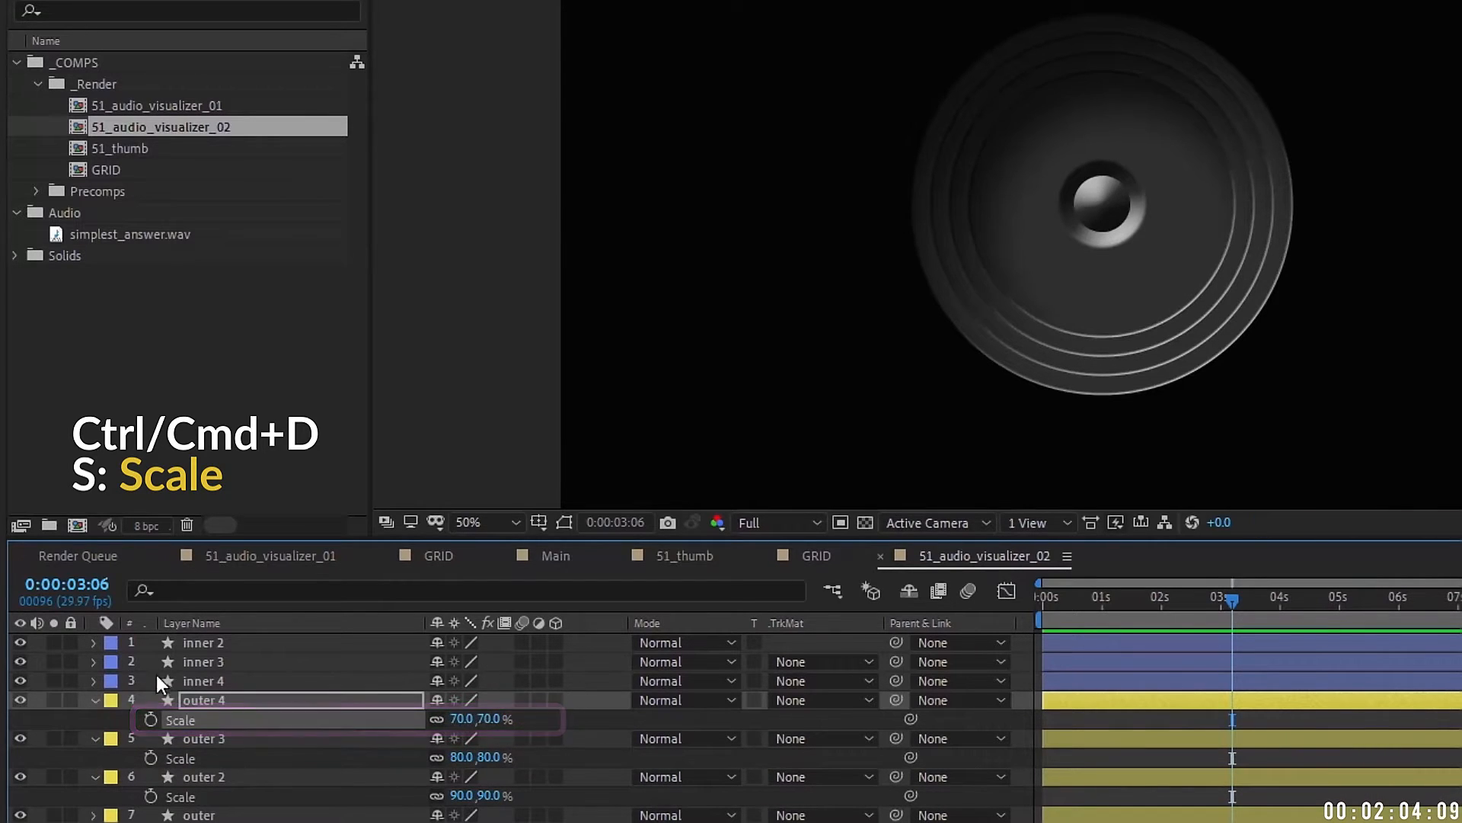
key(ctrl+d)
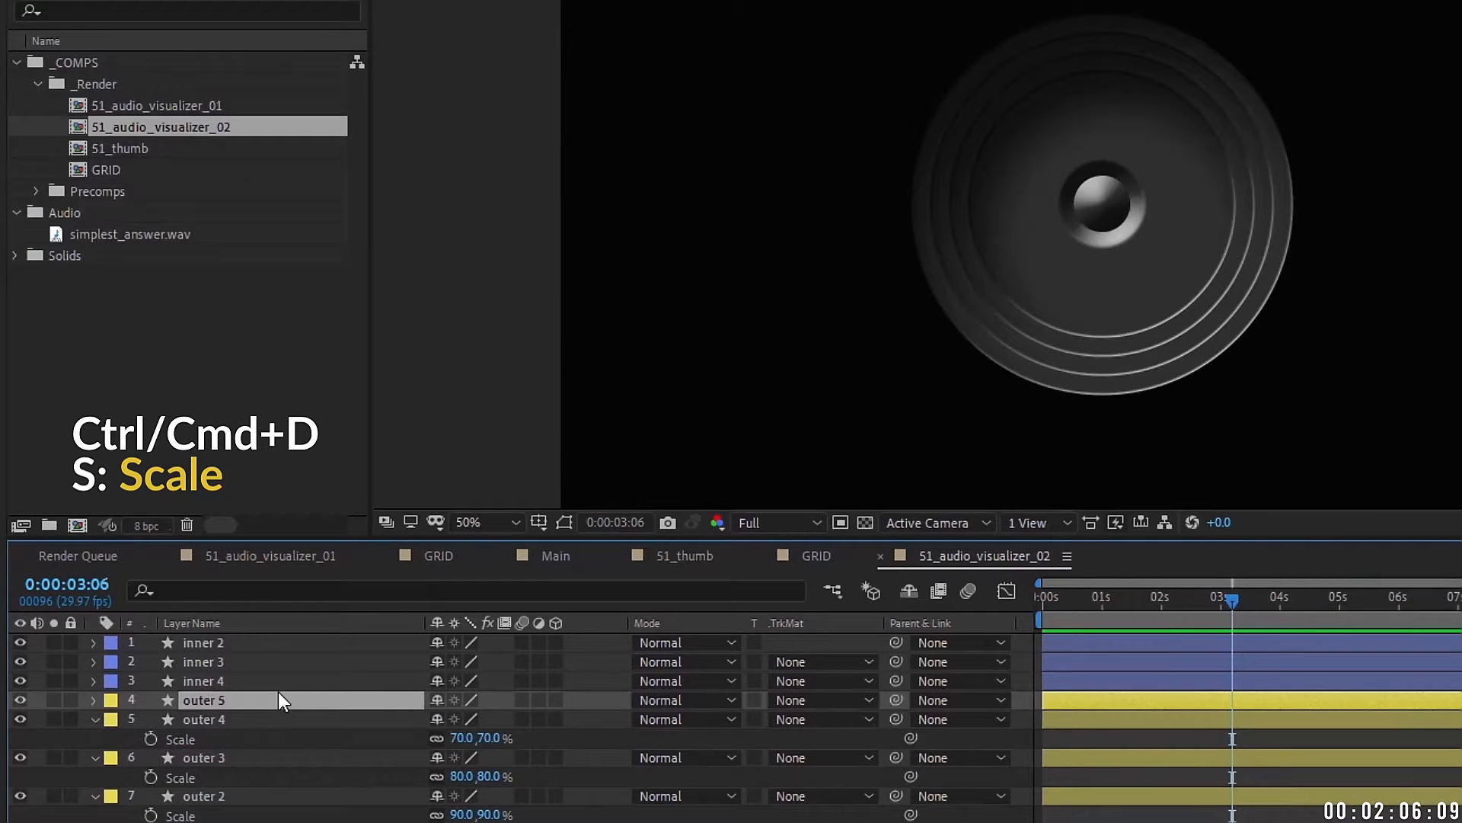
key(s)
click(462, 718)
text(60)
key(Return)
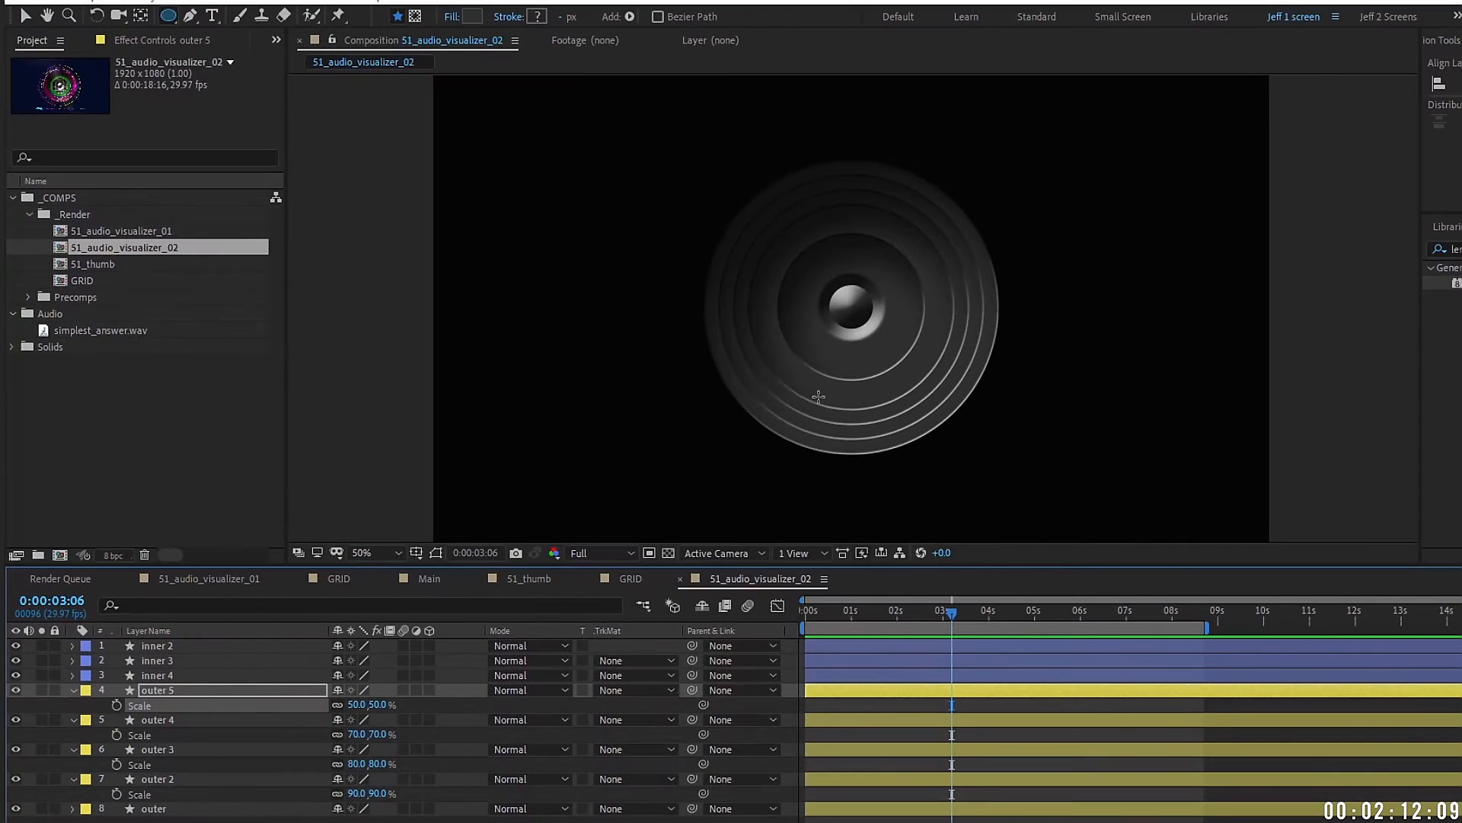
click(166, 810)
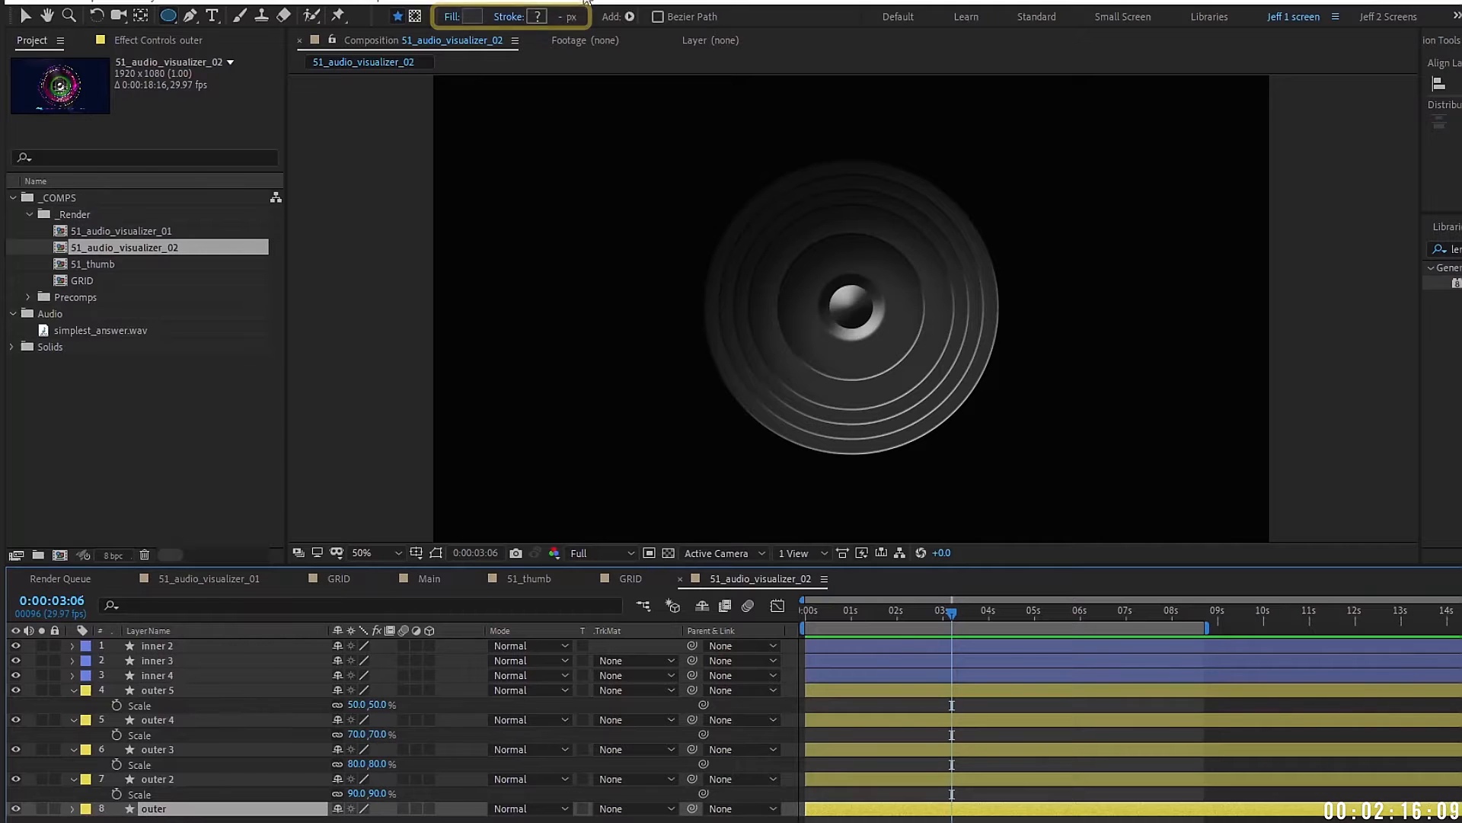
Step: Fill the outer disc orange and outer 2 blue
click(472, 16)
click(1244, 344)
click(1221, 169)
drag(1246, 351, 1251, 373)
click(1381, 170)
click(159, 779)
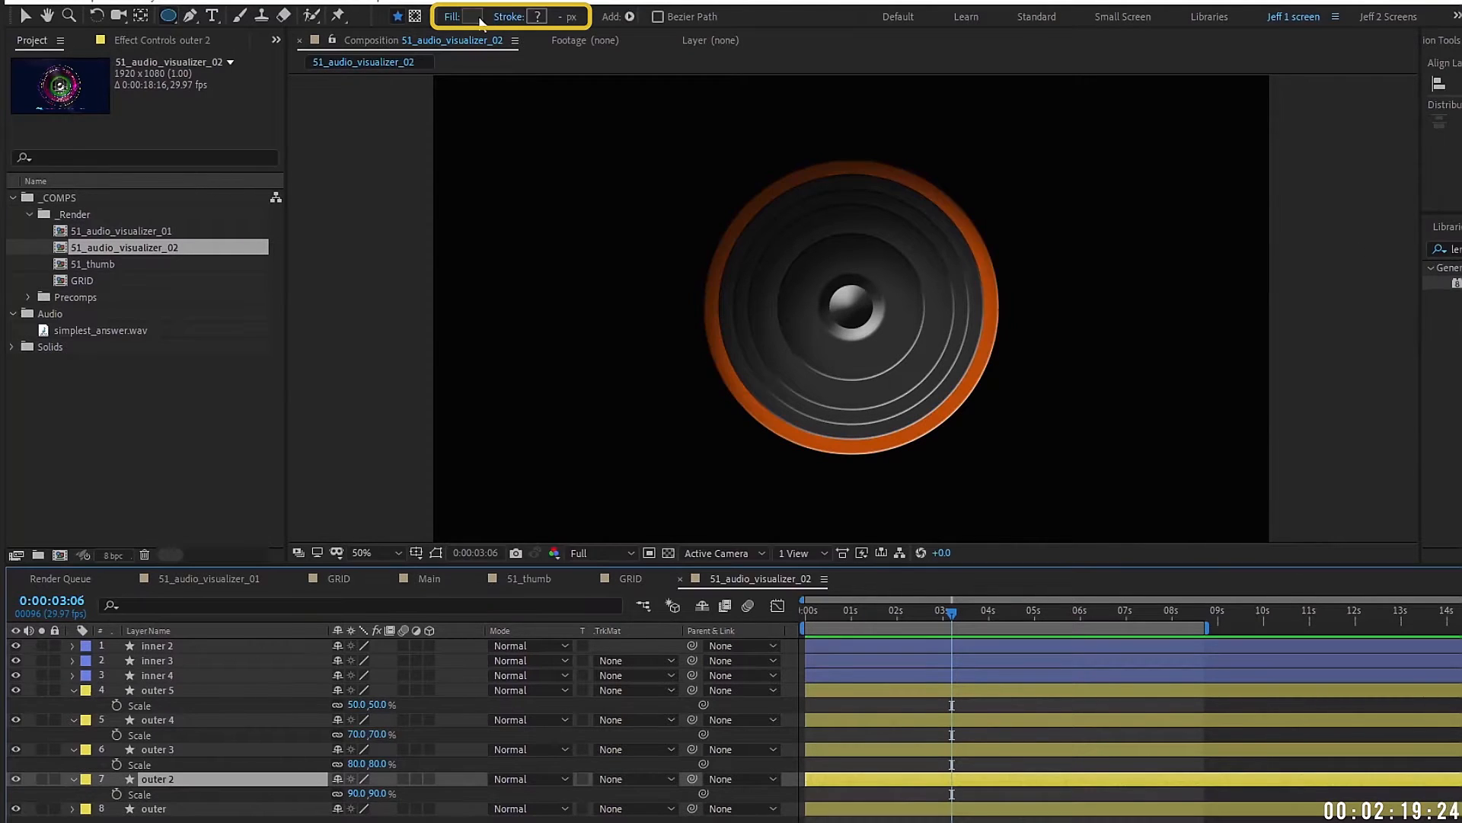
click(473, 16)
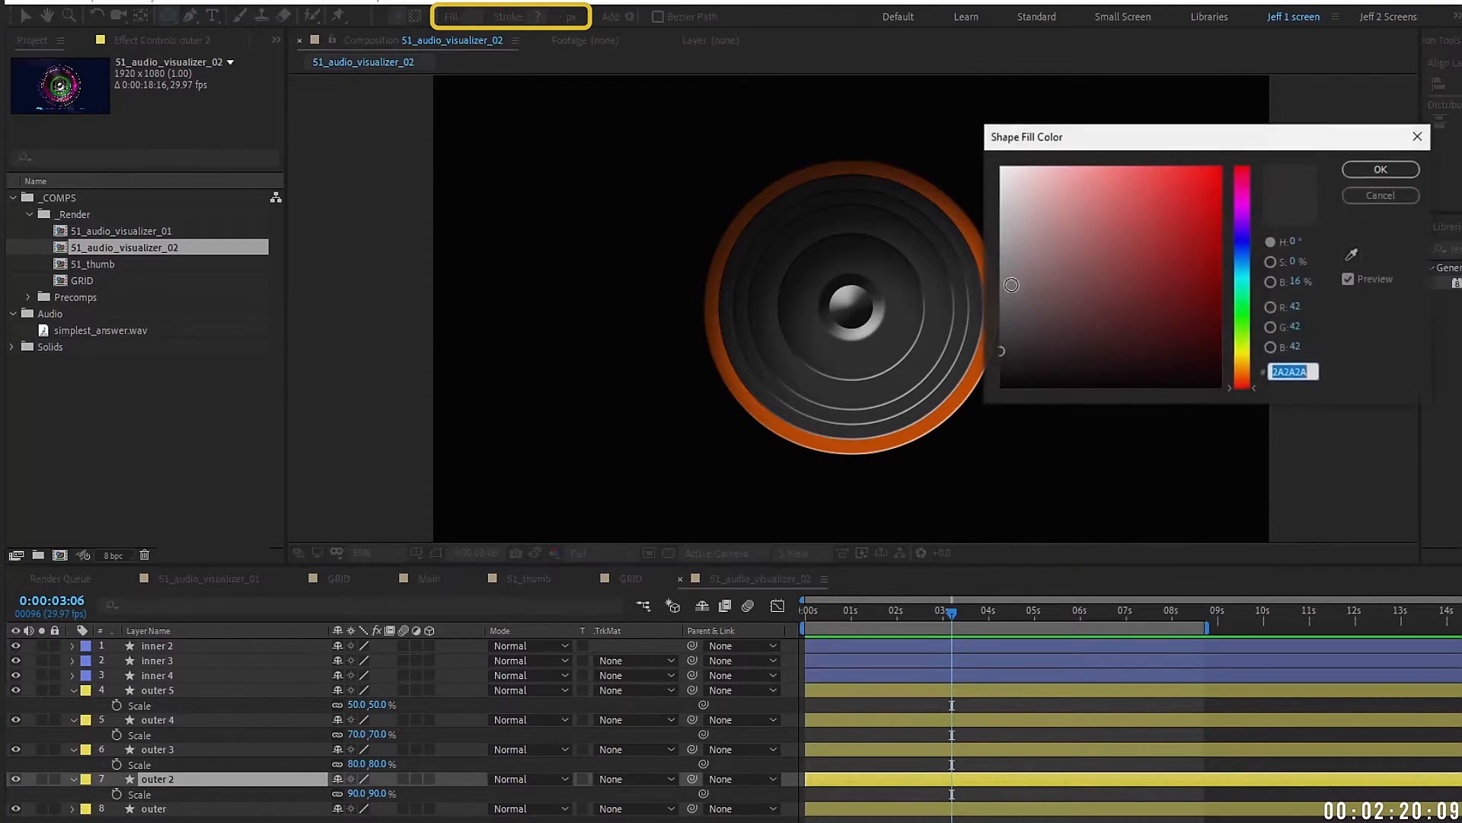
click(1247, 250)
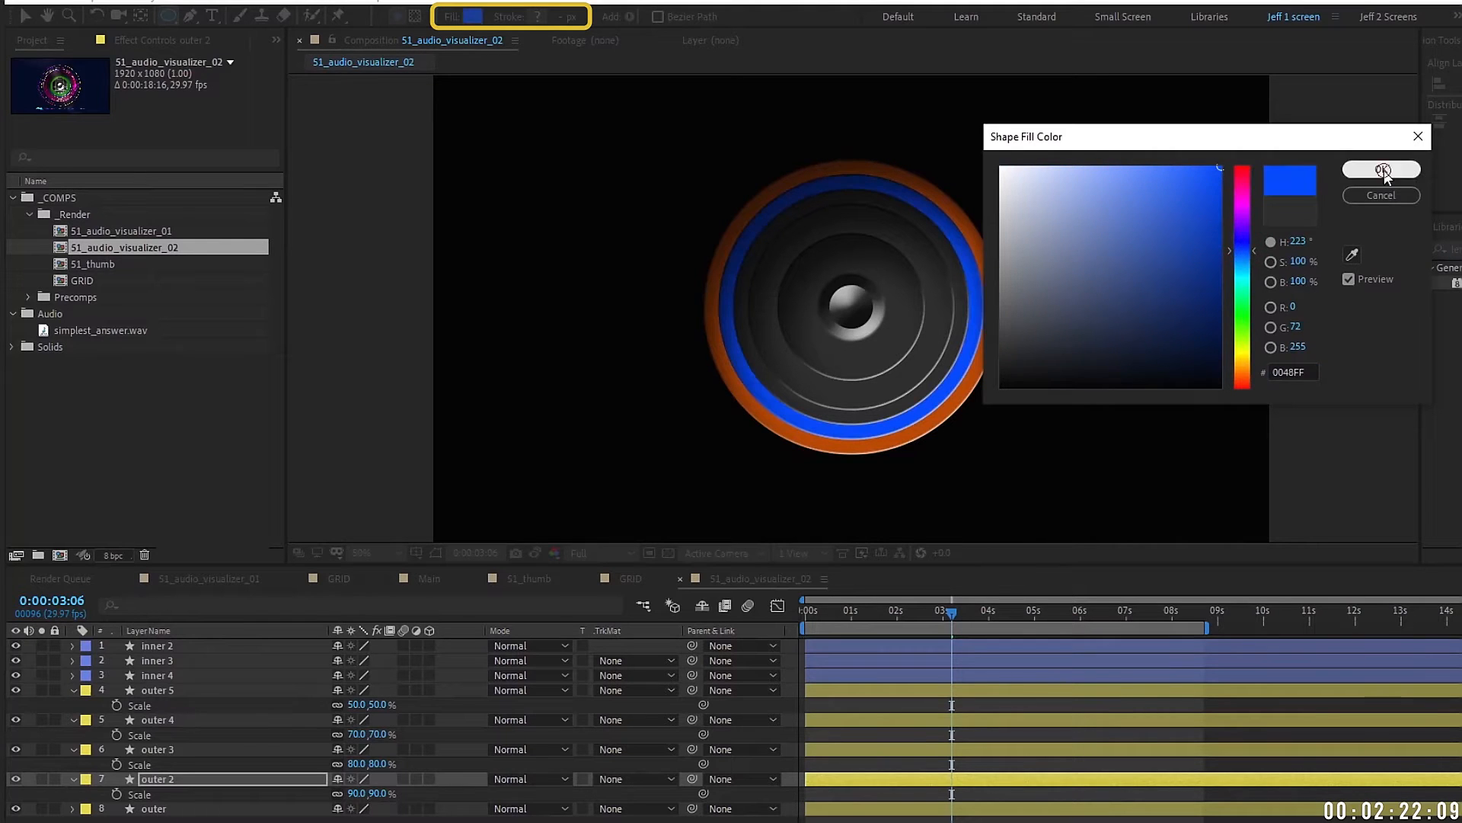
click(1381, 169)
Step: Fill outer 3 green and outer 4 red
click(158, 750)
click(472, 16)
click(1249, 299)
click(1202, 224)
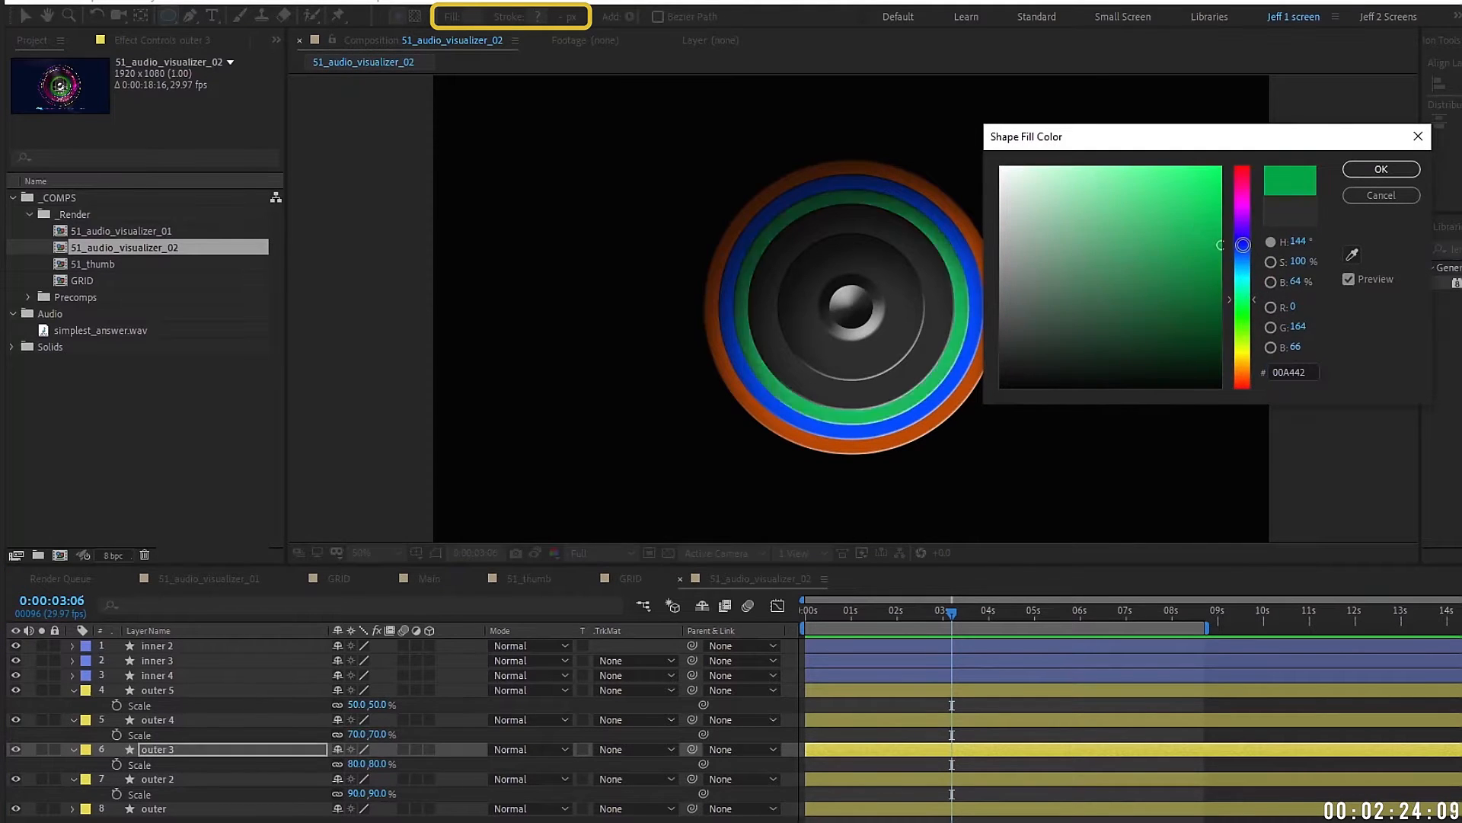
click(1381, 169)
click(159, 720)
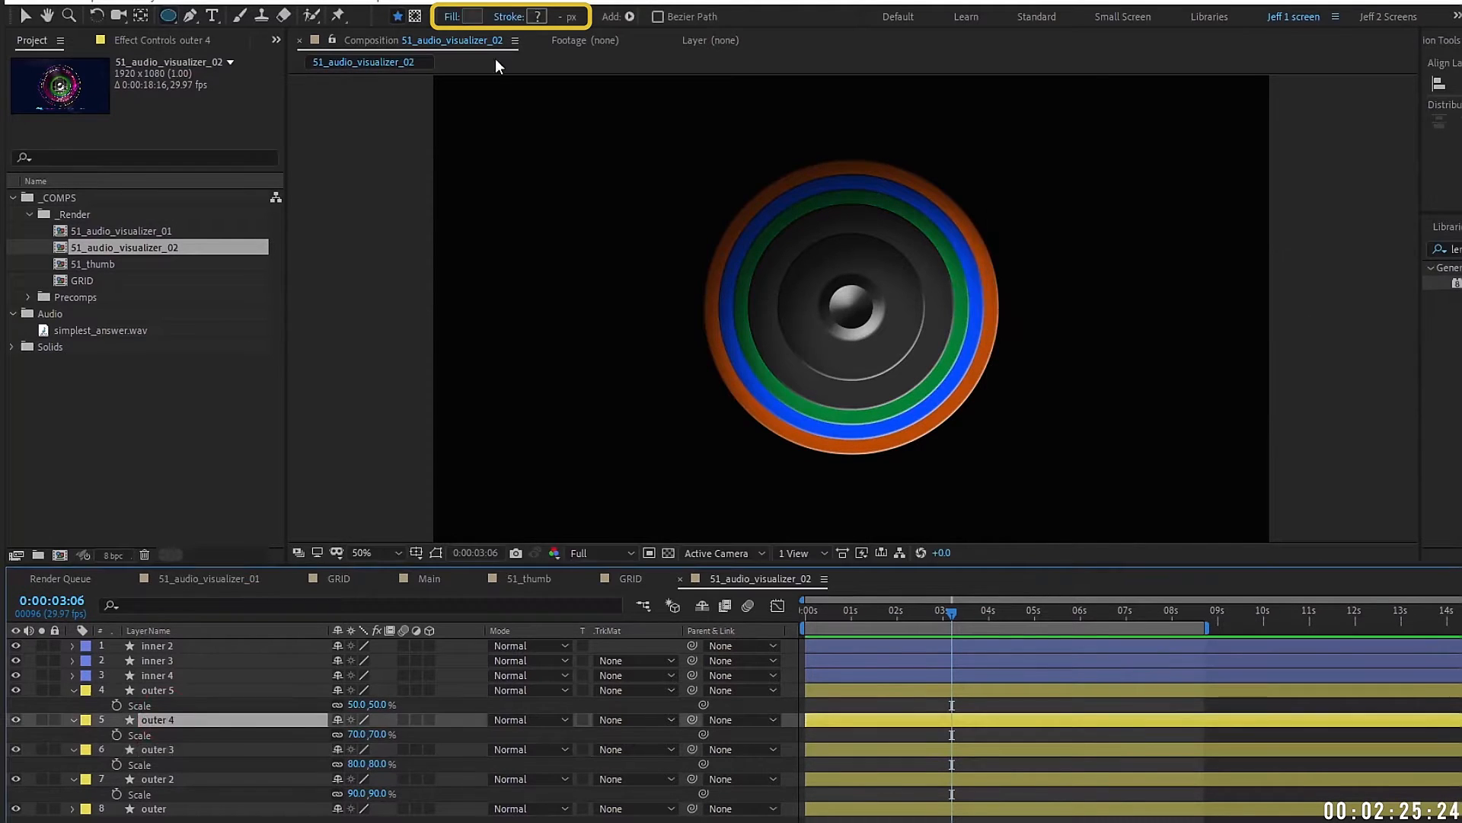
click(473, 15)
click(1222, 240)
click(1381, 168)
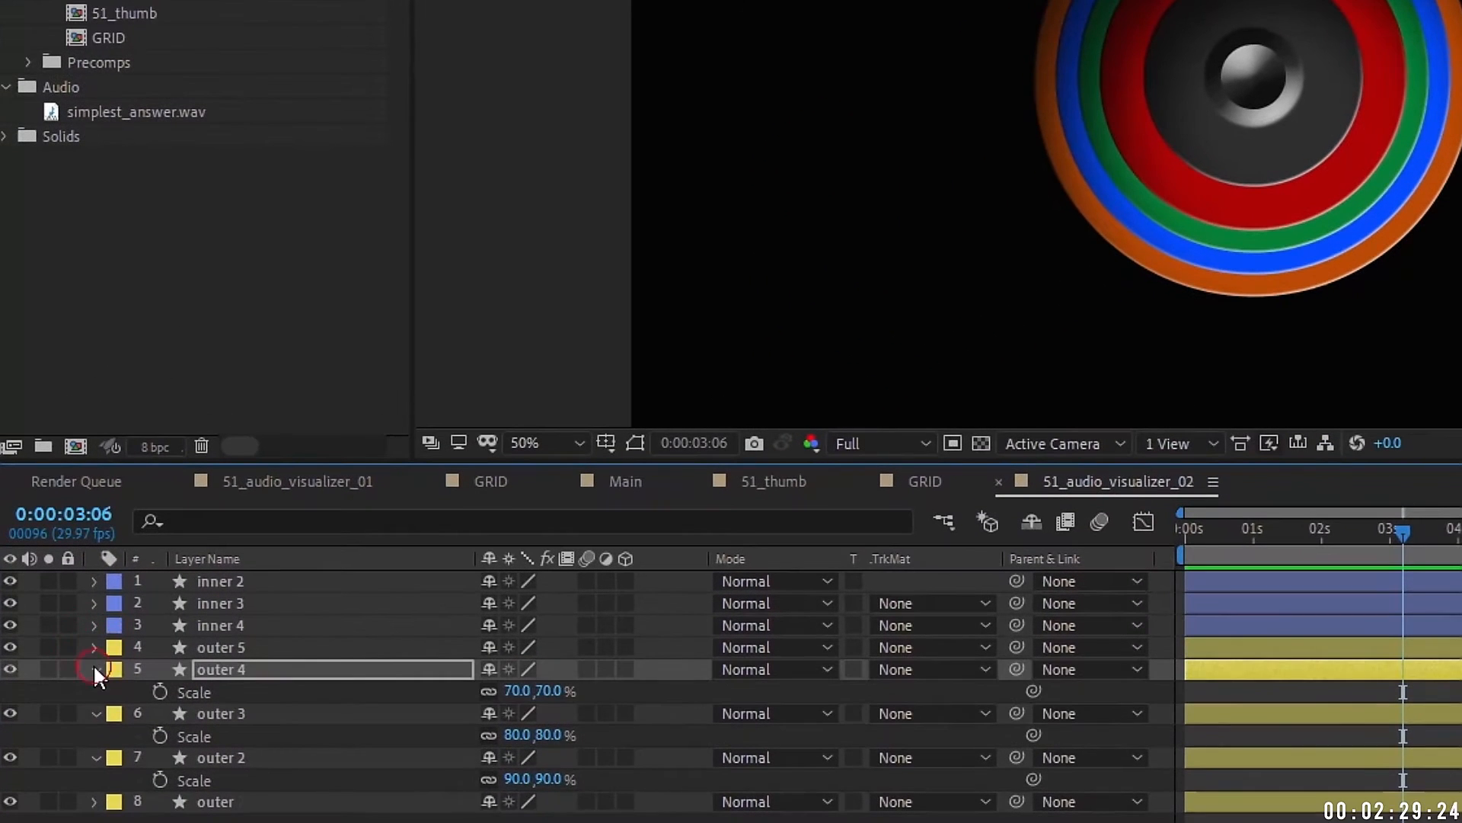
click(94, 668)
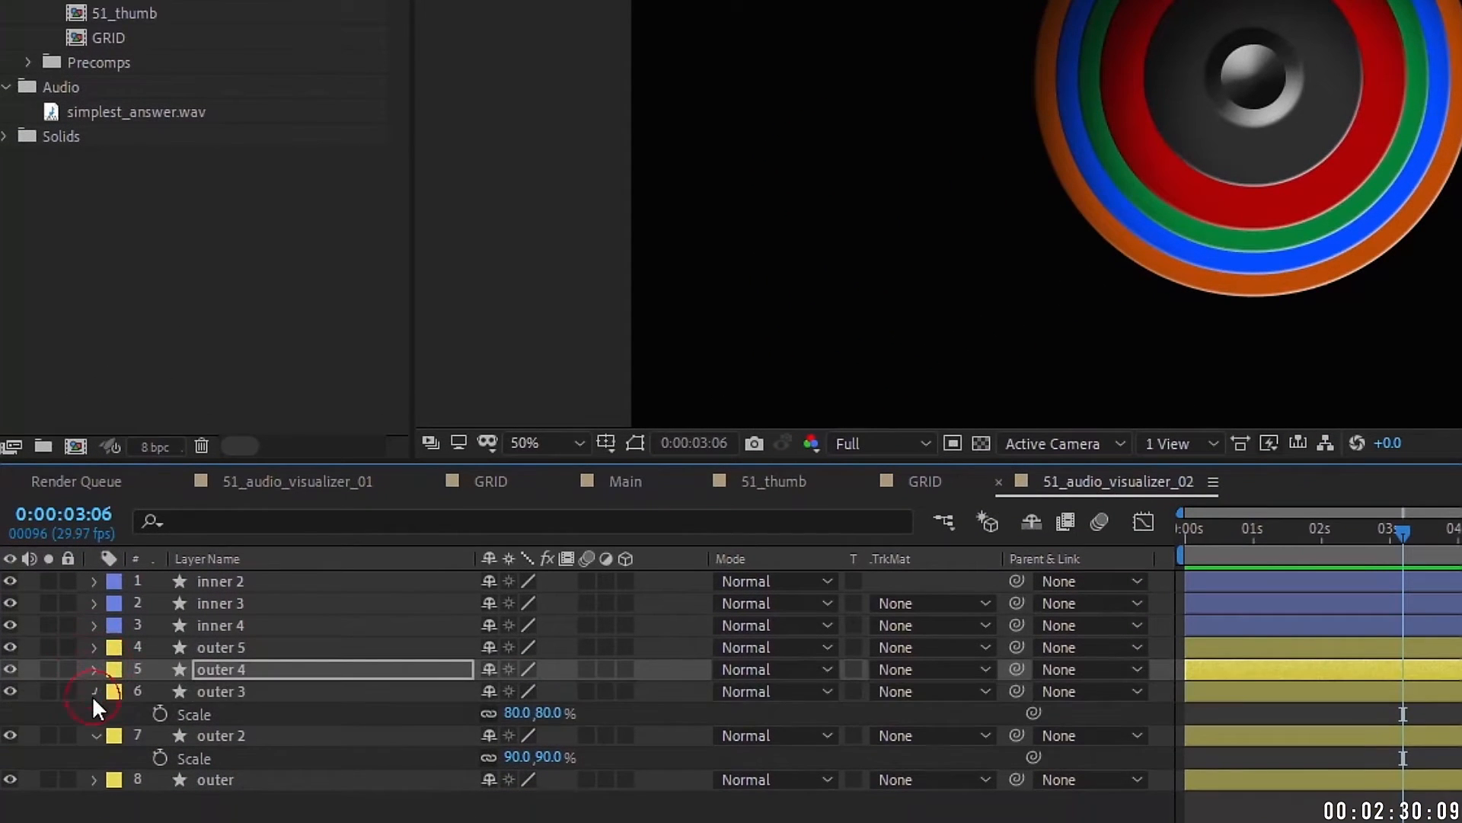
click(94, 691)
click(93, 713)
Step: Give outer 5 an orange label and set its scale to 40%
click(222, 647)
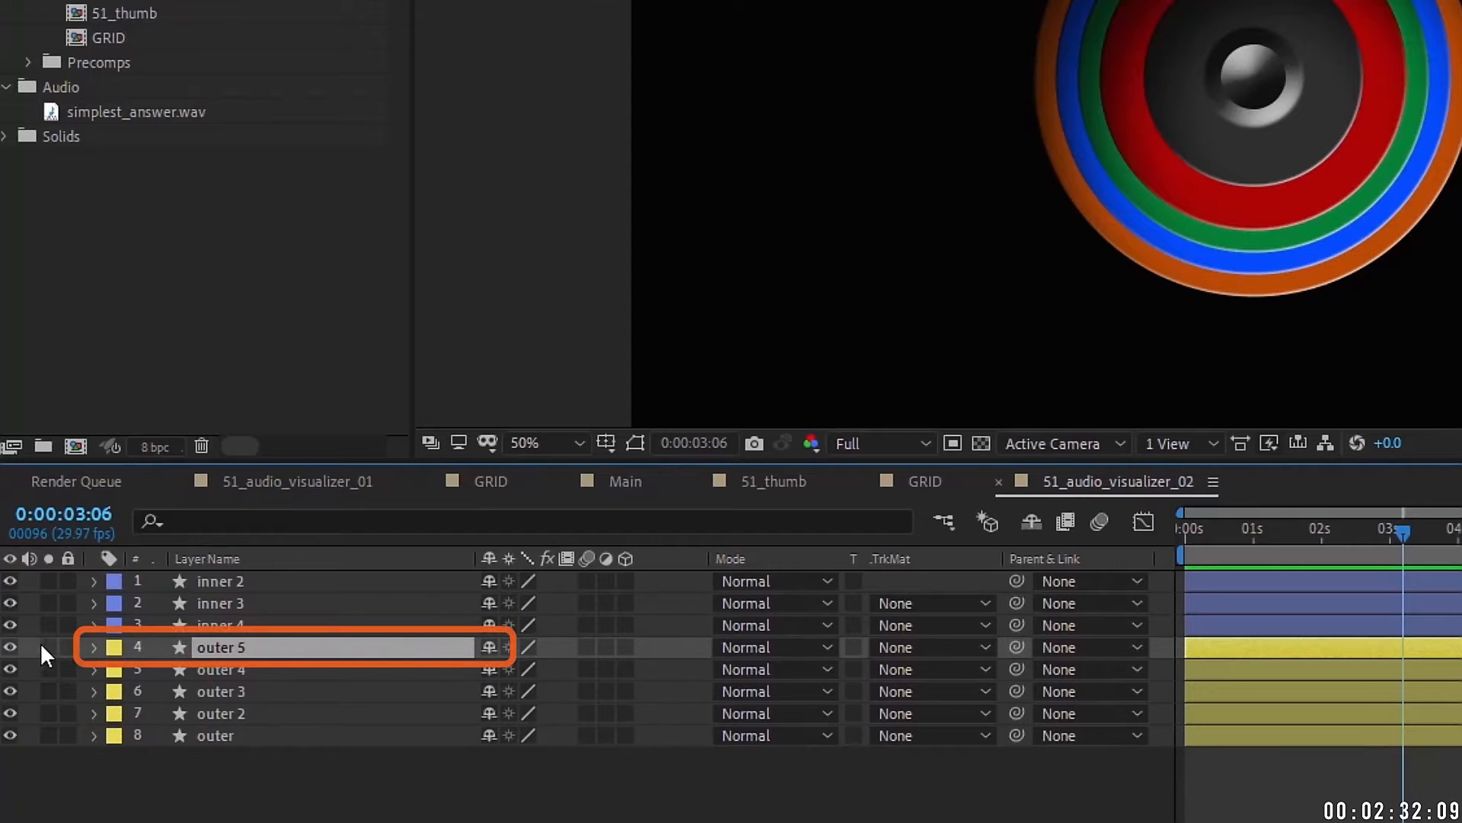
click(111, 649)
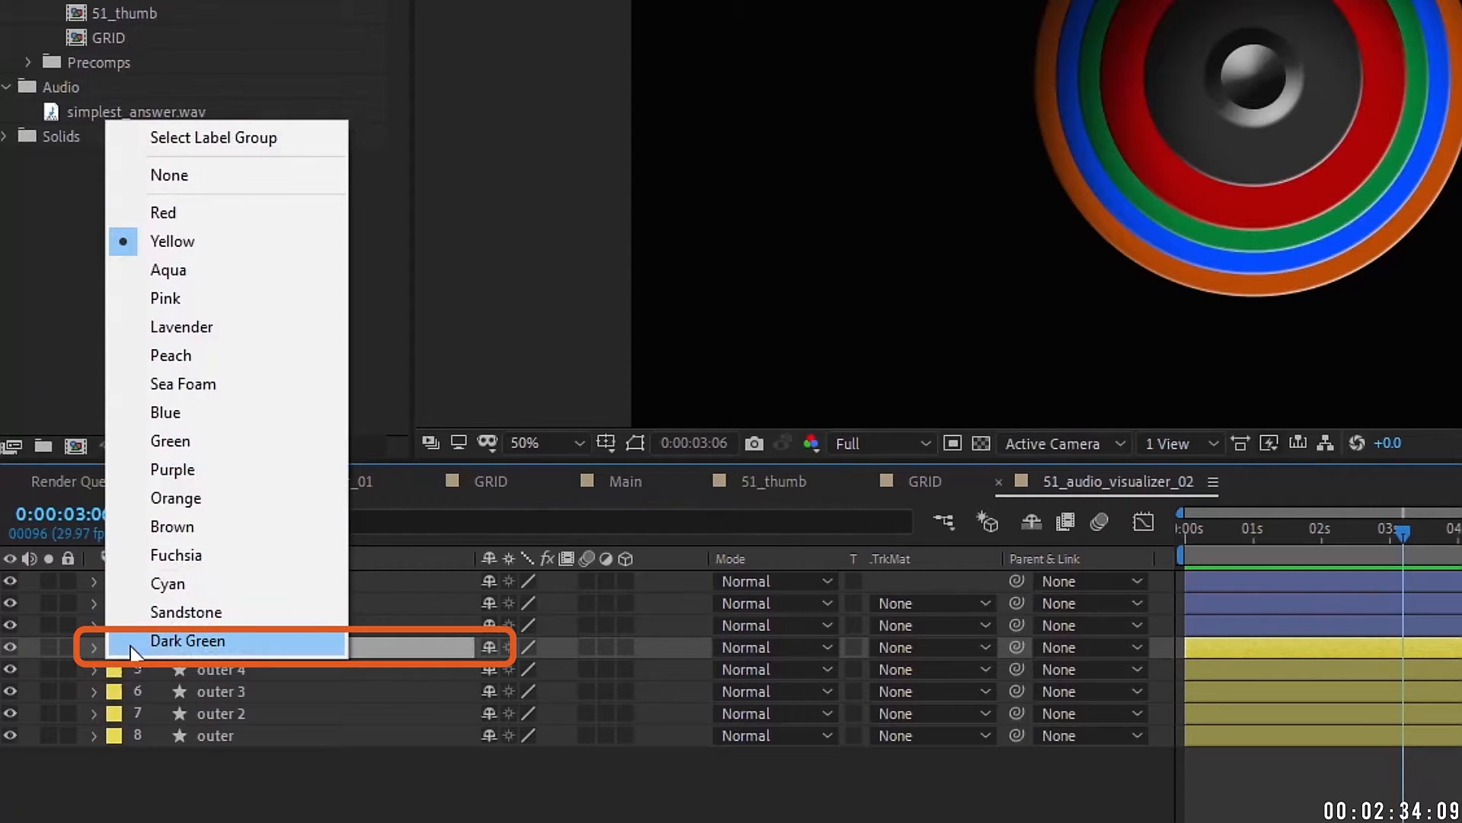
click(175, 498)
key(s)
drag(536, 668, 492, 647)
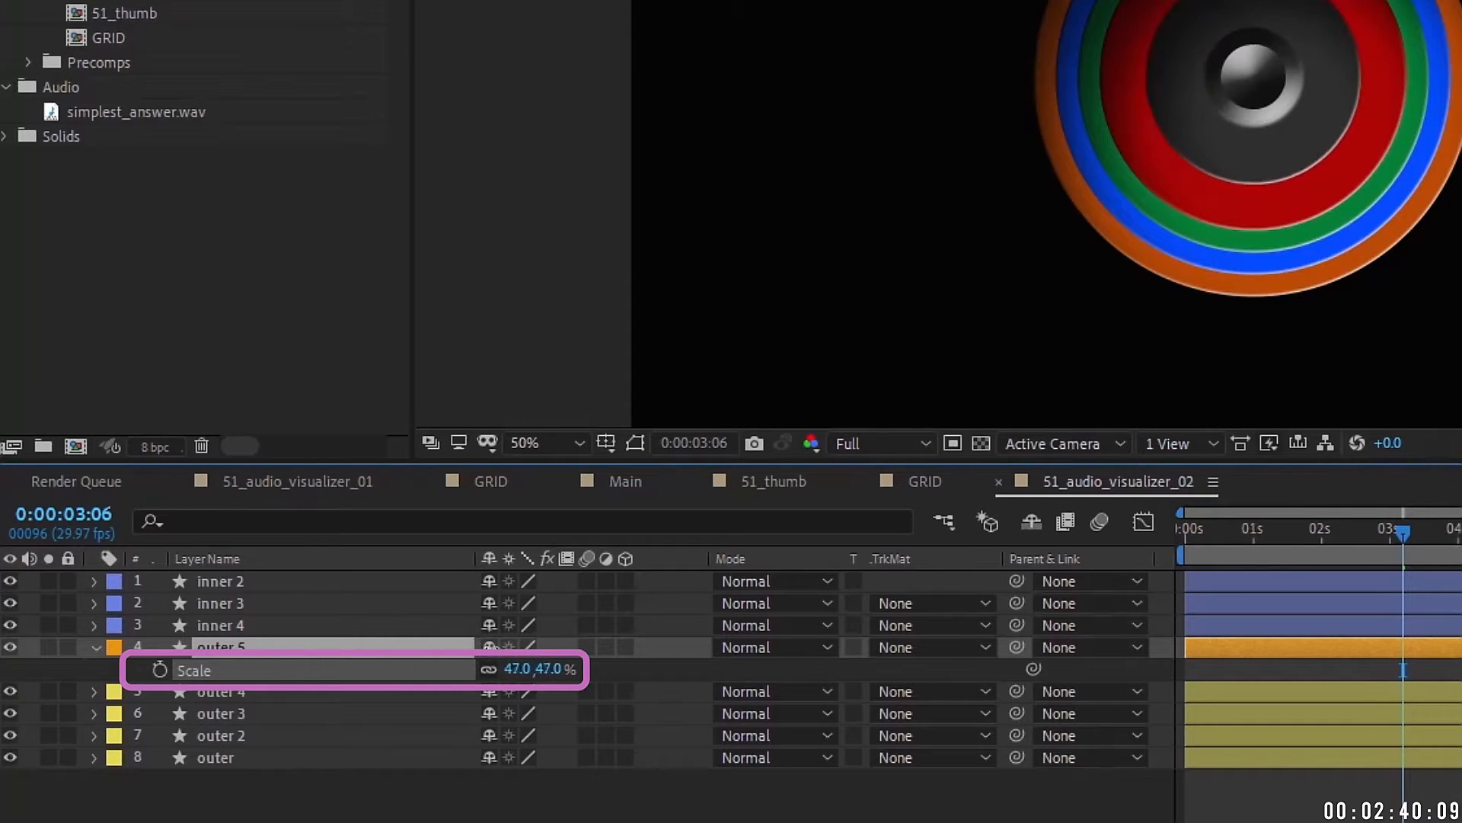
click(521, 670)
text(40)
key(Return)
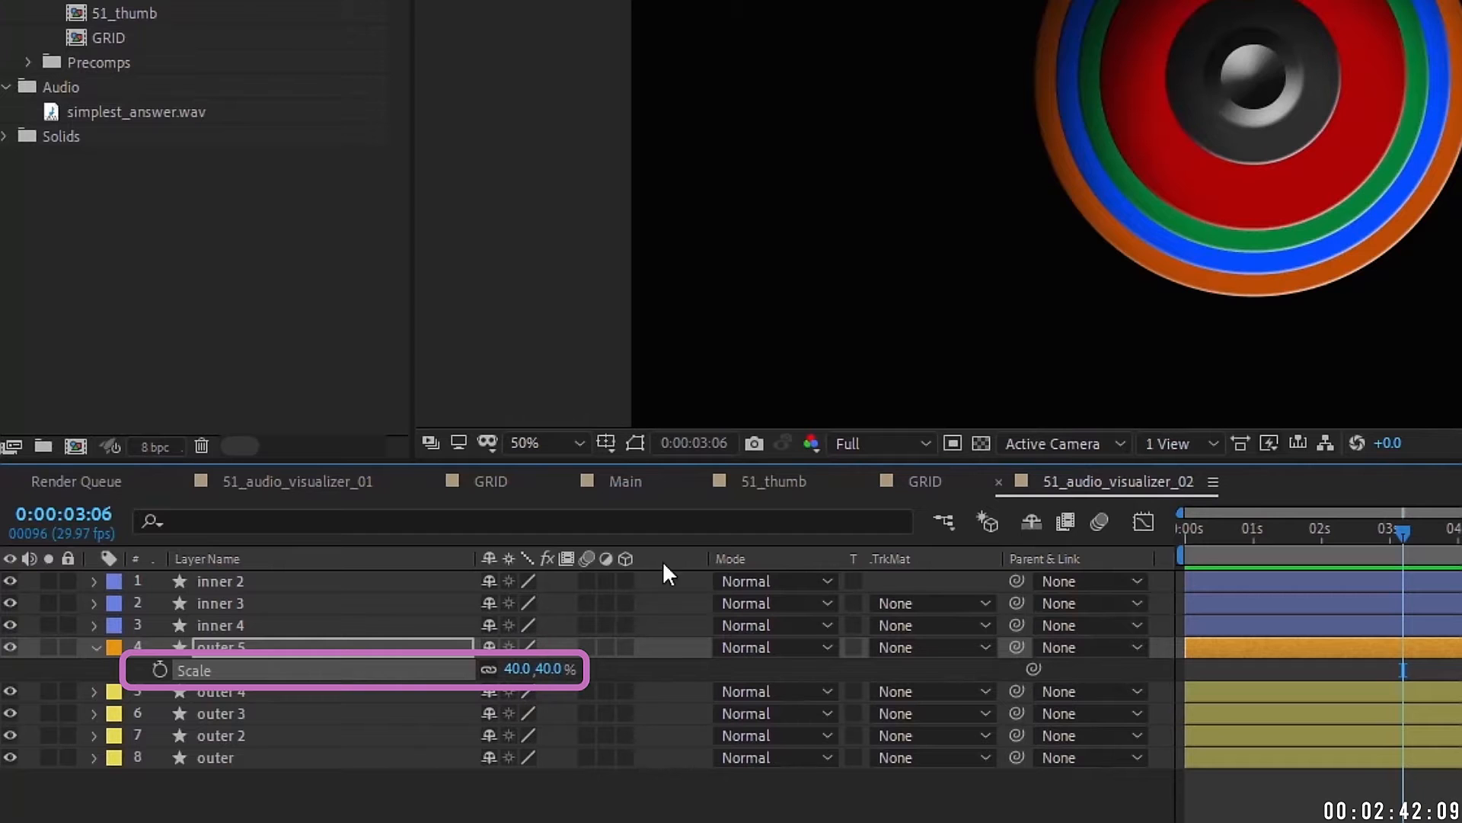
click(225, 646)
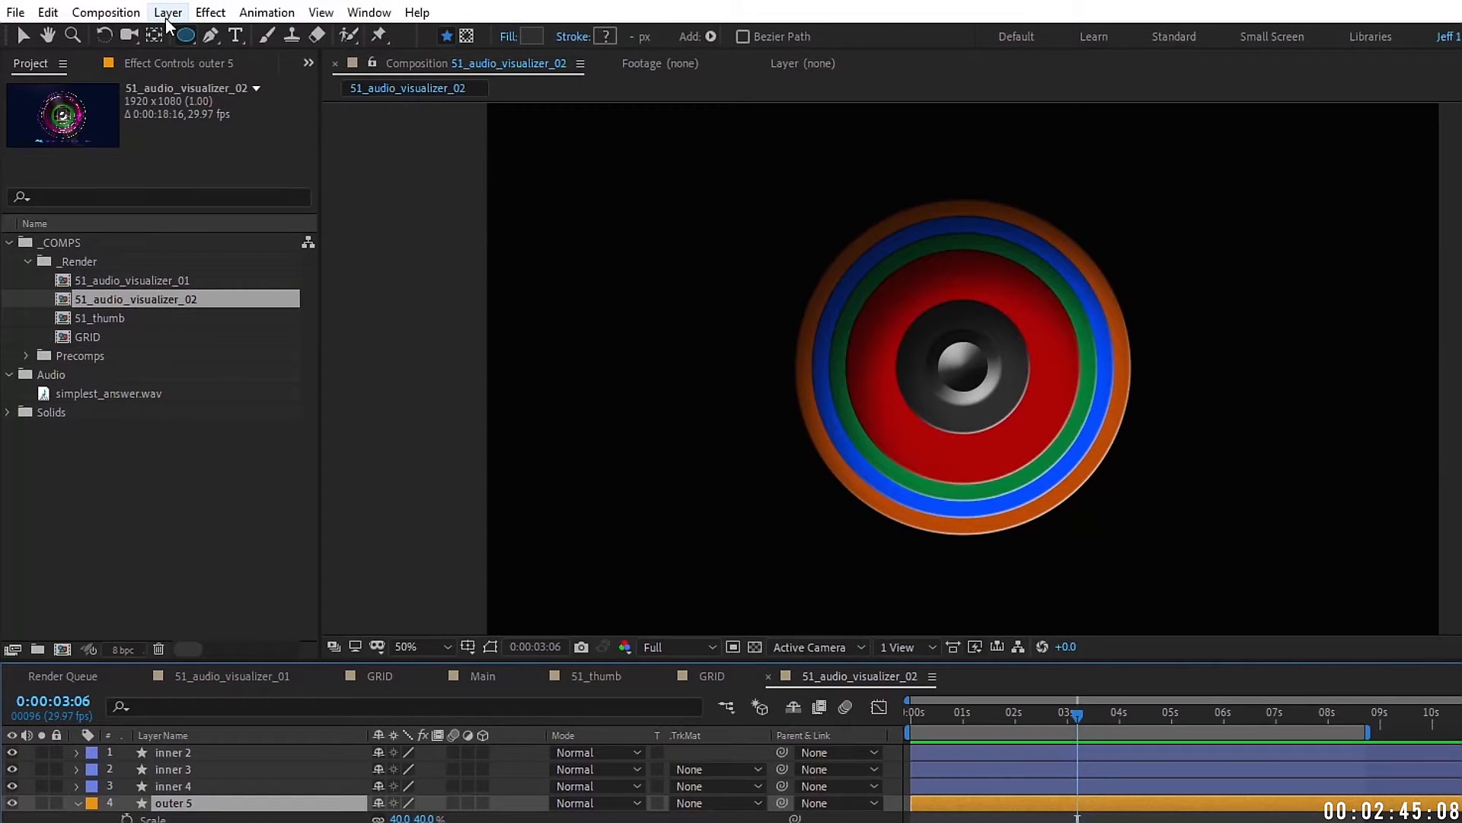
Step: Create a solid named GRID and pre-compose it into a precomp also named GRID
click(168, 13)
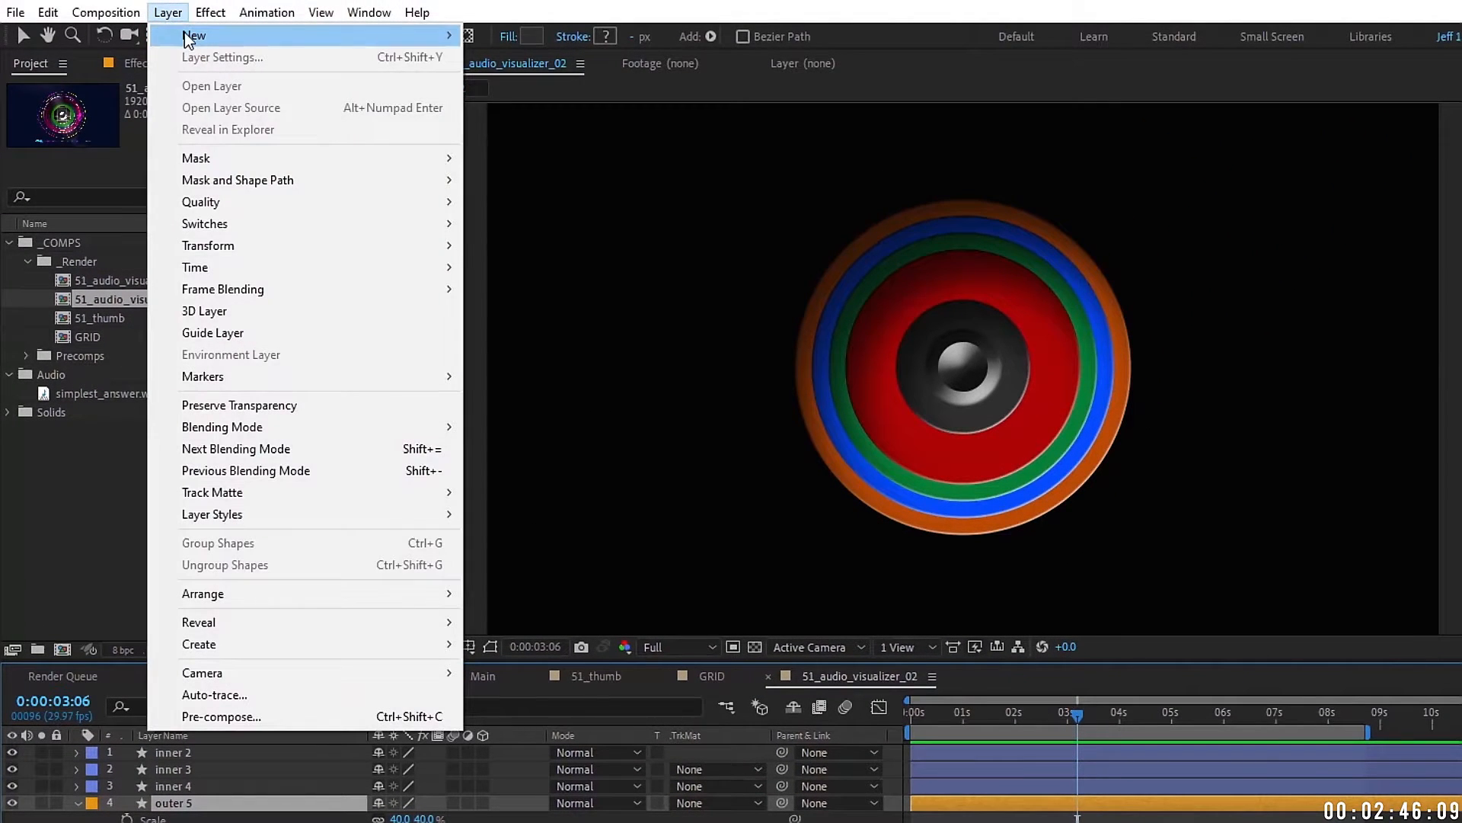
mouse_move(229, 35)
click(568, 57)
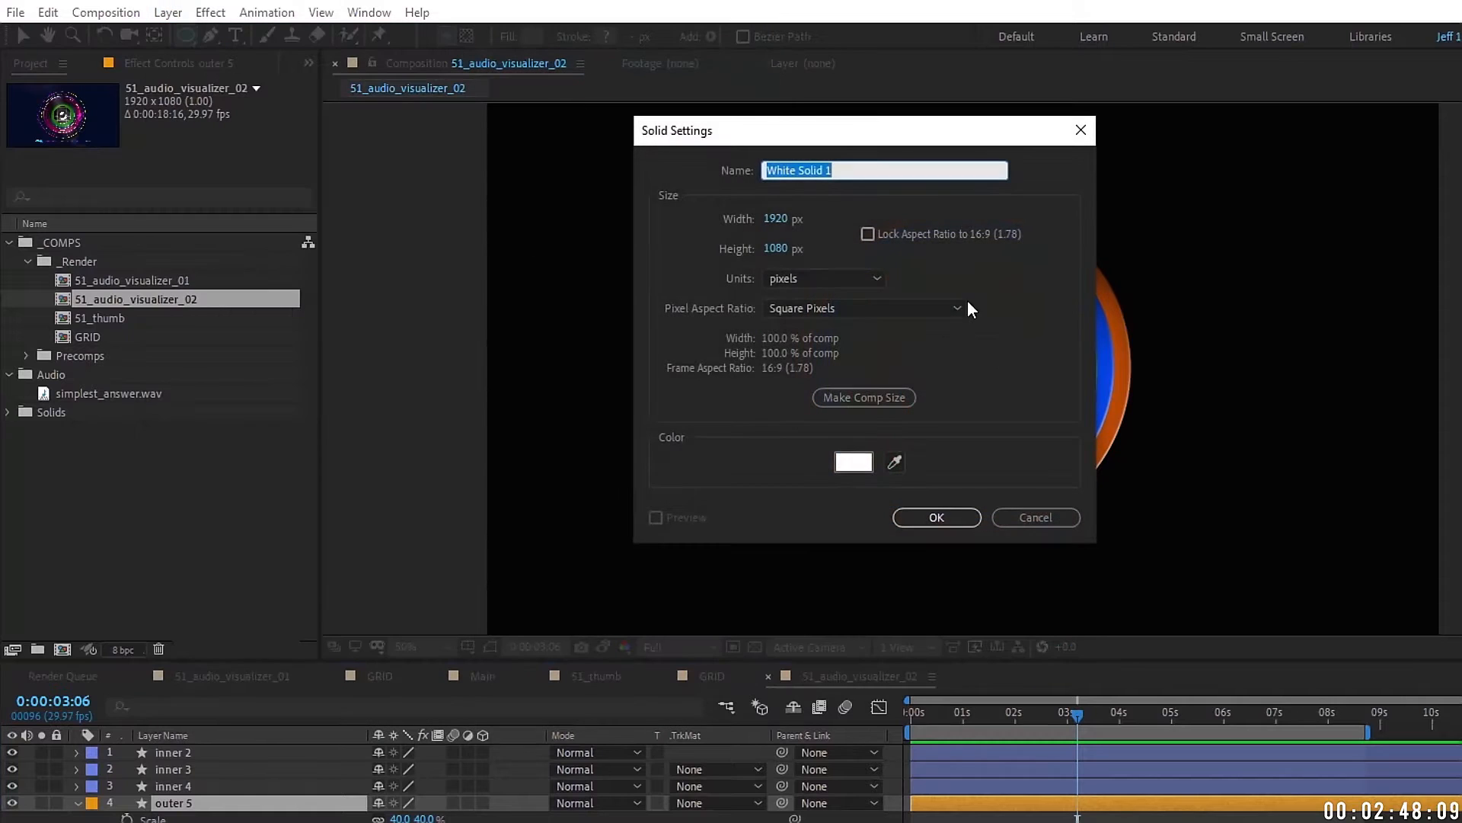
text(GRID)
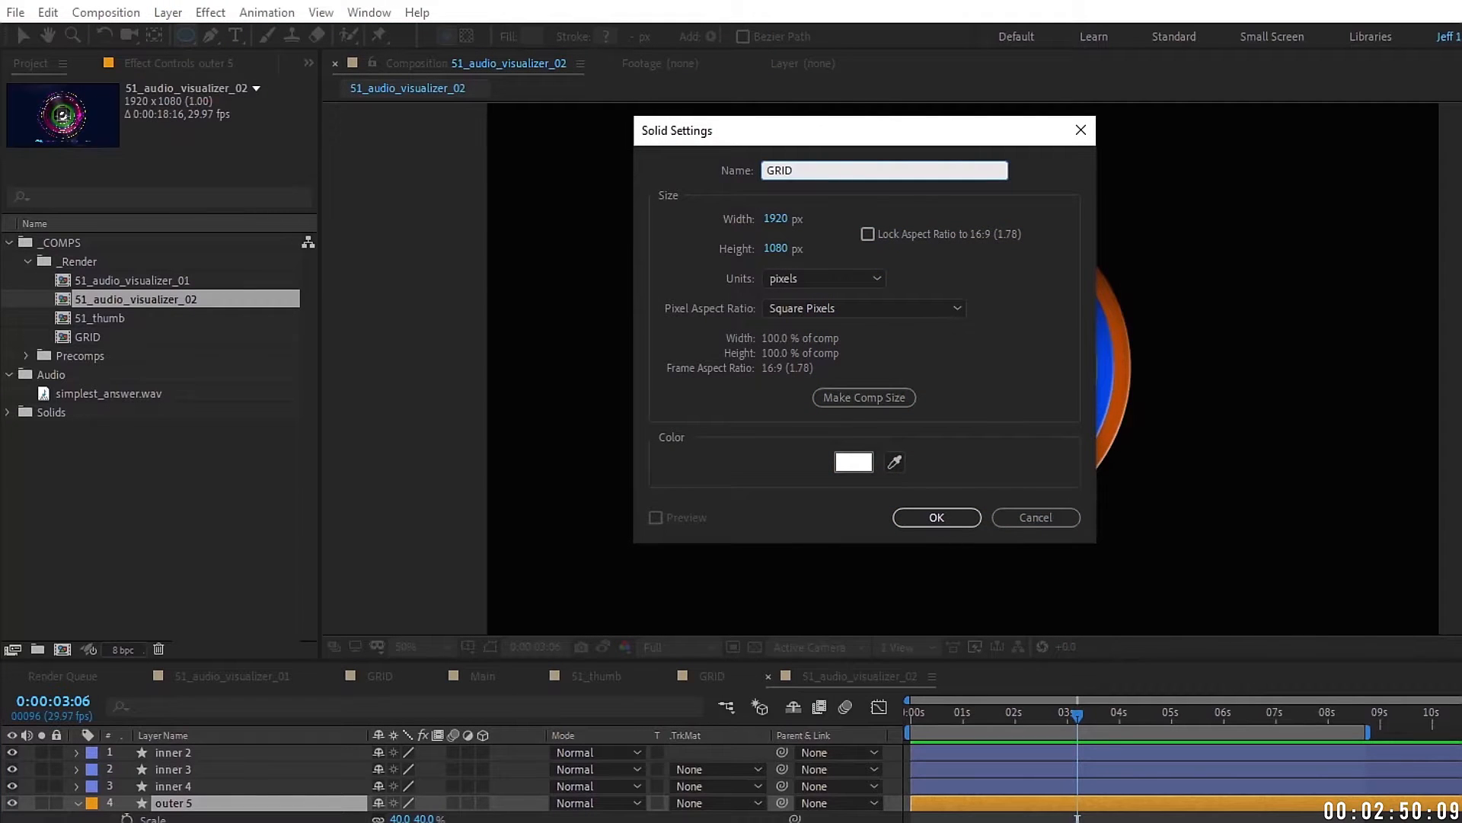
click(944, 517)
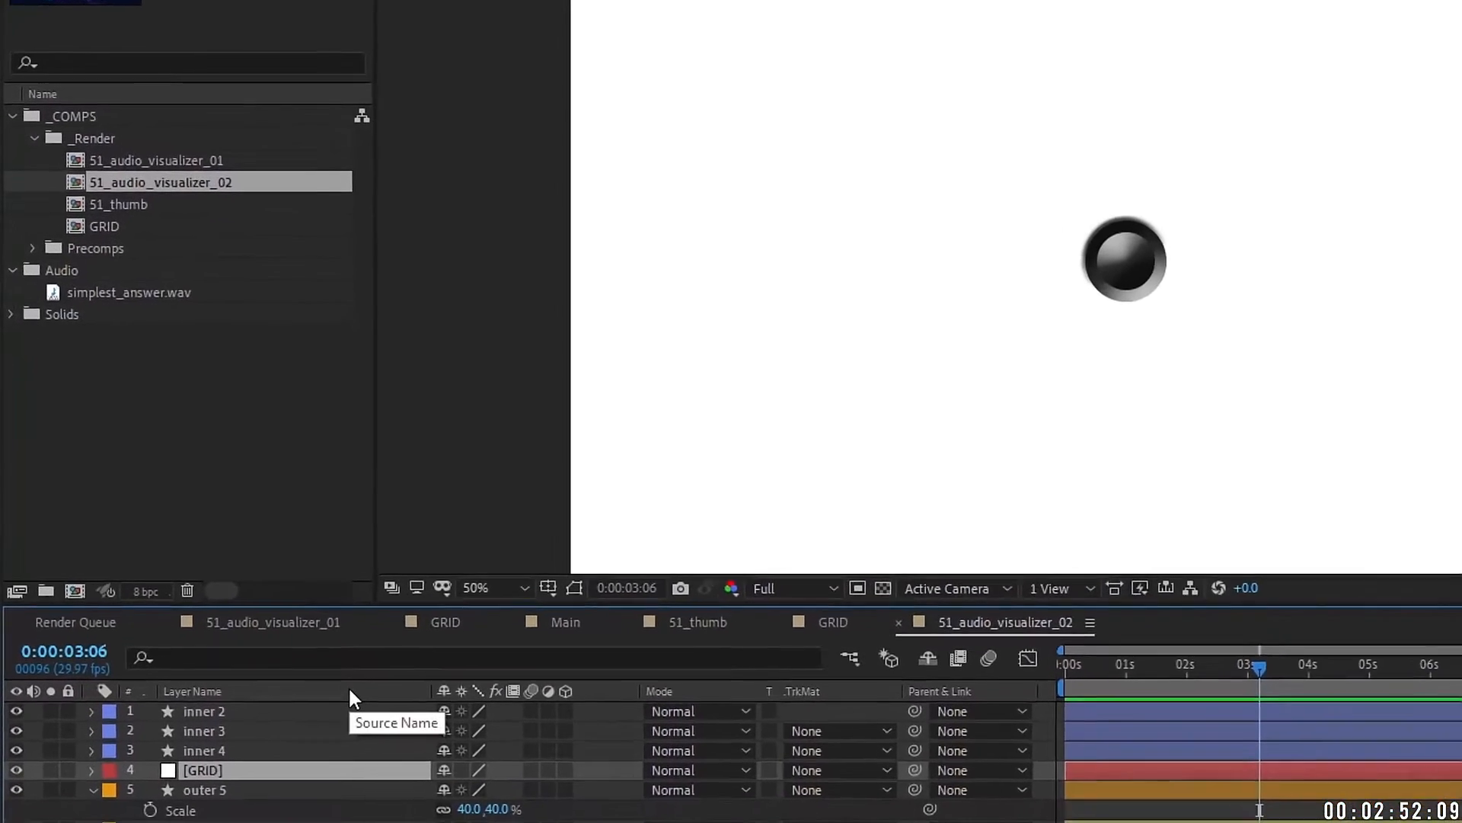
key(ctrl+shift+c)
text(GRID)
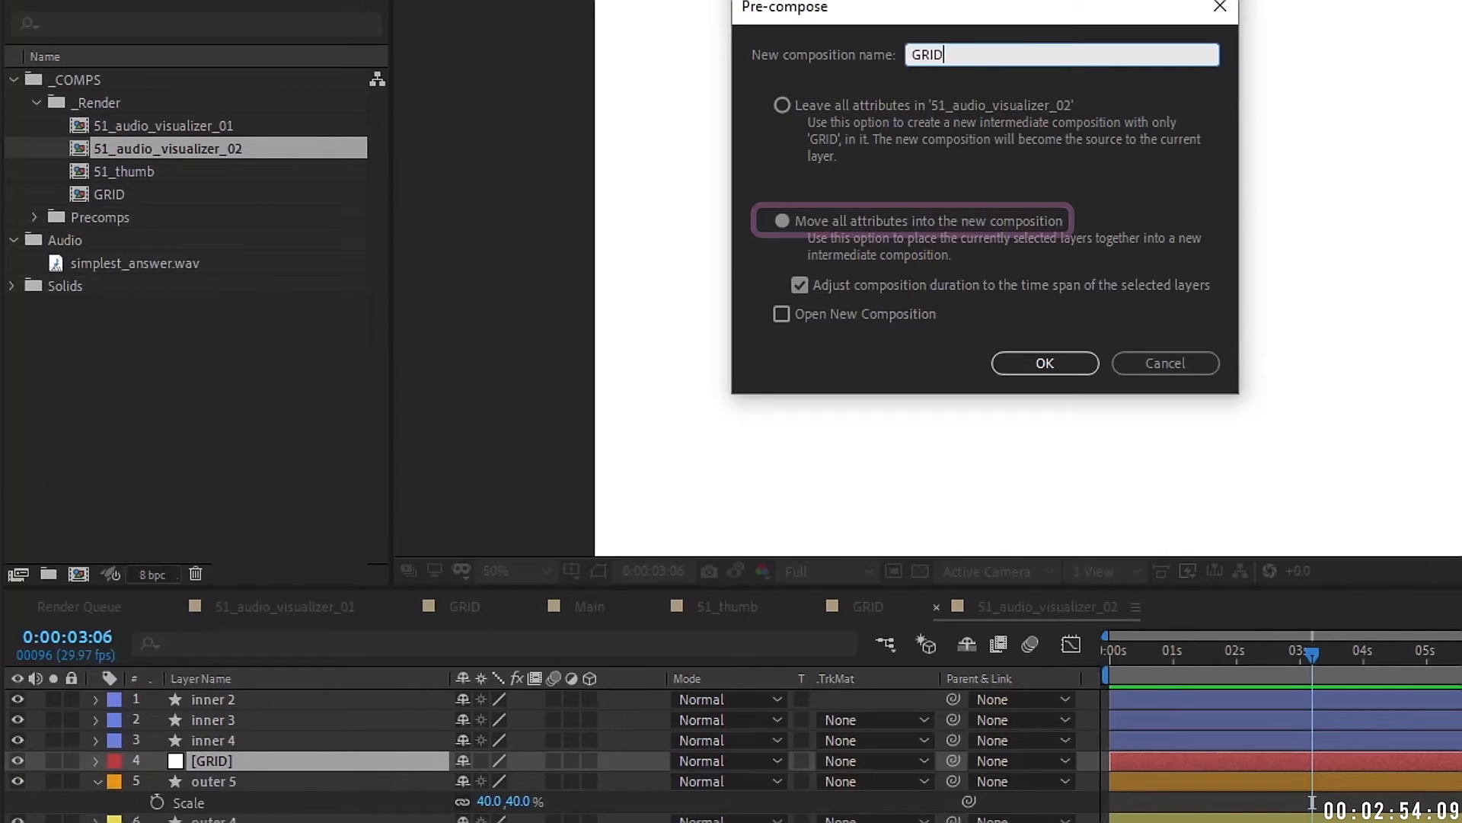
click(1021, 364)
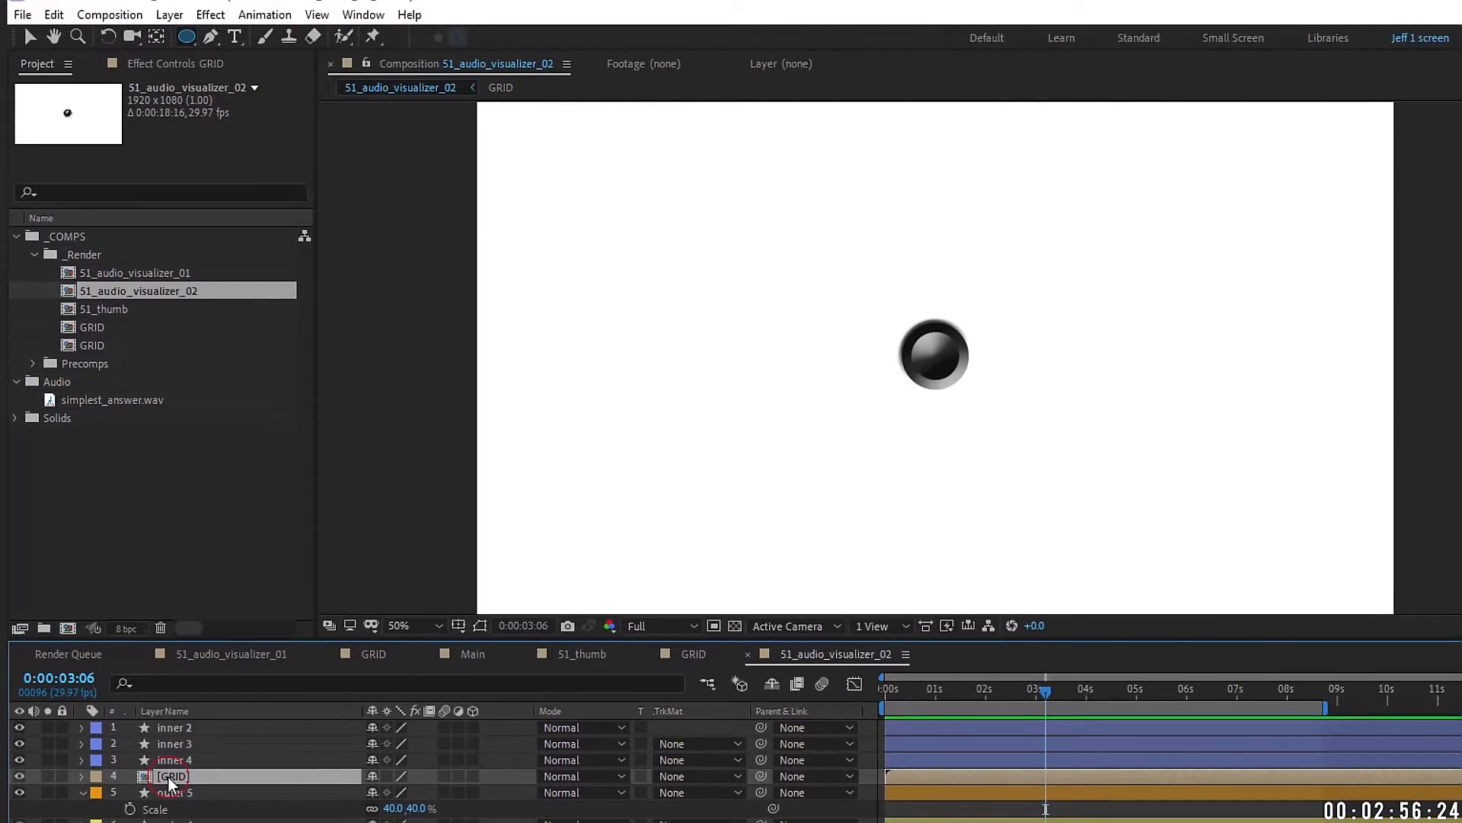
Step: Inside the GRID precomp, apply the Generate > Grid effect to the GRID layer
double_click(168, 777)
click(154, 728)
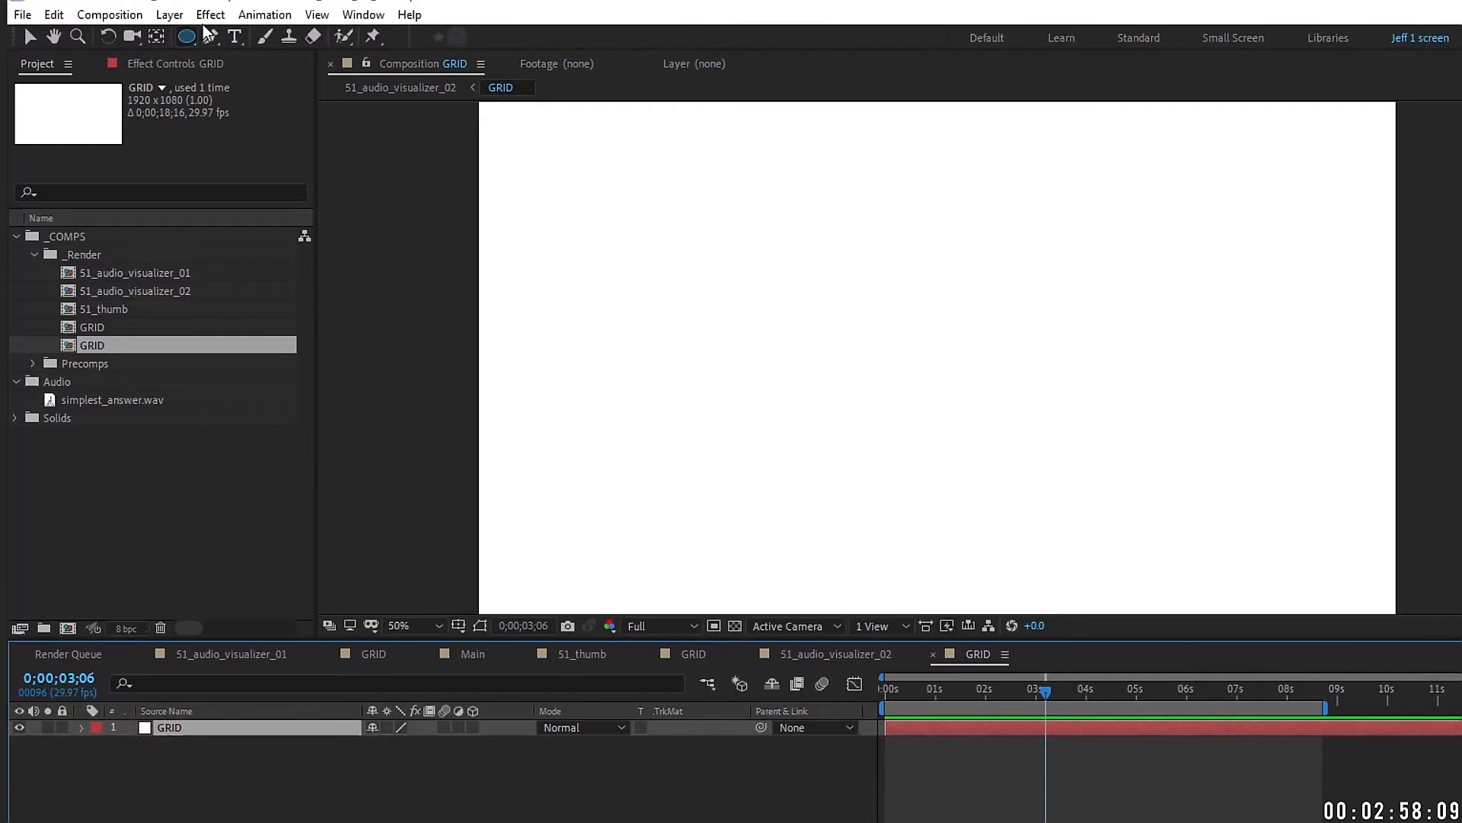
click(210, 14)
mouse_move(250, 286)
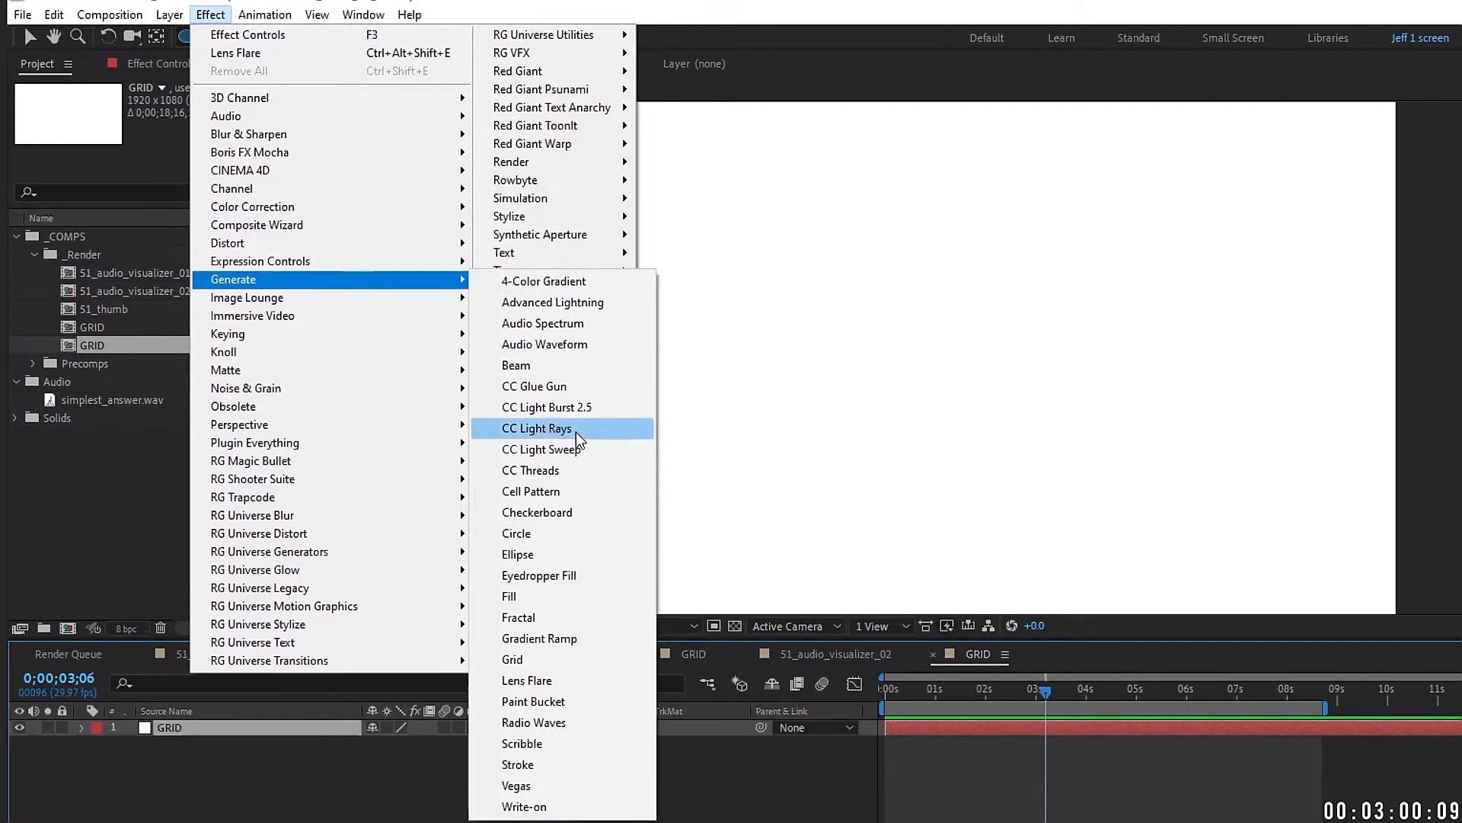
click(511, 659)
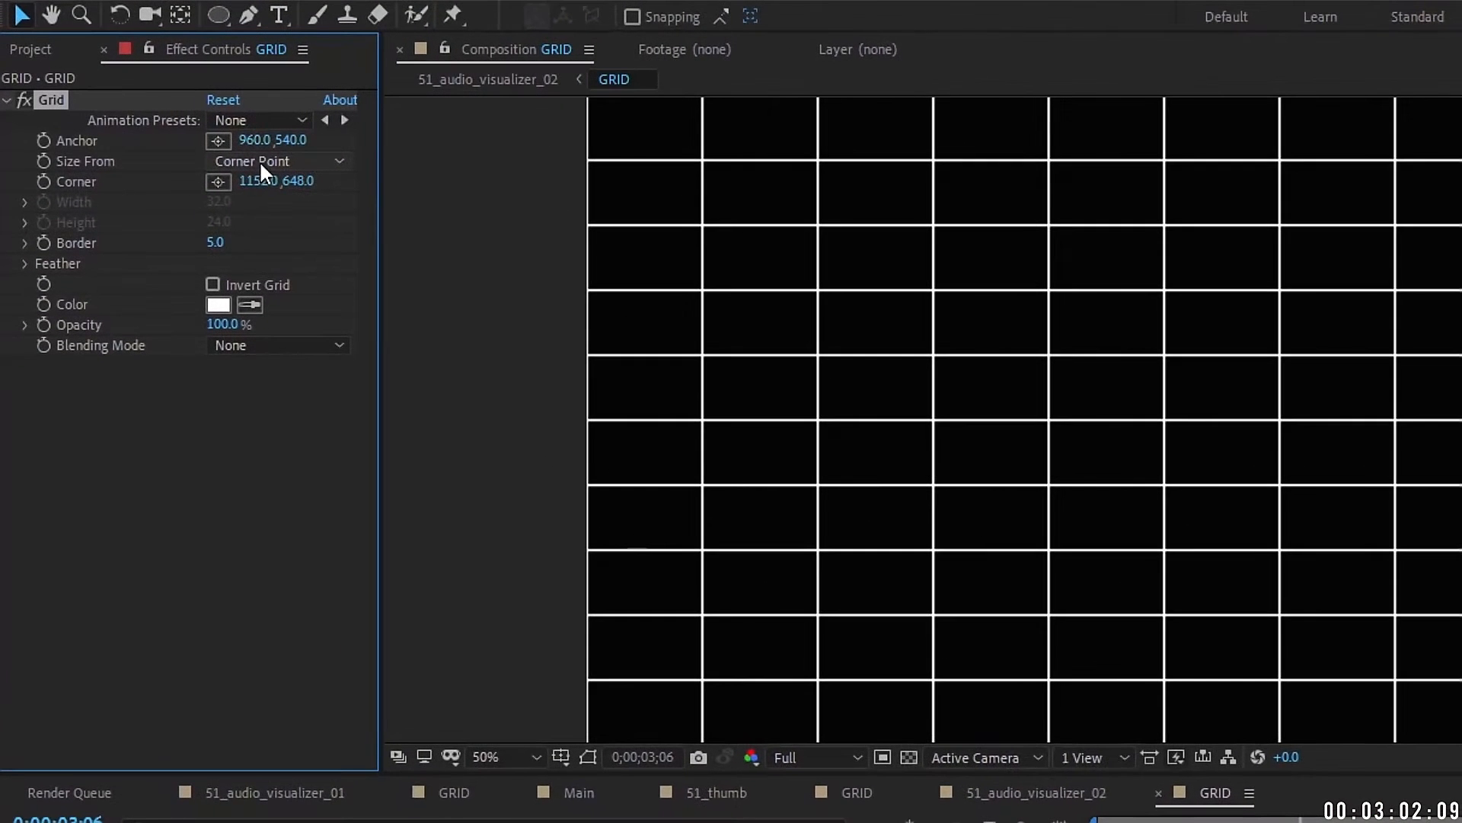
Step: Size the Grid by Width & Height Sliders at 20×20 with border 2
click(259, 160)
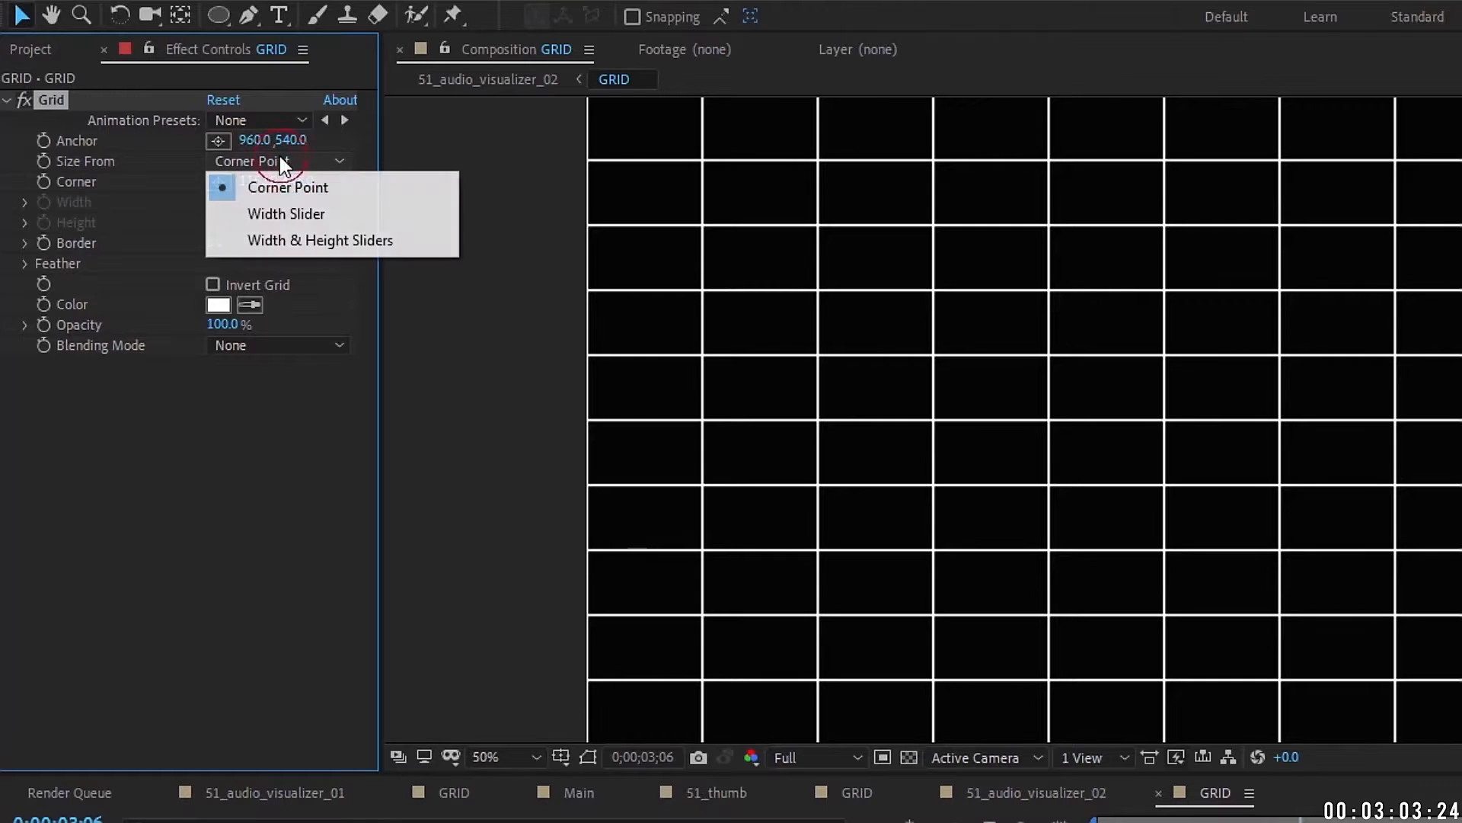
click(316, 242)
click(217, 203)
text(20)
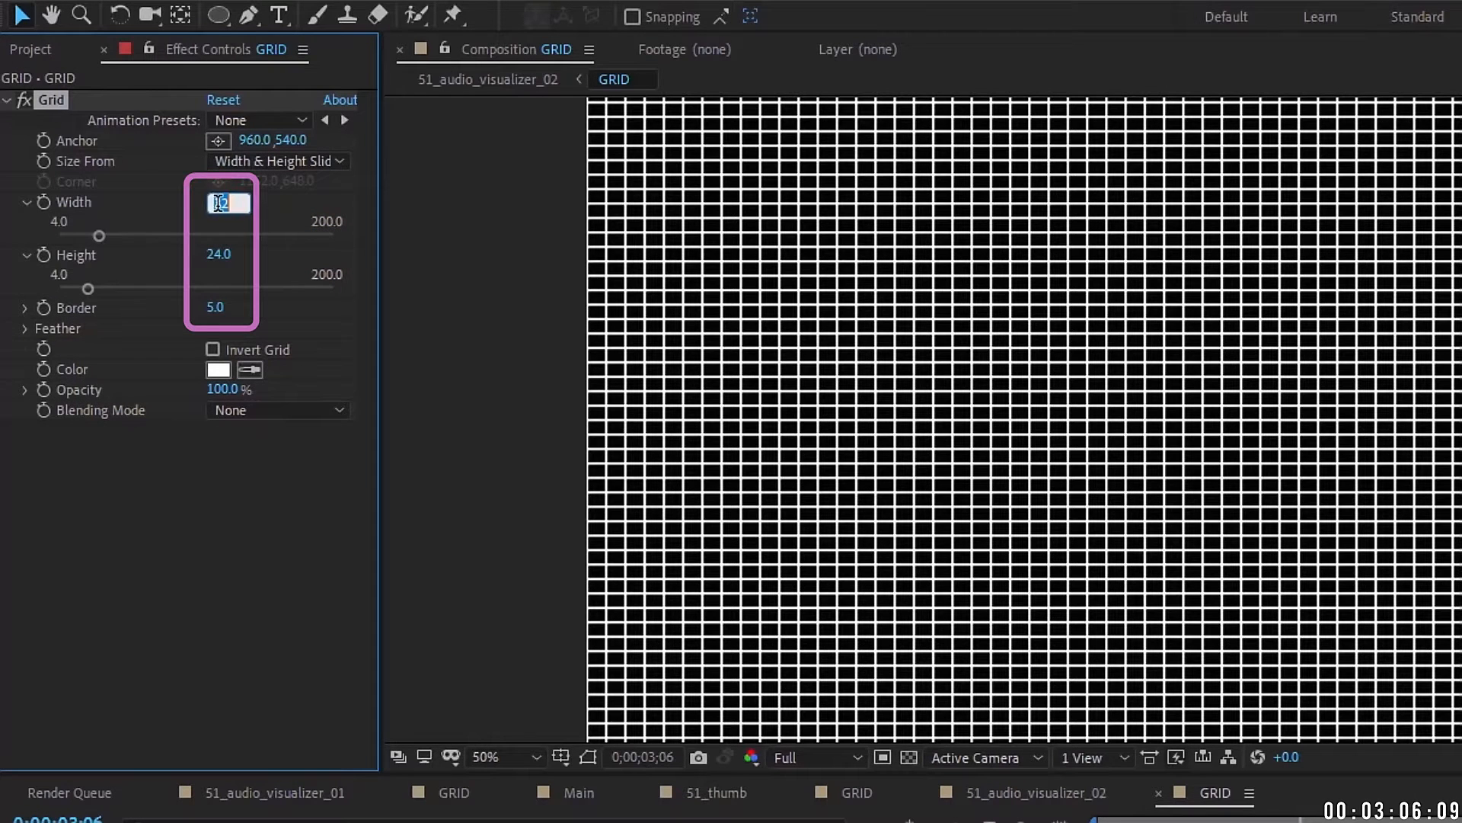
click(218, 254)
text(20)
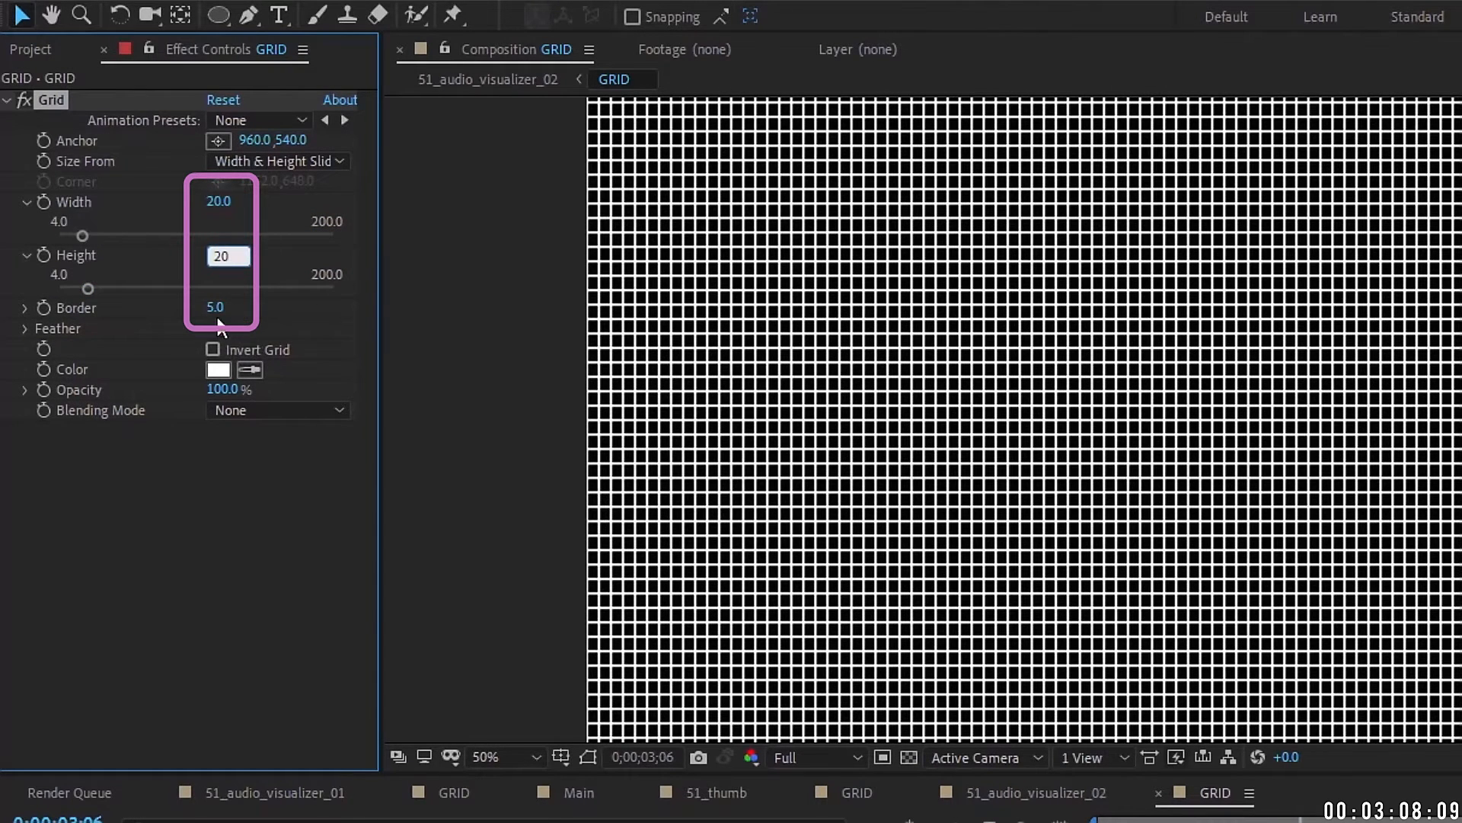
click(217, 306)
text(2)
click(720, 560)
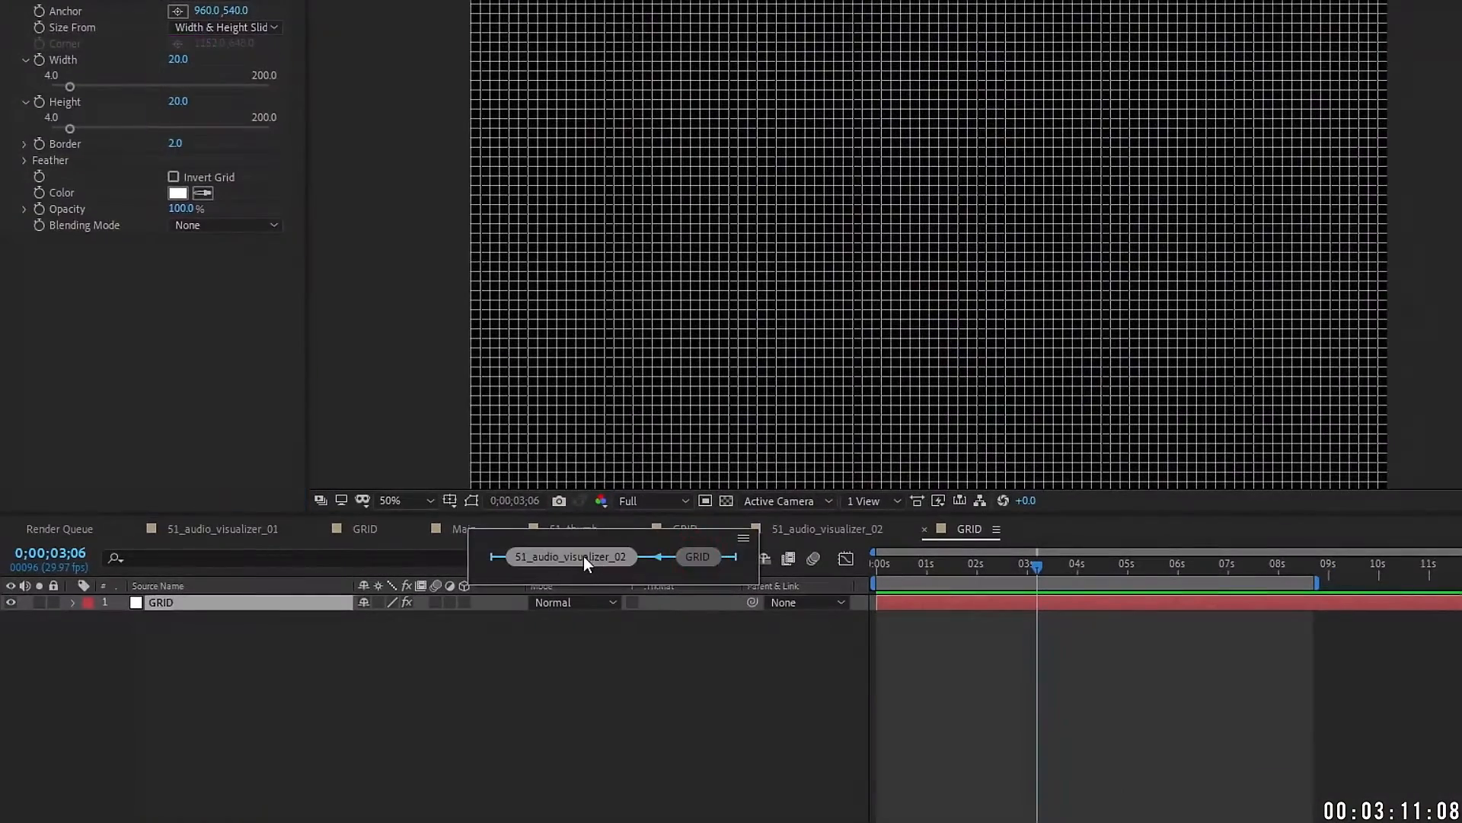
click(583, 556)
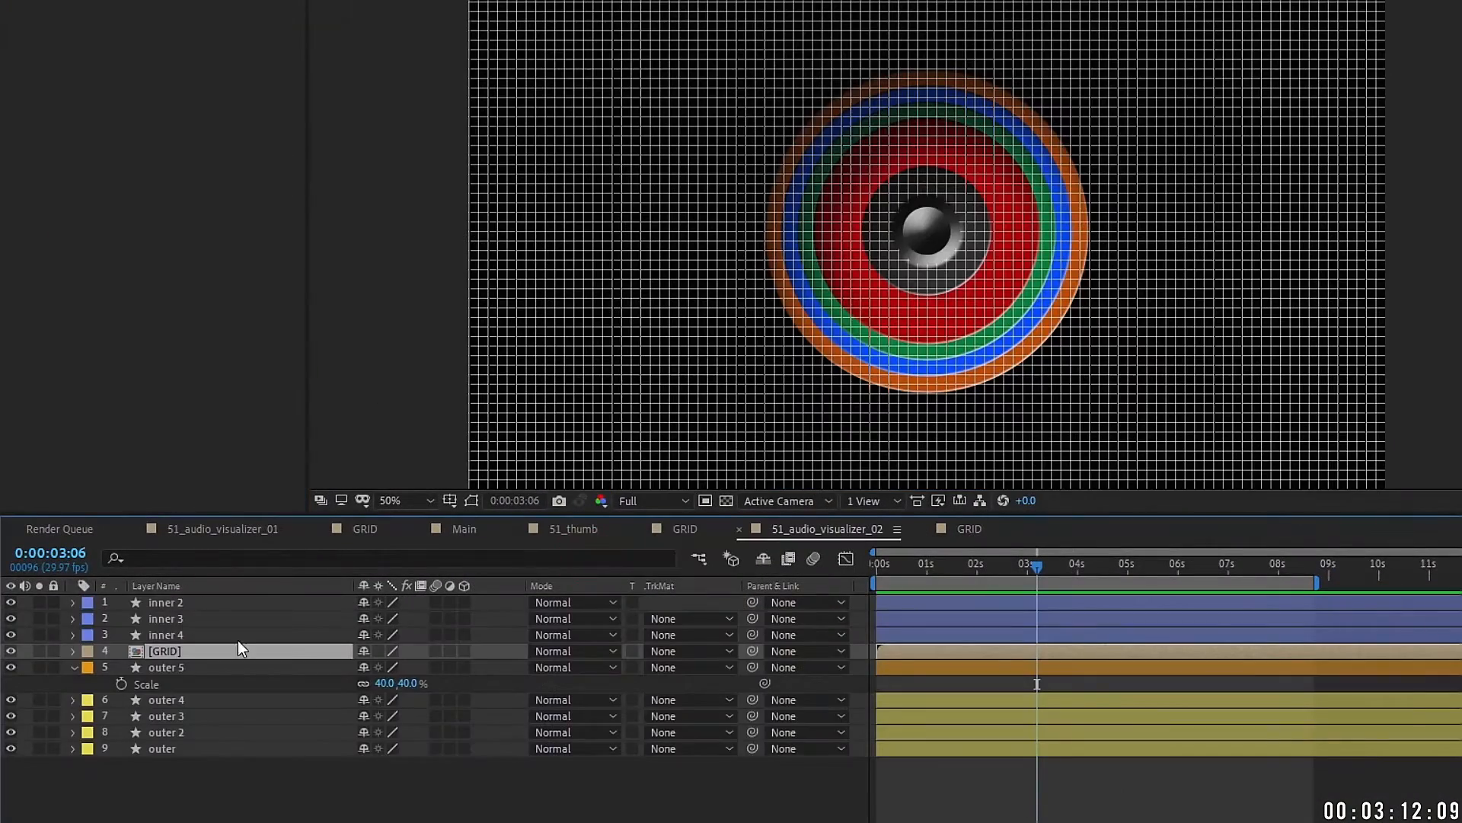
Step: Duplicate outer 5 as outer 6 above [GRID] and paste the 40% scale onto [GRID]
click(172, 664)
click(39, 667)
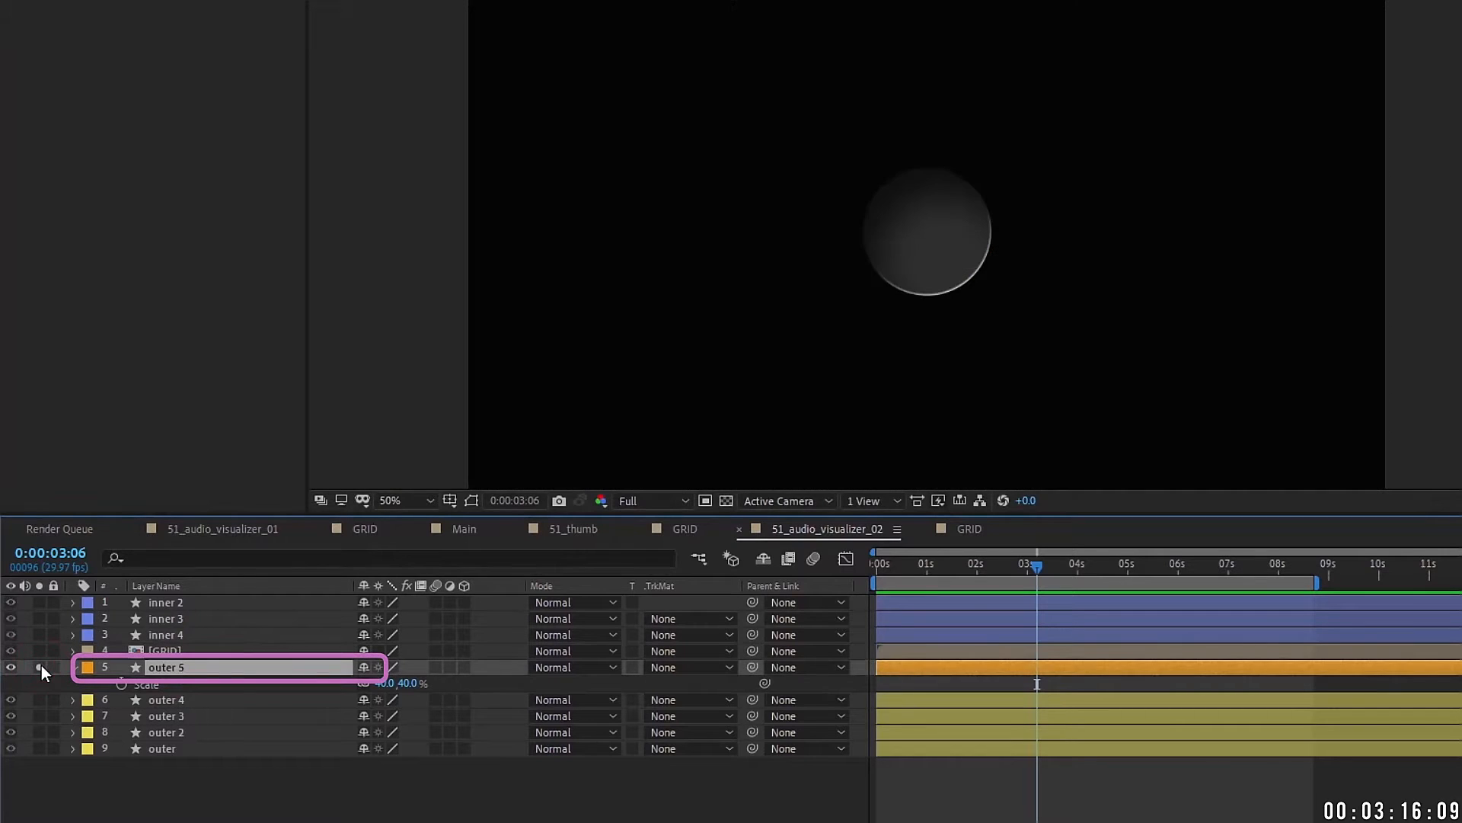
click(41, 665)
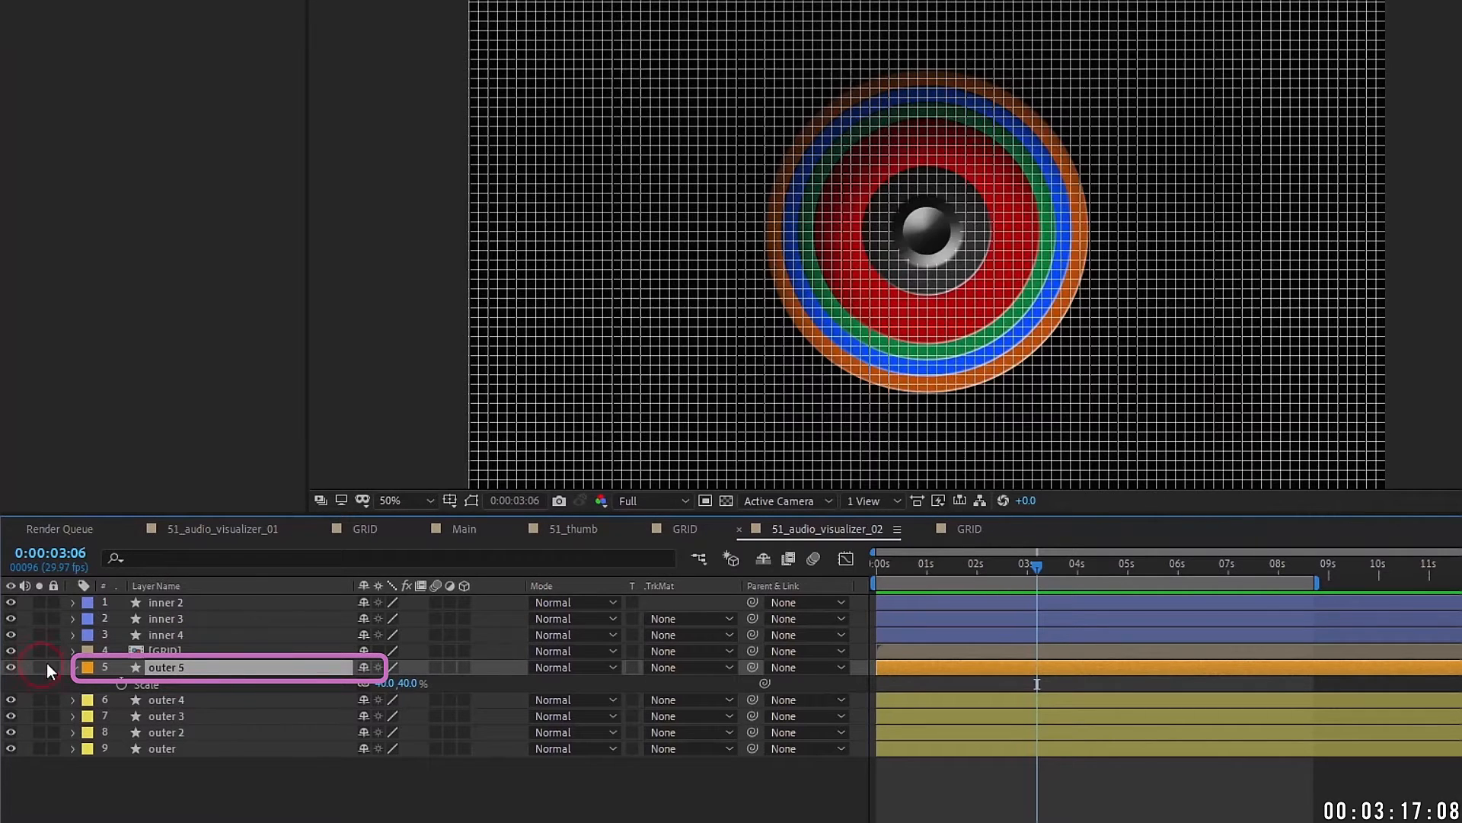
key(ctrl+d)
drag(168, 668, 176, 650)
click(170, 668)
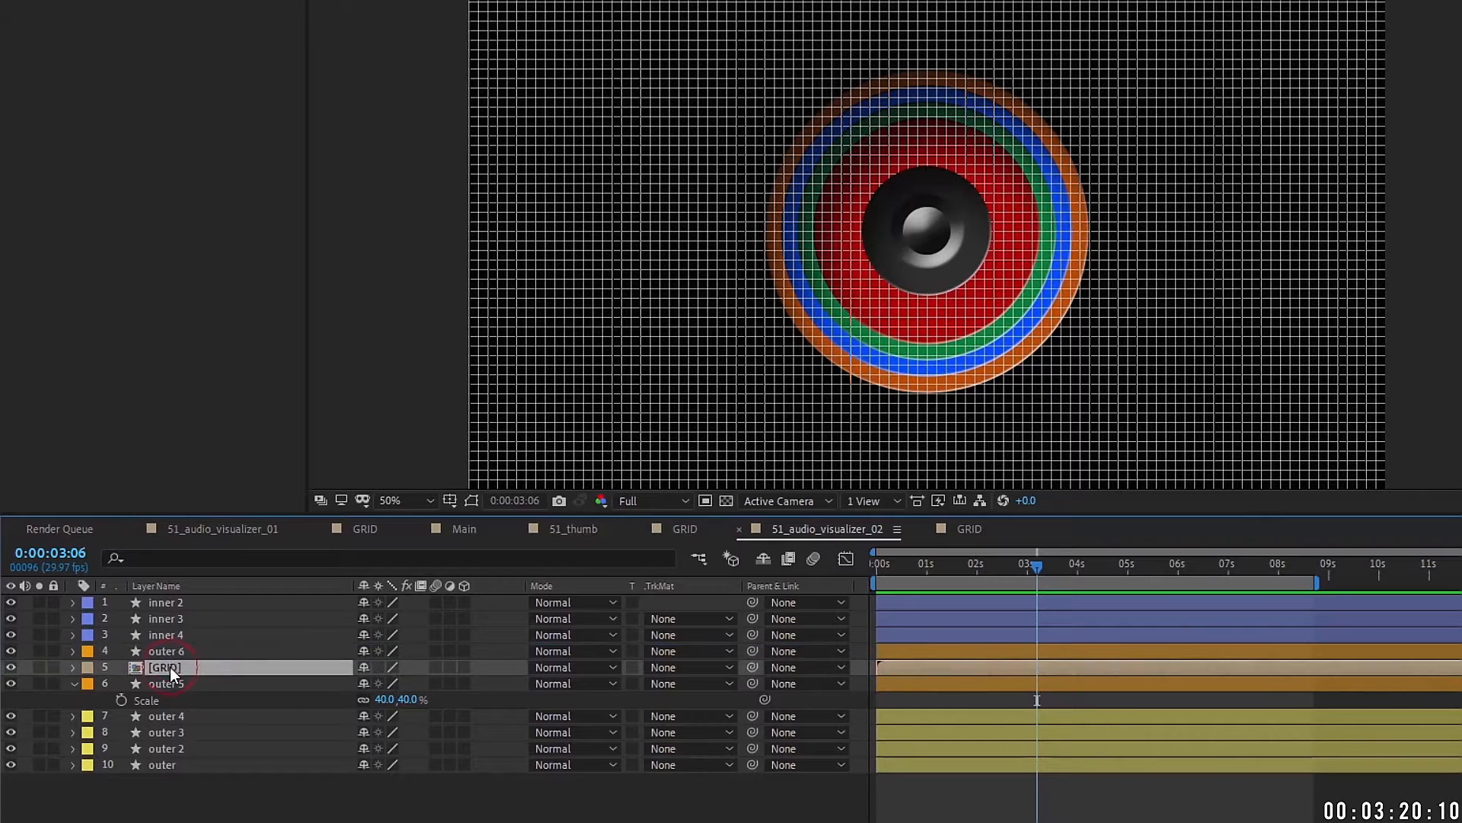
key(ctrl+v)
Step: Set [GRID]'s track matte to Alpha Matte 'outer 6' and view at 100%
click(195, 667)
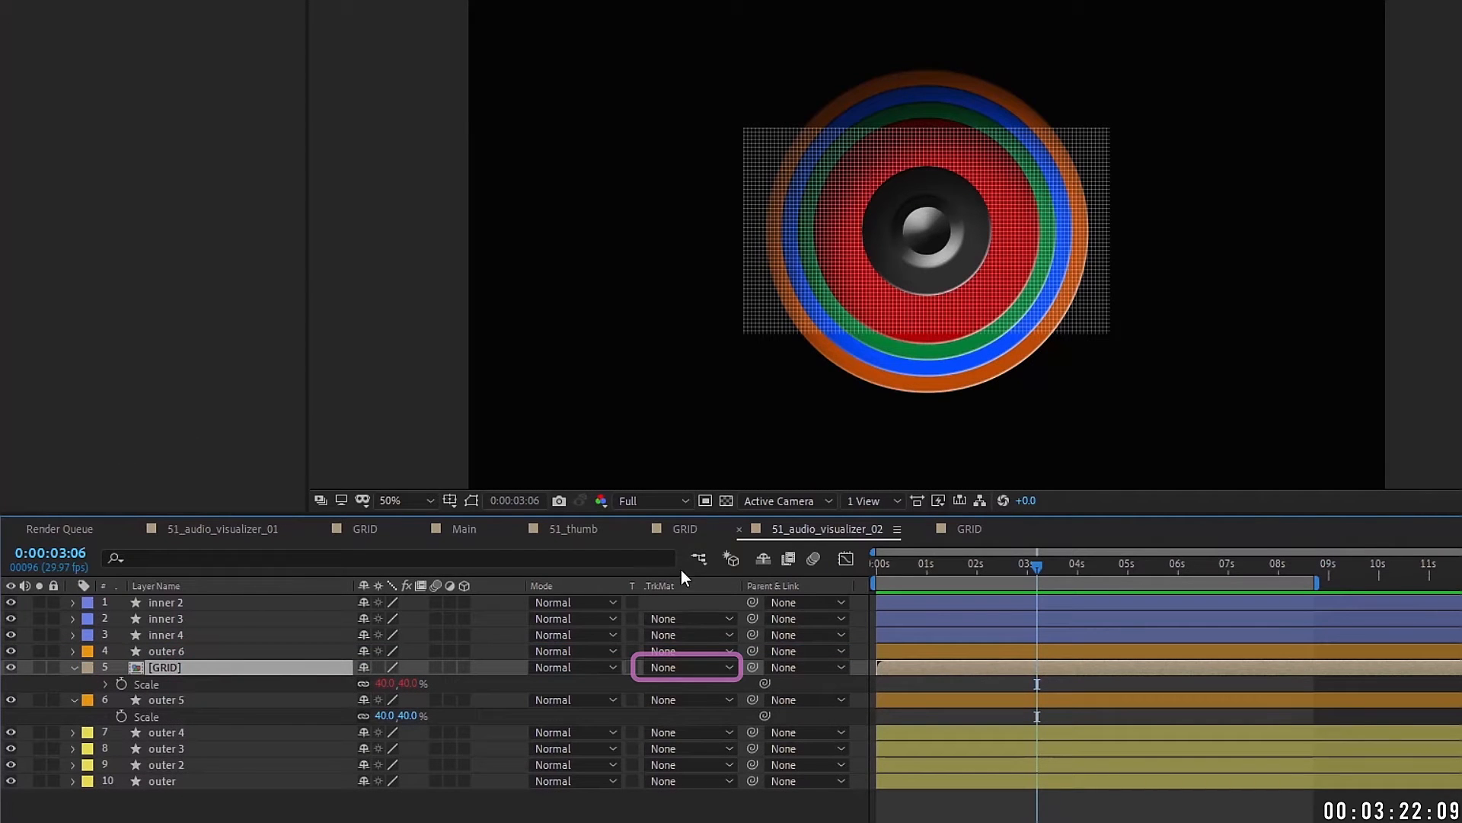
click(691, 667)
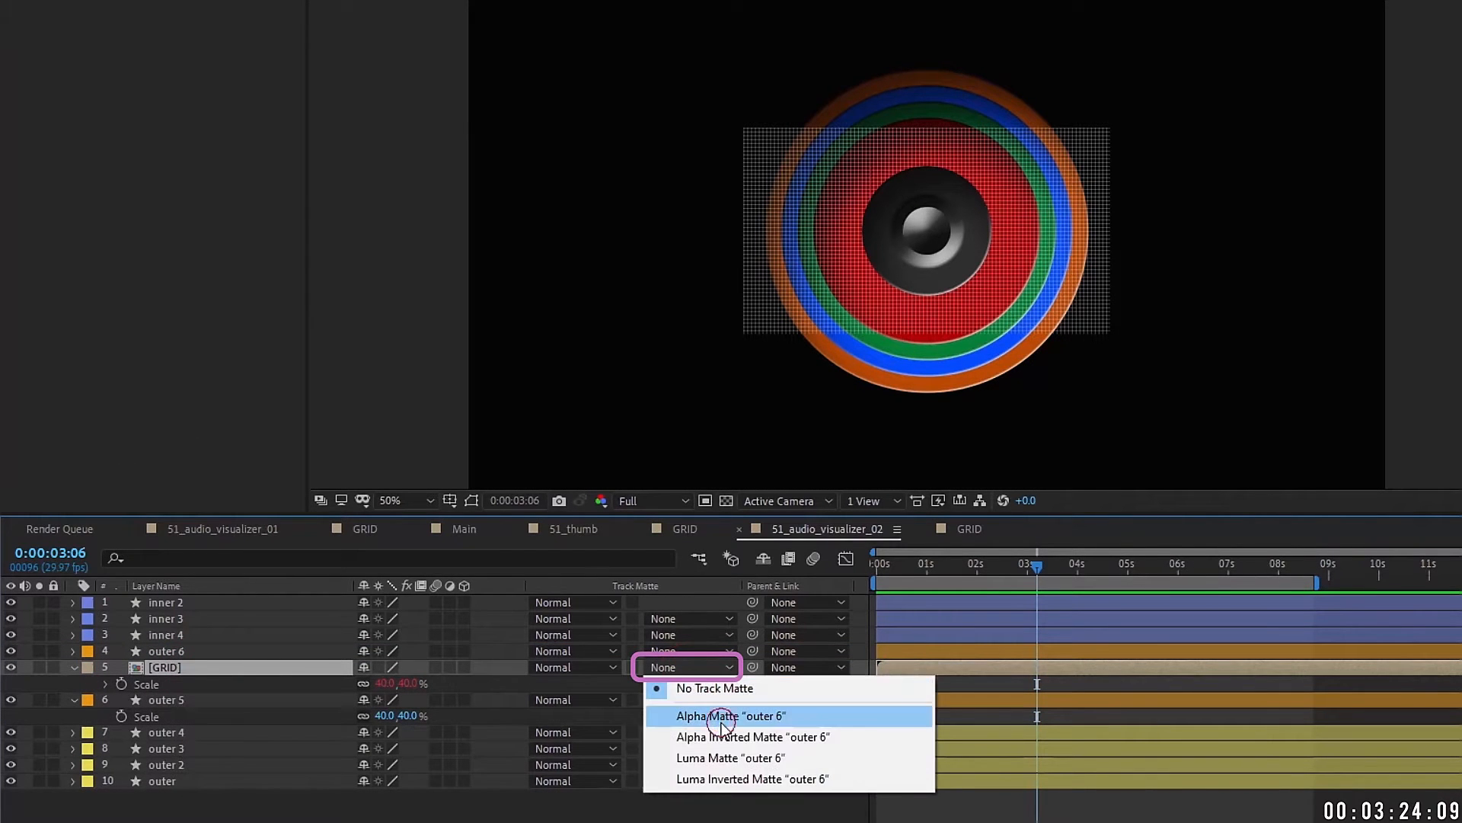
click(718, 712)
key(period)
key(period)
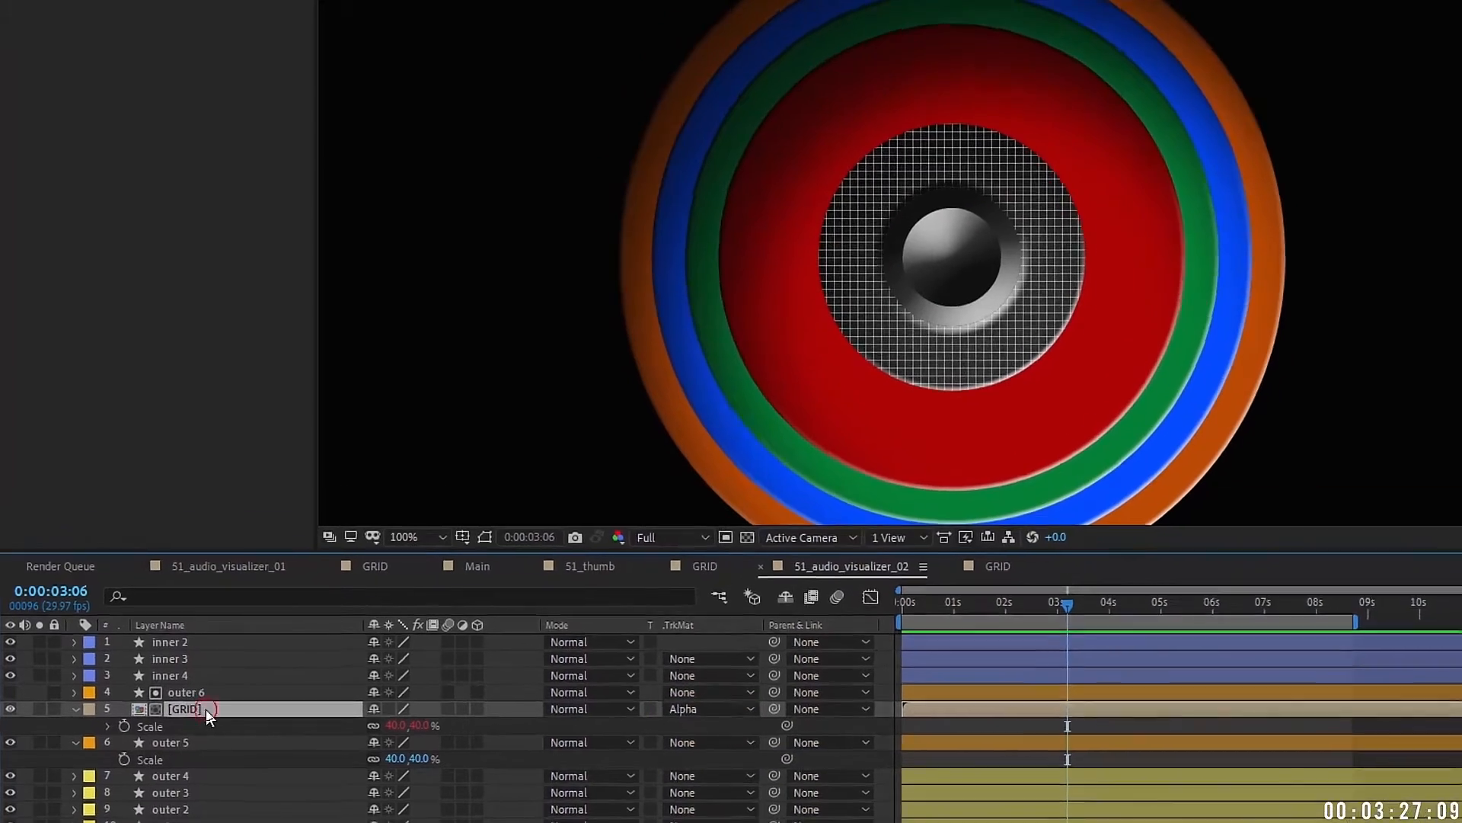
Step: In the GRID precomp, change the Grid to 15×15 cells with border 1.5
double_click(183, 667)
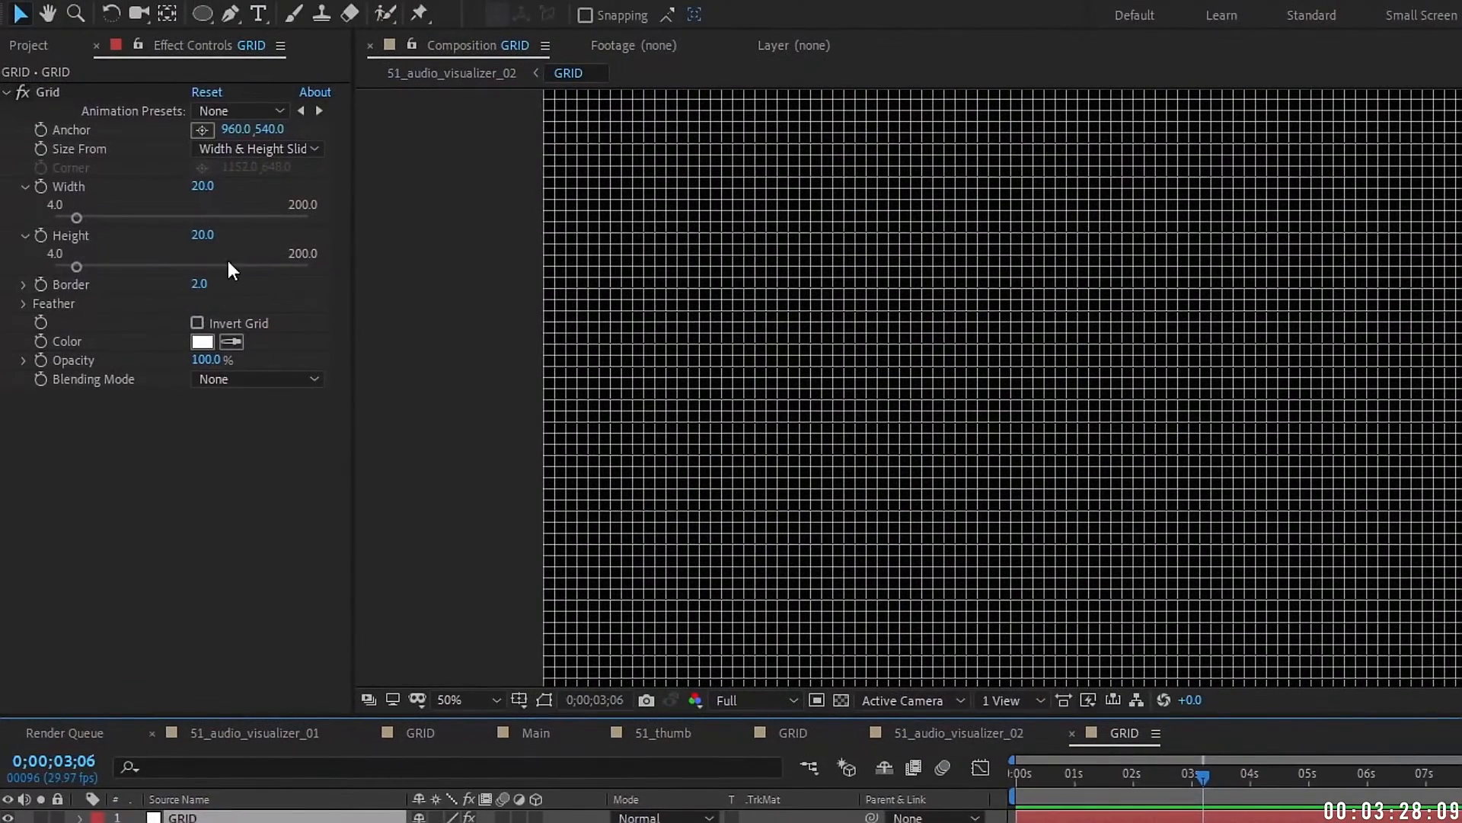
click(199, 283)
text(1)
click(222, 426)
click(202, 234)
text(15)
click(218, 474)
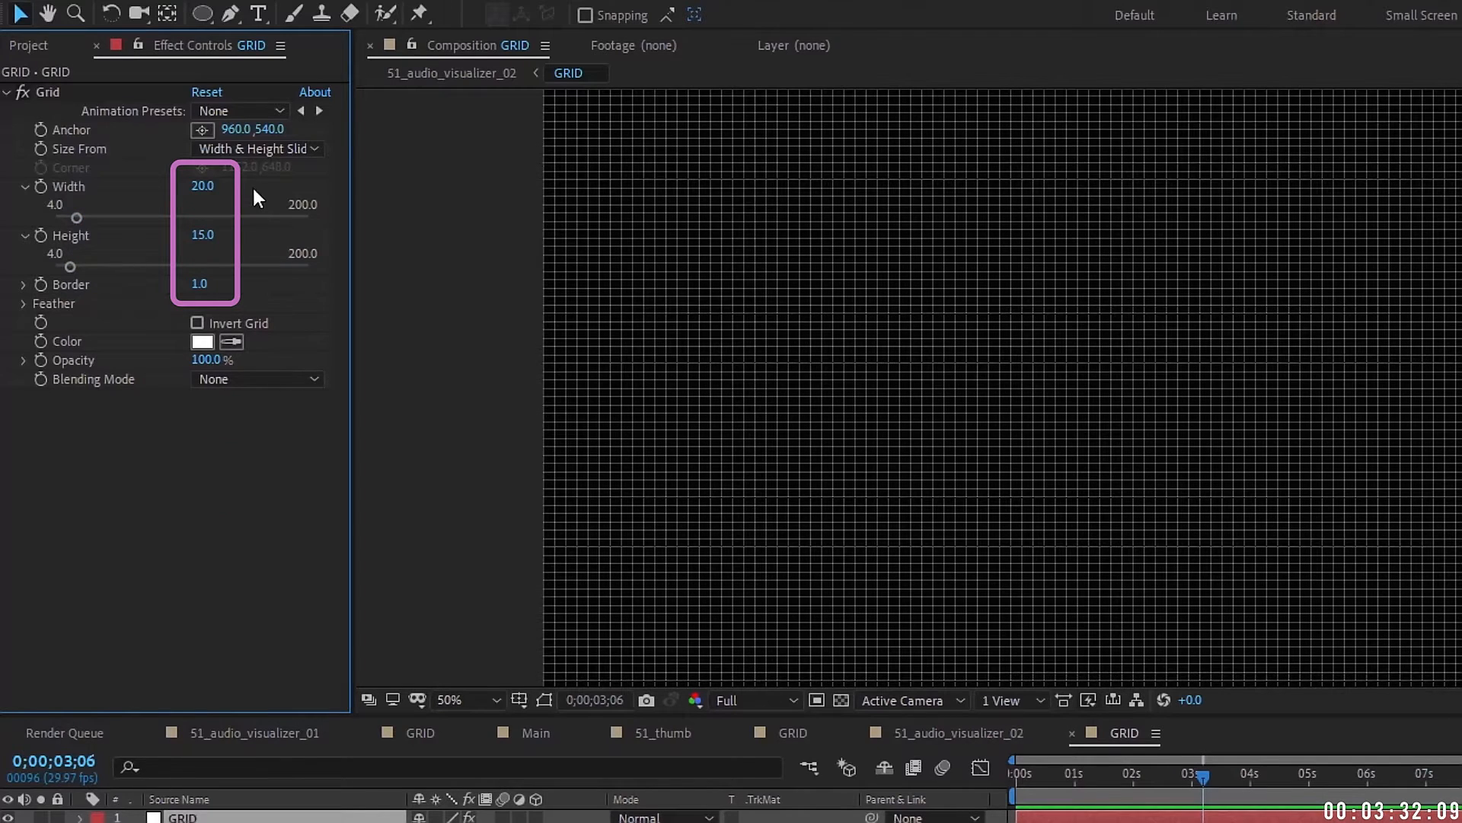
click(201, 185)
text(15)
click(198, 283)
text(1.5)
click(260, 498)
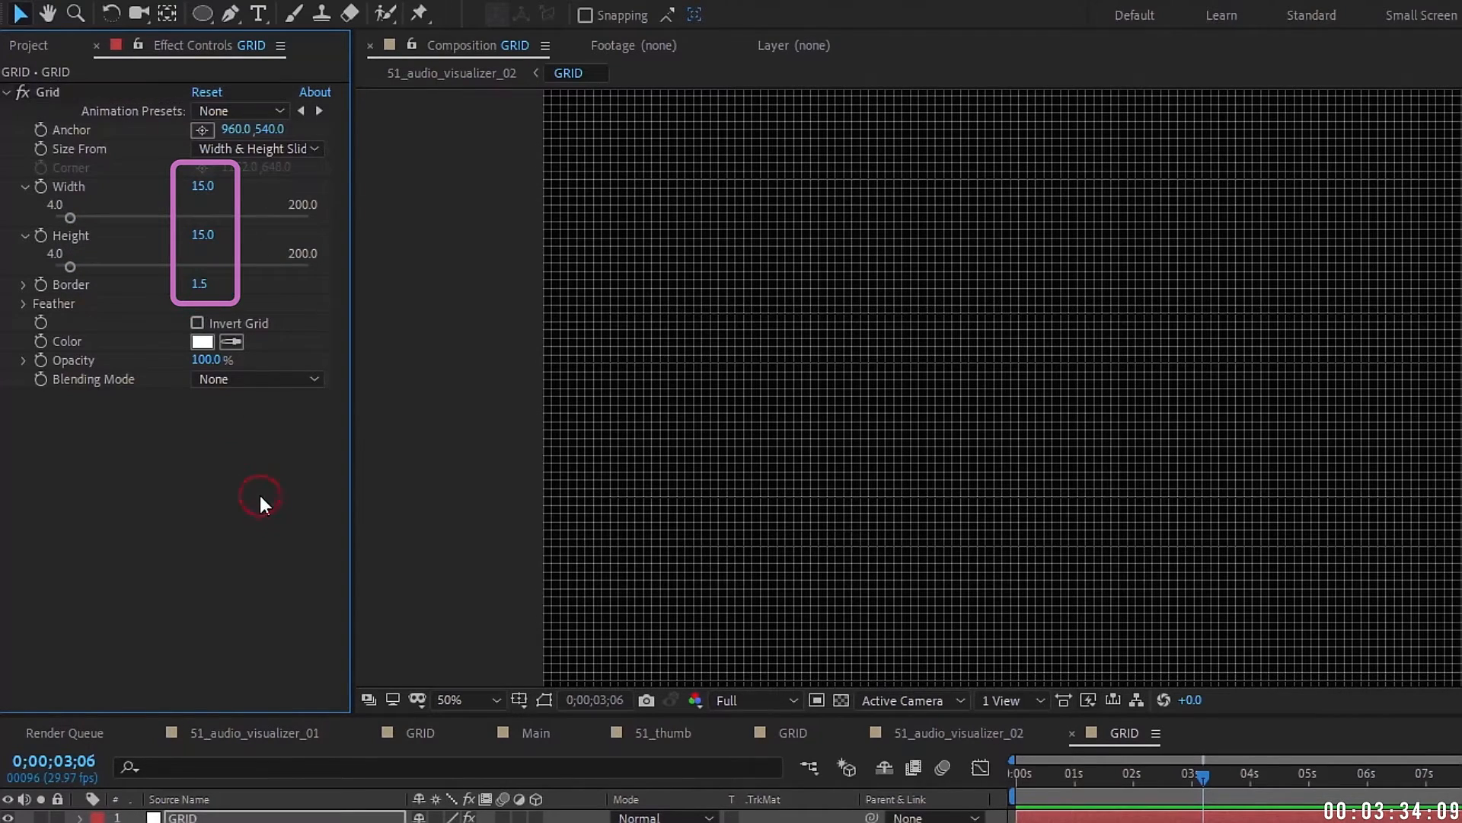
click(907, 733)
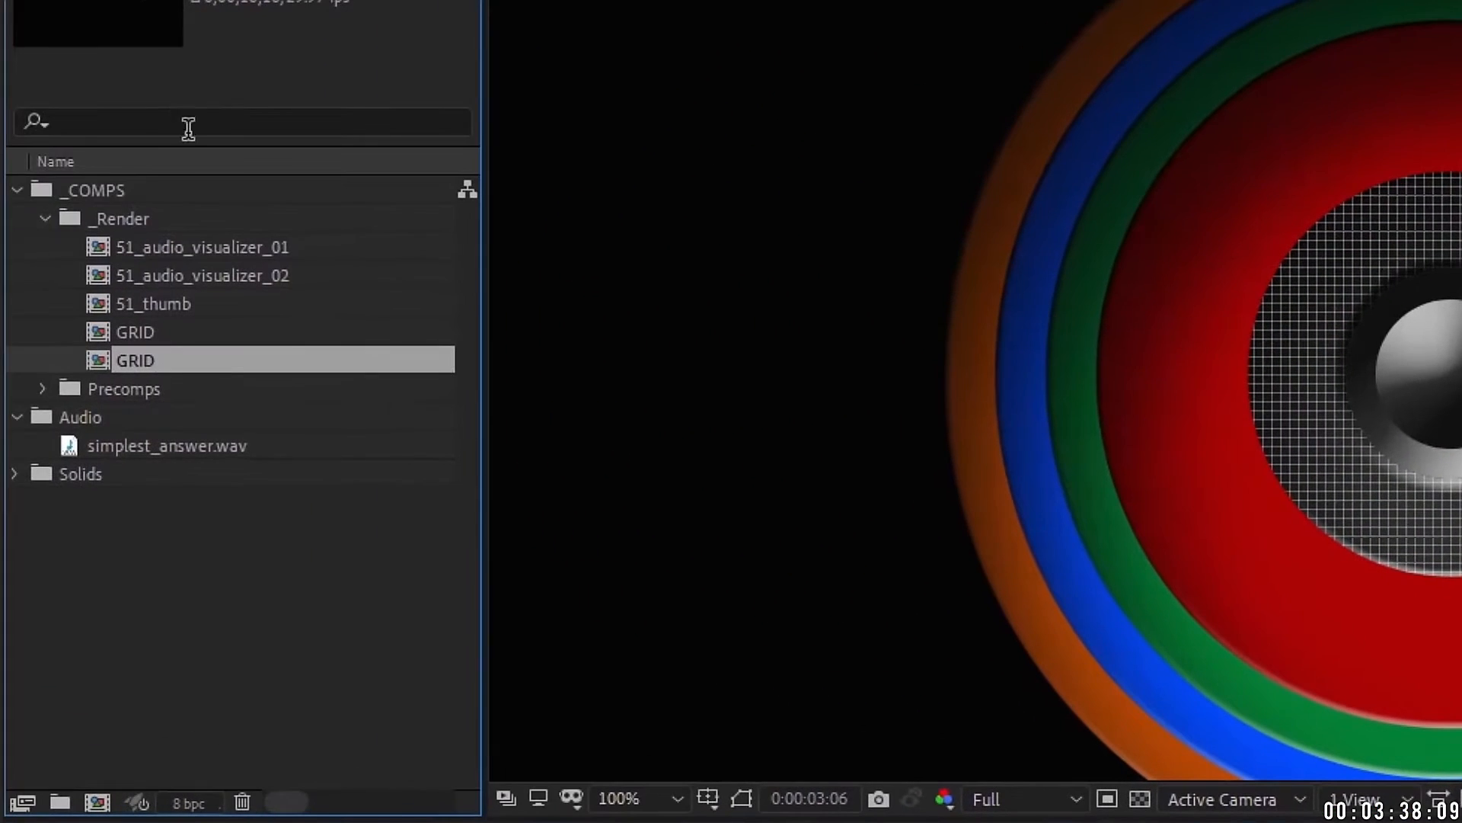
Step: Add simplest_answer.wav to the timeline and convert its audio to keyframes
click(179, 438)
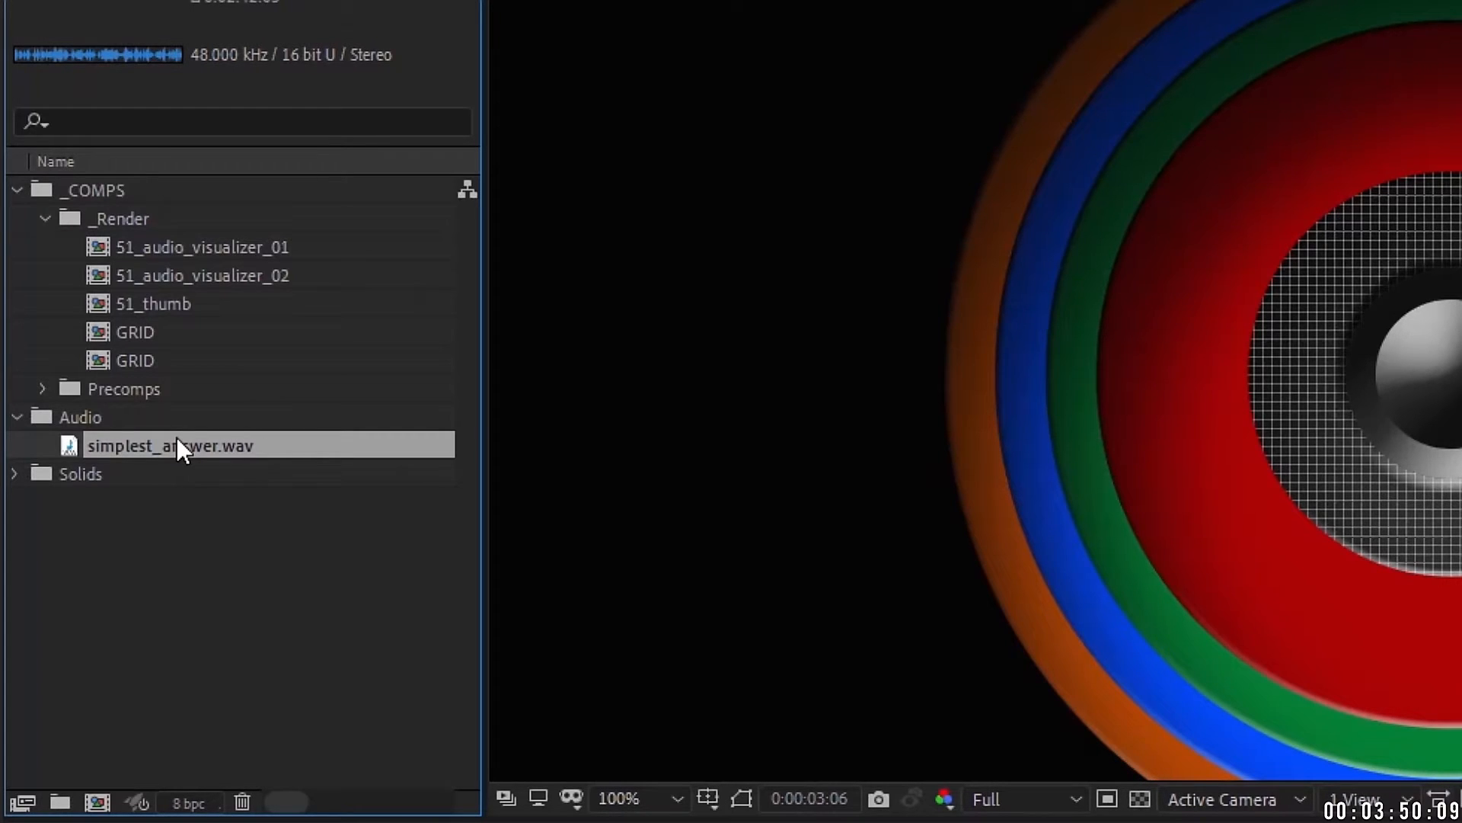
drag(165, 436, 279, 747)
right_click(252, 754)
mouse_move(385, 480)
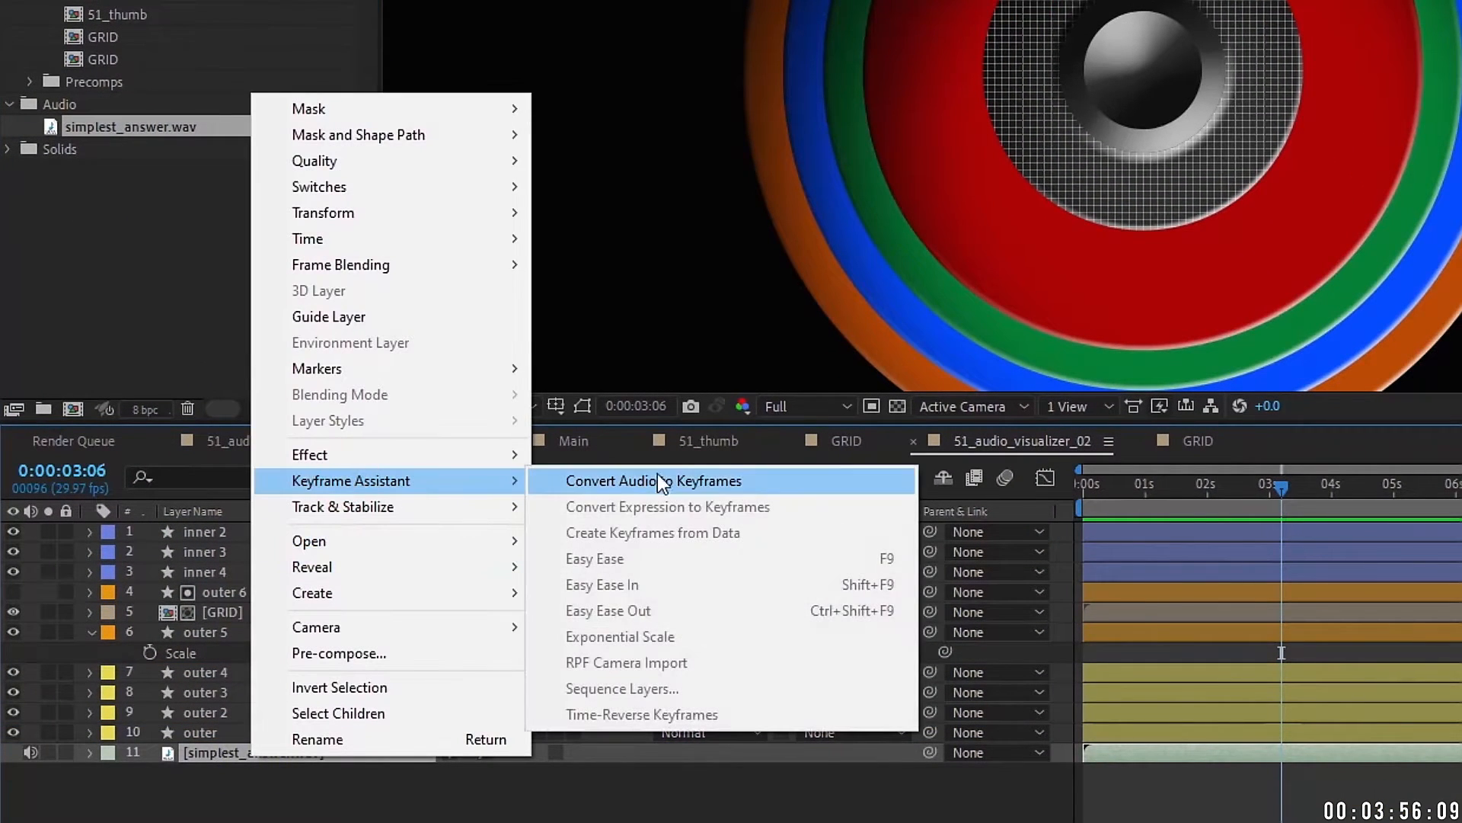
click(660, 481)
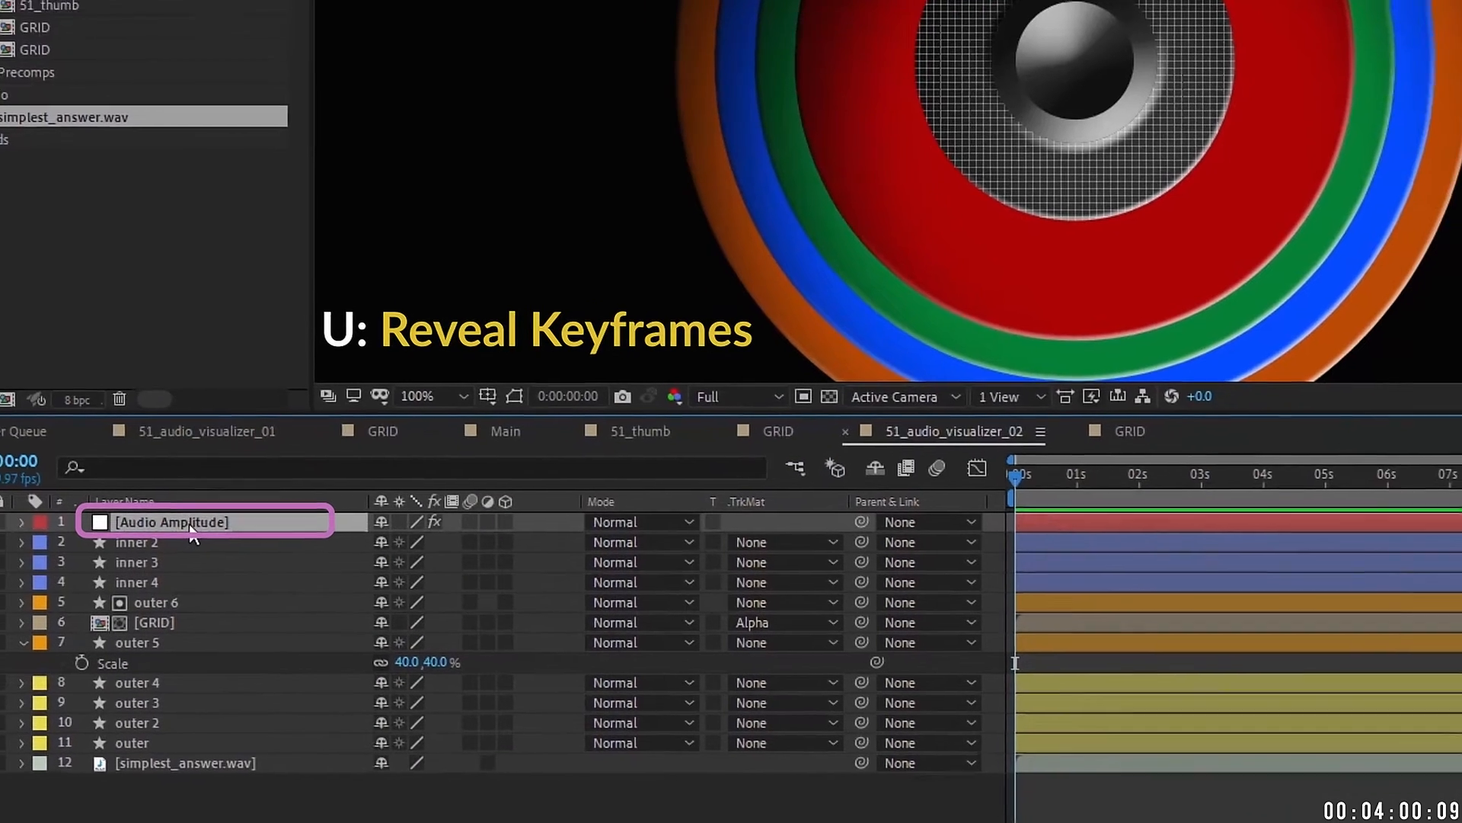
Step: Reveal the Audio Amplitude keyframes, scrub to check them, and collapse Left and Right Channel
key(u)
click(1093, 488)
drag(834, 450, 942, 447)
click(787, 442)
click(789, 444)
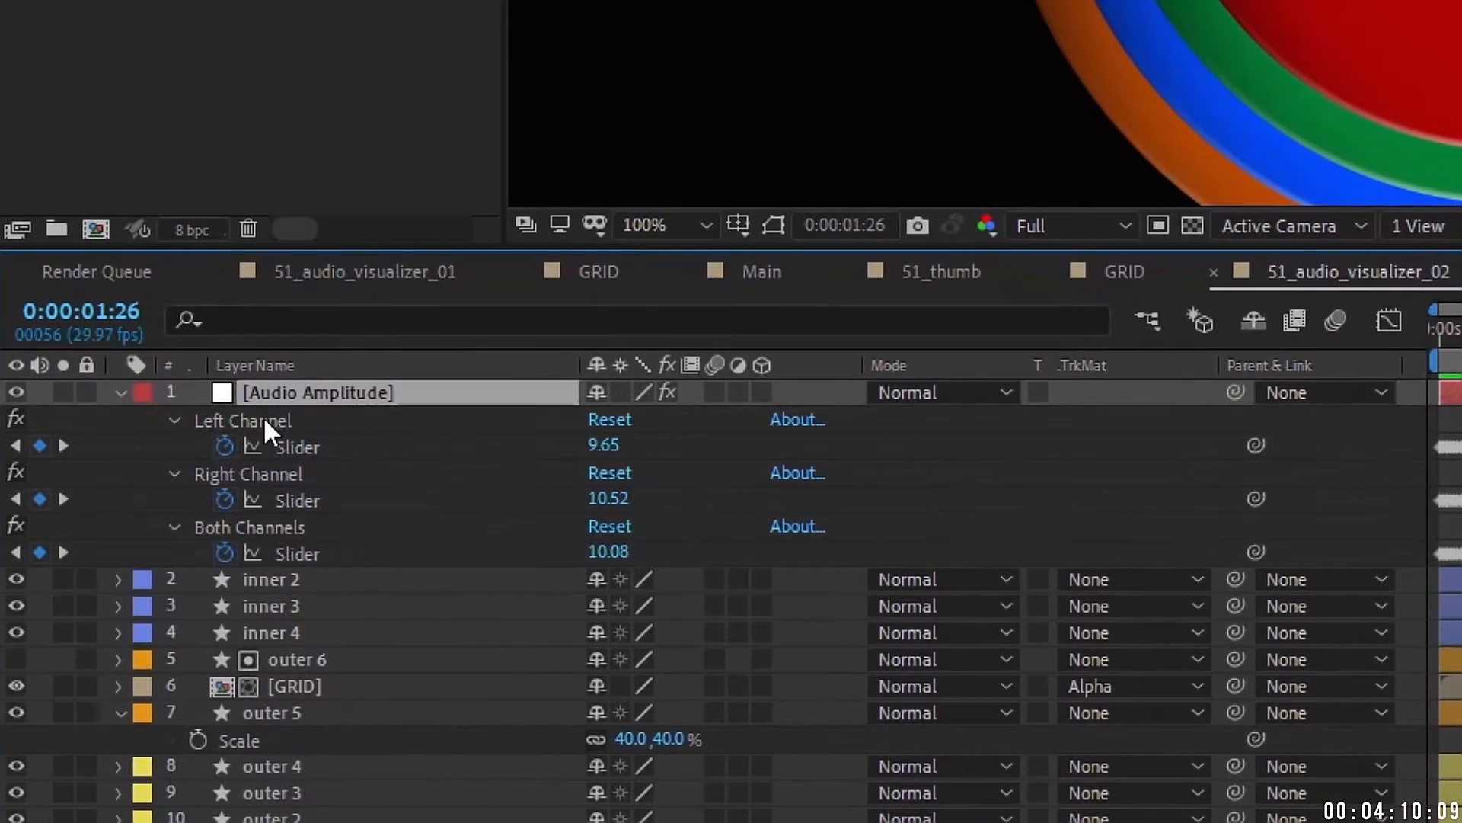
click(268, 425)
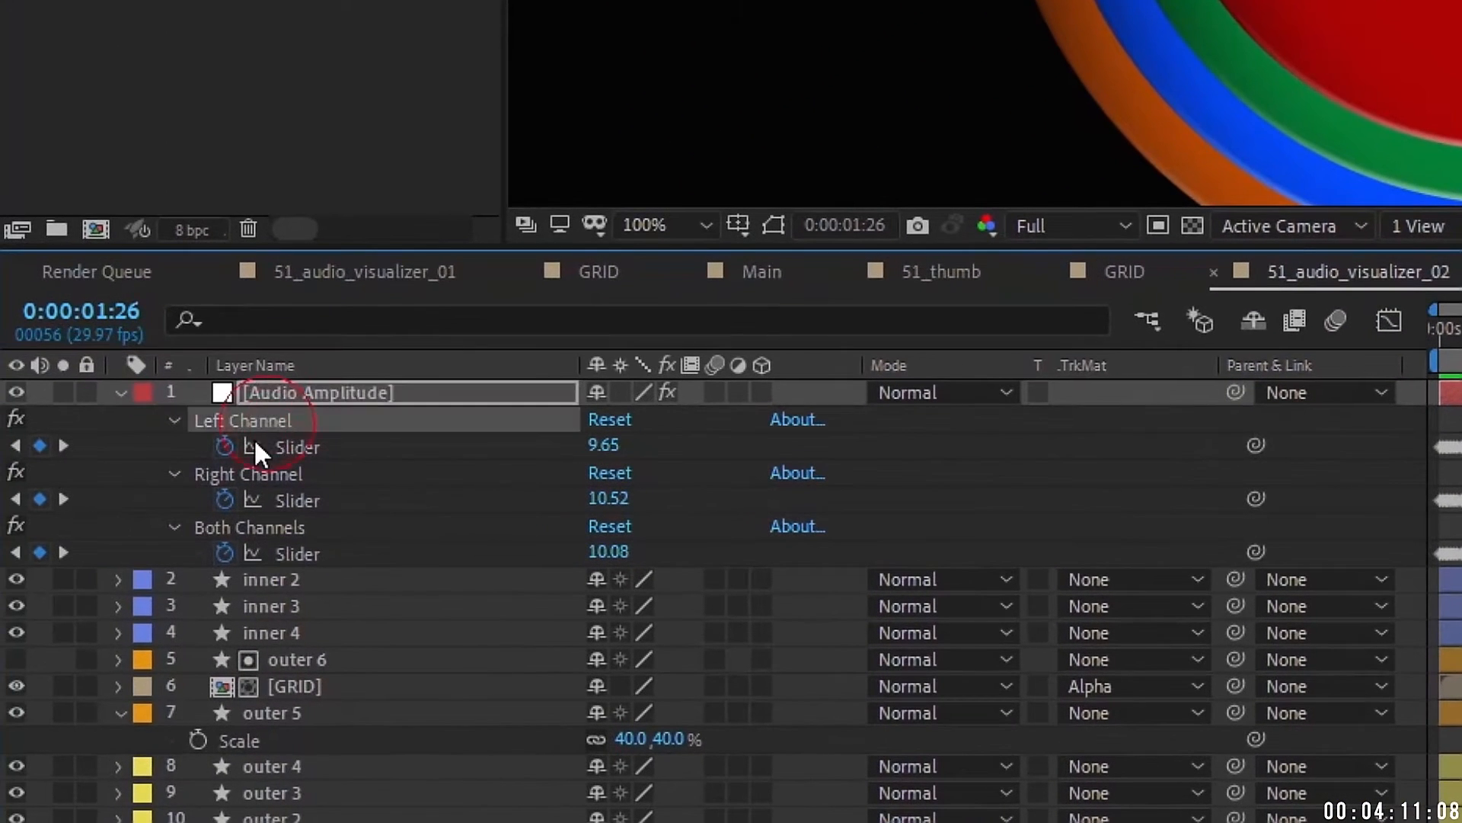
click(174, 419)
click(174, 446)
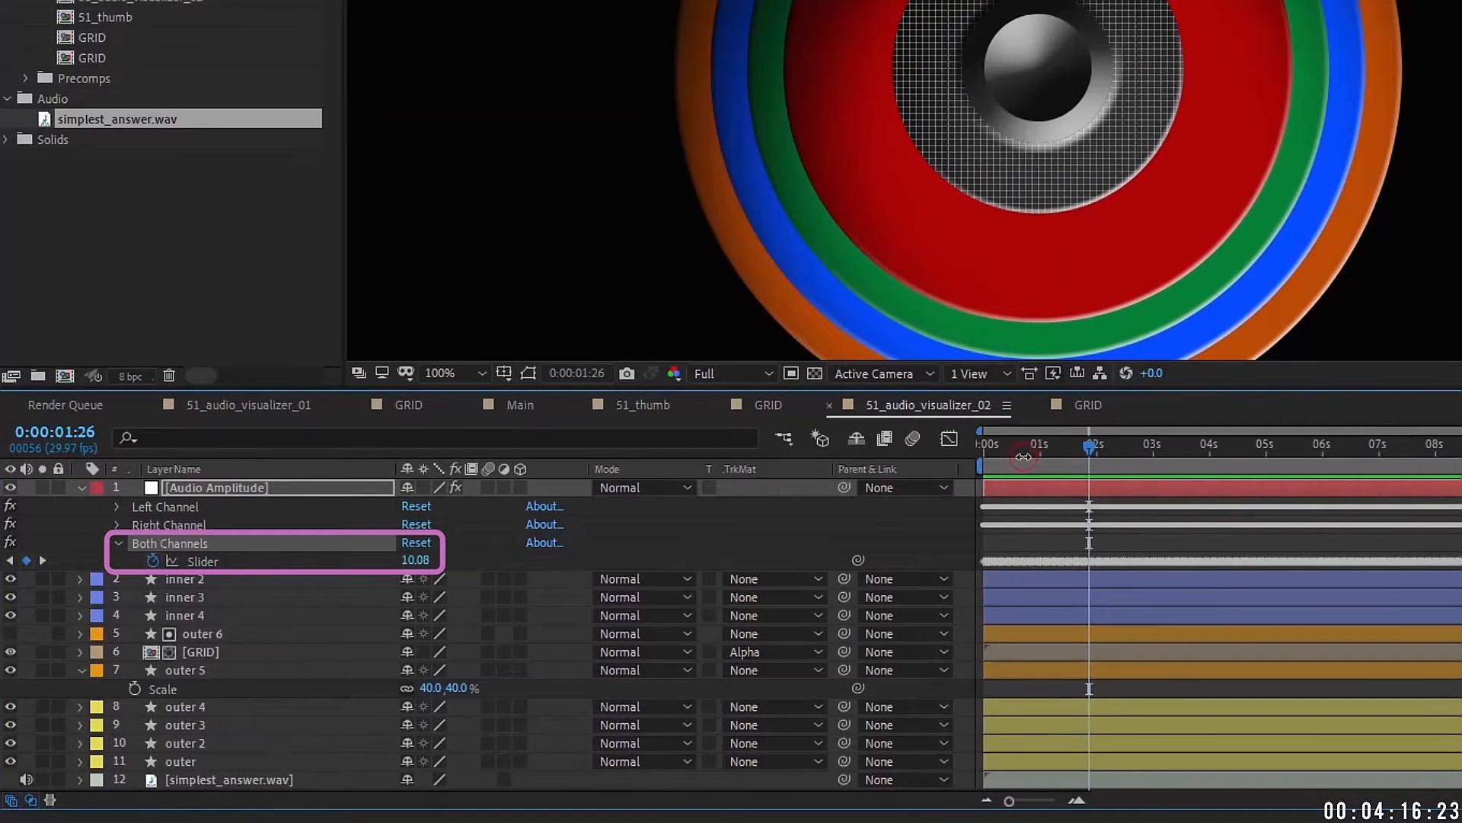
Step: Pick-whip outer 5's Scale to the Both Channels slider and scrub to watch it pulse
click(1448, 326)
mouse_move(989, 442)
mouse_down()
mouse_move(1122, 431)
mouse_move(1068, 440)
mouse_move(1154, 447)
mouse_move(973, 451)
mouse_up()
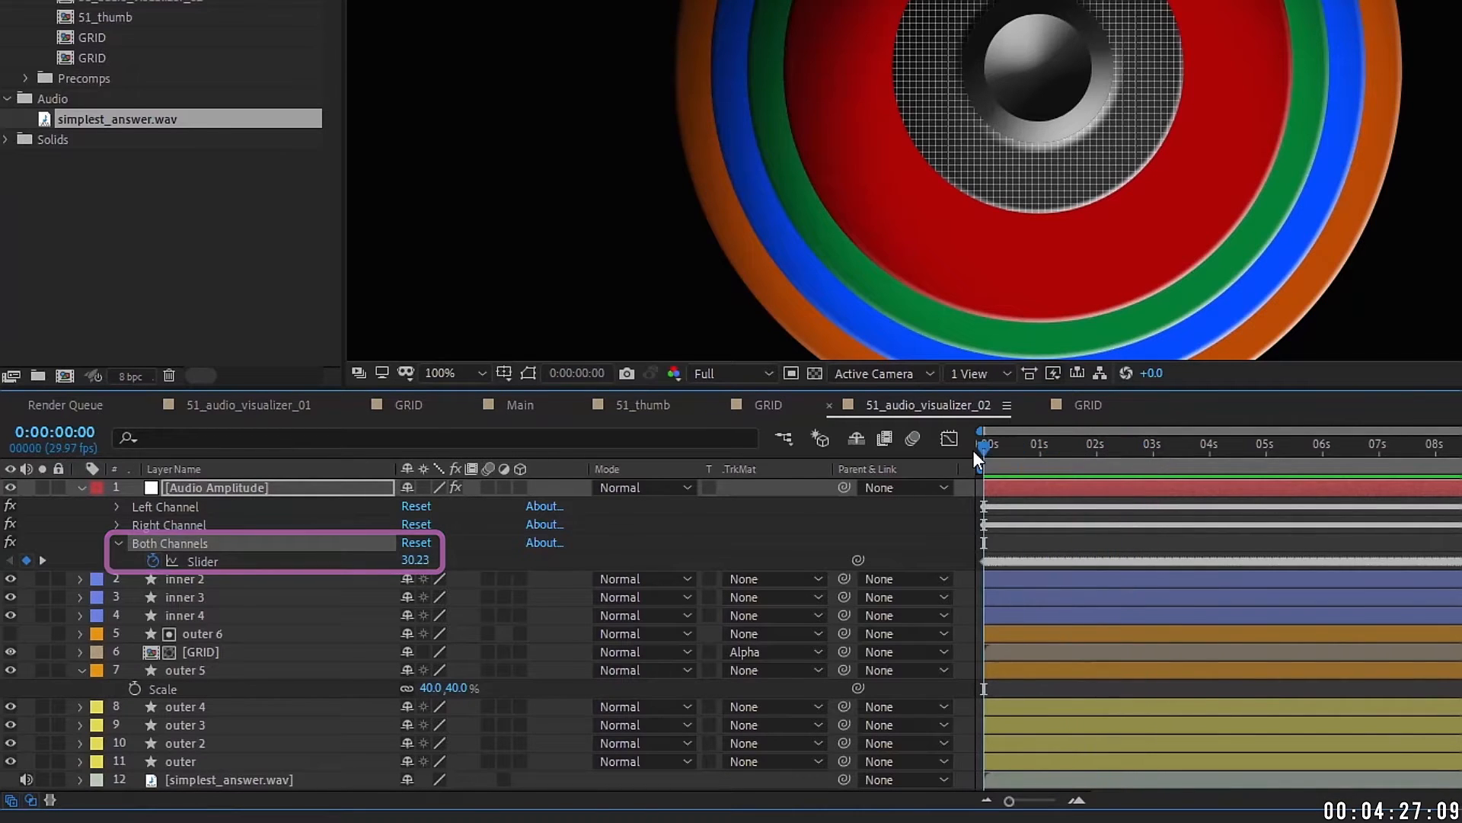
click(194, 672)
click(858, 688)
drag(858, 688, 236, 570)
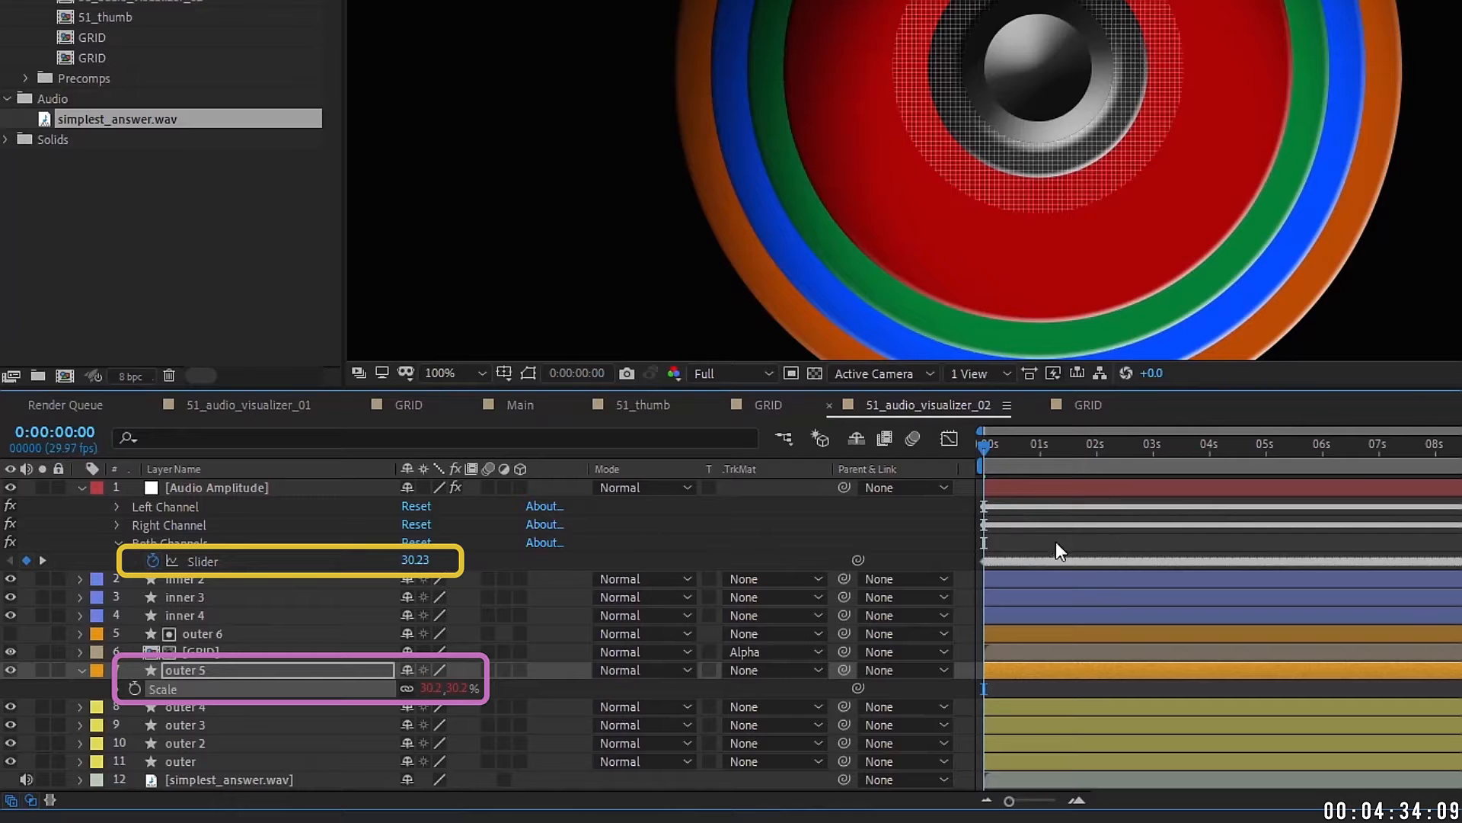
click(201, 673)
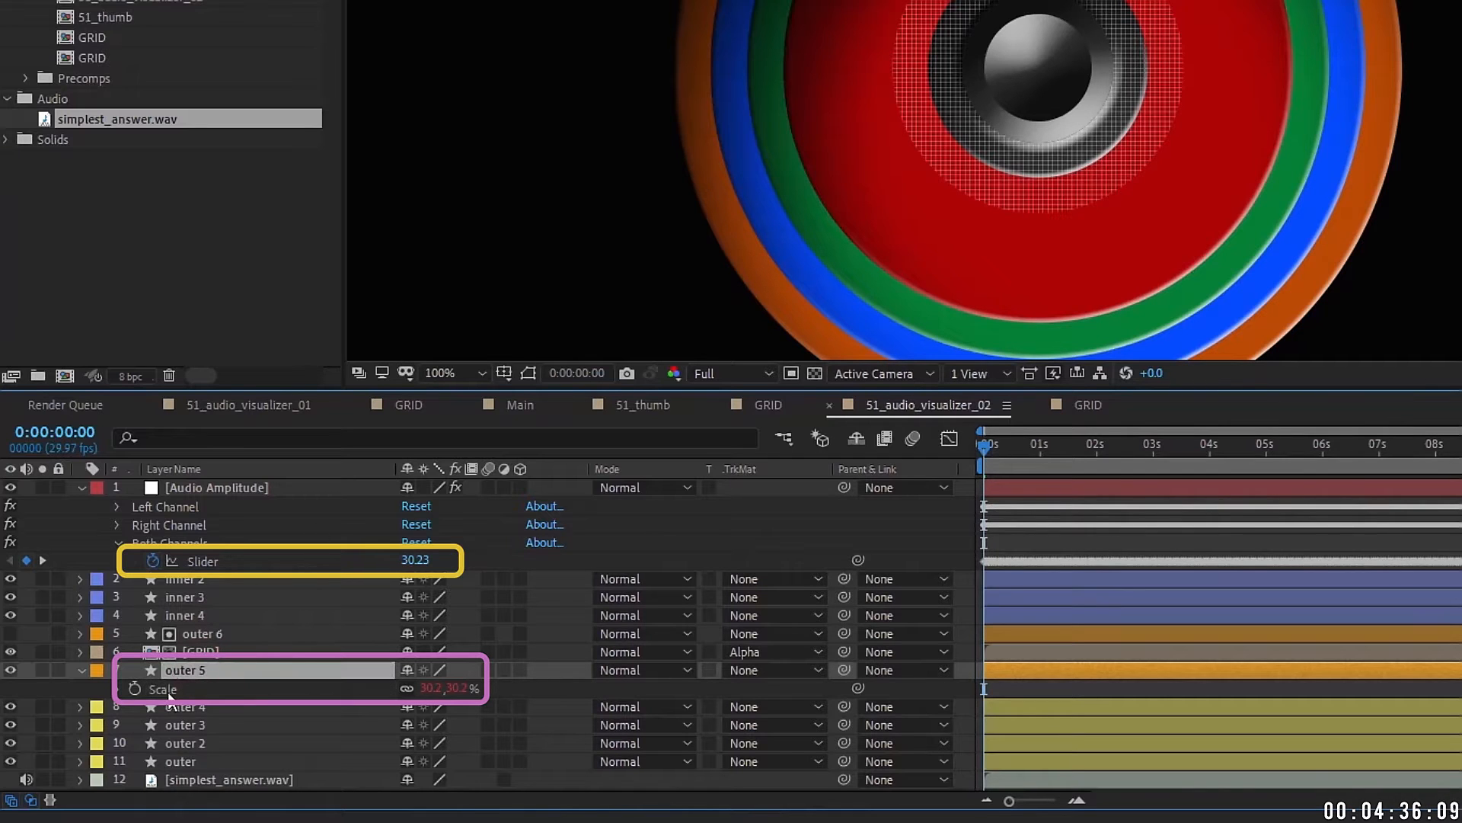
mouse_move(990, 443)
mouse_down()
mouse_move(1053, 441)
mouse_move(985, 449)
mouse_move(998, 440)
mouse_up()
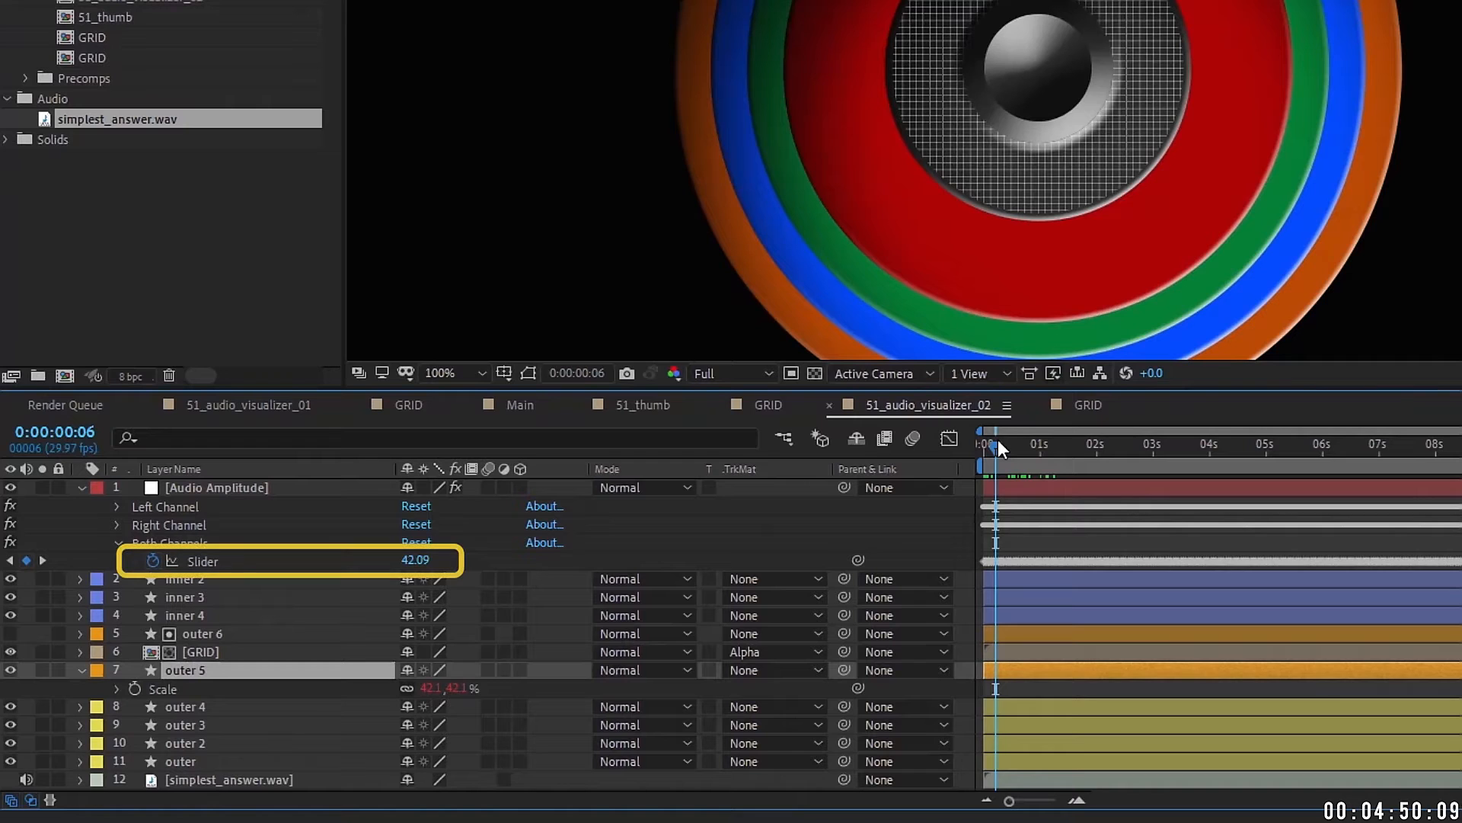
Step: Write an ease expression on outer 5's Scale, finishing as ease(value,0,50,40,60)
alt+click(153, 562)
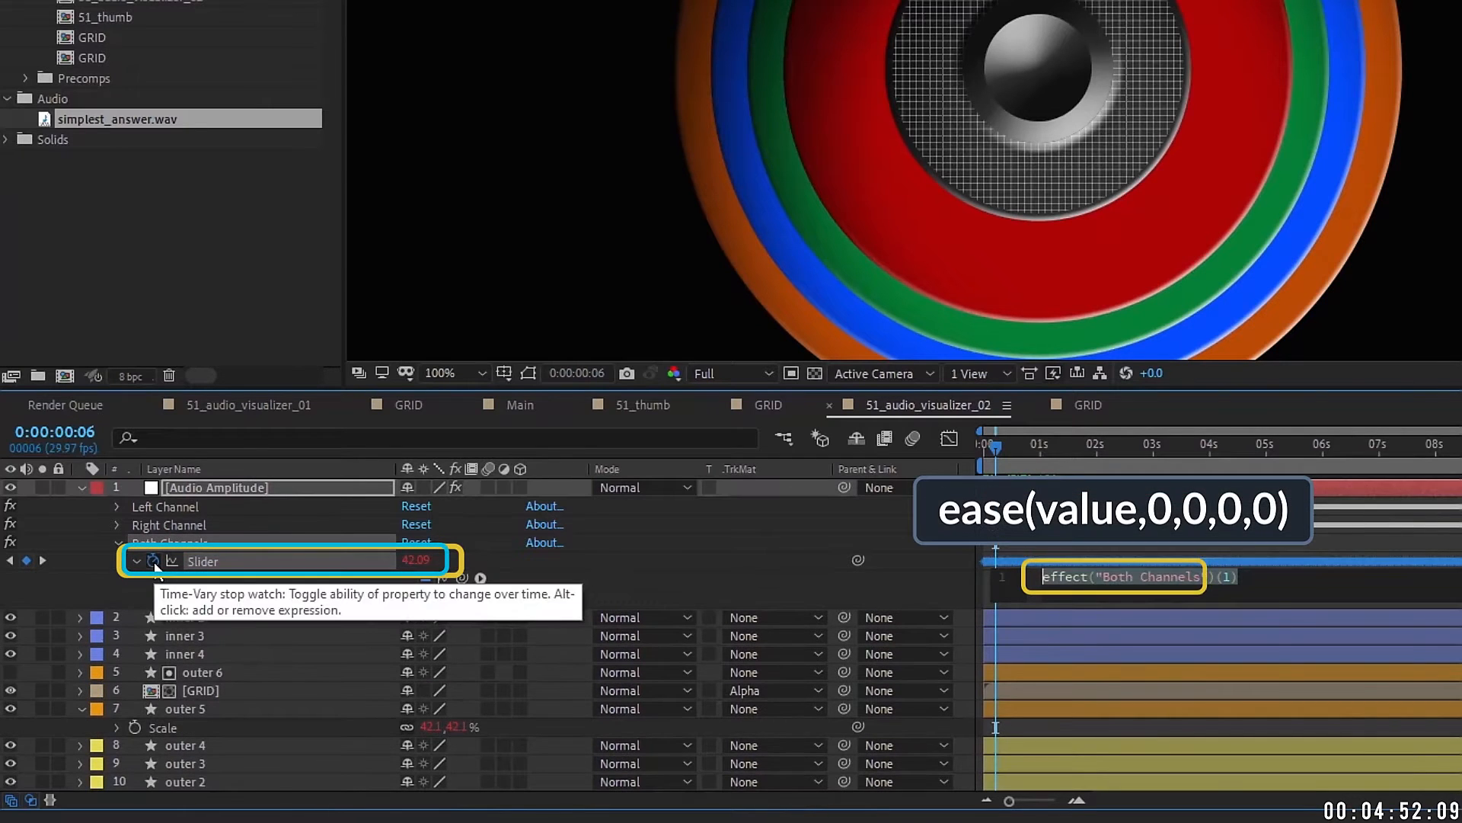
text(eas)
key(Return)
text(value,)
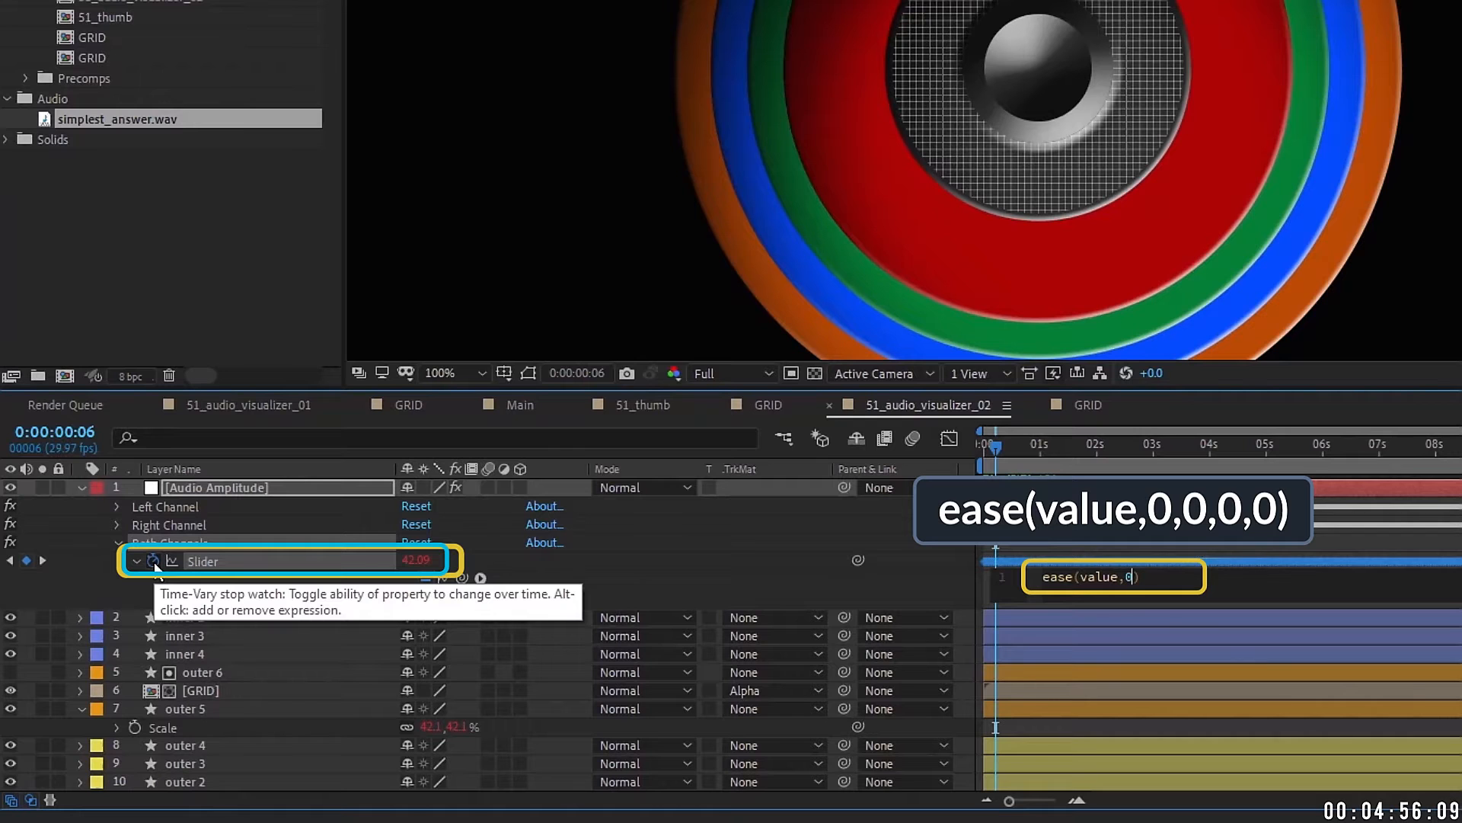
text(0,0,0,0)
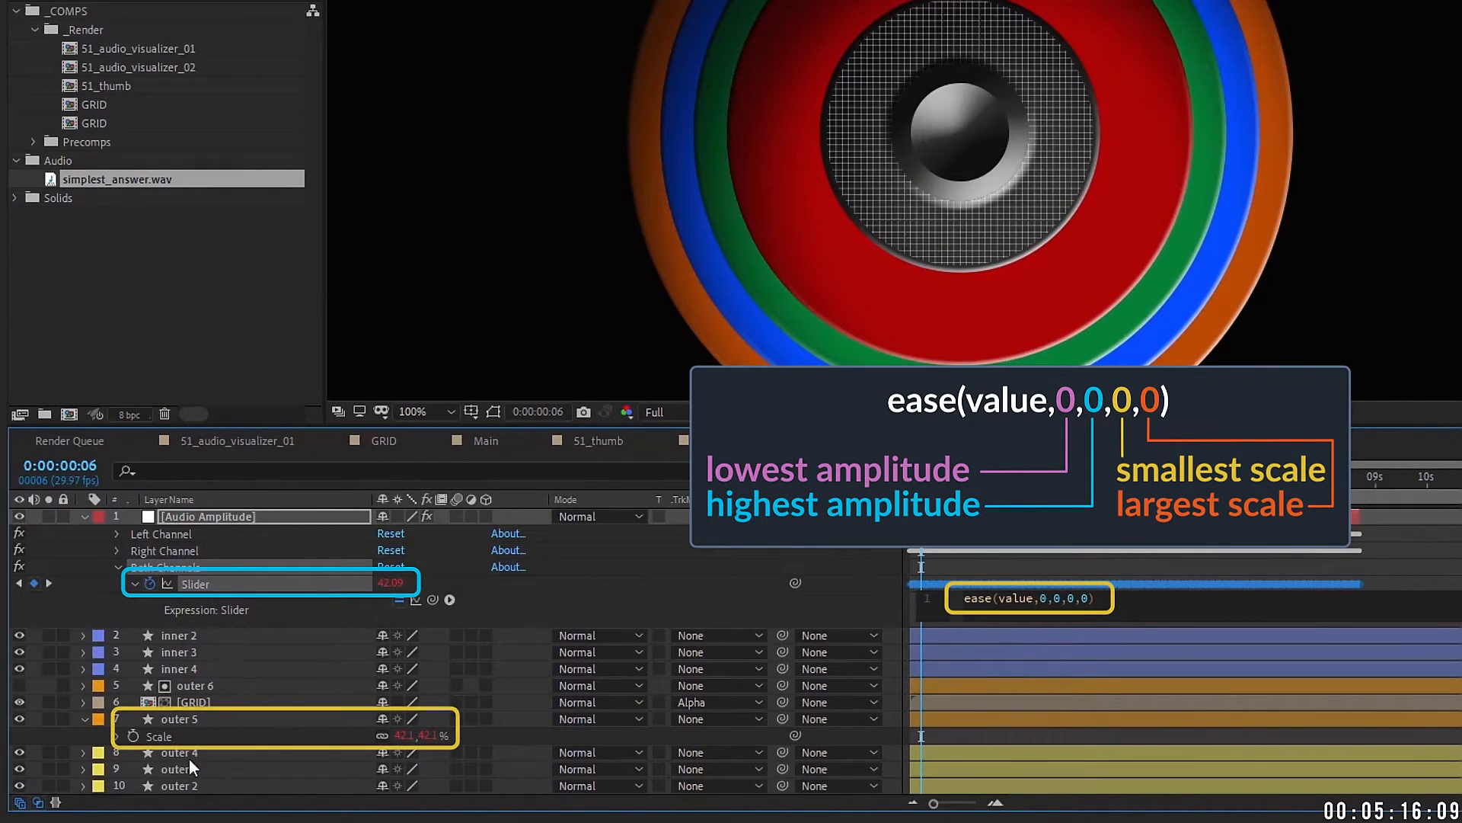
click(186, 715)
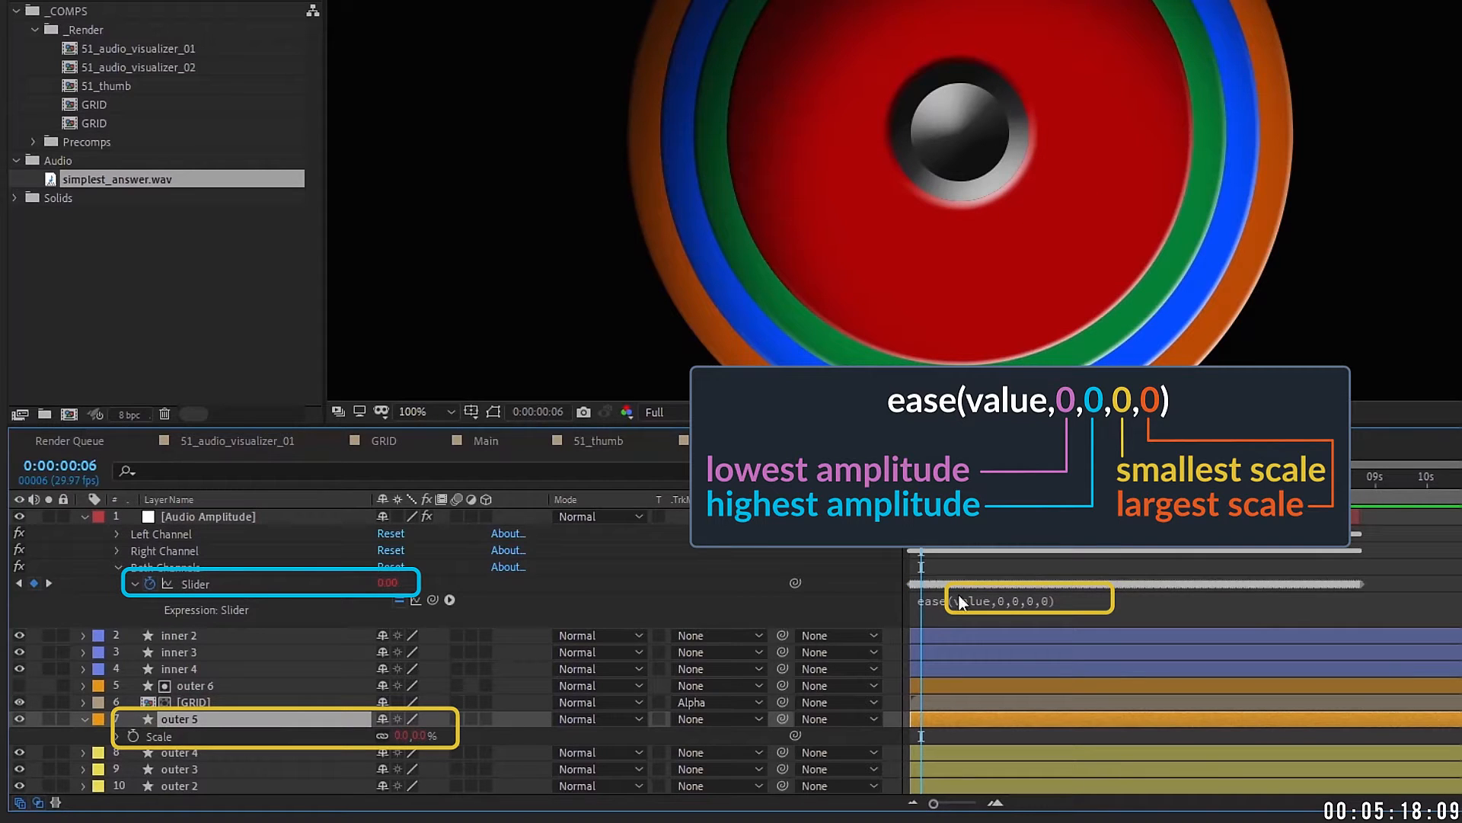
click(1076, 588)
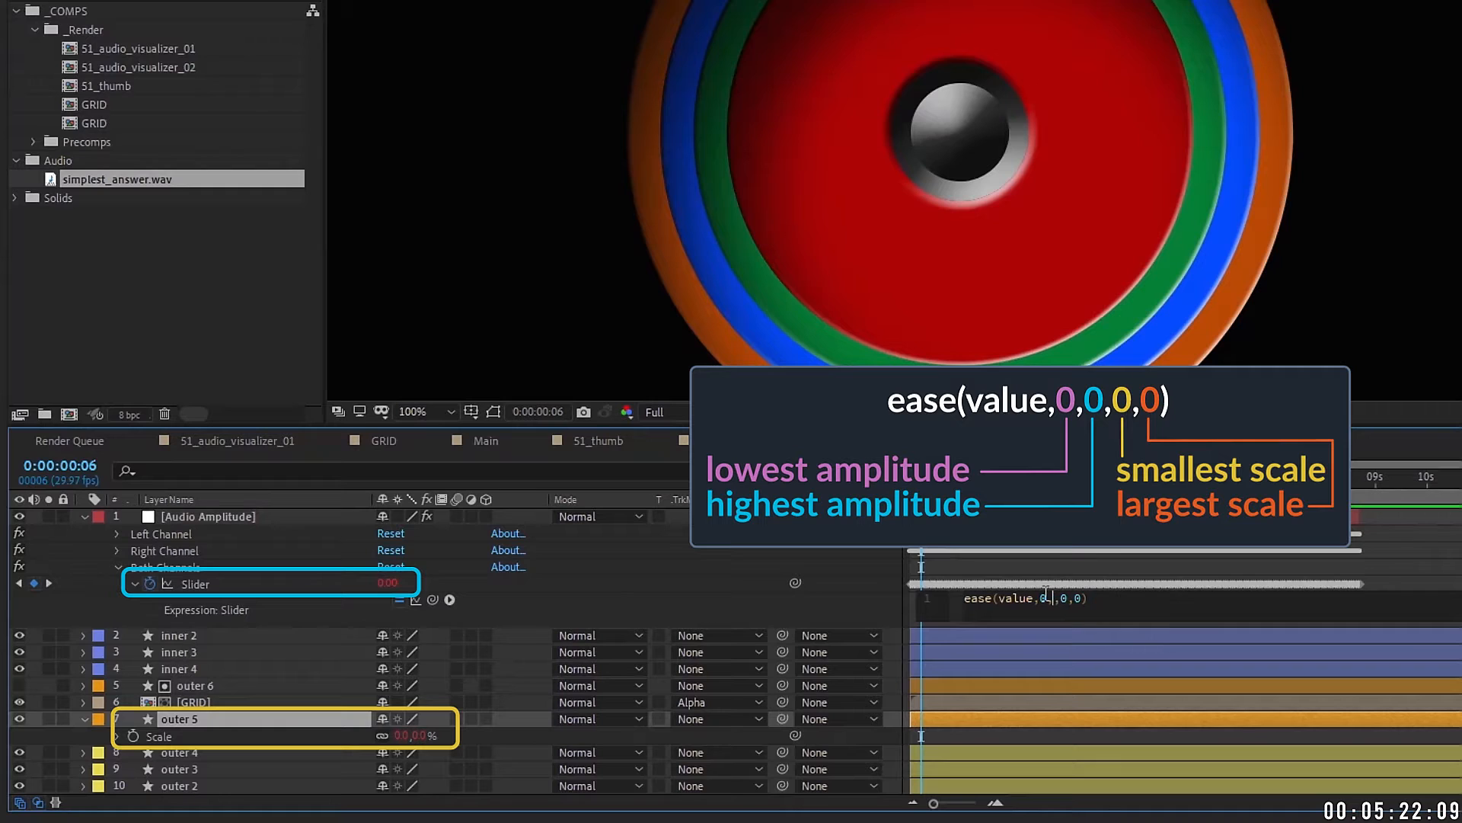
text(50)
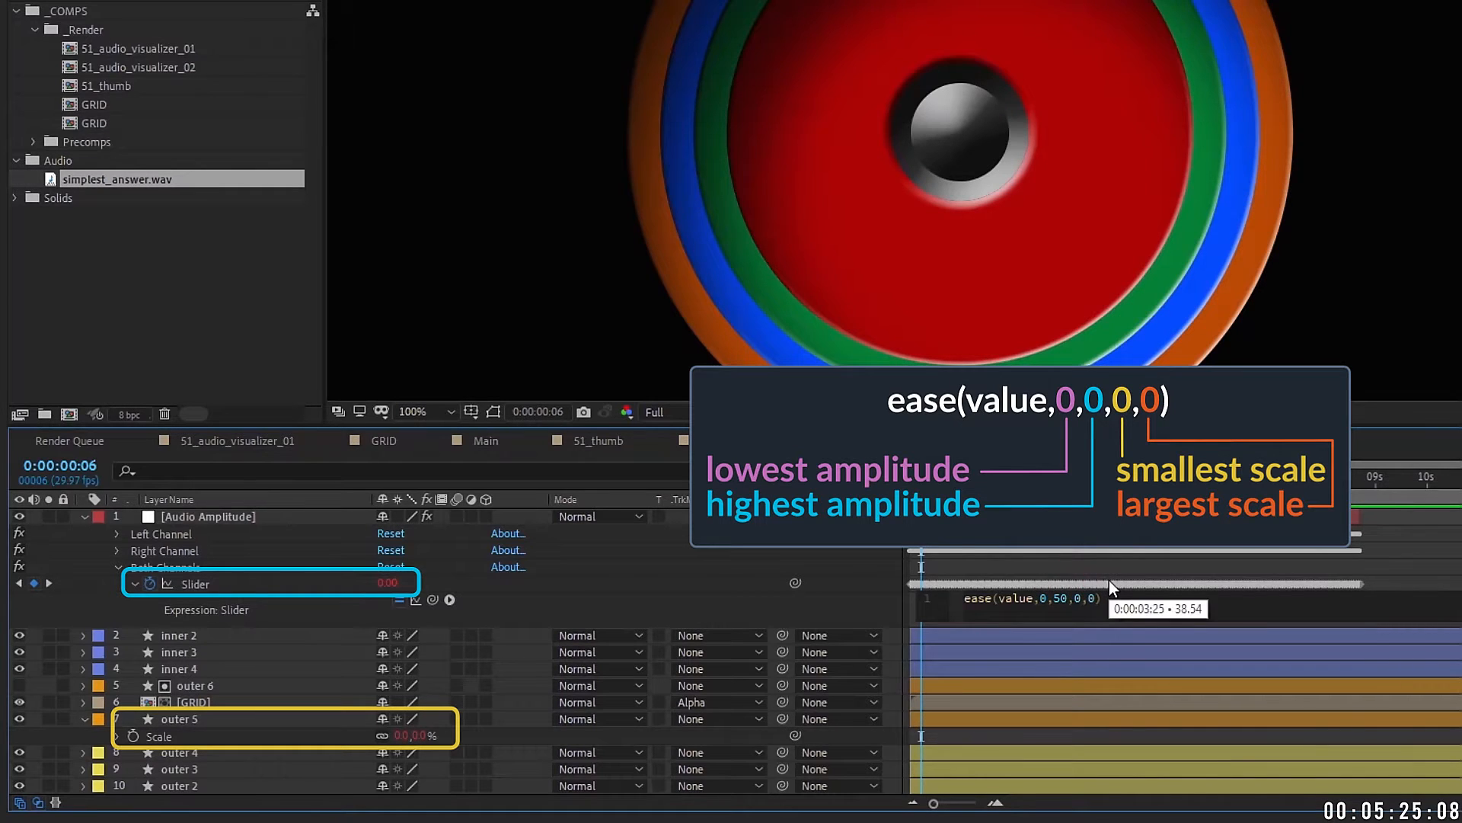
key(Right)
key(Right)
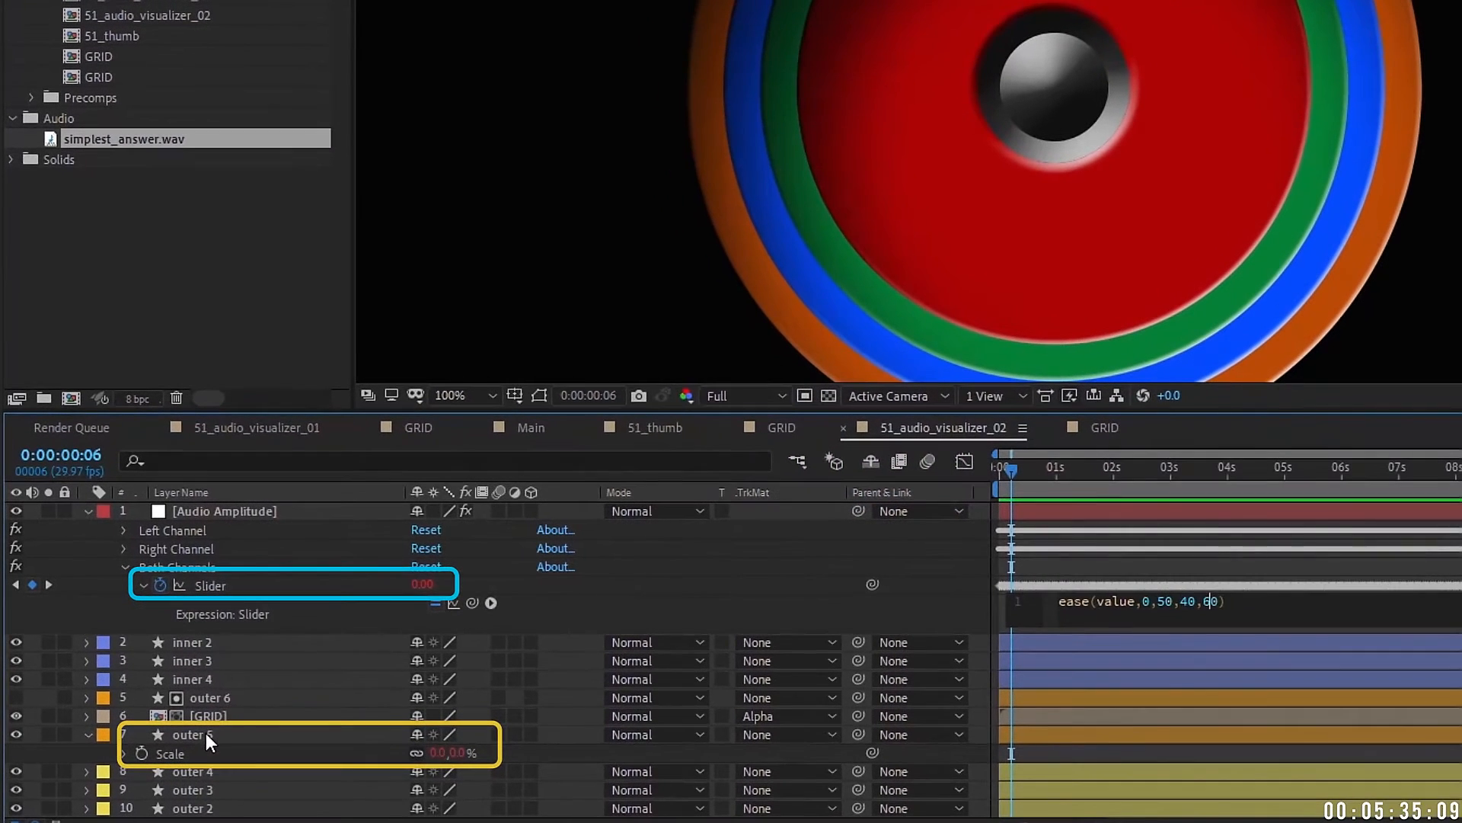
click(206, 733)
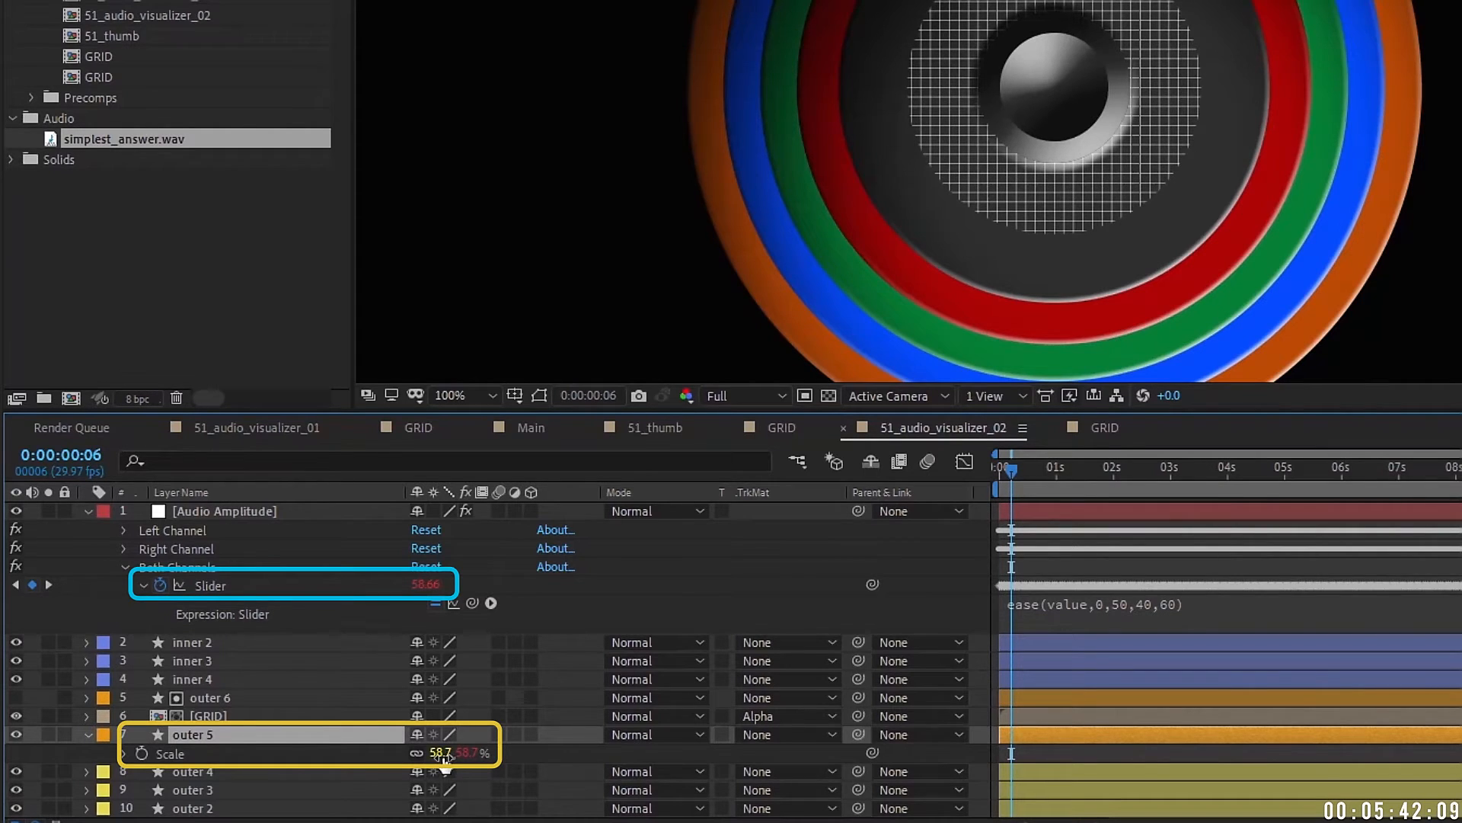
Step: Check the pulsing, then remove the expression from the GRID layer's Scale
drag(1012, 469, 1055, 469)
click(227, 698)
click(218, 716)
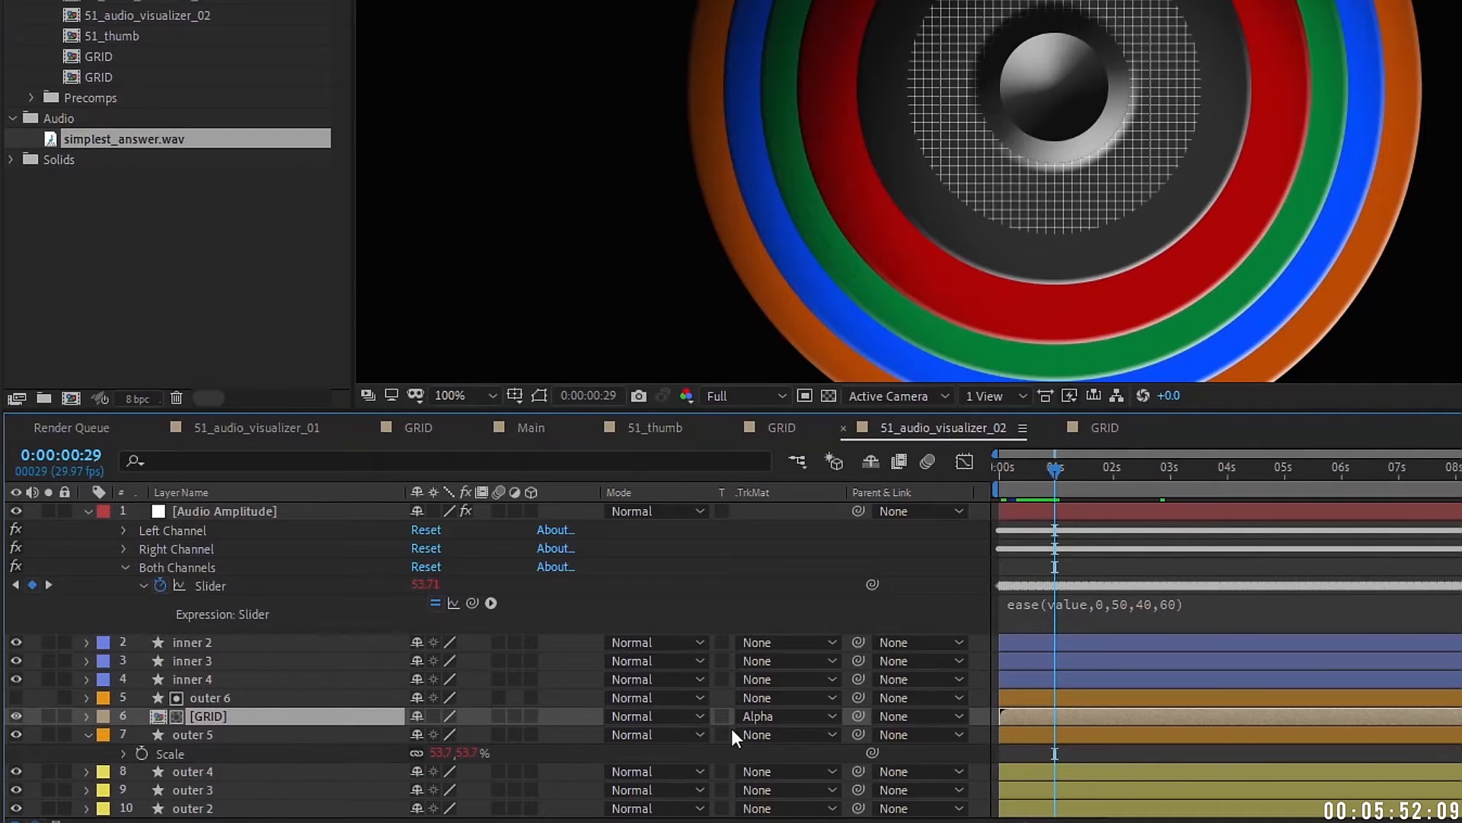
key(s)
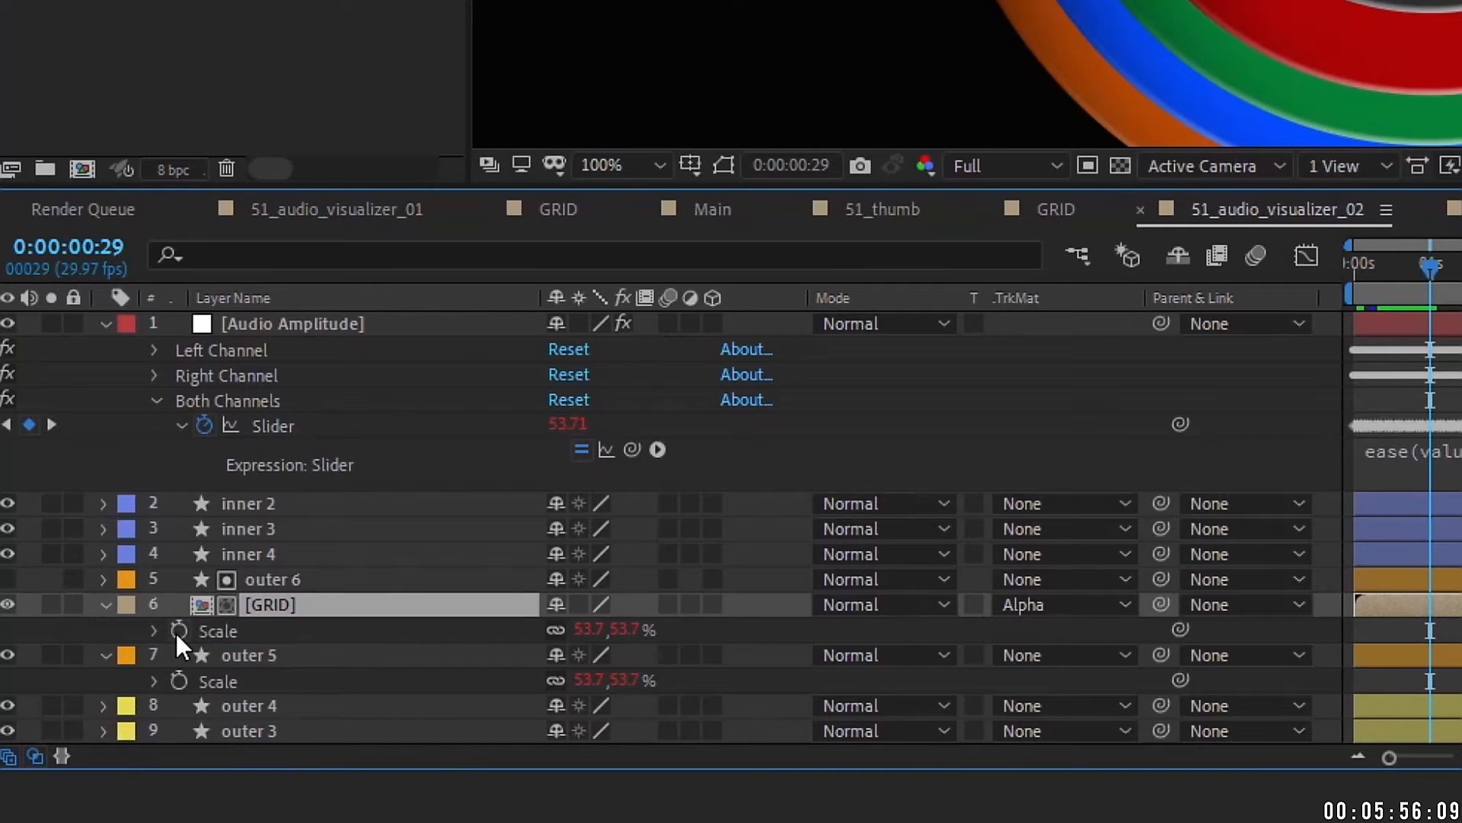
alt+click(178, 631)
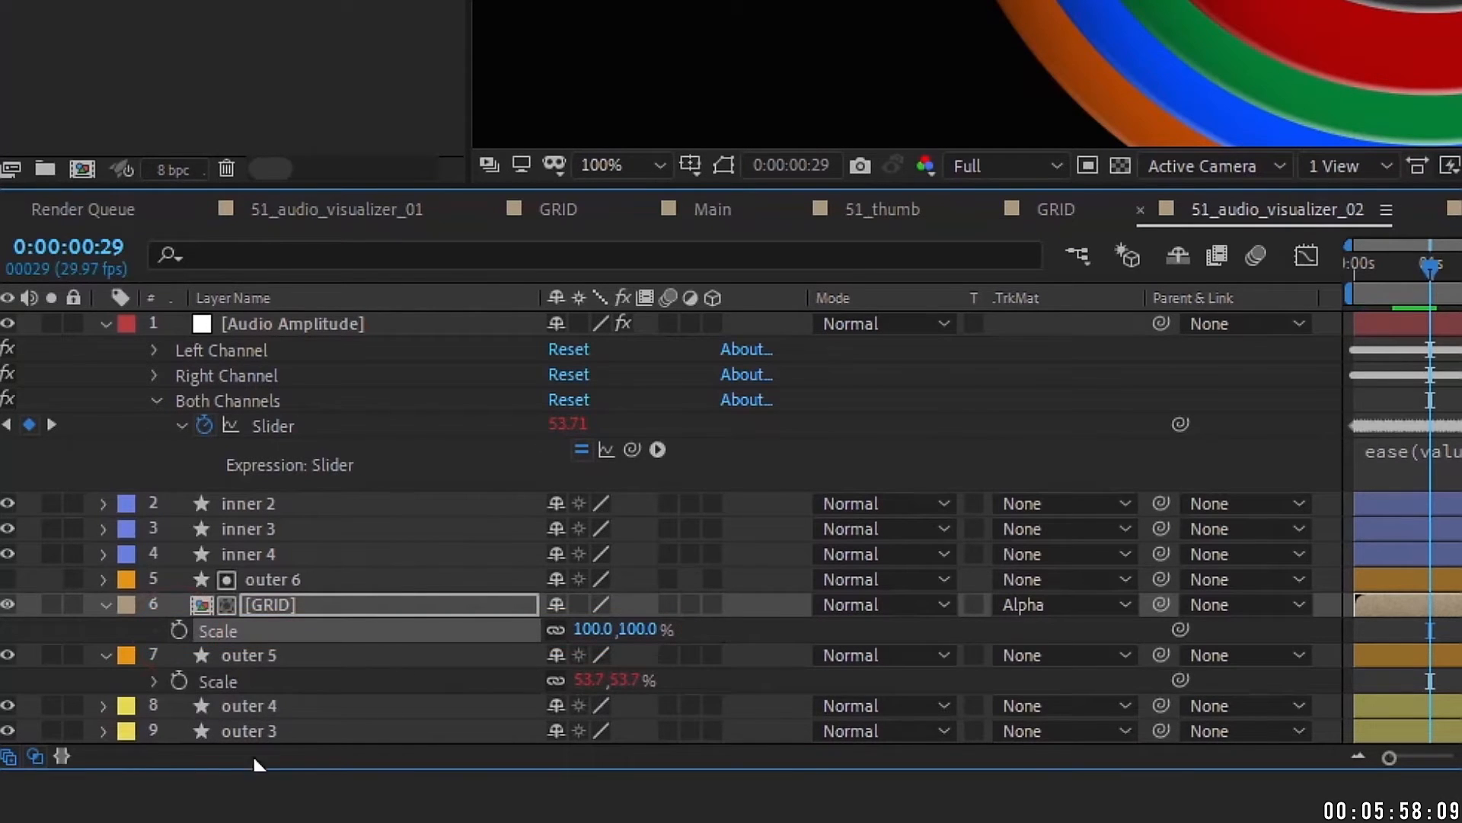
Step: Pick-whip outer 6's Scale to outer 5's Scale and scrub GRID's scale down to about 43%
click(268, 604)
click(273, 581)
key(s)
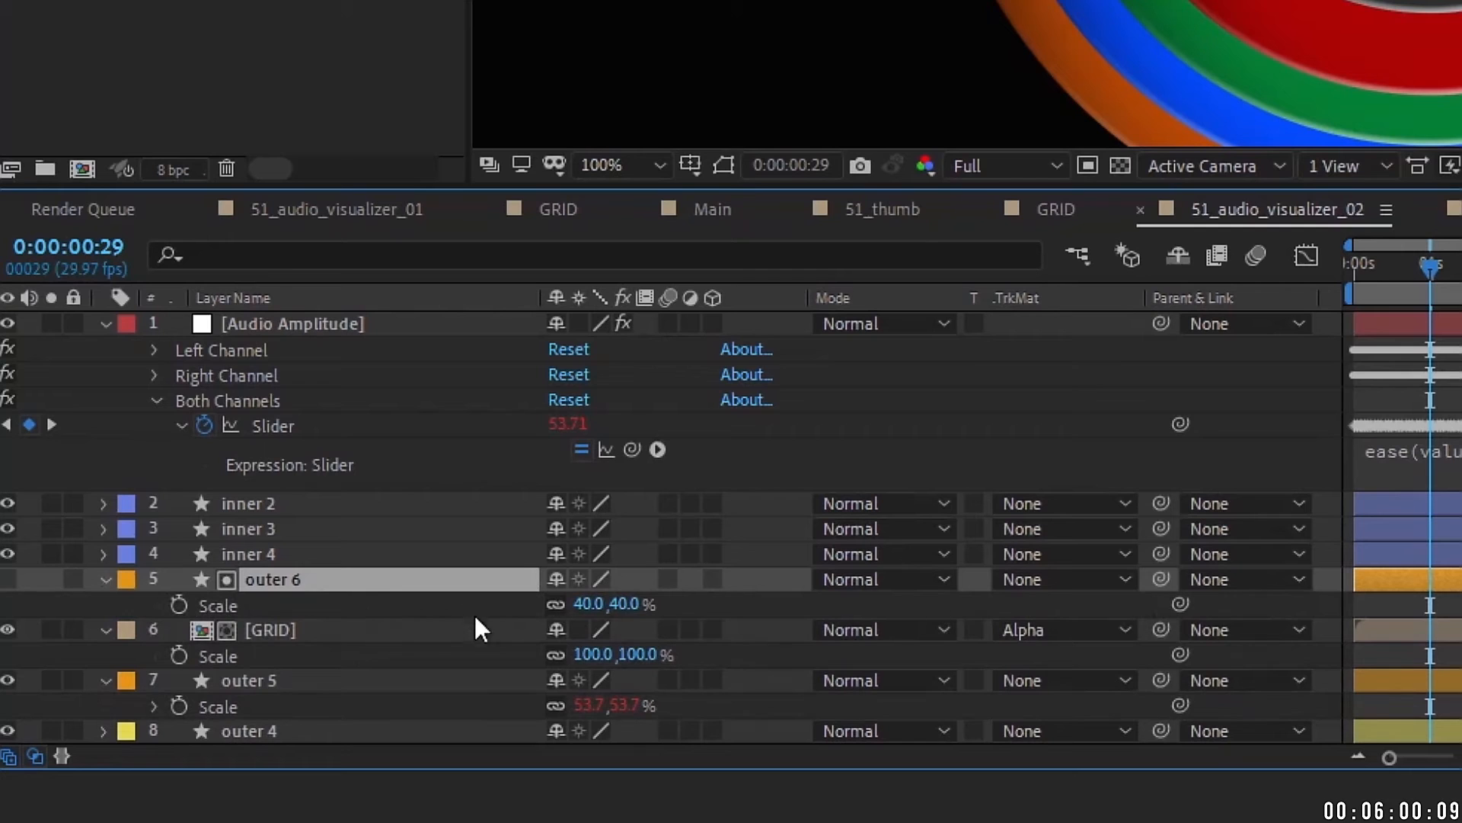
click(281, 601)
drag(1180, 604, 256, 702)
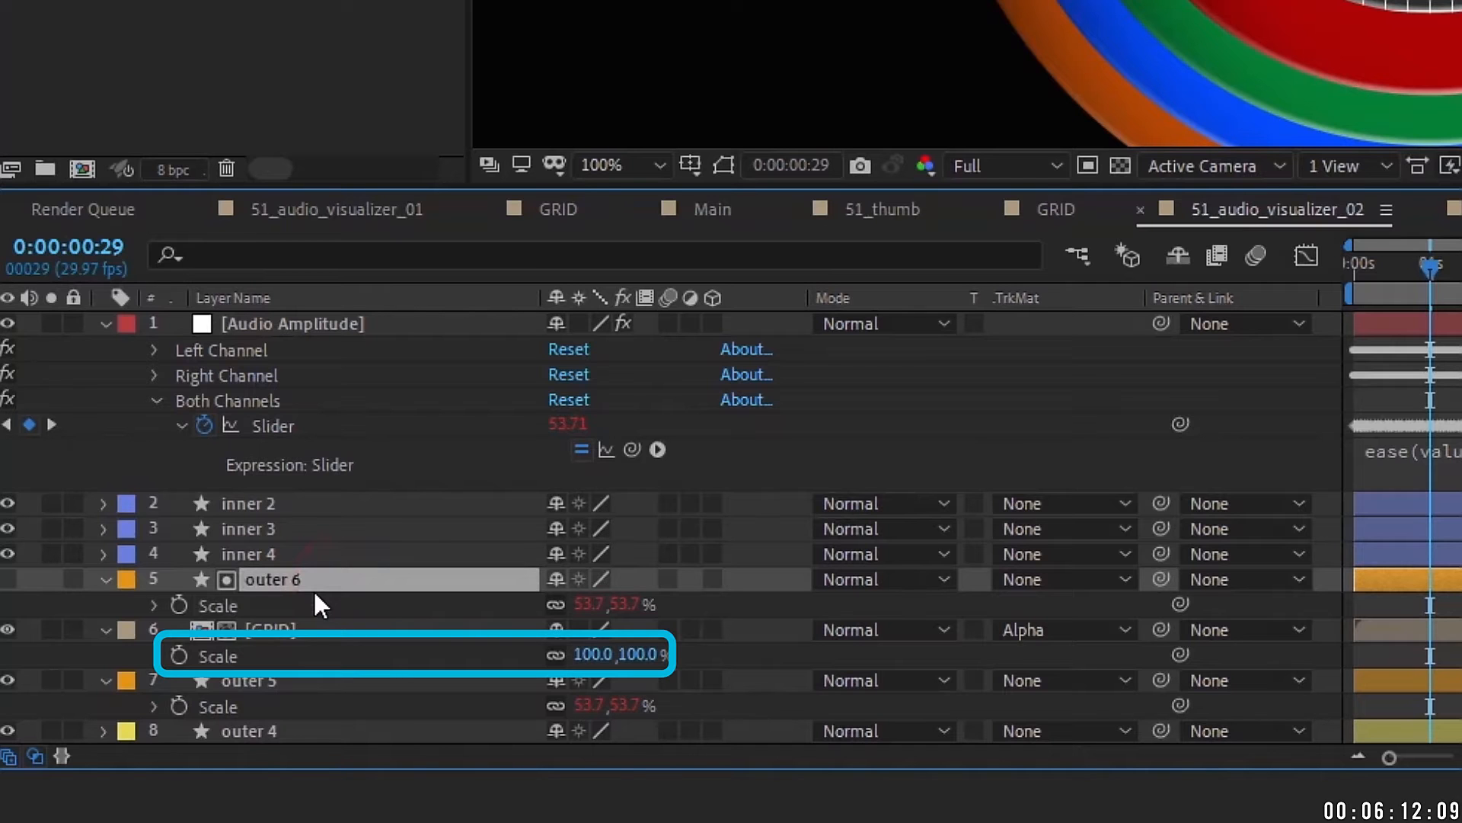
drag(590, 653, 508, 651)
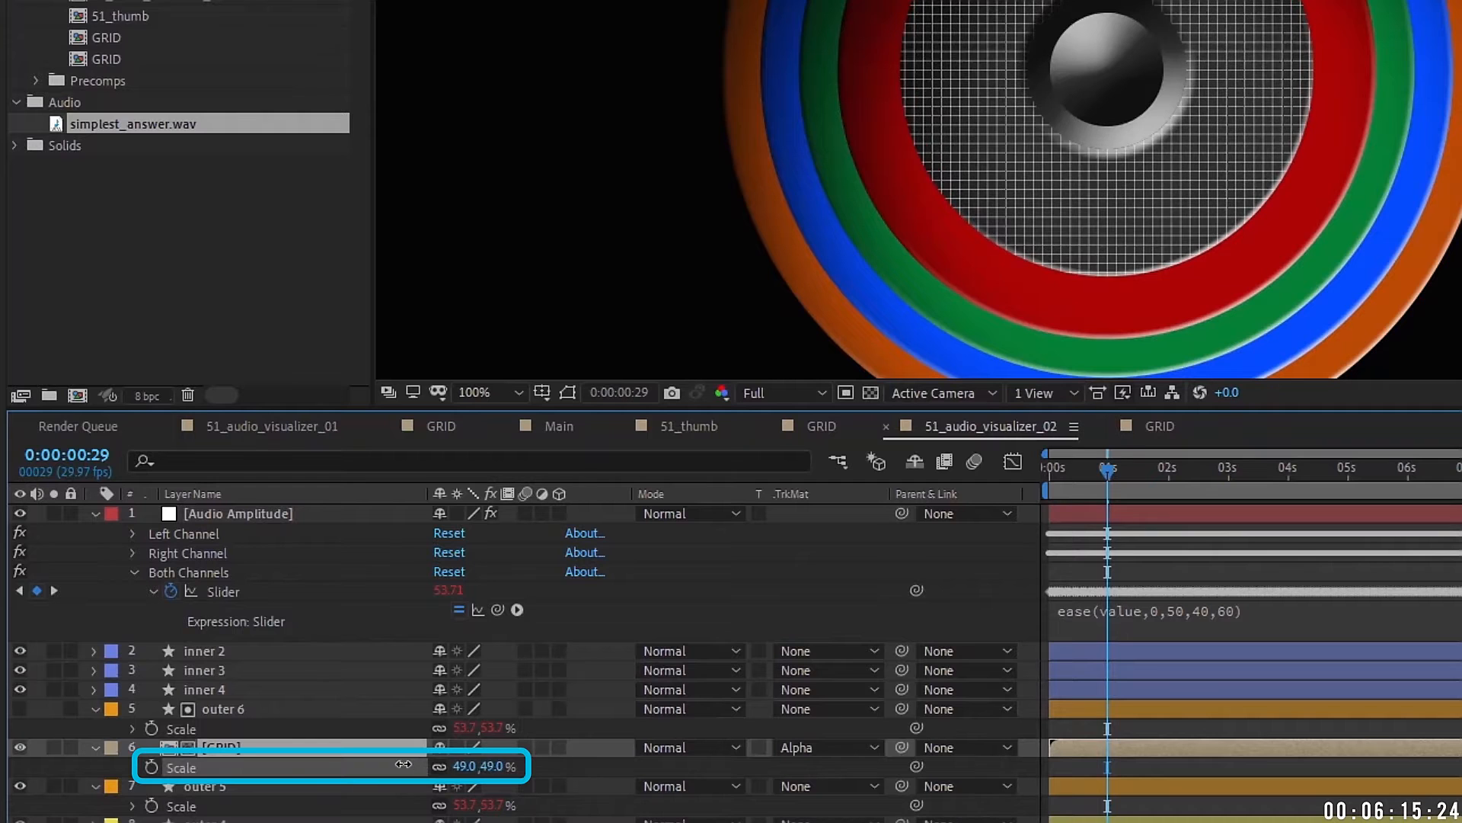
drag(403, 764, 387, 759)
Step: Scrub and preview the timeline around the five-second mark to judge the ring pulse
scroll(1190, 353, down, 2)
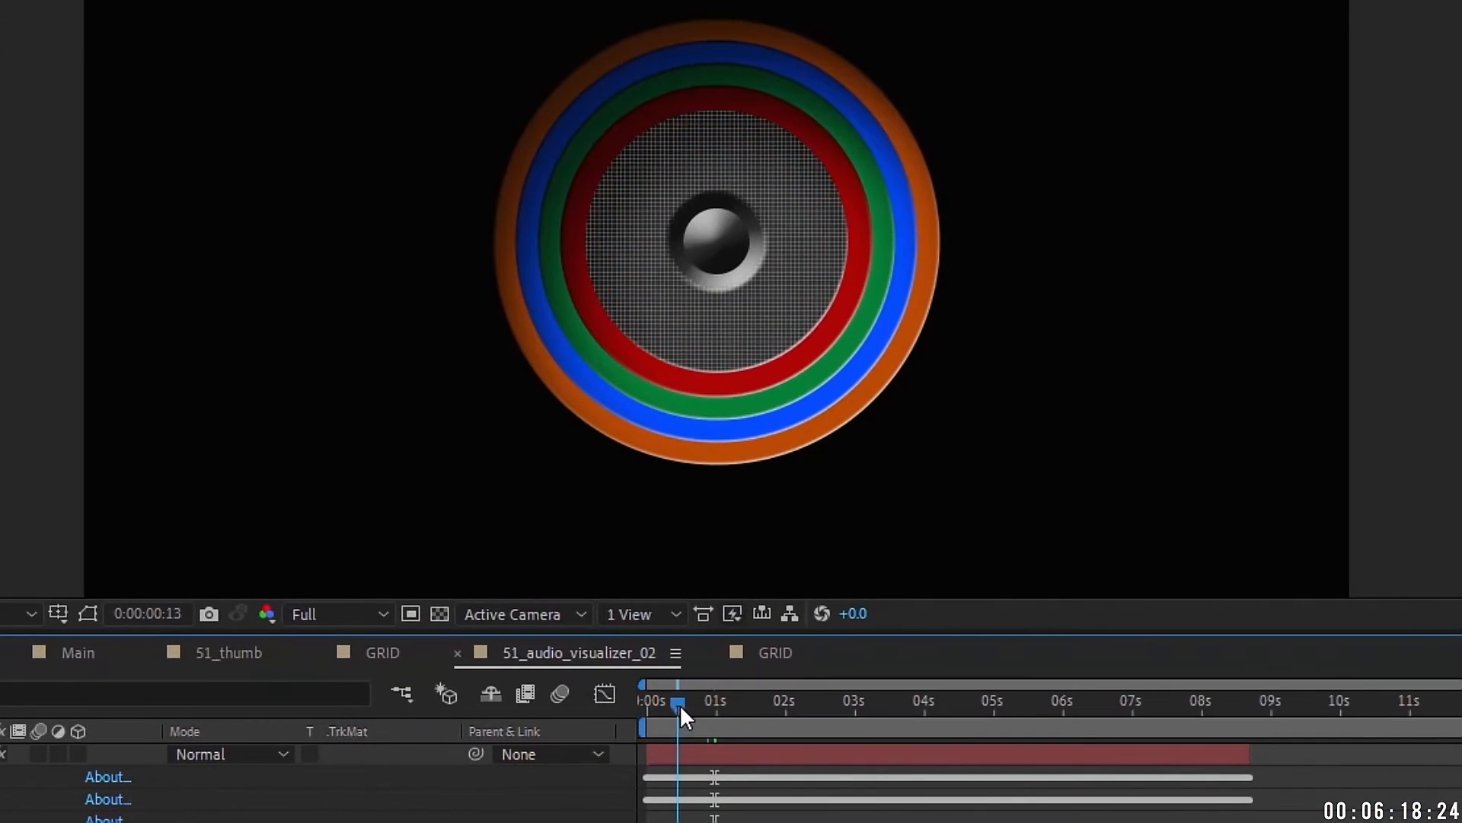
drag(1078, 471, 1077, 468)
drag(679, 701, 691, 697)
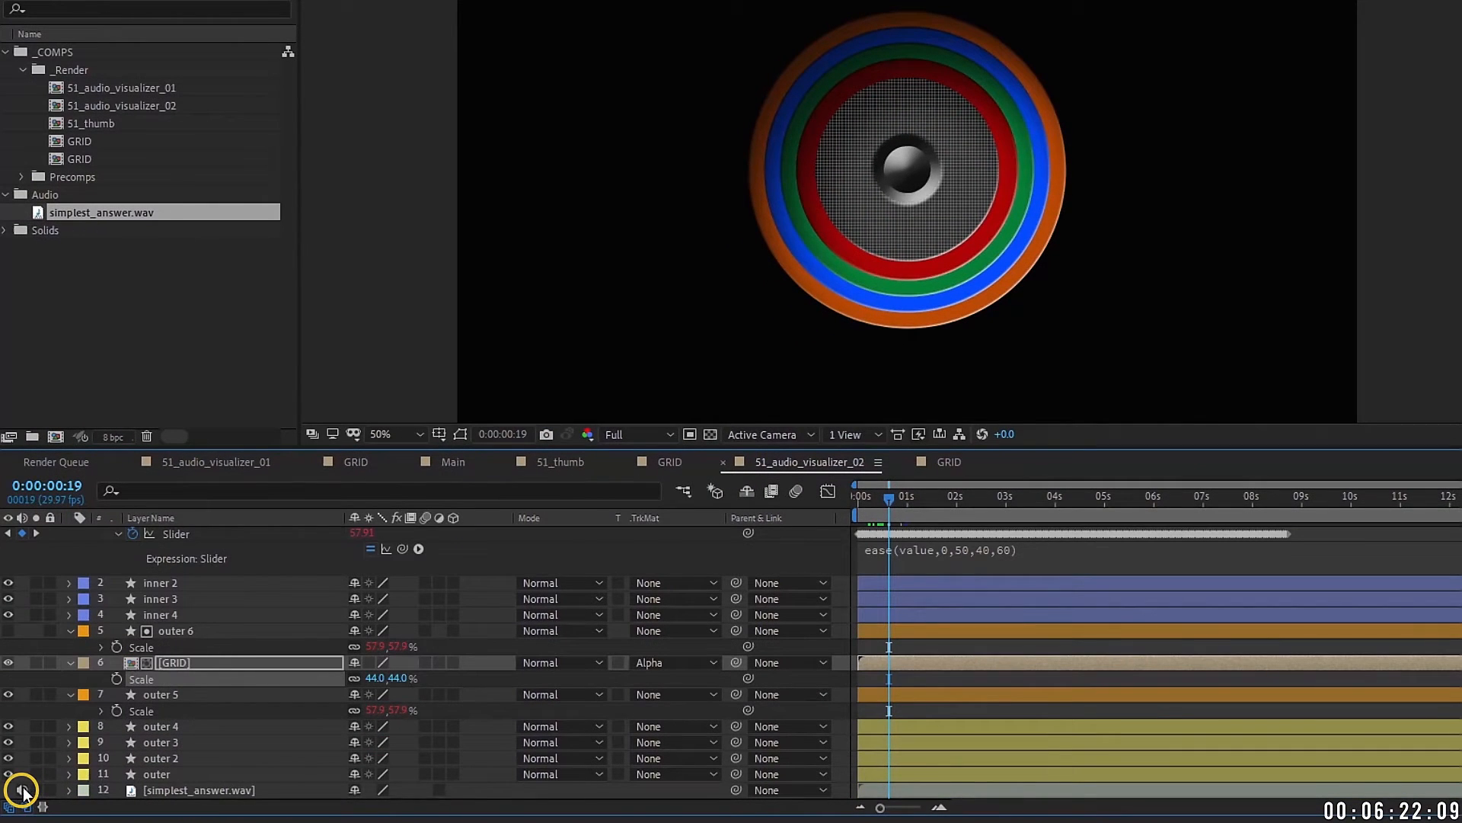
click(1104, 497)
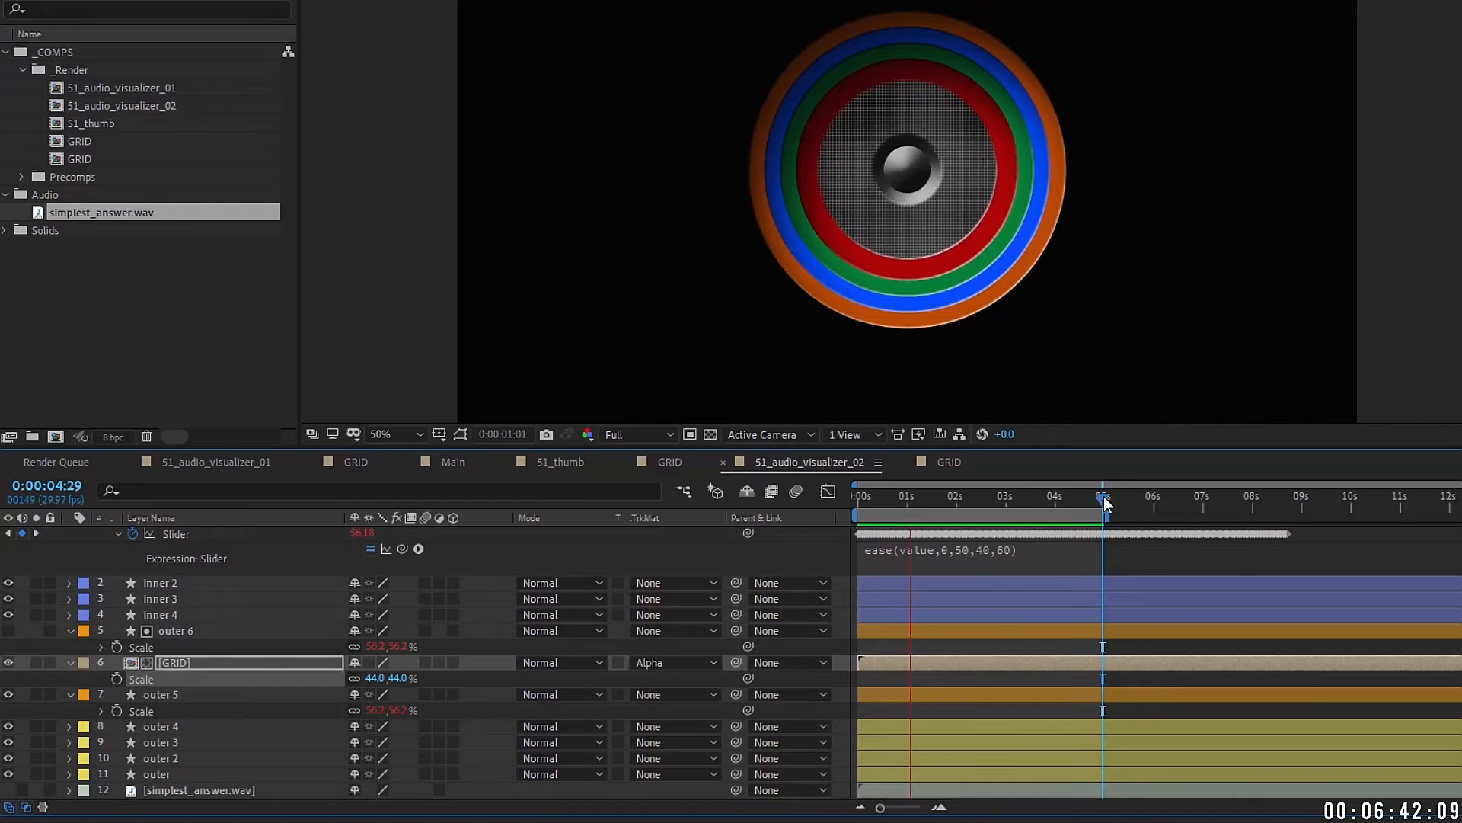
Step: Edit the Scale expression to ease(value,0,50,30,50) and commit it
click(1007, 549)
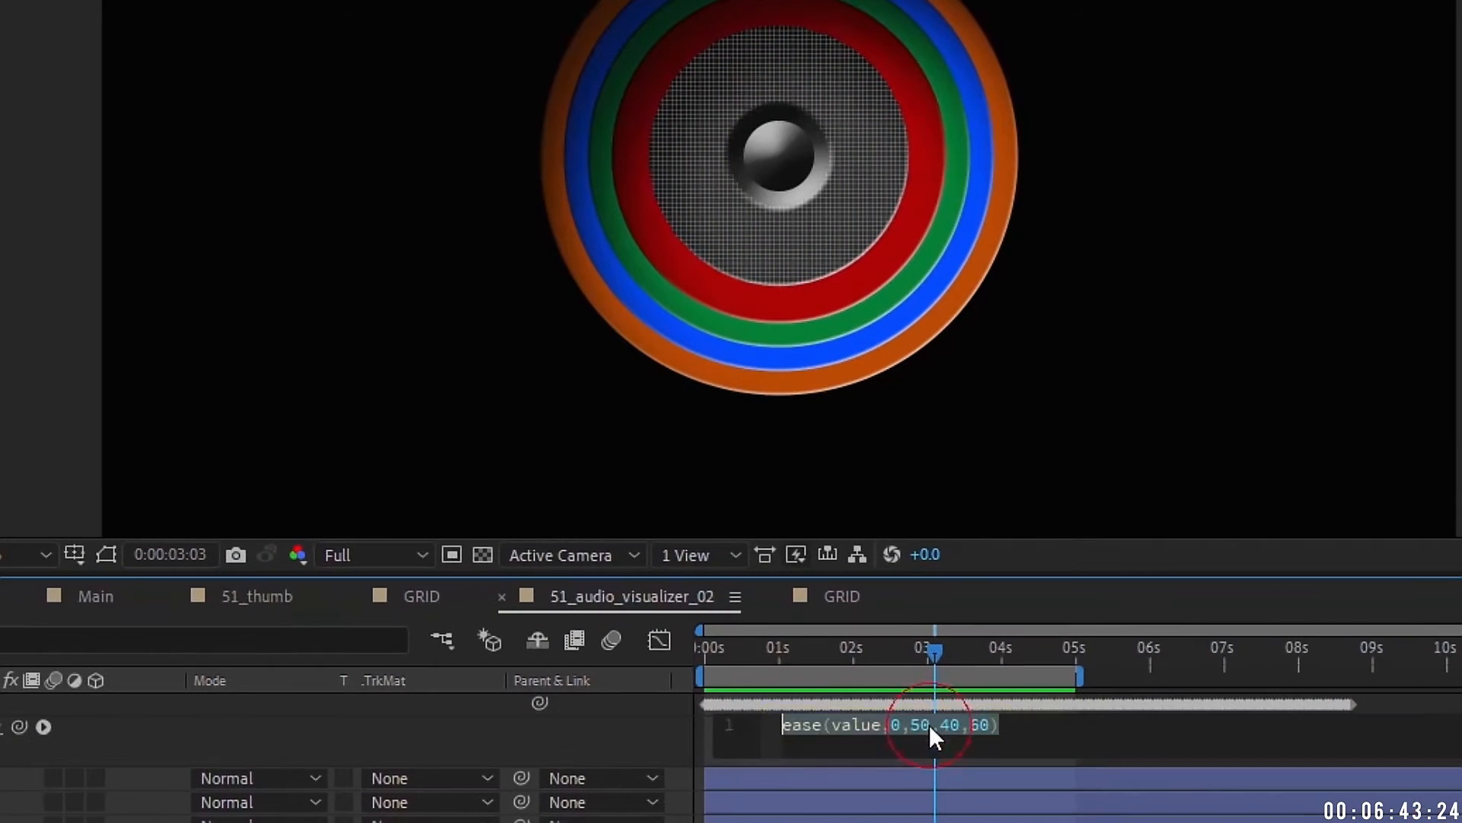
click(979, 726)
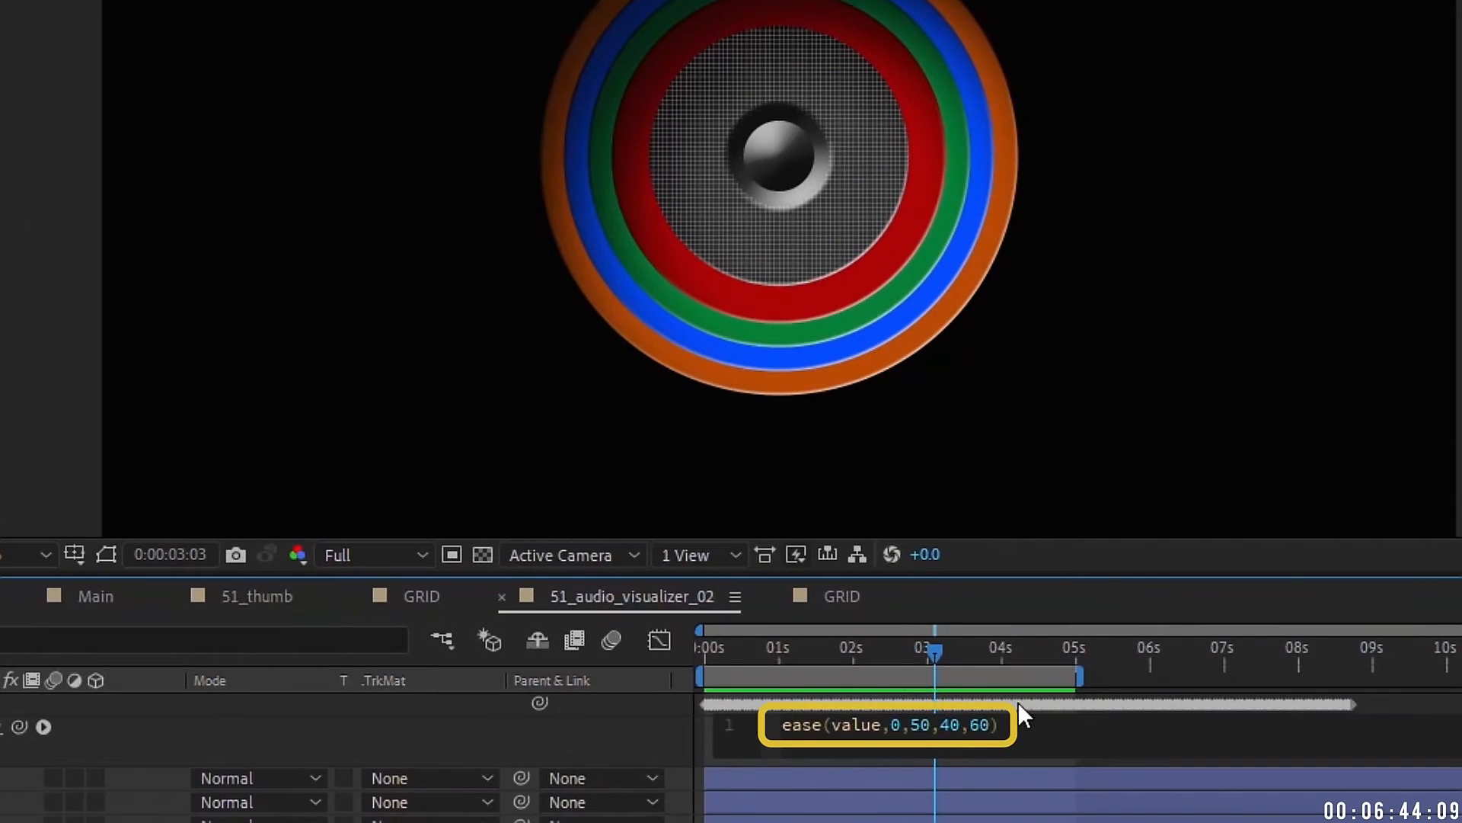
key(BackSpace)
text(5)
click(907, 649)
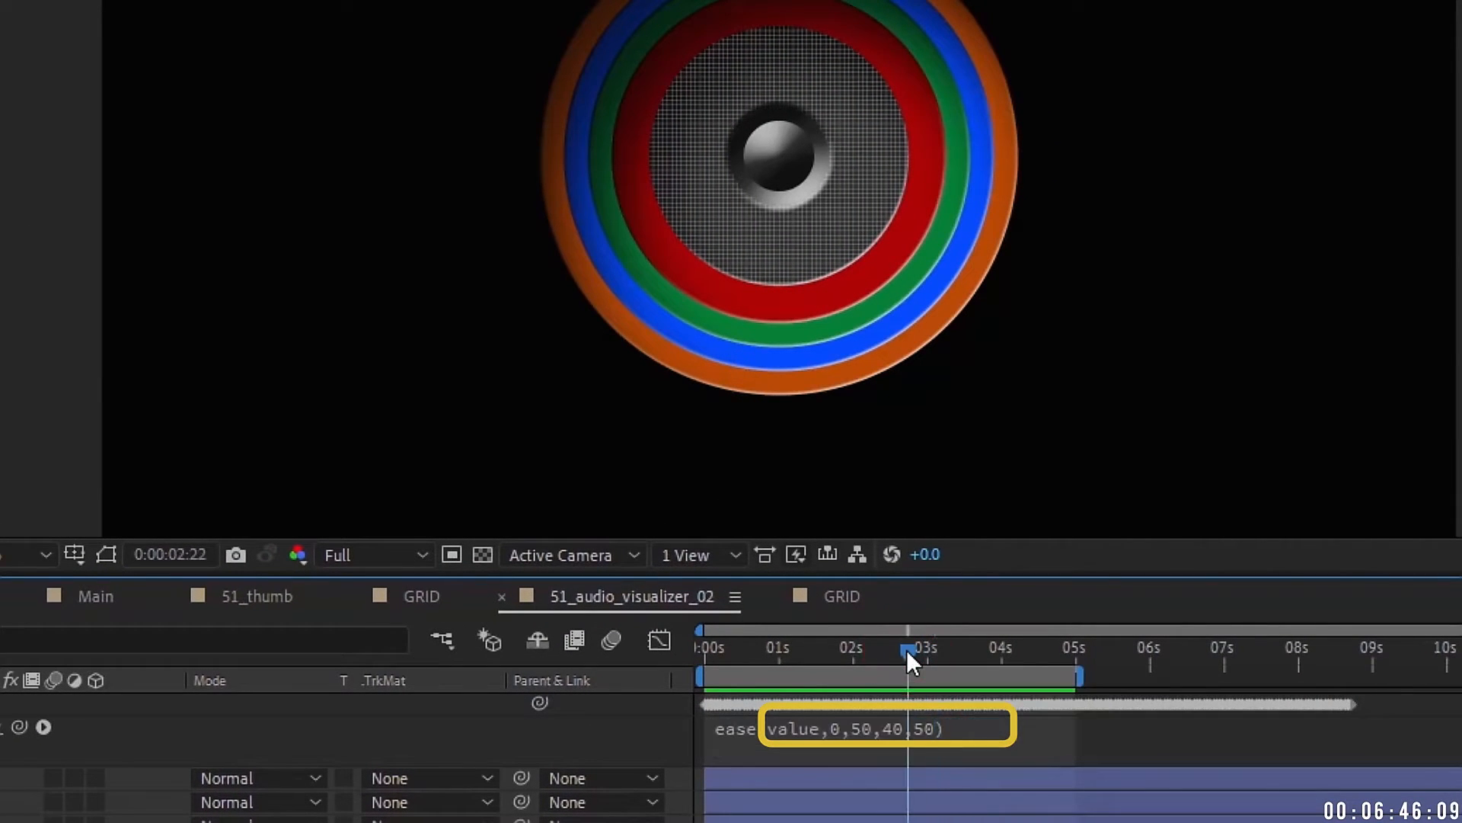
click(905, 735)
click(941, 725)
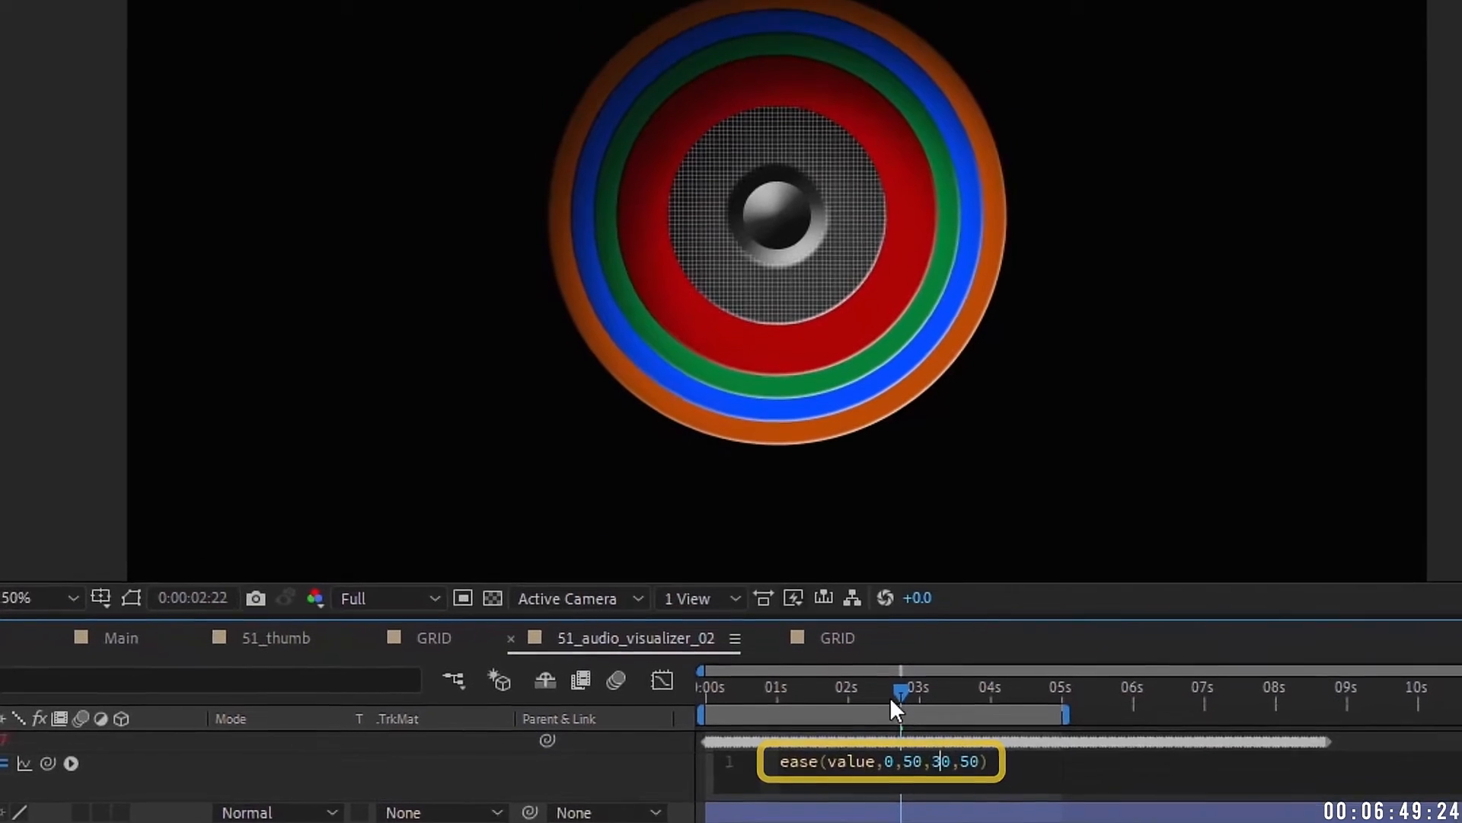
drag(897, 656, 755, 718)
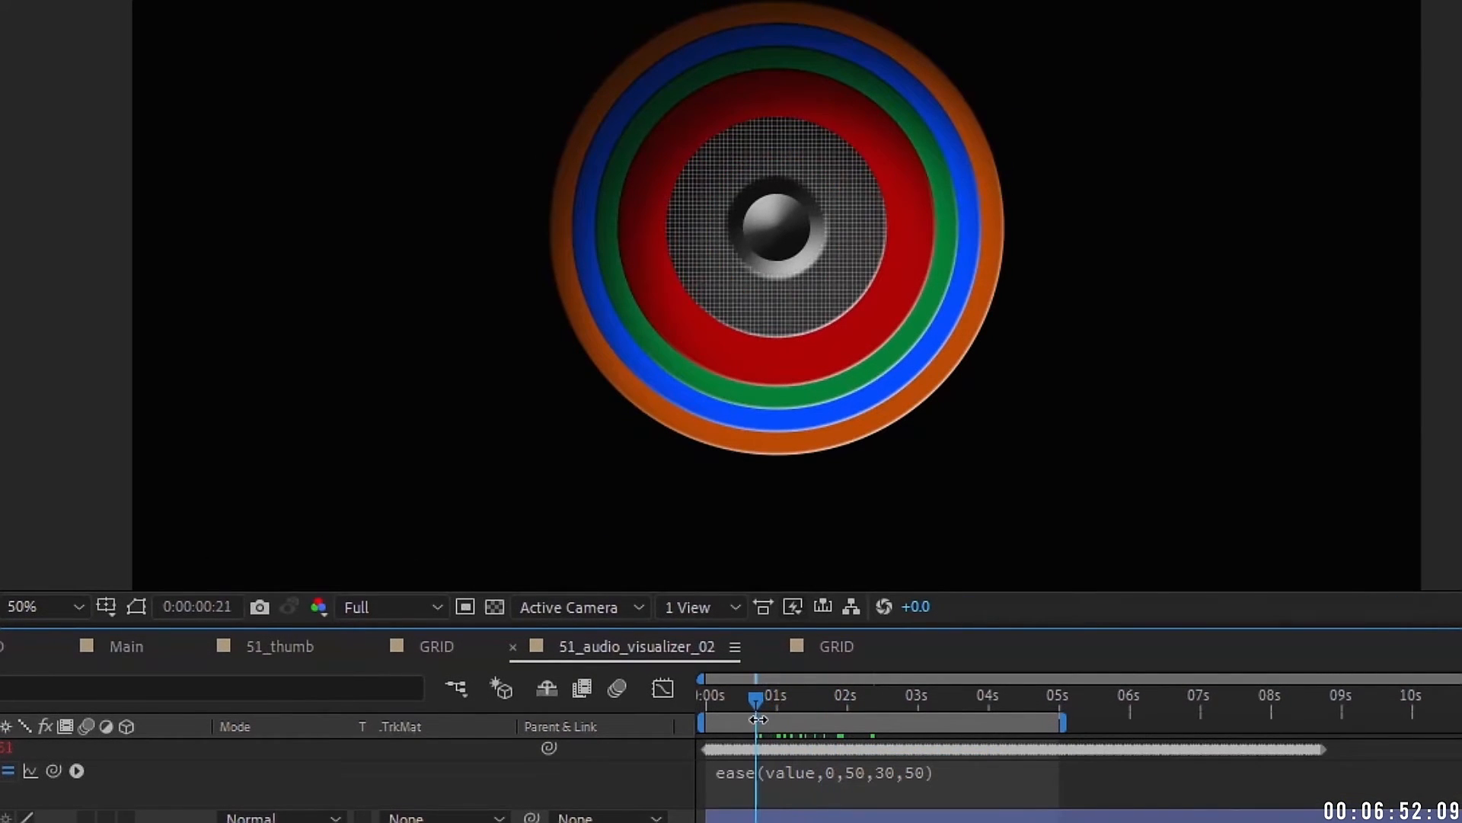
key(ctrl+a)
Step: Collapse the layer properties and create a new white solid named SPECTRUM
key(u)
click(209, 762)
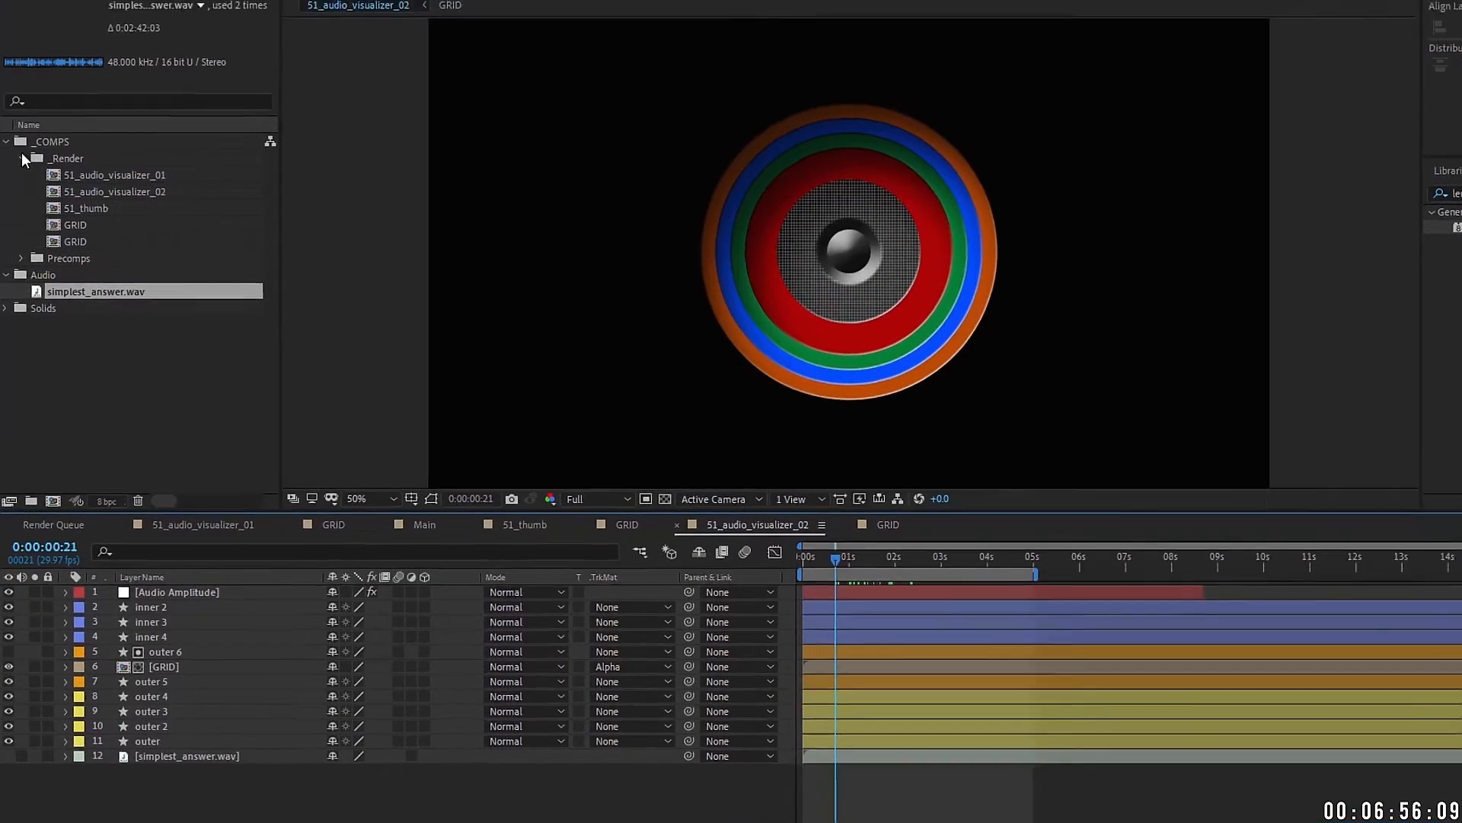
click(6, 122)
click(173, 564)
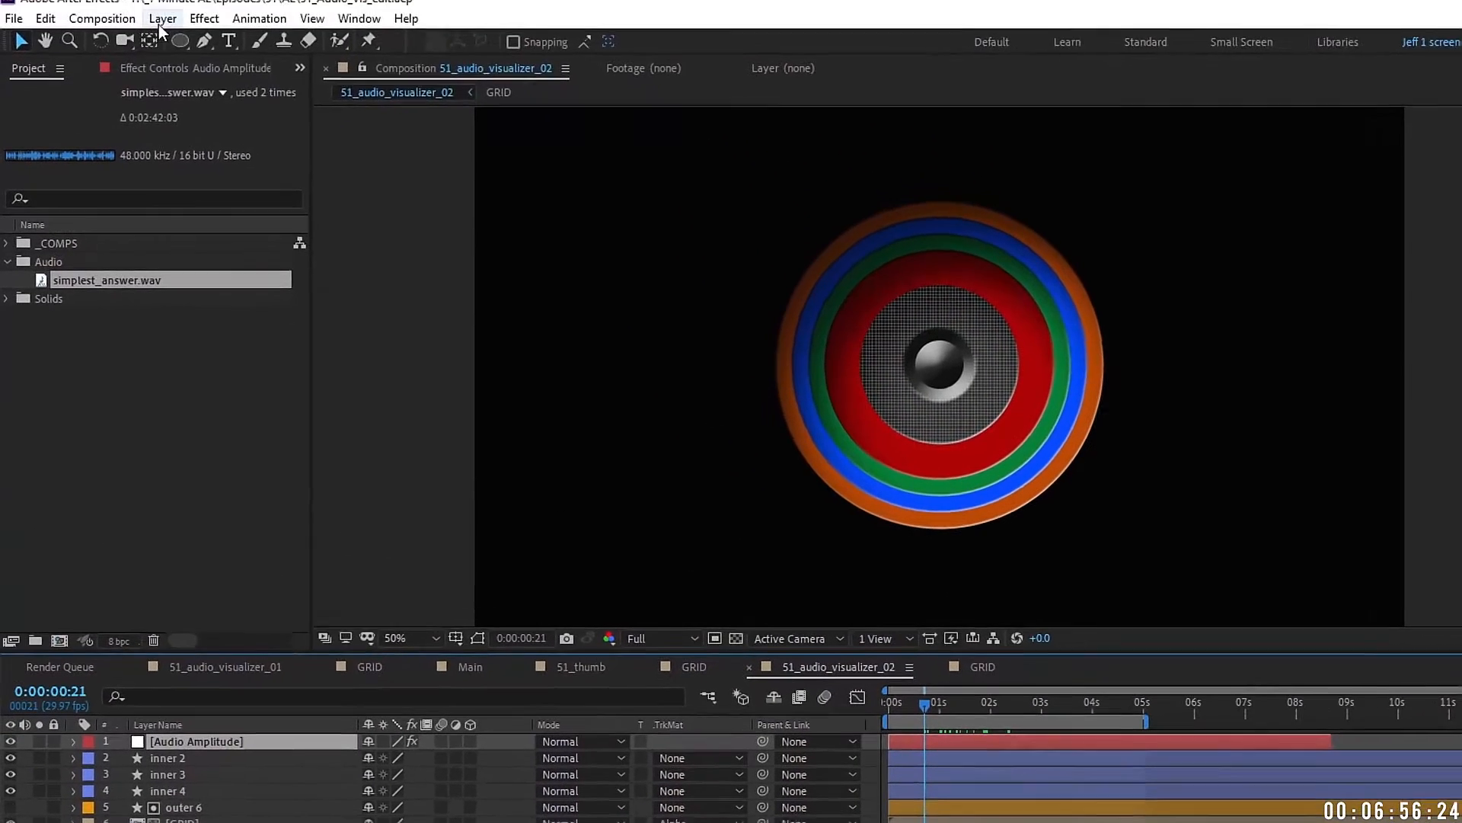
click(162, 20)
click(564, 65)
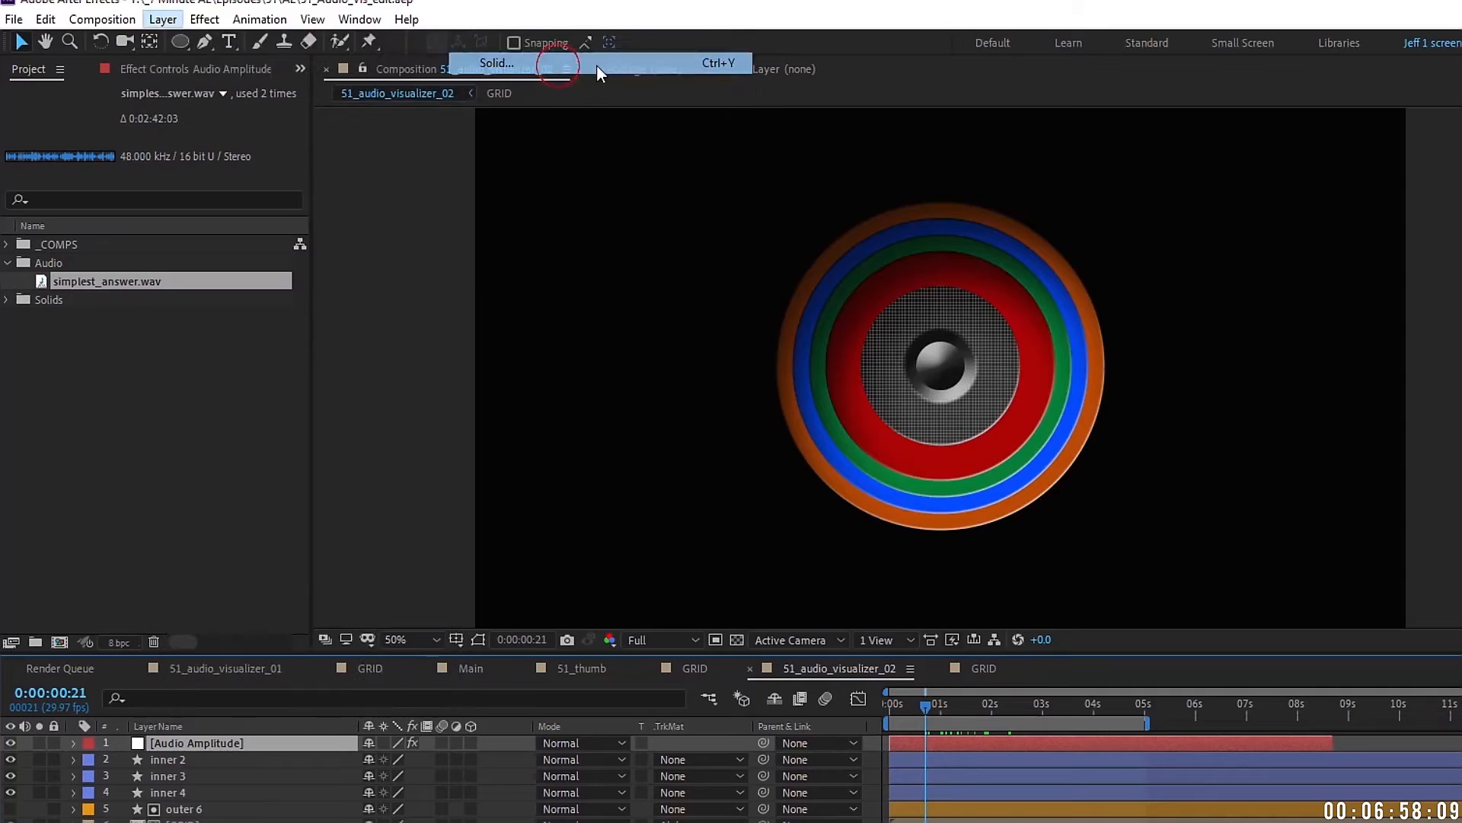
text(SPECTRUM)
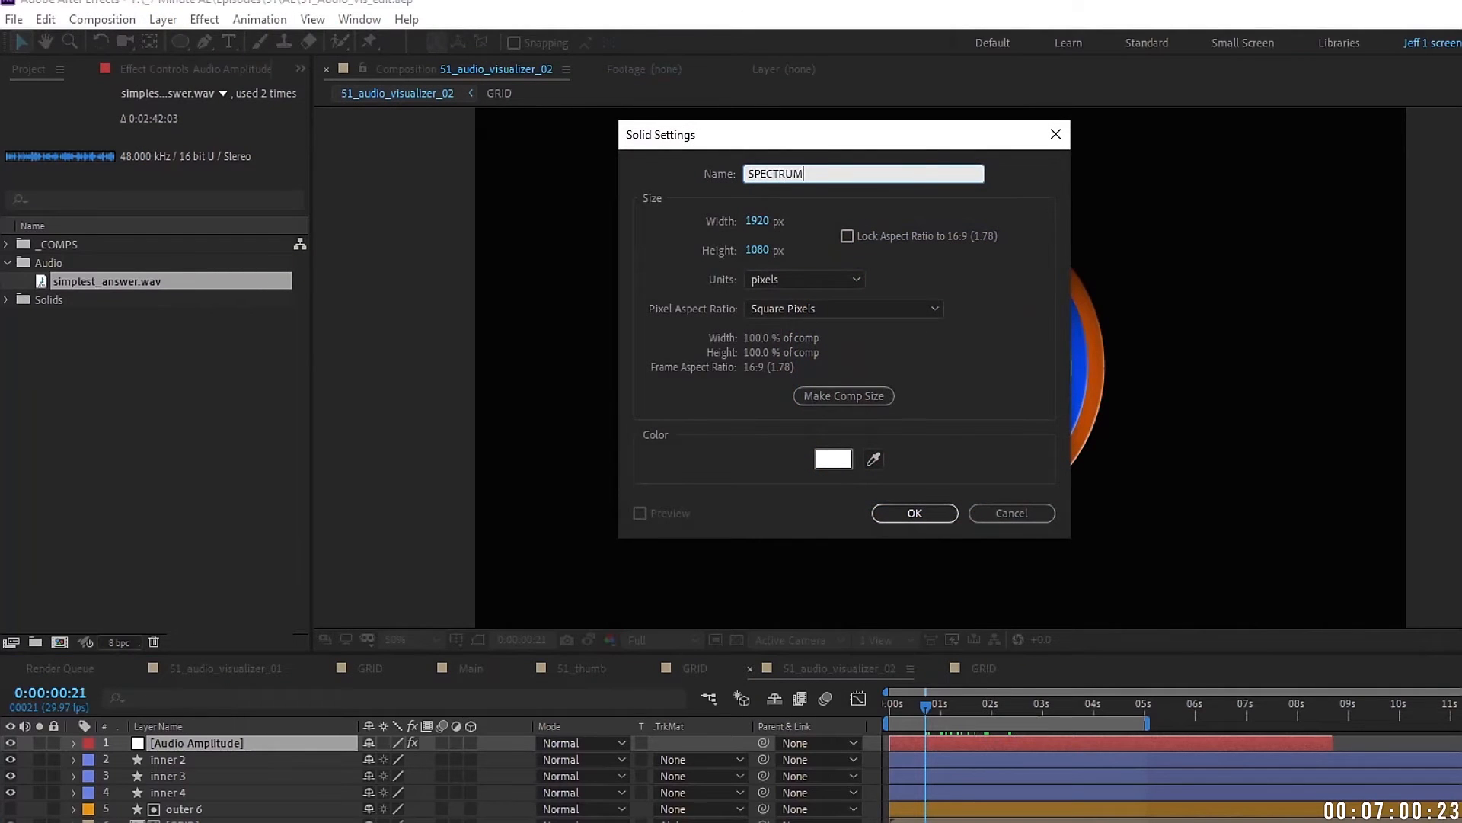
key(Return)
Step: Mask SPECTRUM into a circle, centre its anchor point, and centre it in the composition
click(181, 41)
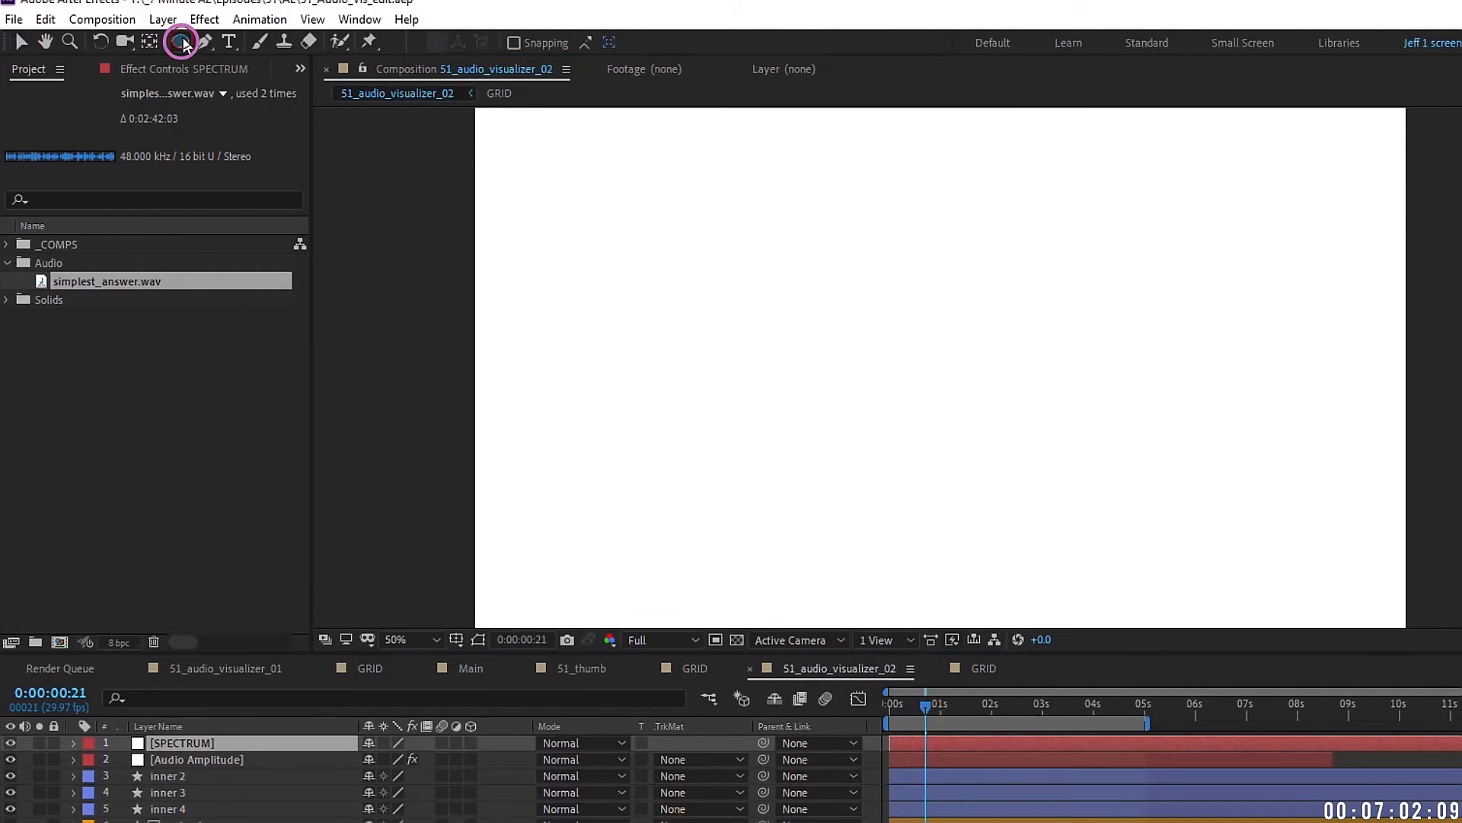
drag(759, 189, 1132, 492)
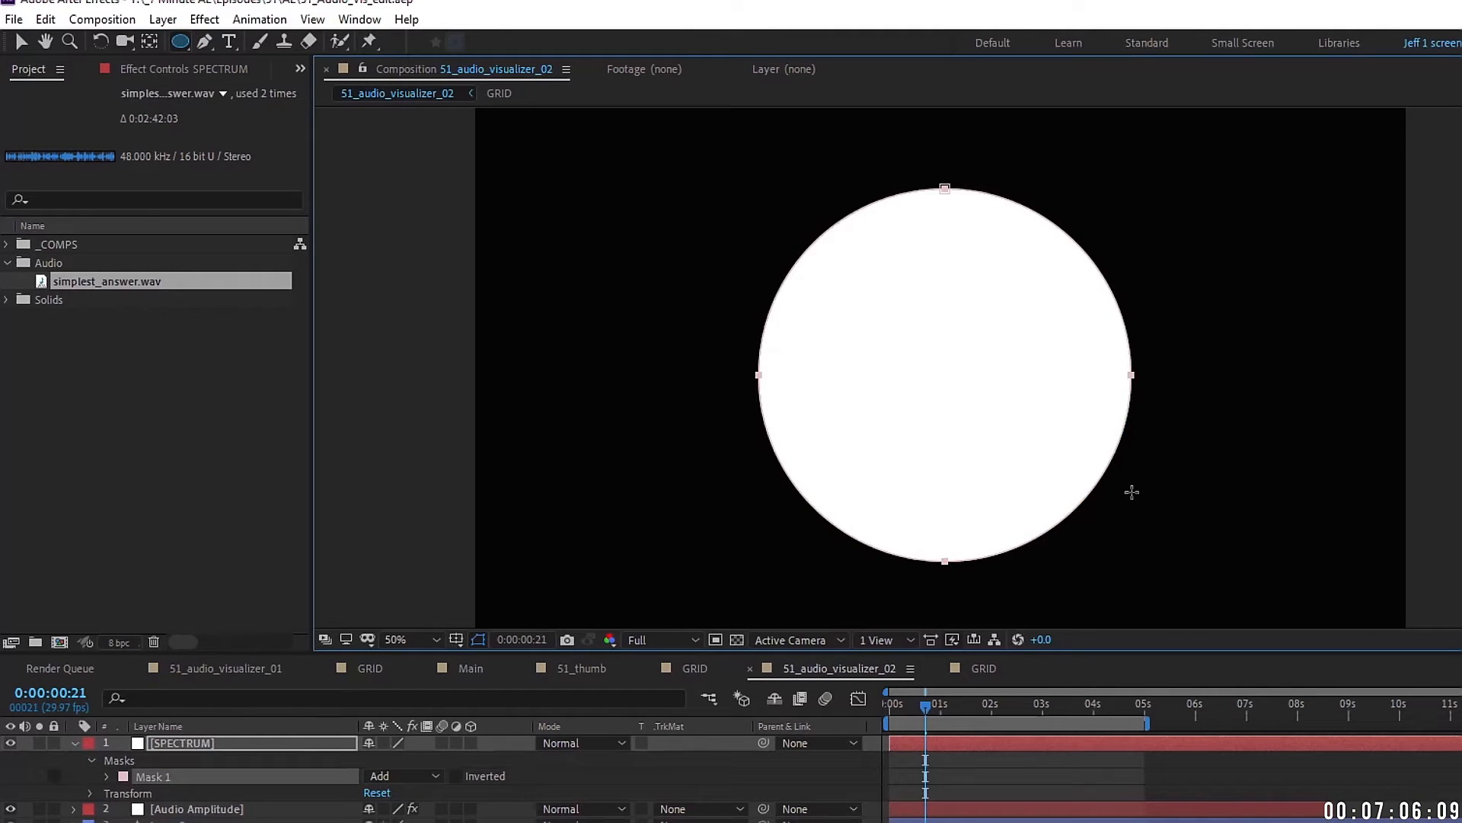
right_click(257, 740)
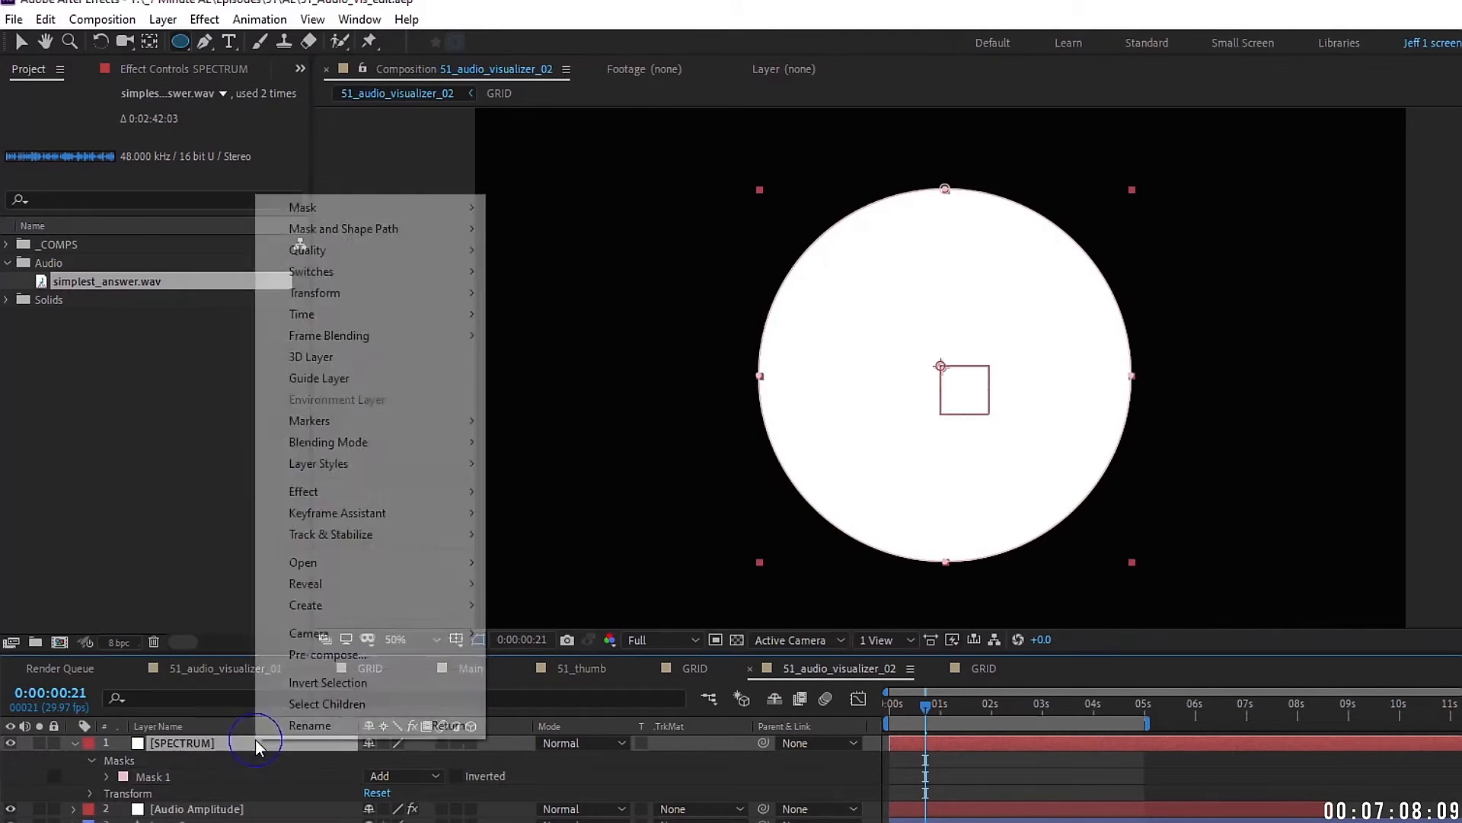
mouse_move(364, 295)
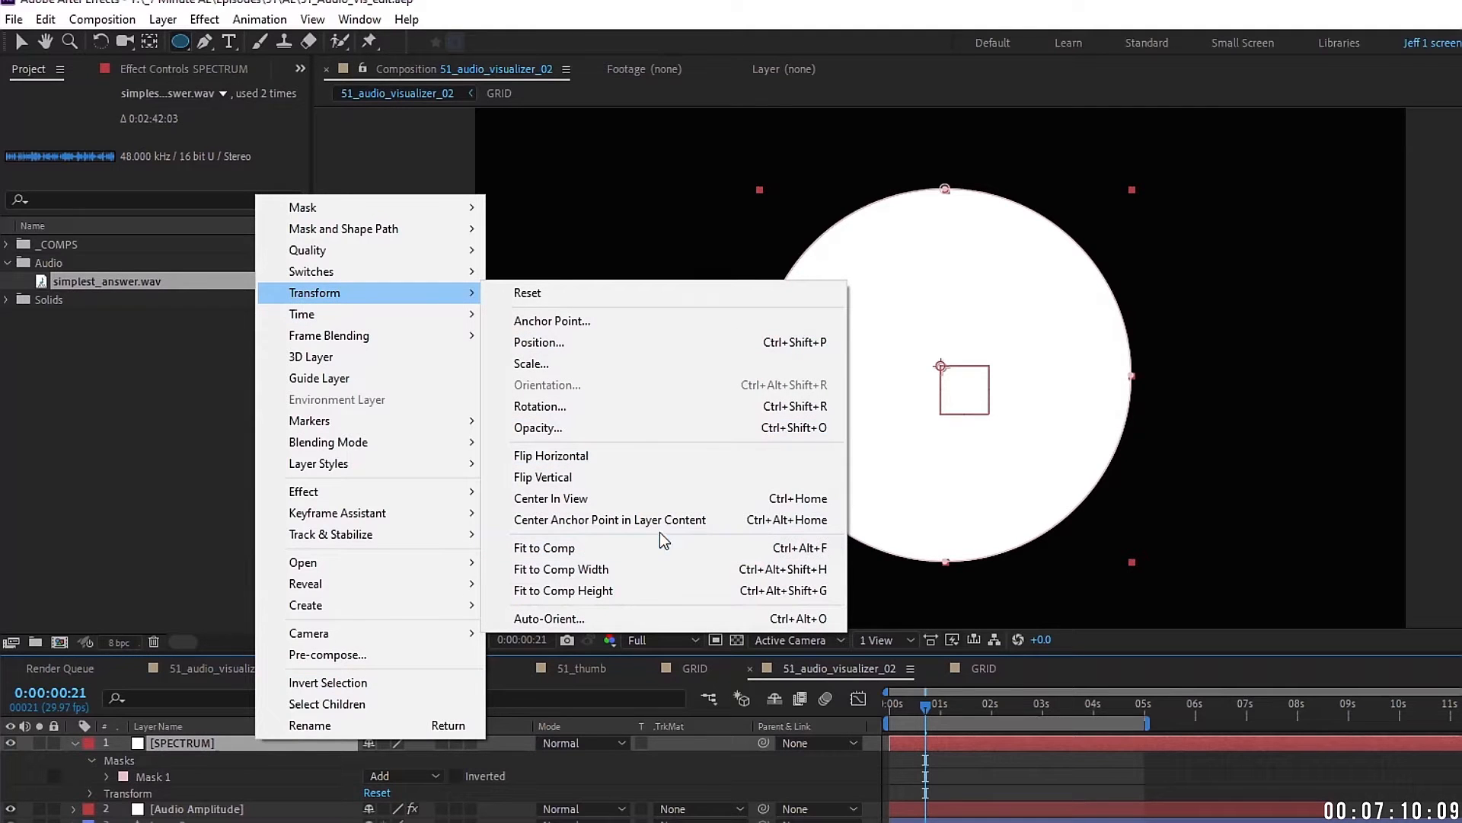
click(658, 521)
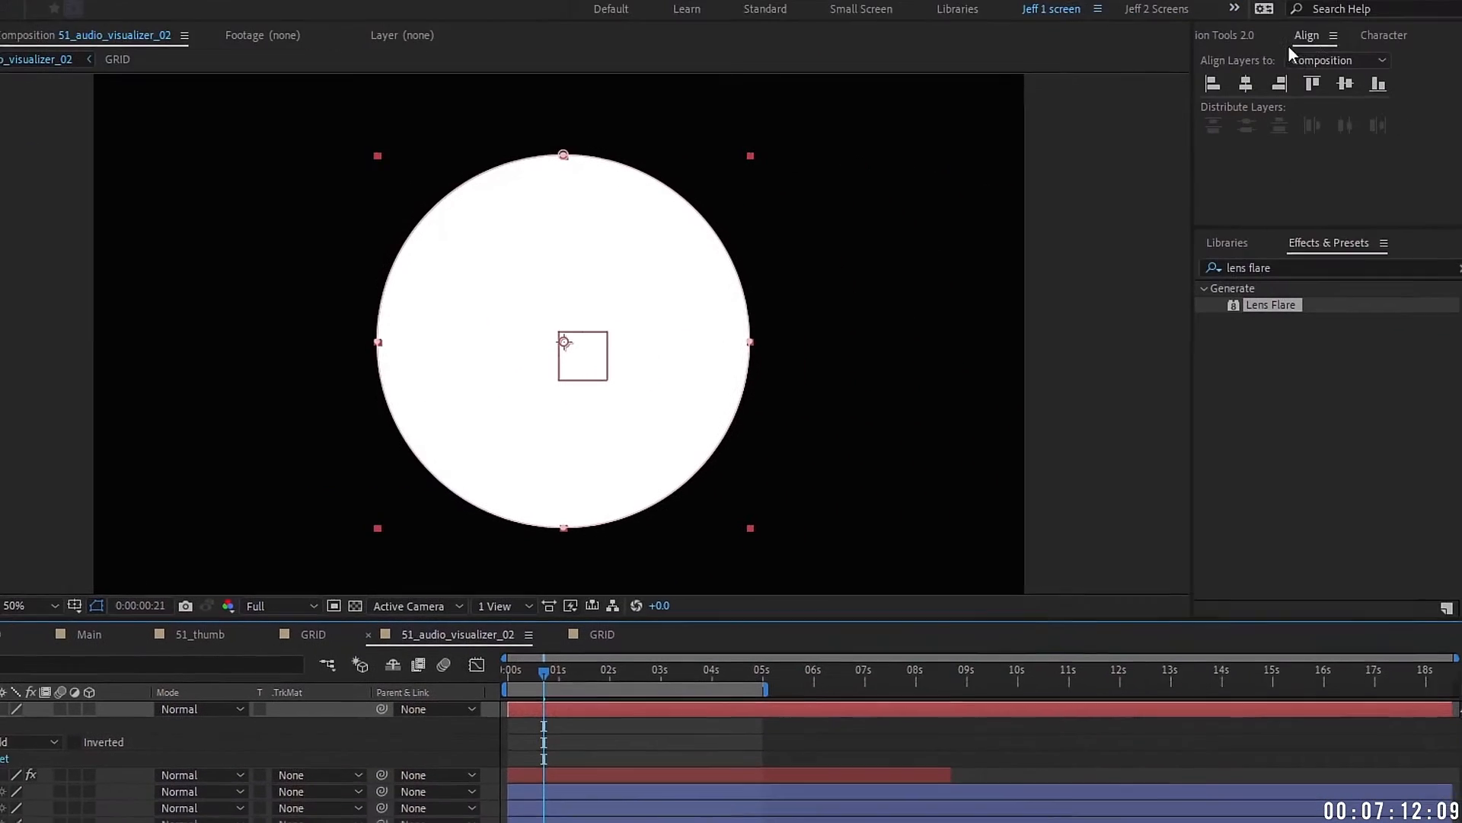
click(1307, 39)
click(1235, 85)
click(1334, 83)
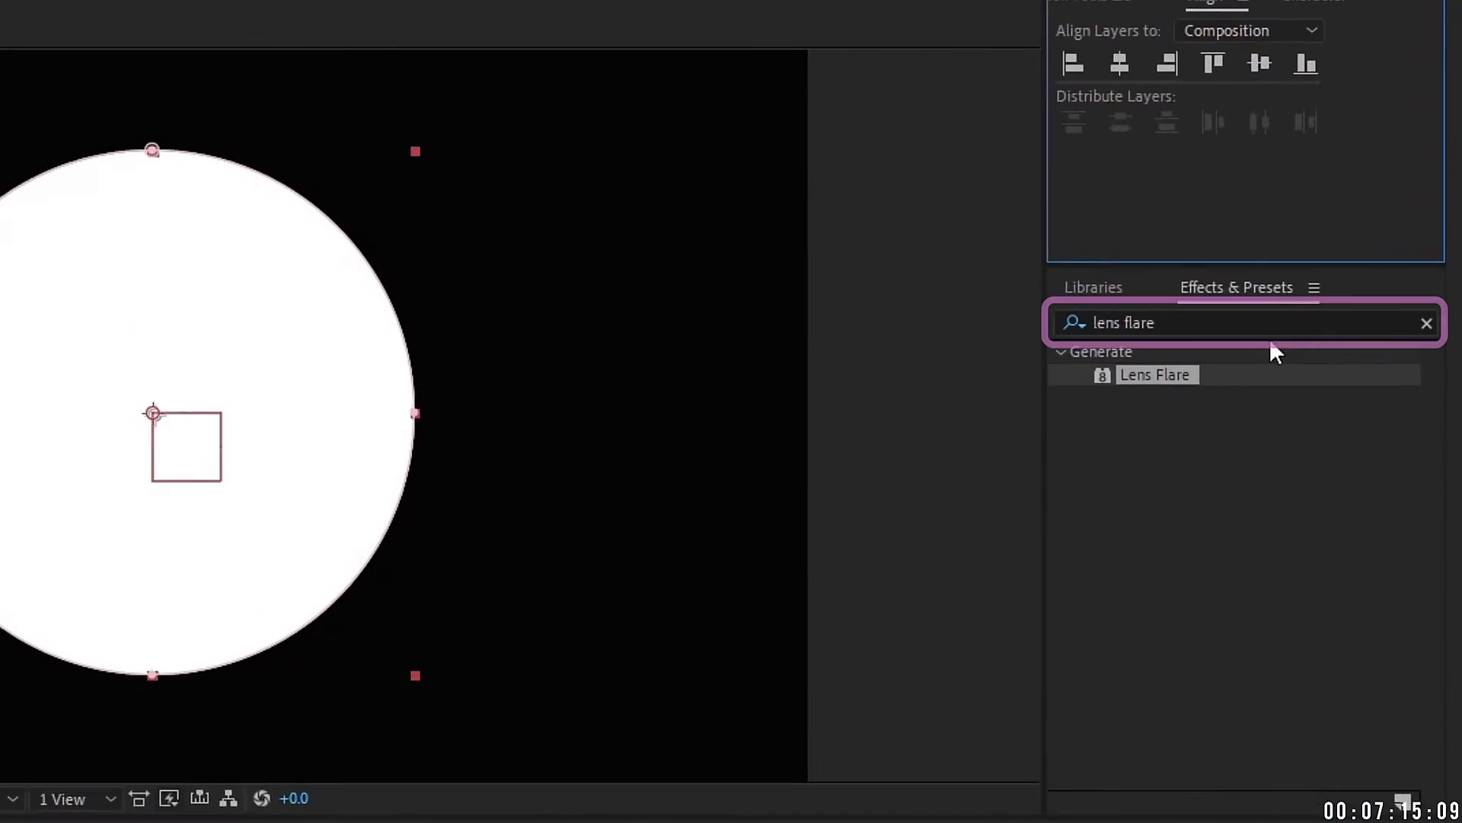
Step: Apply the Audio Spectrum effect to SPECTRUM and hide the mask path outline
click(1300, 274)
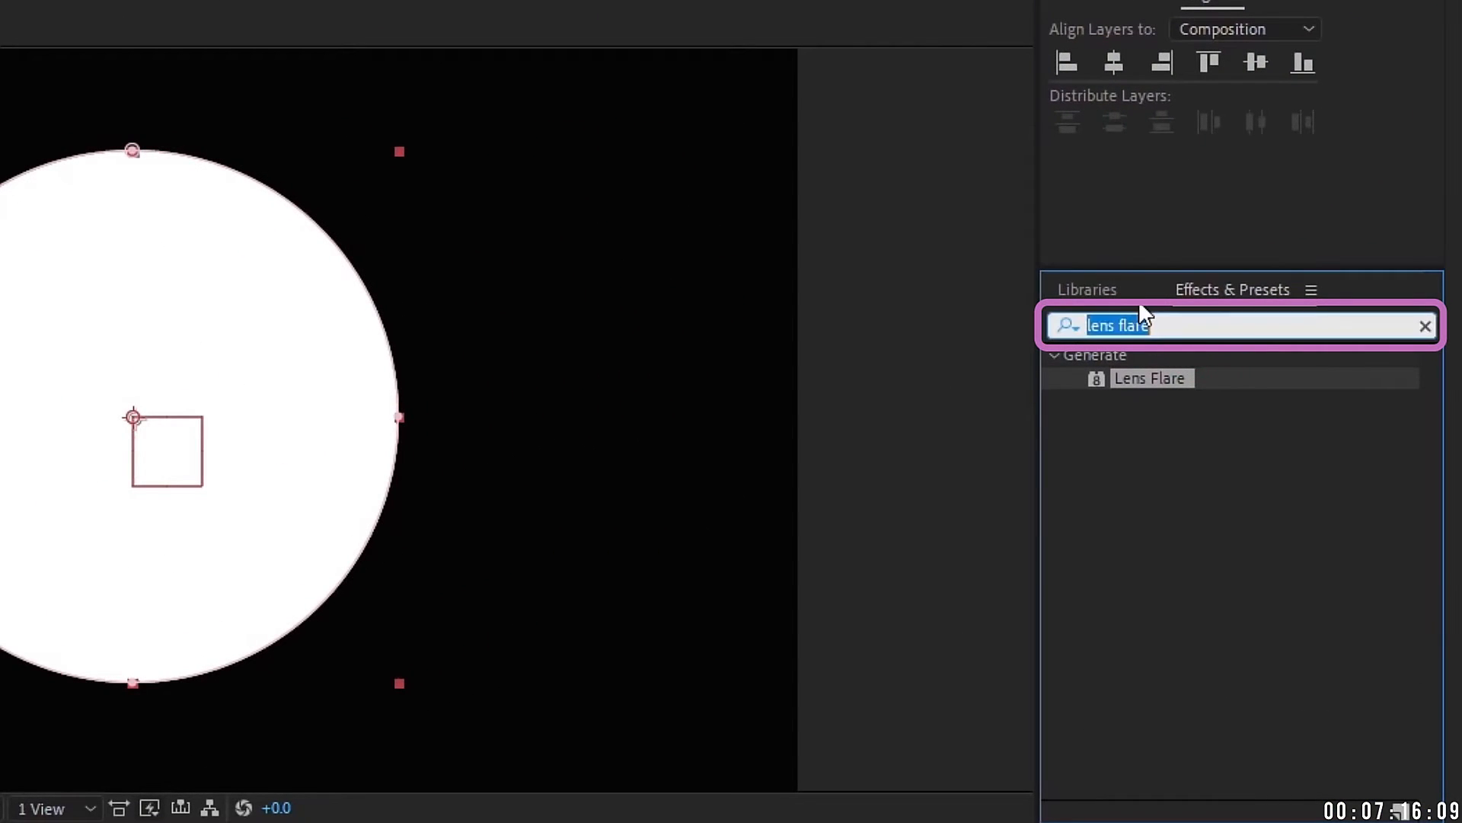
text(audio)
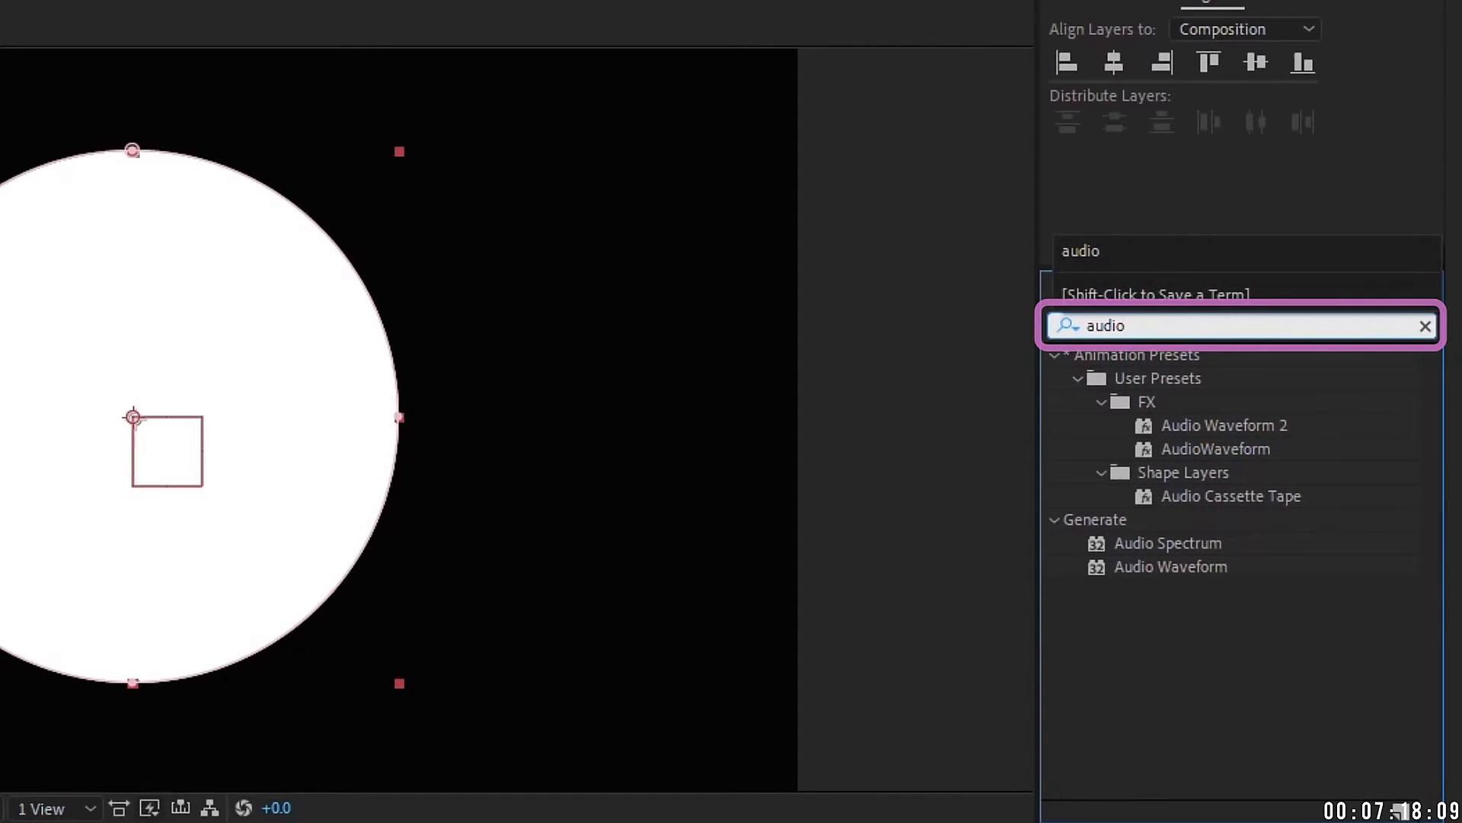
click(1052, 355)
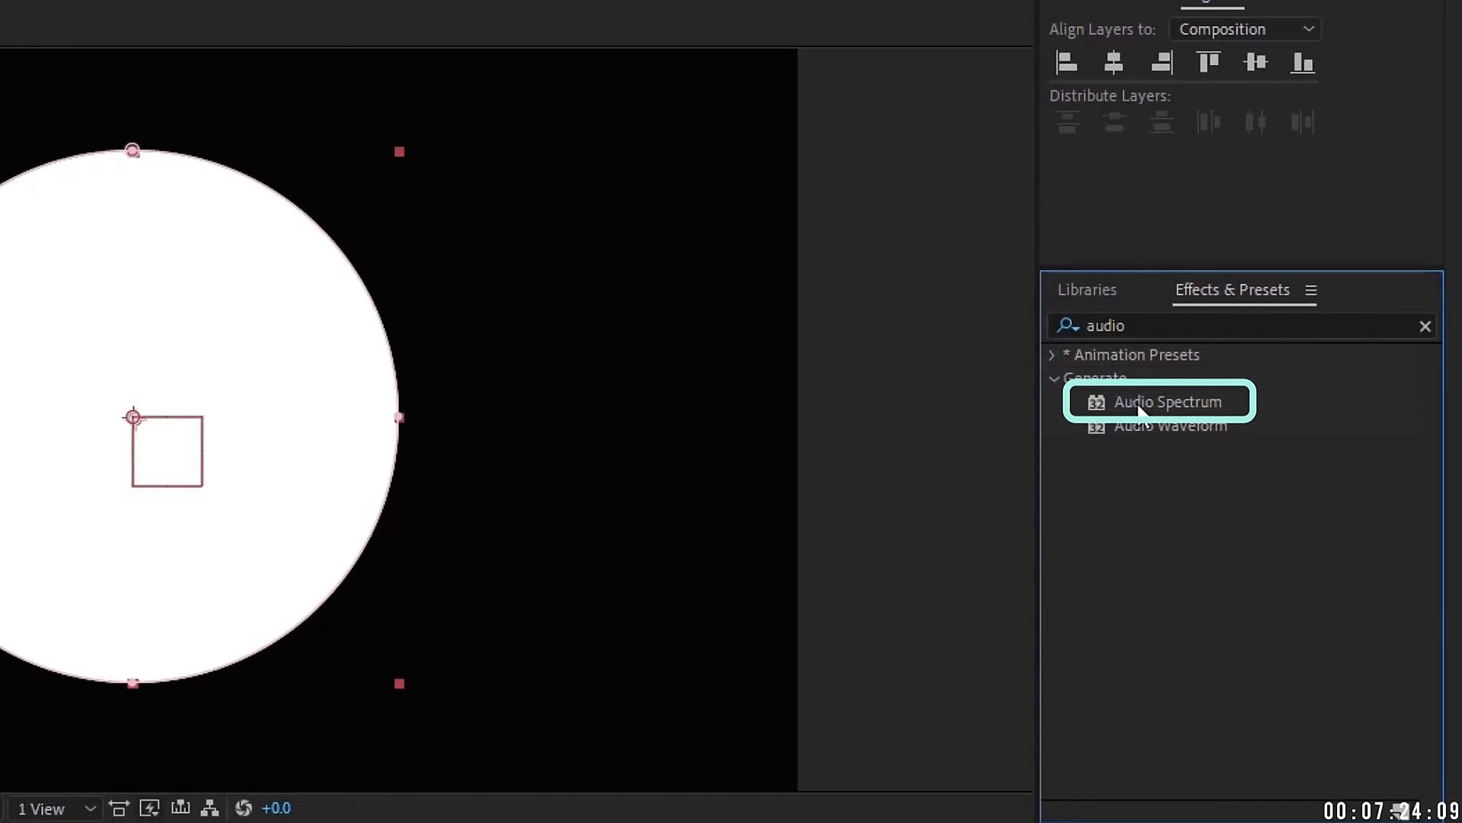
double_click(1180, 408)
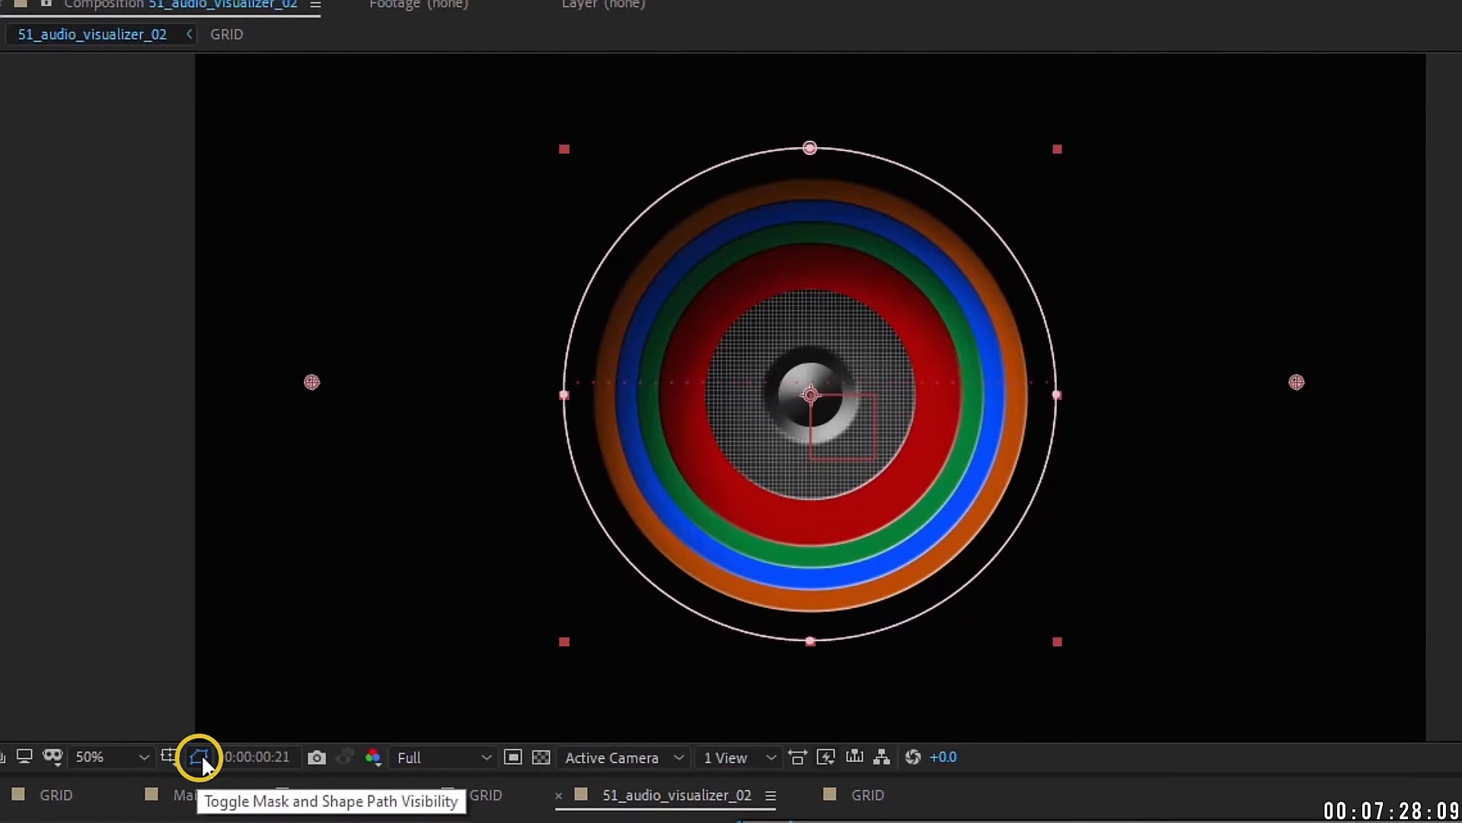
click(201, 757)
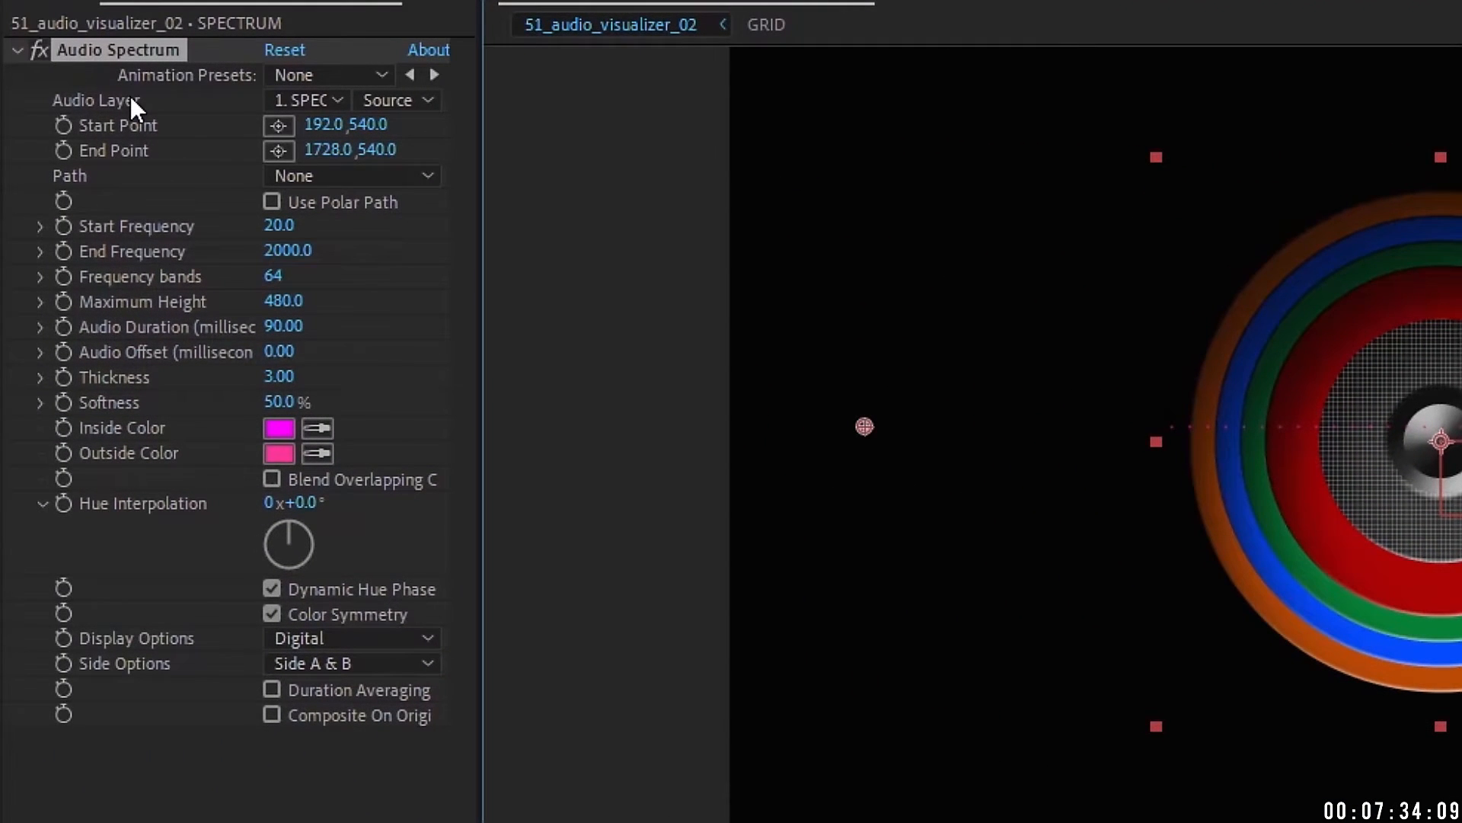
Step: Set the Audio Spectrum's Audio Layer to simplest_answer.wav and its Path to Mask 1
click(311, 100)
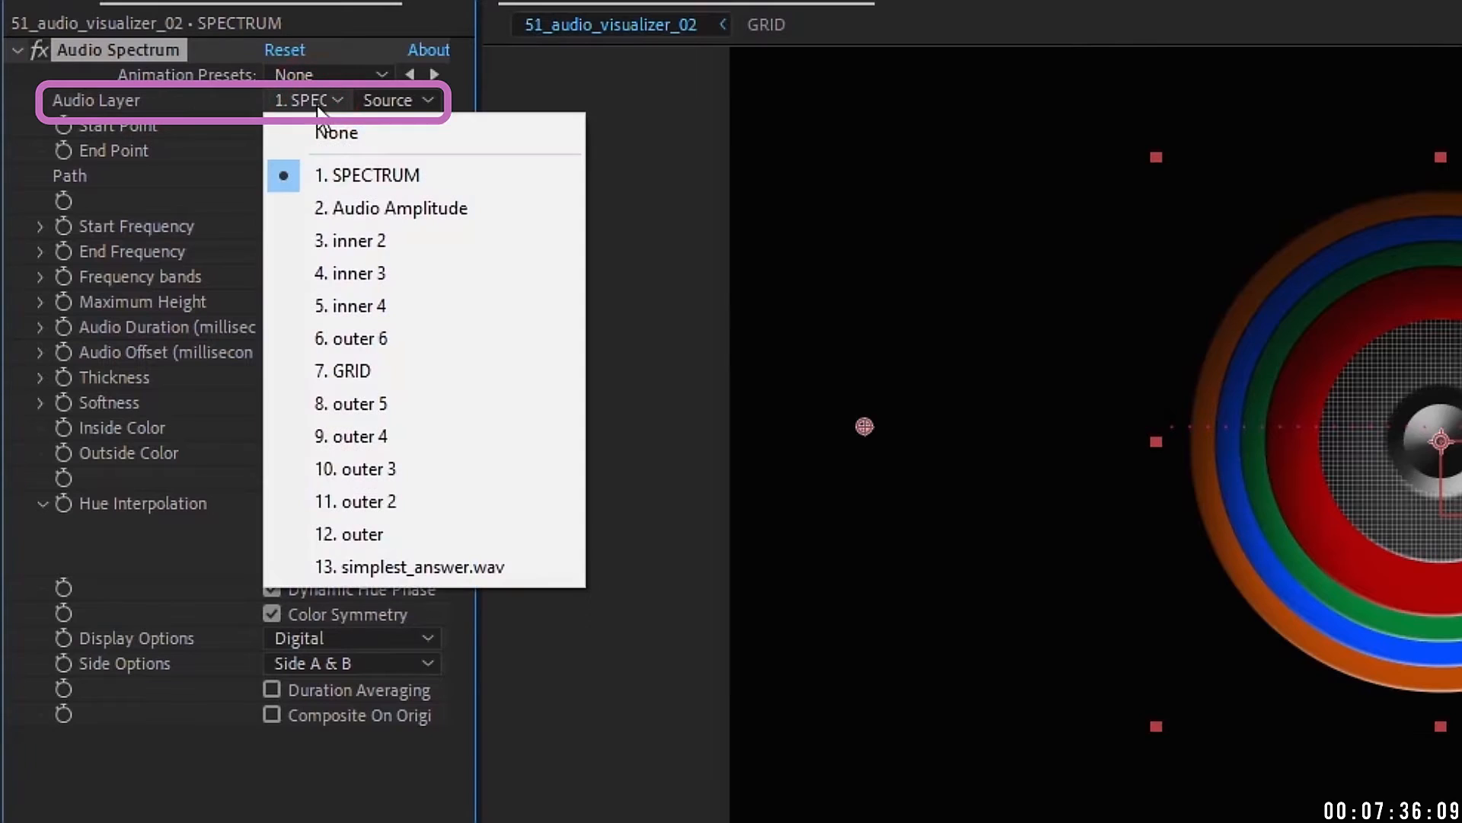
click(419, 565)
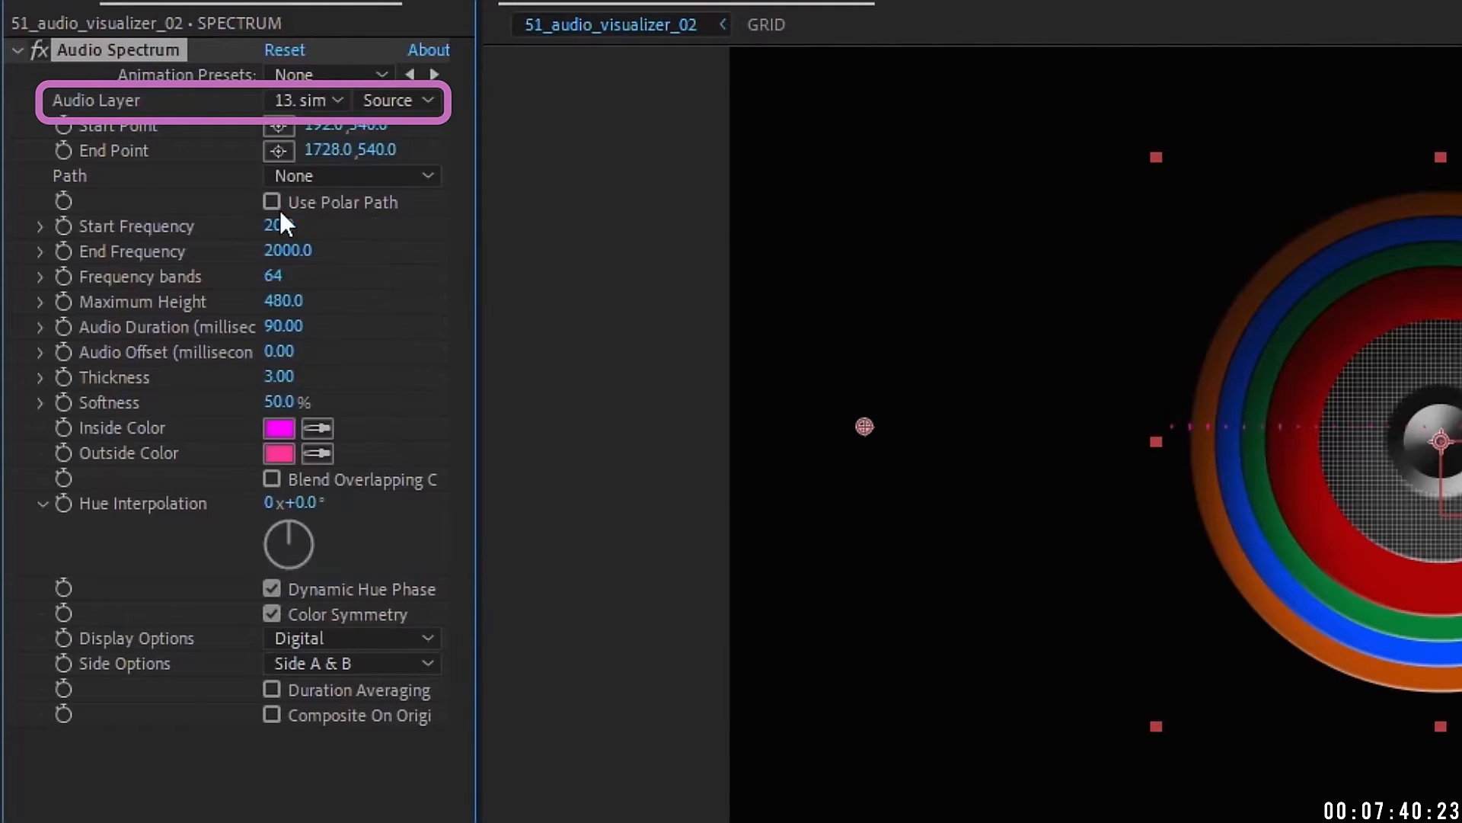
click(358, 177)
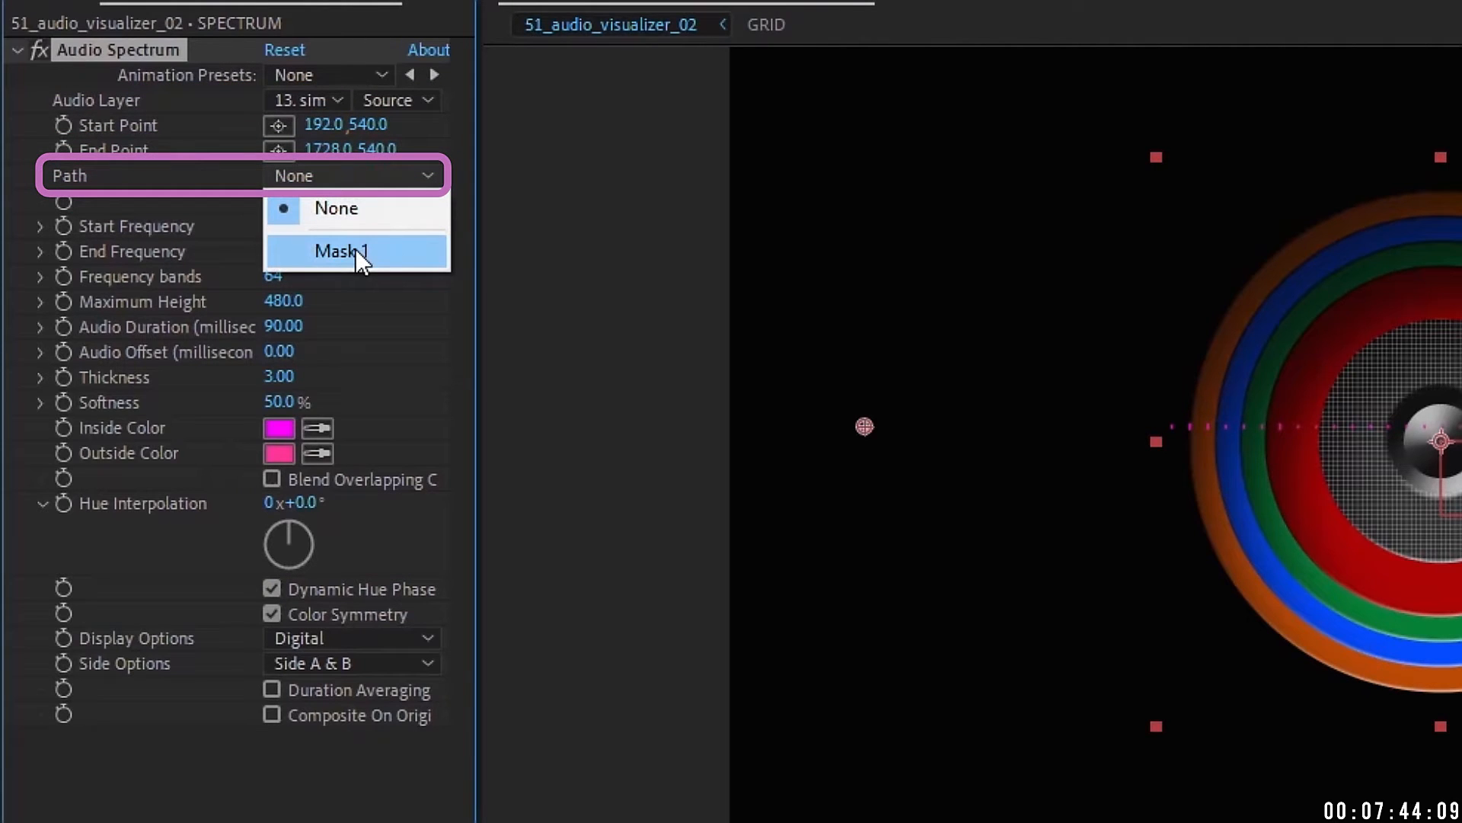
click(355, 250)
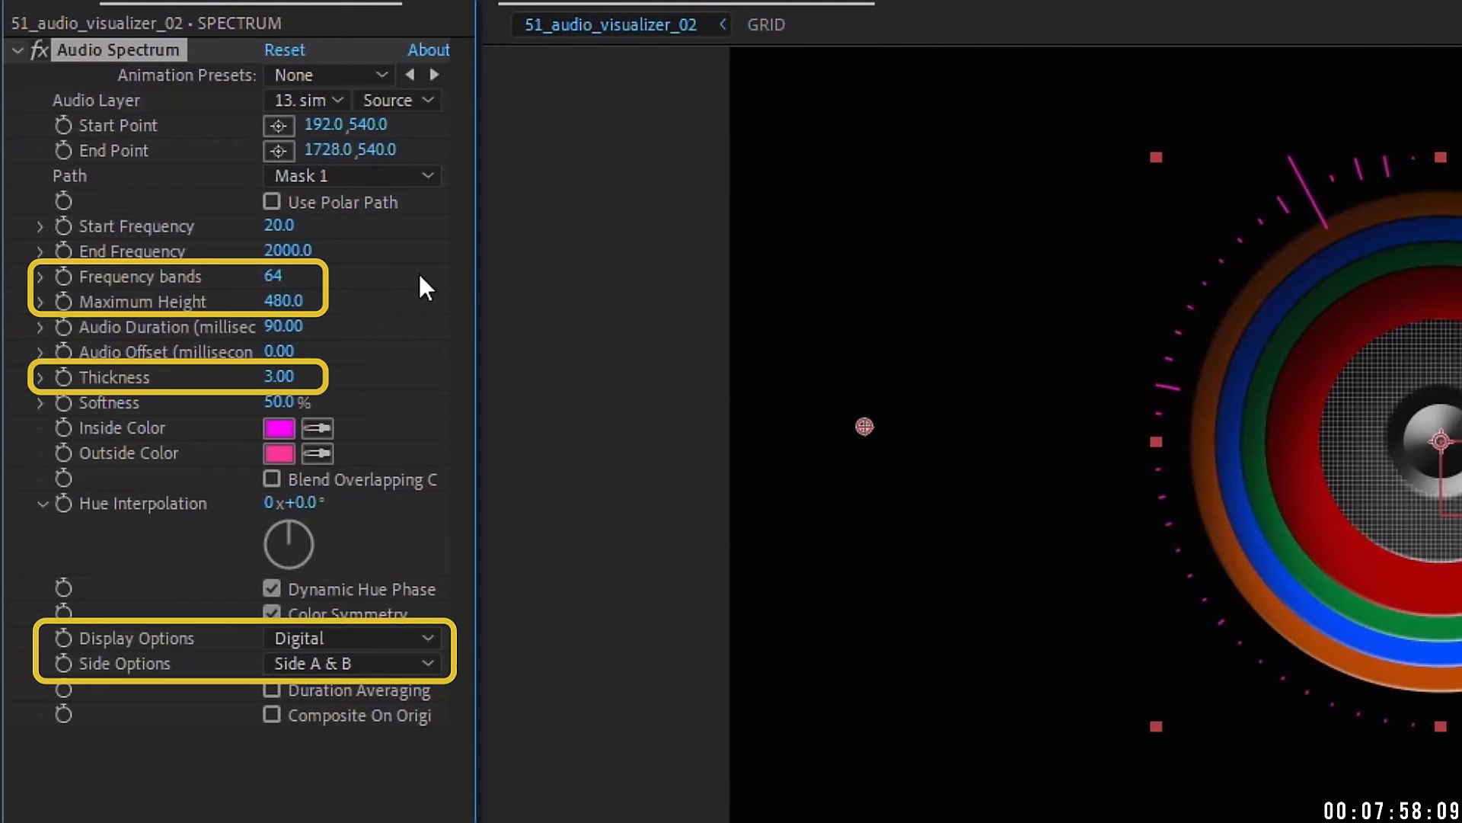
Step: Set 181 frequency bands, maximum height 270, thickness 4.90, softness 0 and Hue Interpolation 0
drag(272, 276, 368, 278)
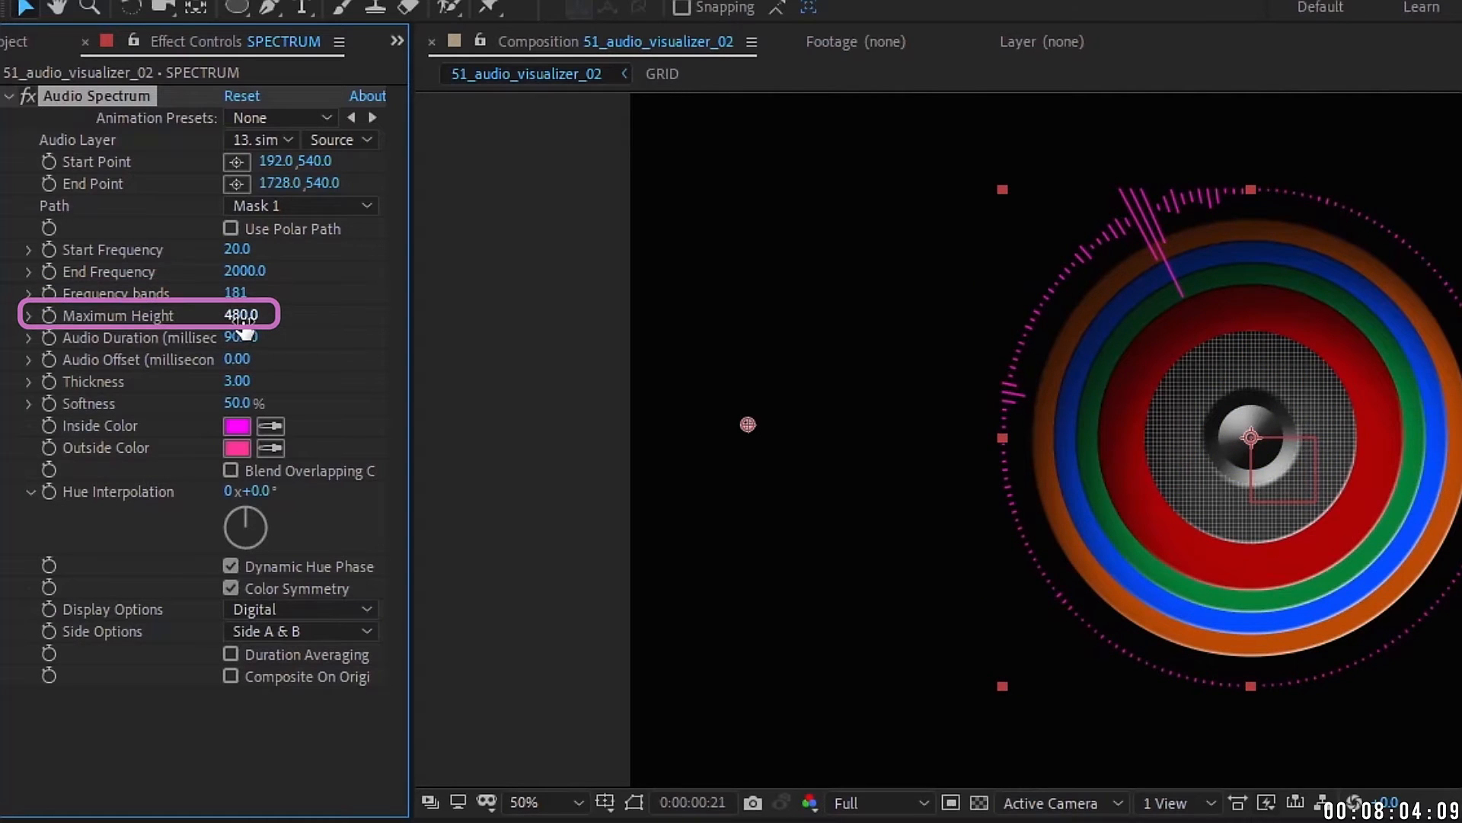
mouse_move(229, 315)
mouse_down()
mouse_move(196, 310)
mouse_move(207, 304)
mouse_up()
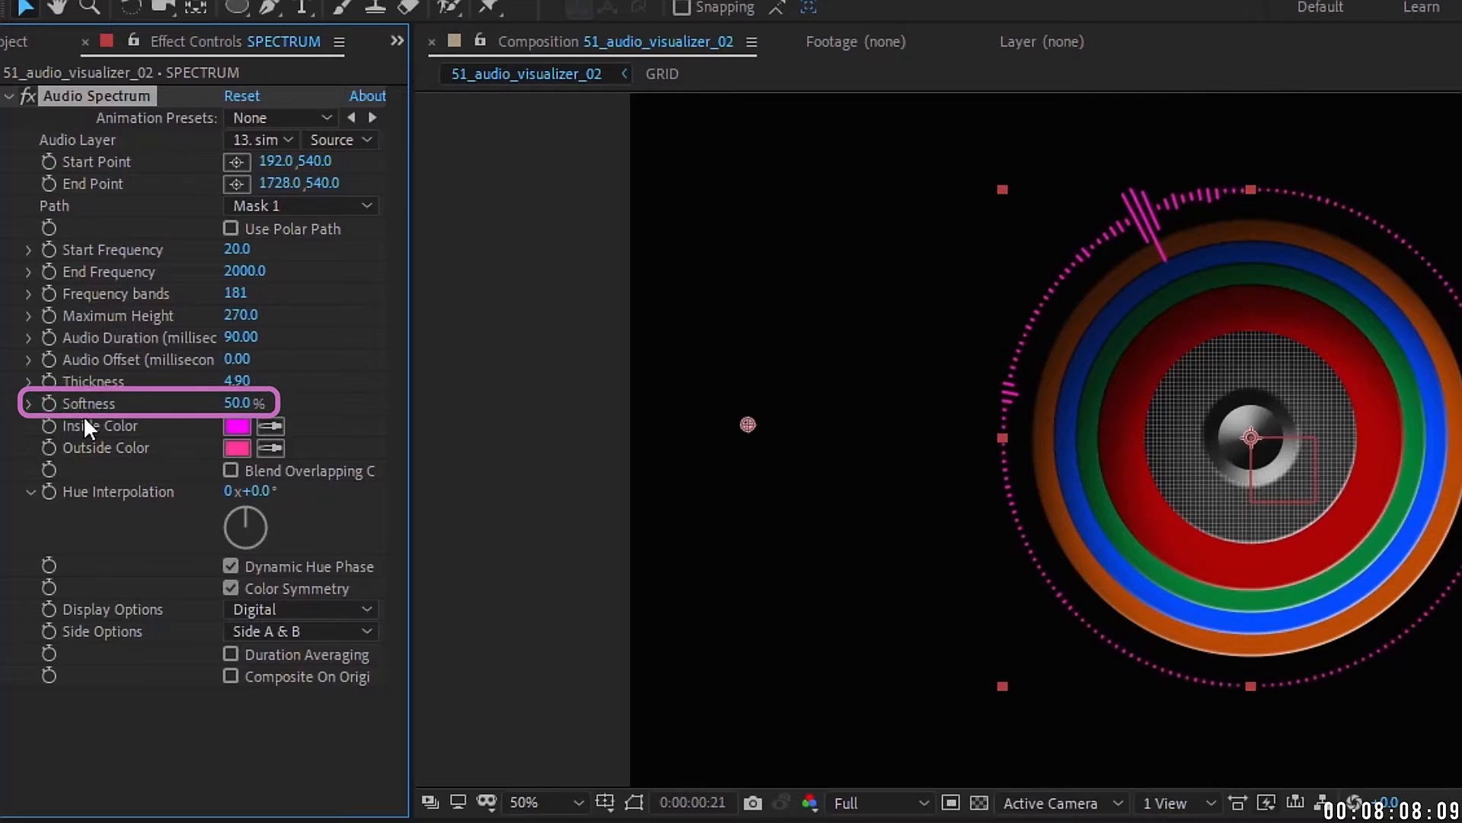
drag(238, 403, 235, 403)
drag(240, 490, 424, 424)
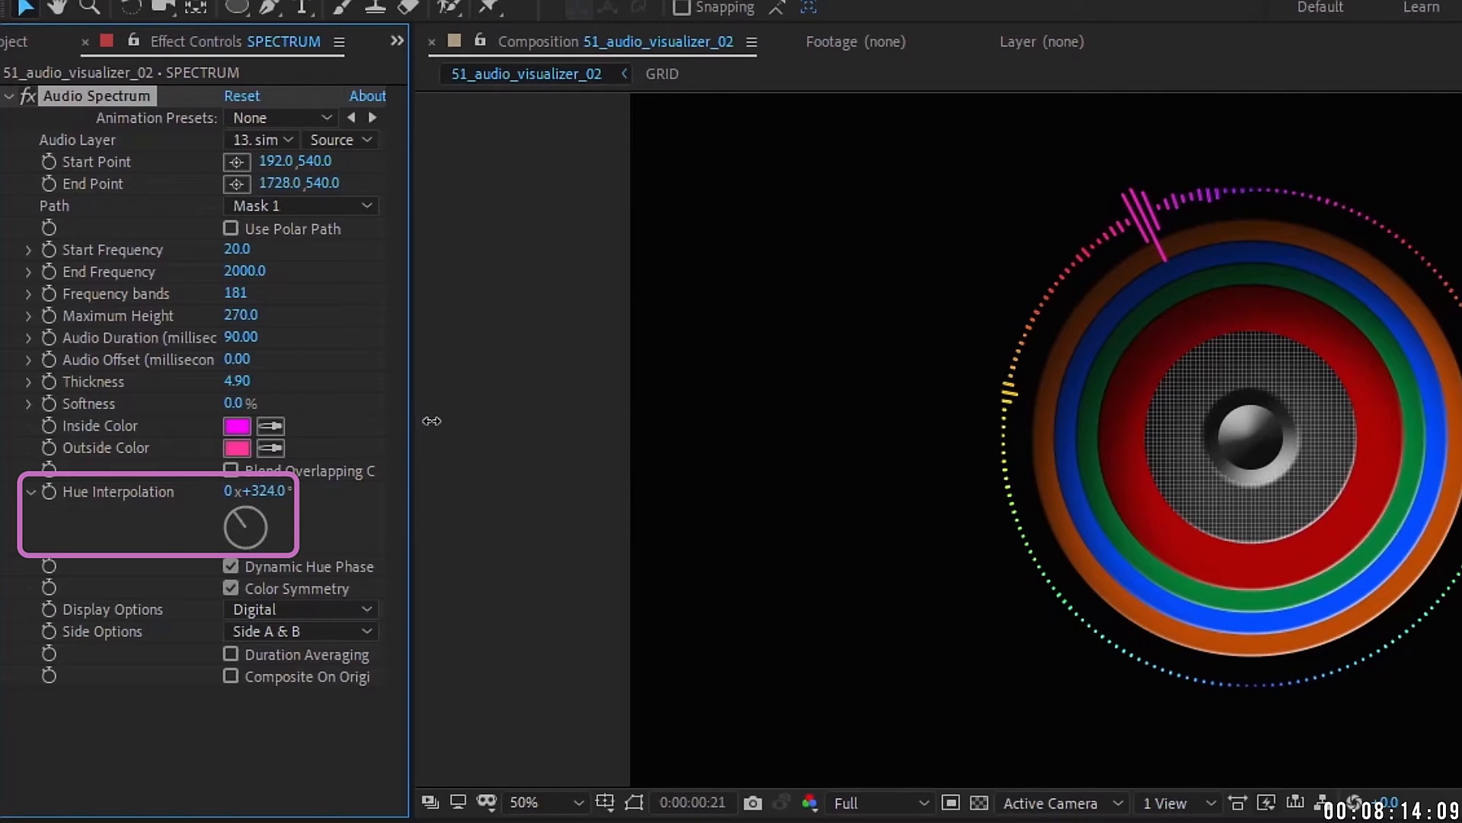
click(267, 490)
text(0)
key(Return)
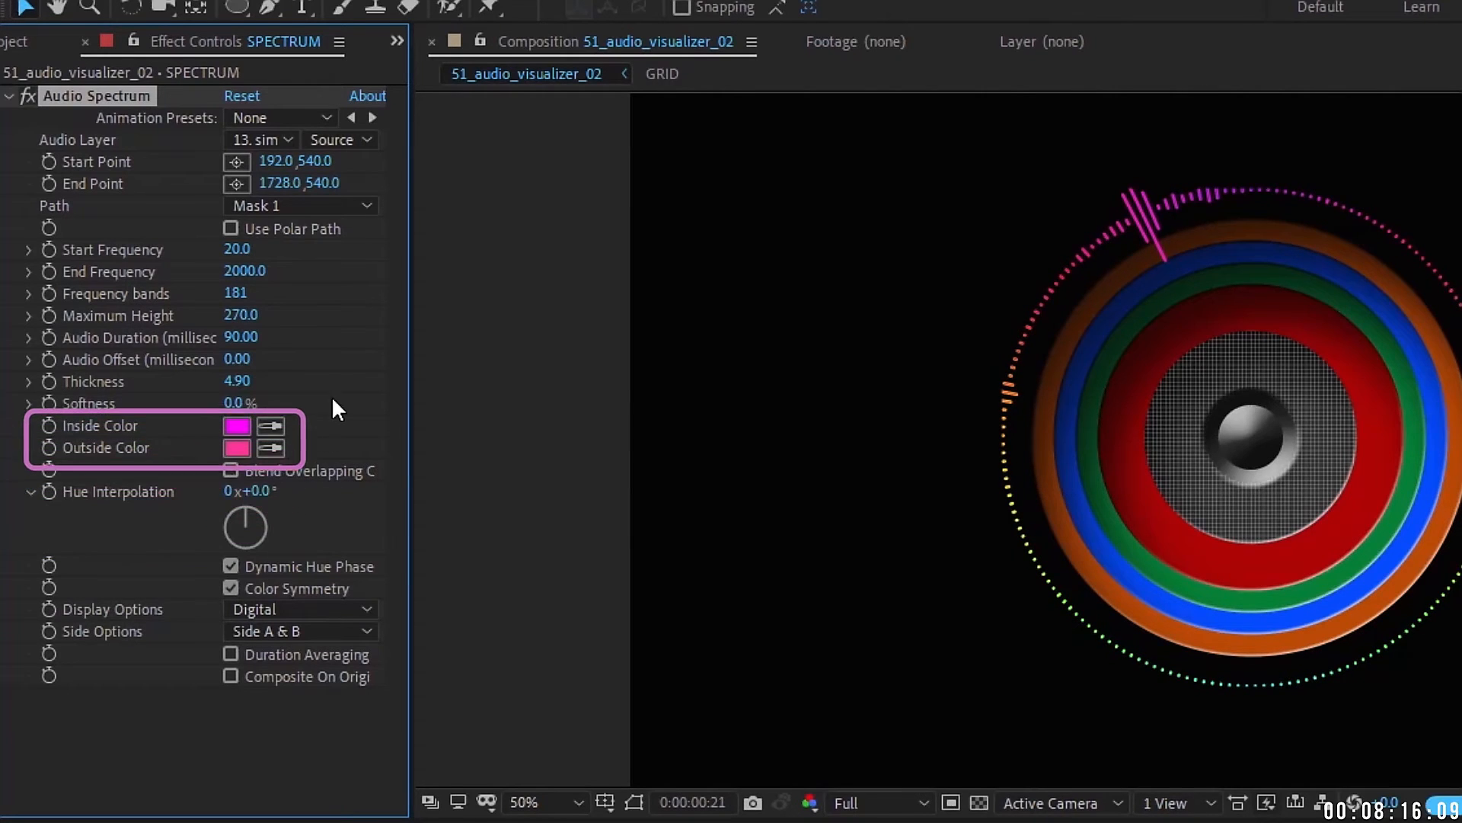
click(236, 425)
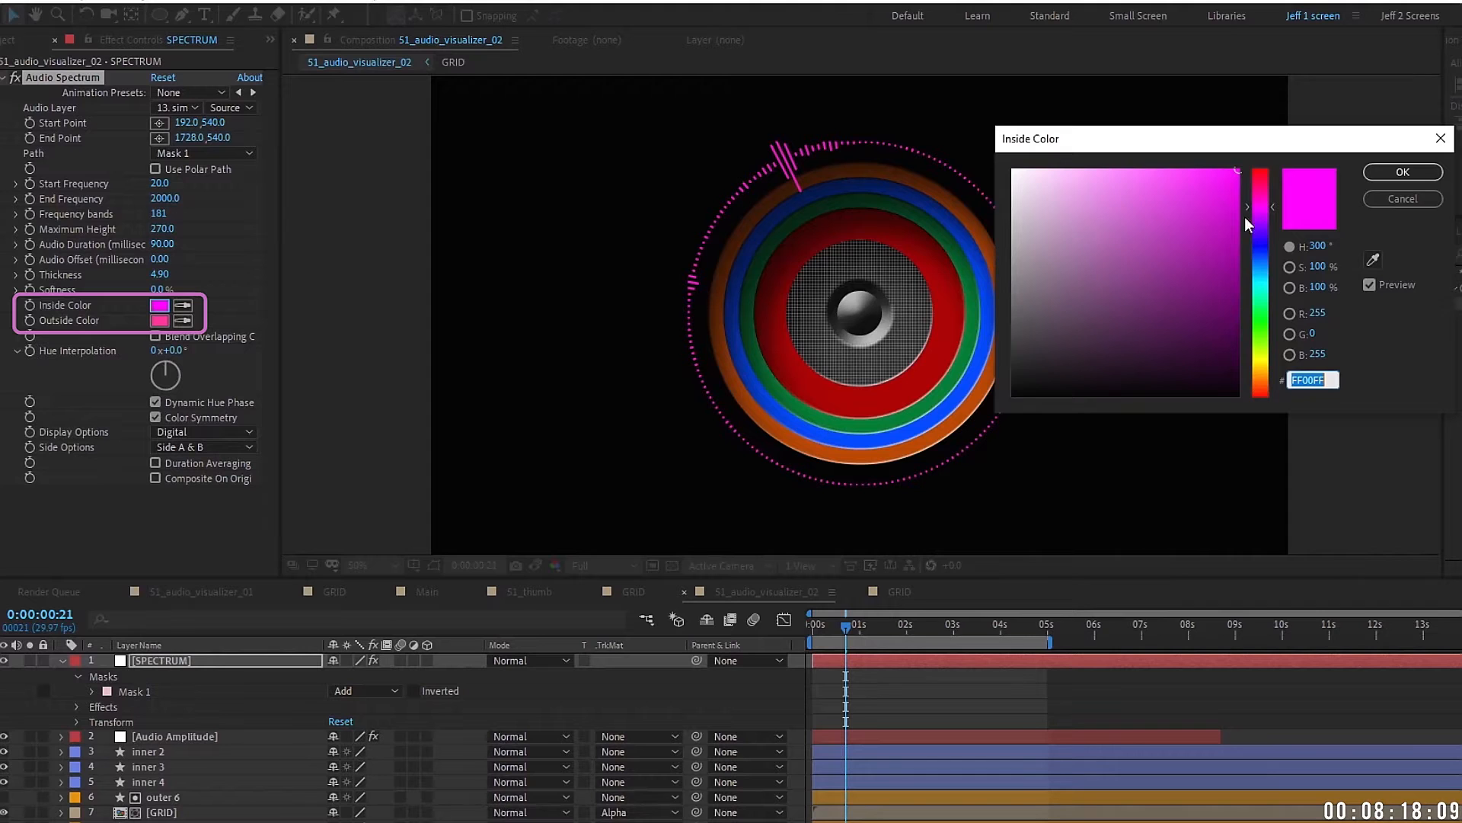
Step: Set both the inside and outside spectrum colours to cyan
key(ctrl+v)
key(Return)
click(159, 320)
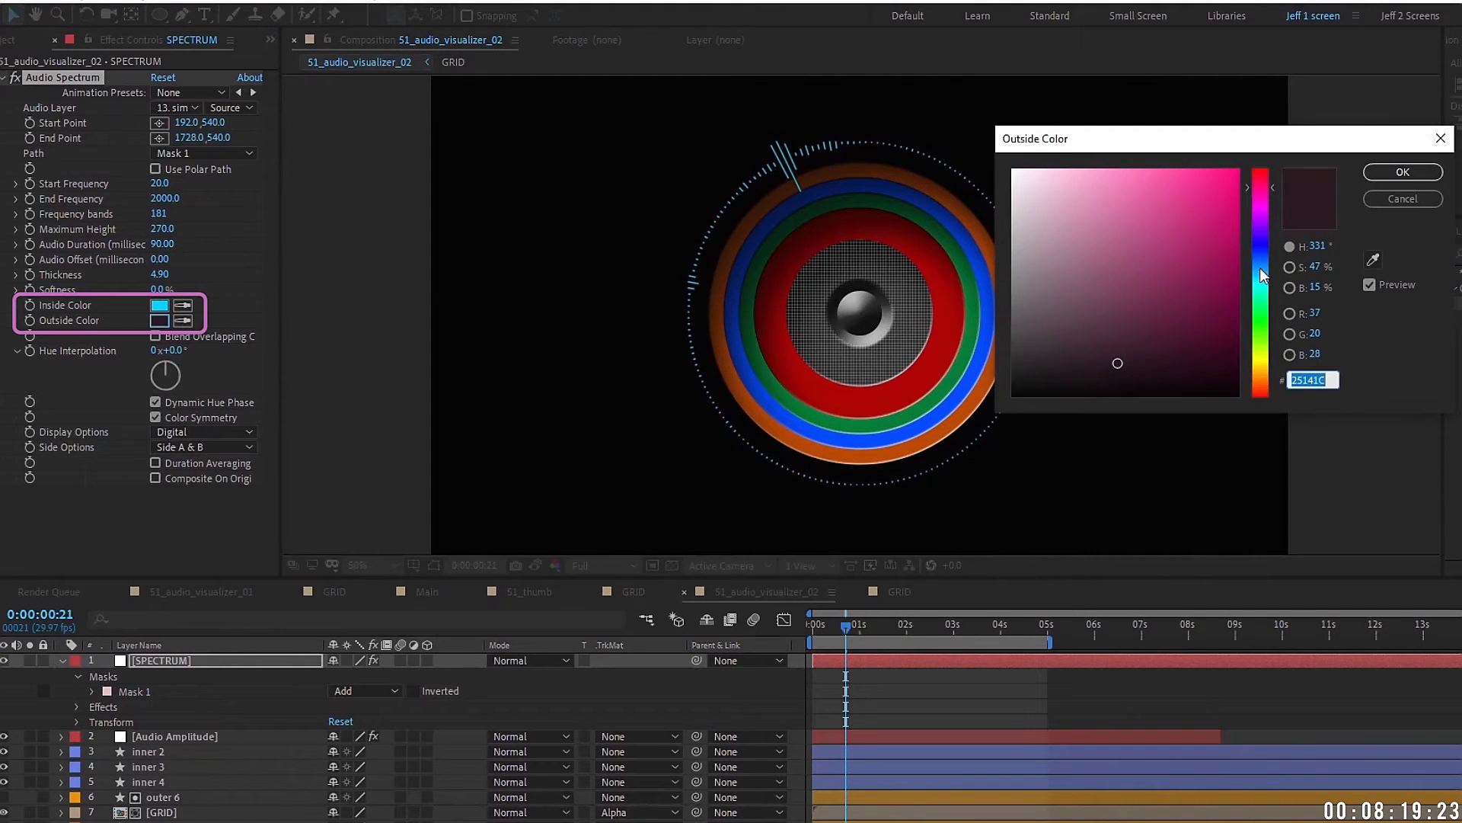
key(ctrl+v)
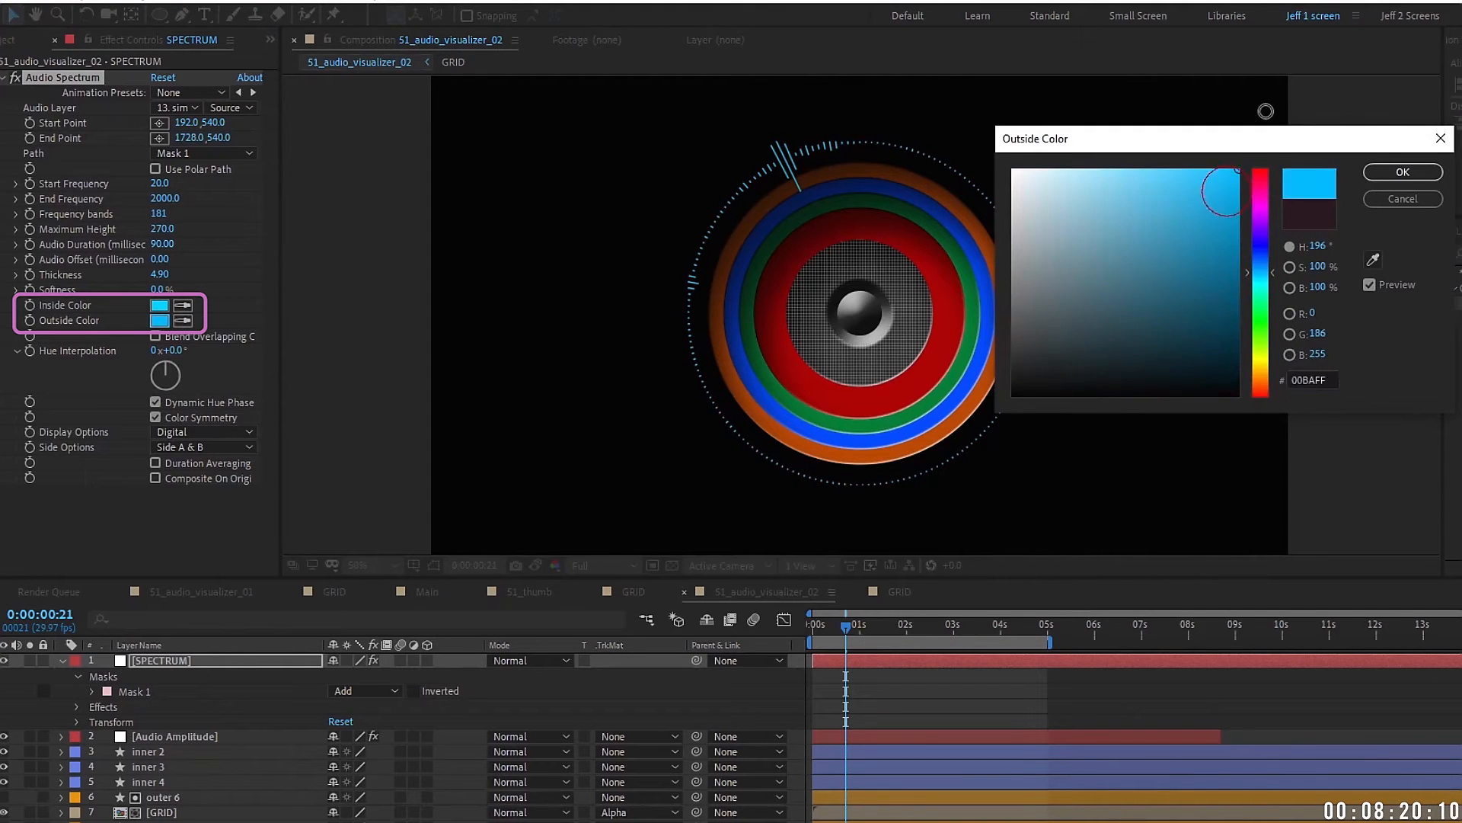
click(1404, 172)
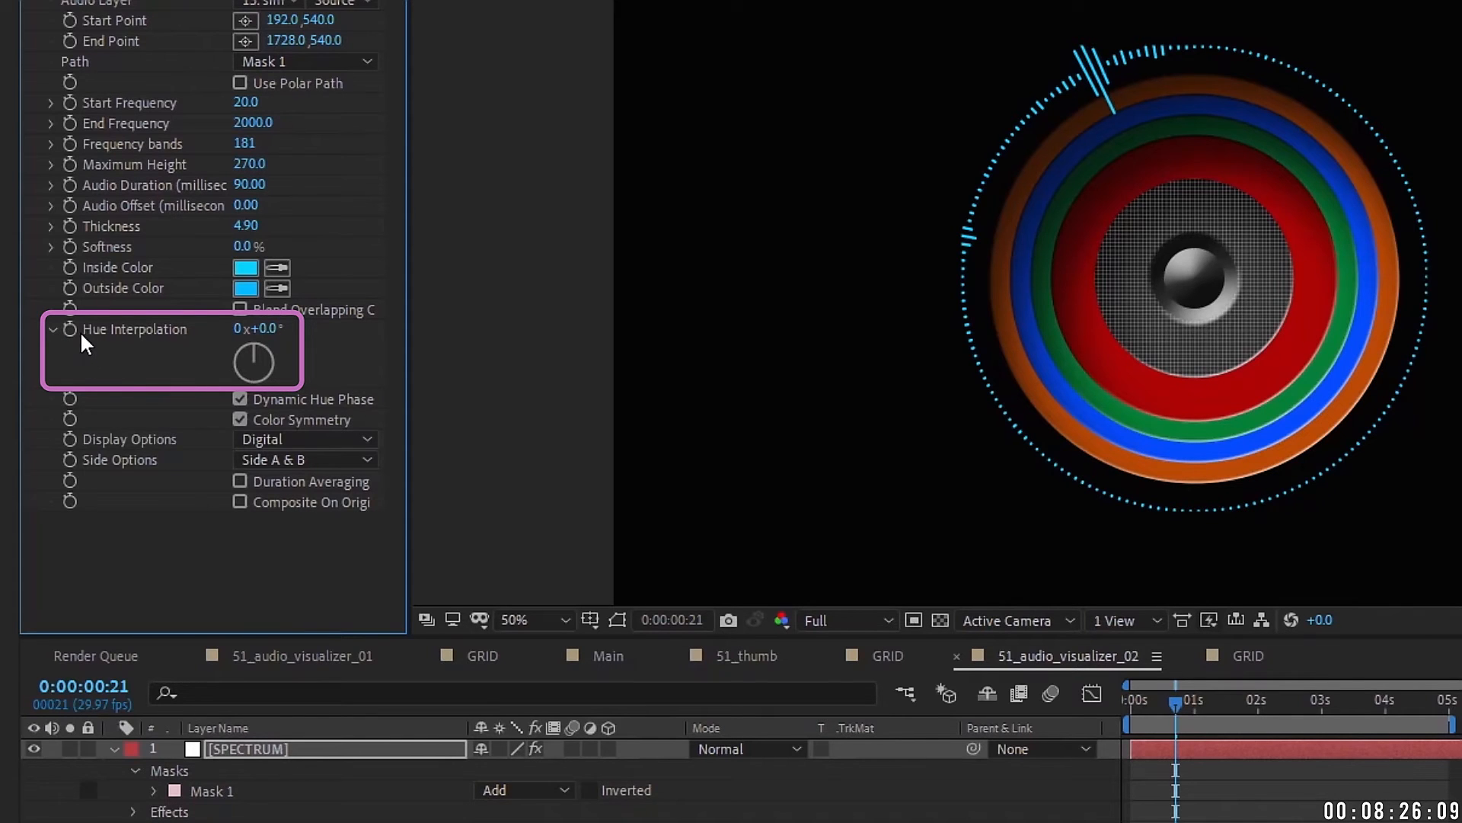
Step: Add a time* expression to the Hue Interpolation property
alt+click(69, 328)
text(time)
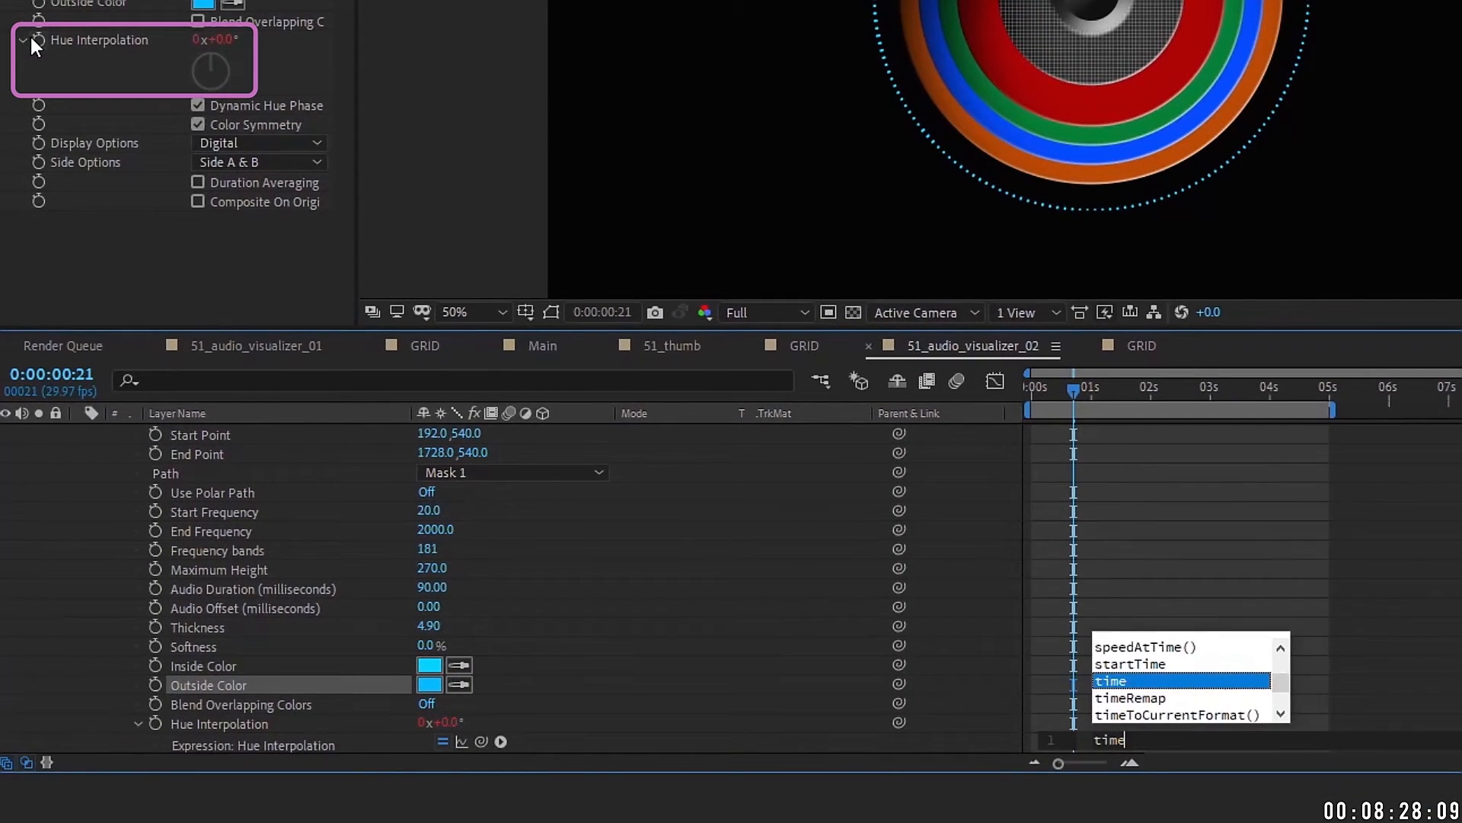
text(*)
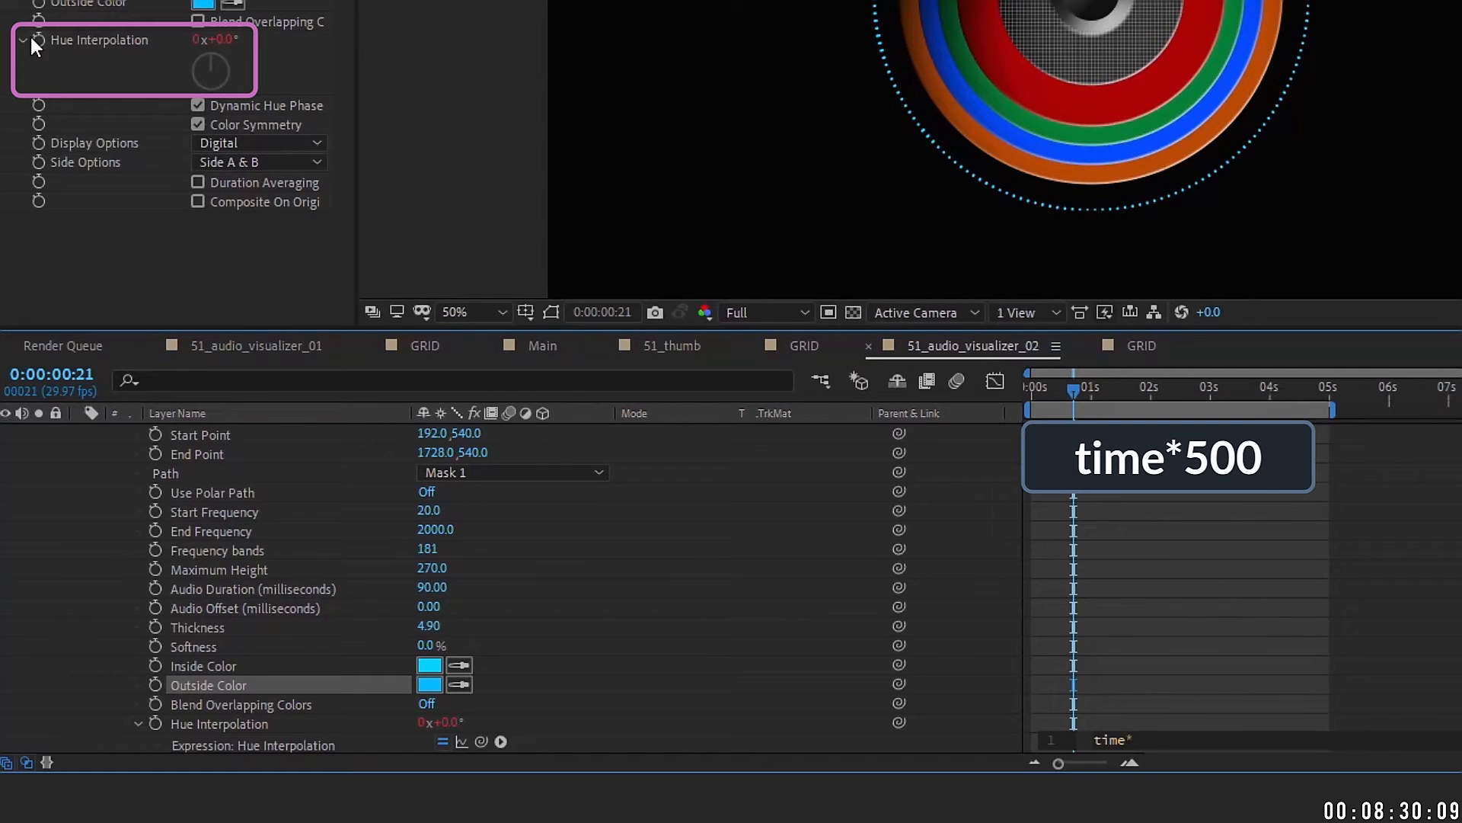
click(1142, 488)
scroll(1127, 495, down, 5)
click(1105, 521)
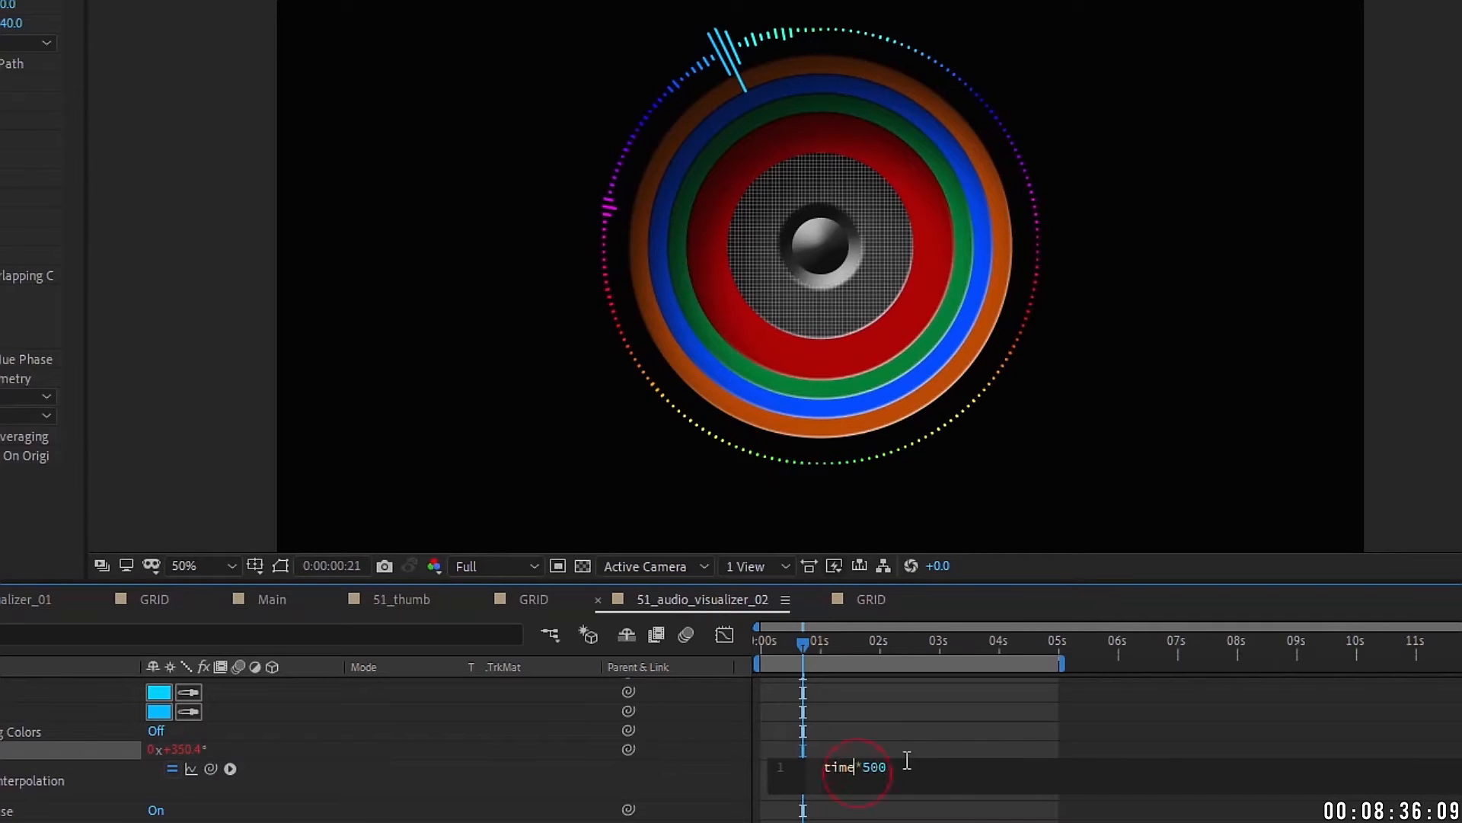
click(893, 726)
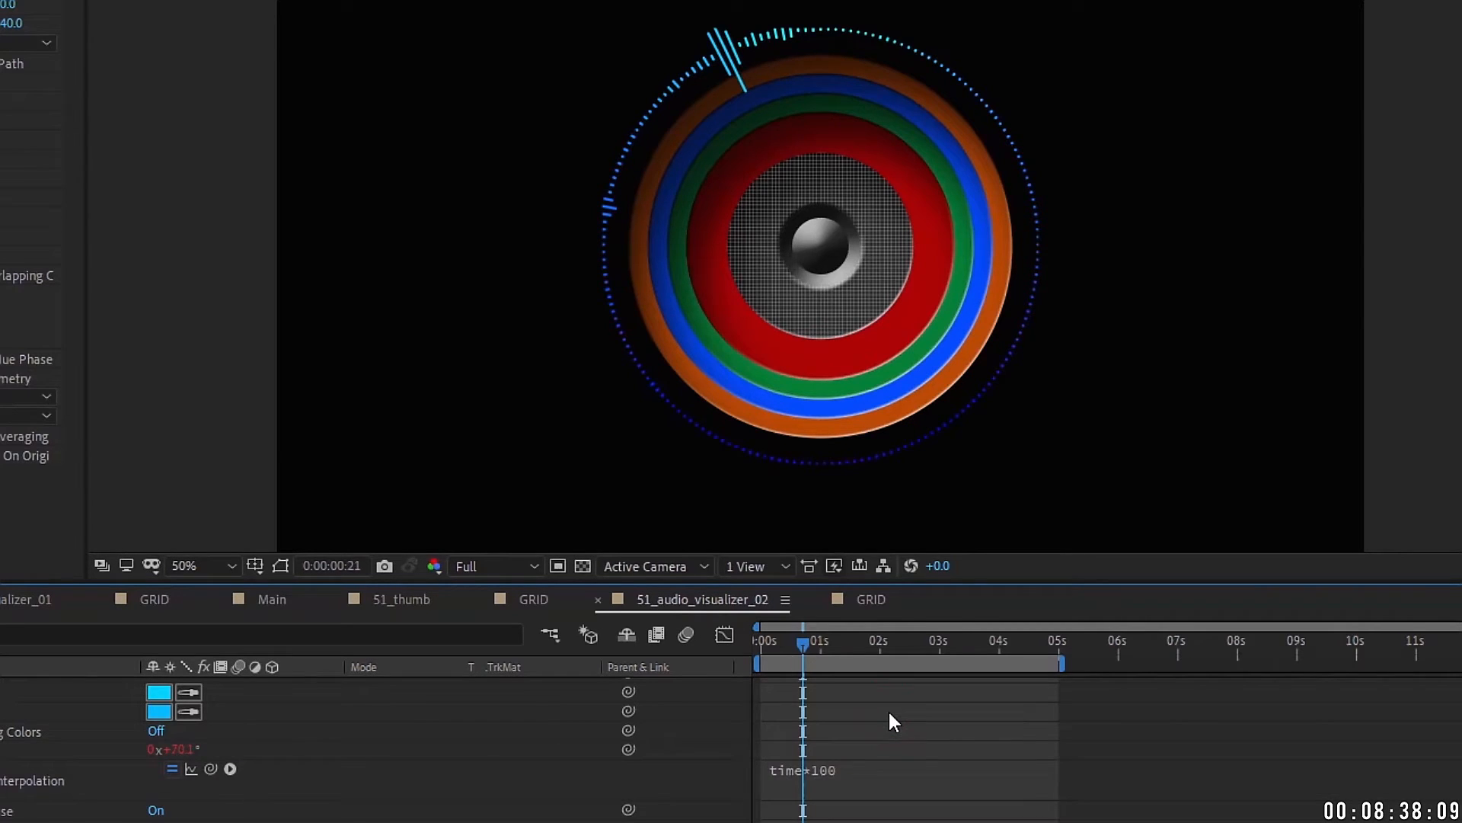
Step: Adjust the hue expression's speed, trying time*1000 before settling on time*150
click(853, 769)
click(892, 759)
text(0)
click(903, 719)
click(937, 765)
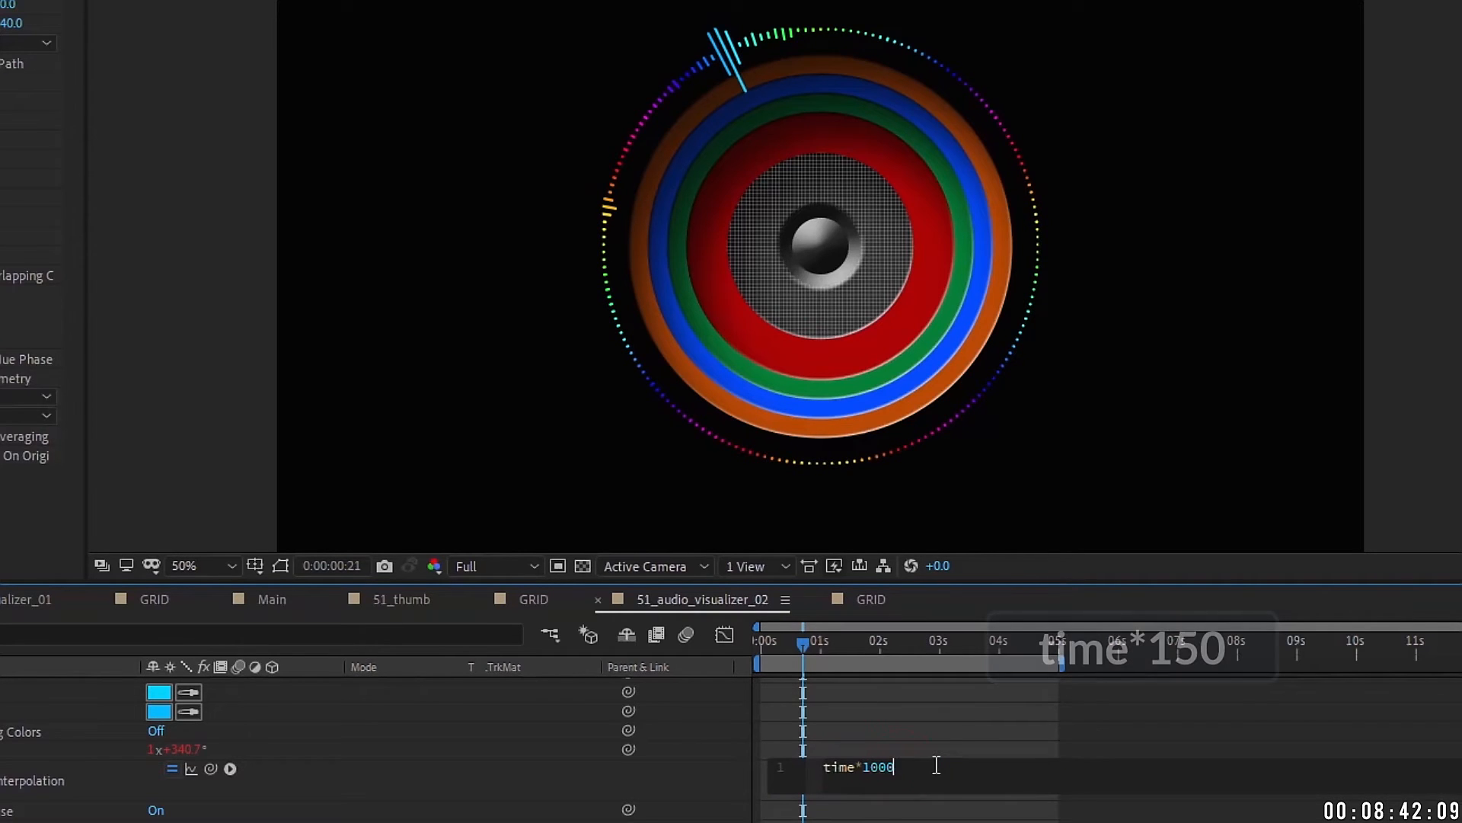
click(853, 716)
scroll(242, 766, up, 6)
click(222, 685)
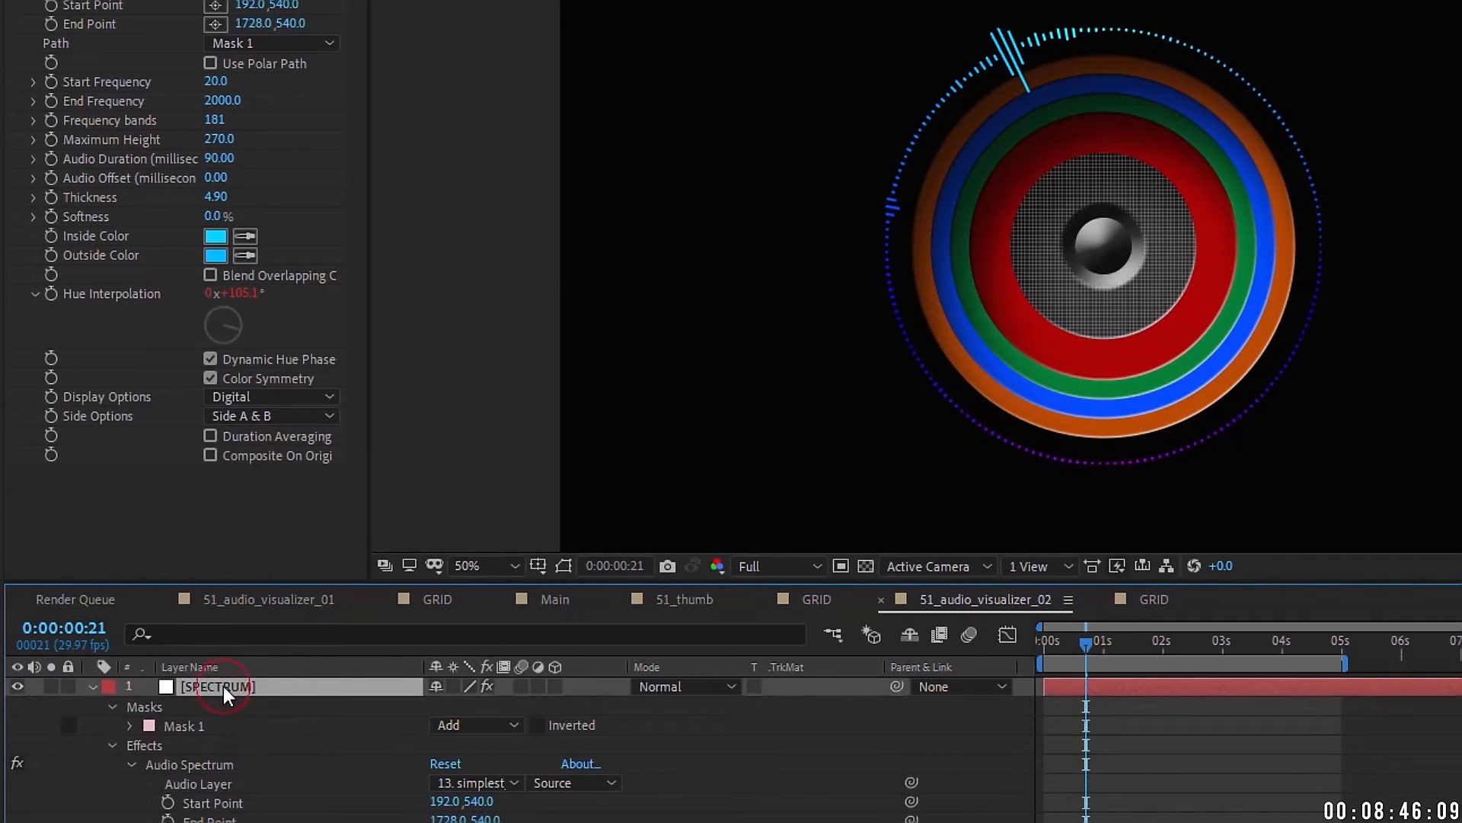
Step: Give the SPECTRUM layer's Rotation the expression time*35 and preview it at a later frame
key(r)
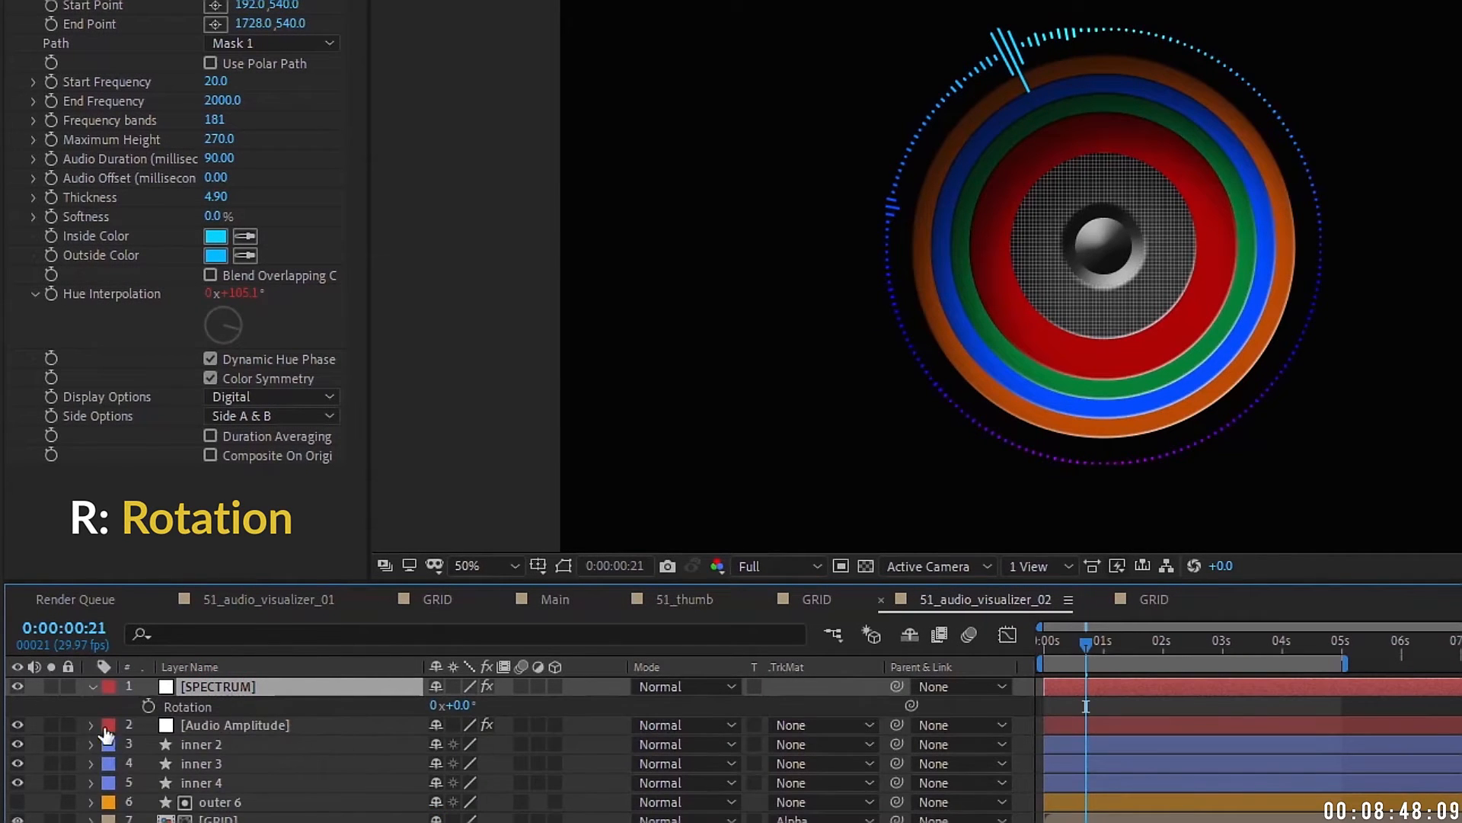
alt+click(148, 707)
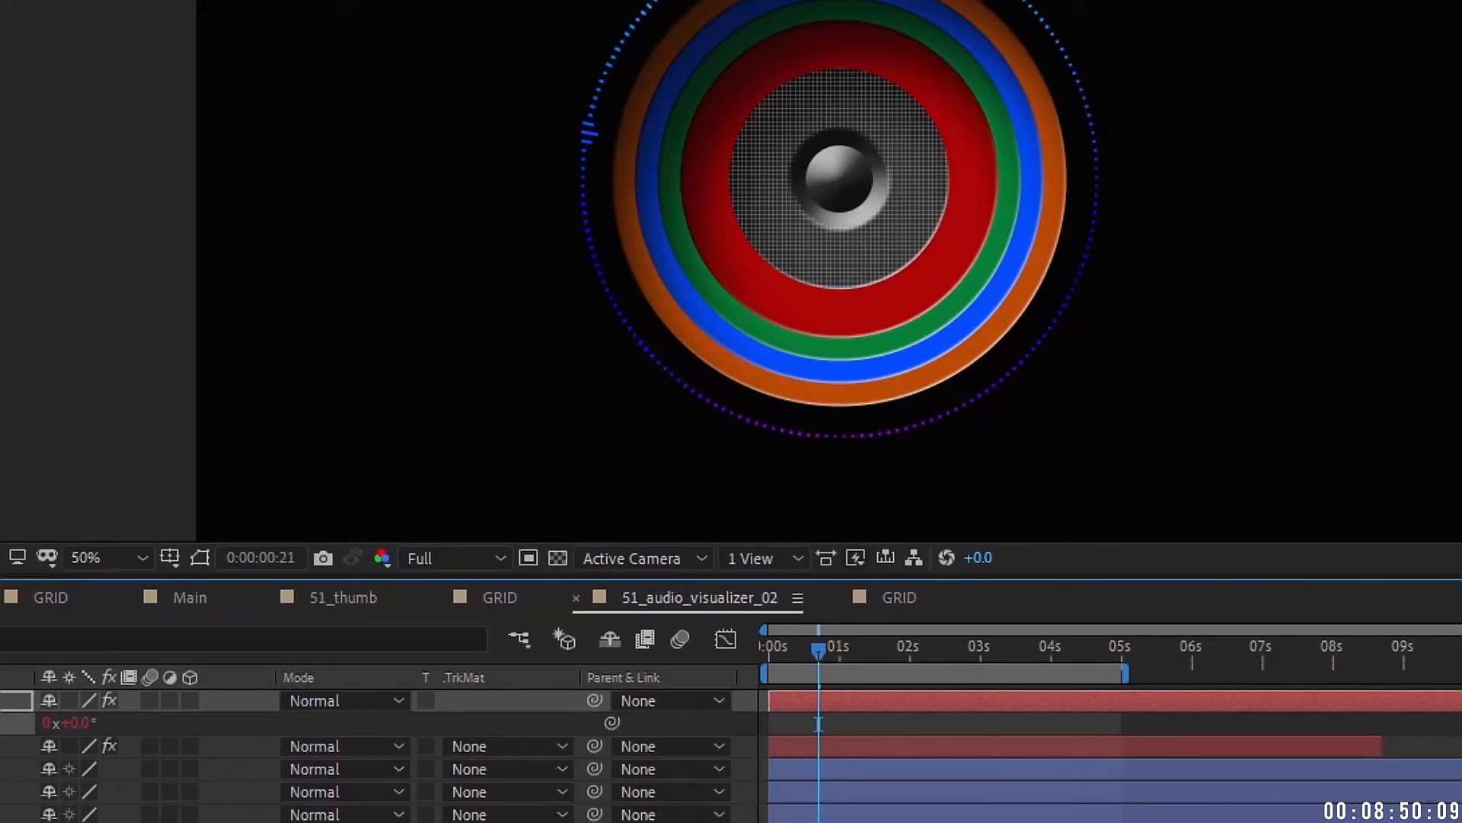
text(time*35)
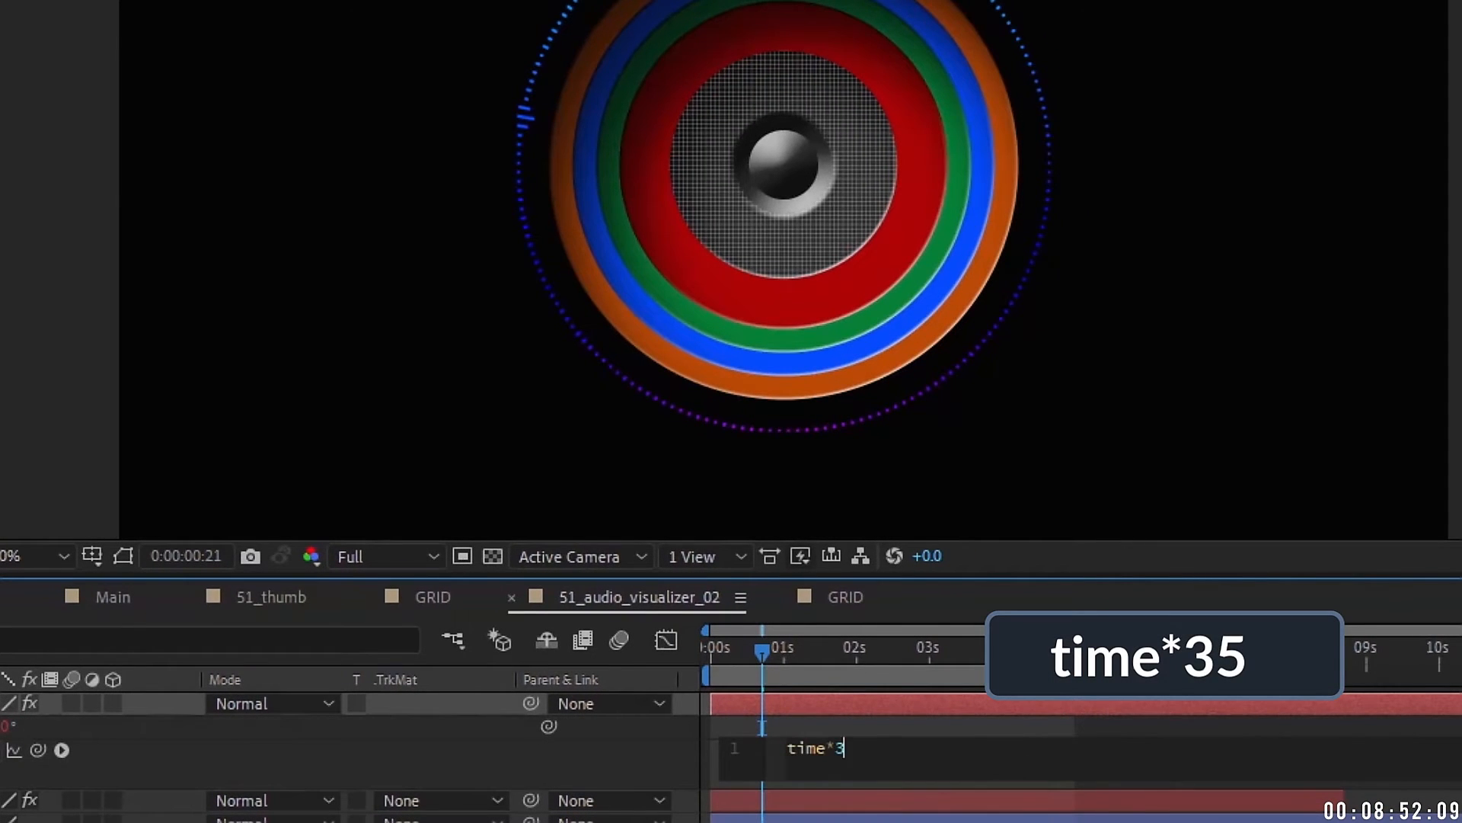
drag(739, 650, 876, 646)
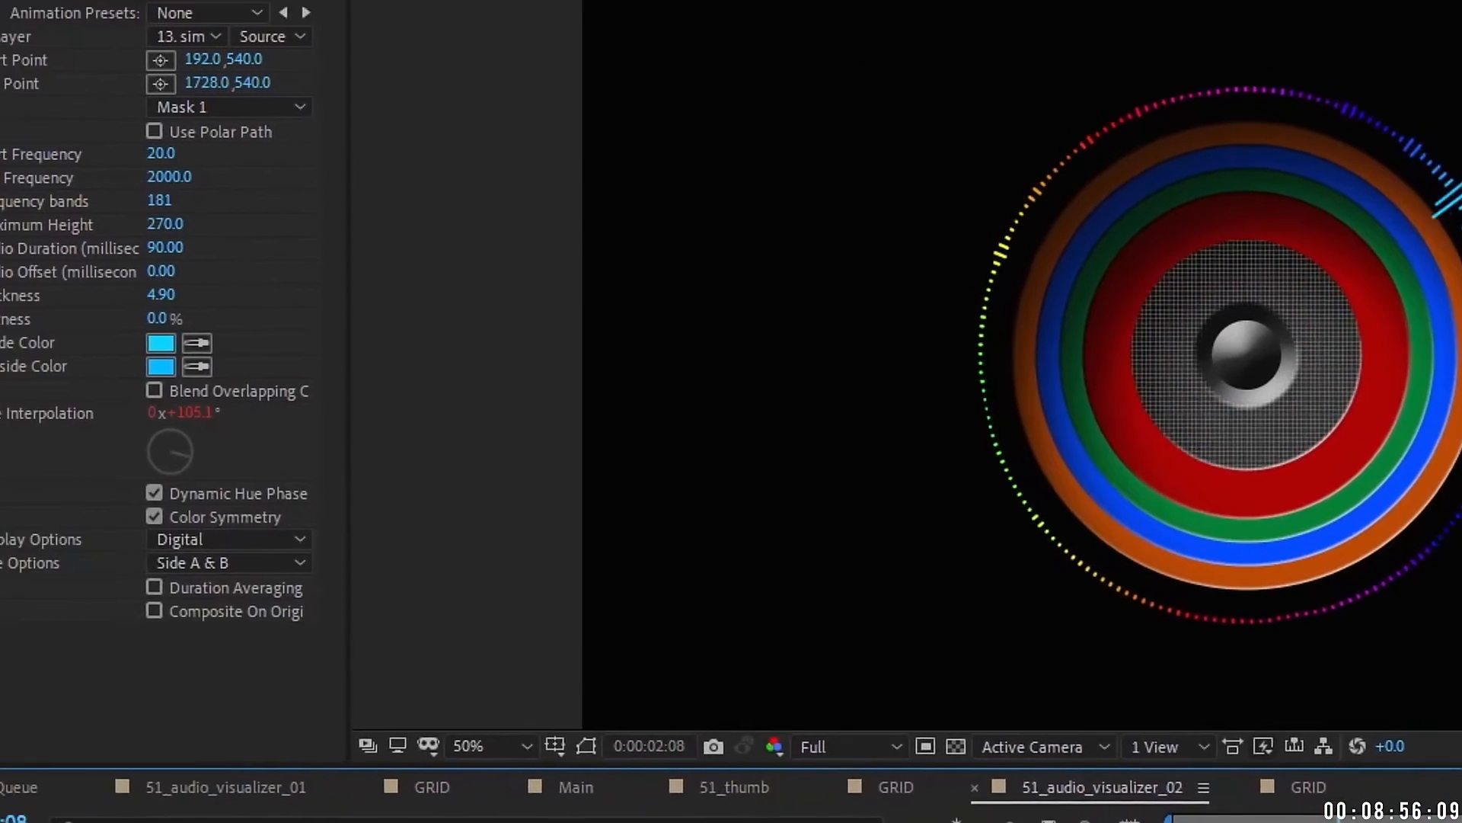
Step: Switch the Audio Spectrum display to Analog dots after trying Analog lines
click(317, 573)
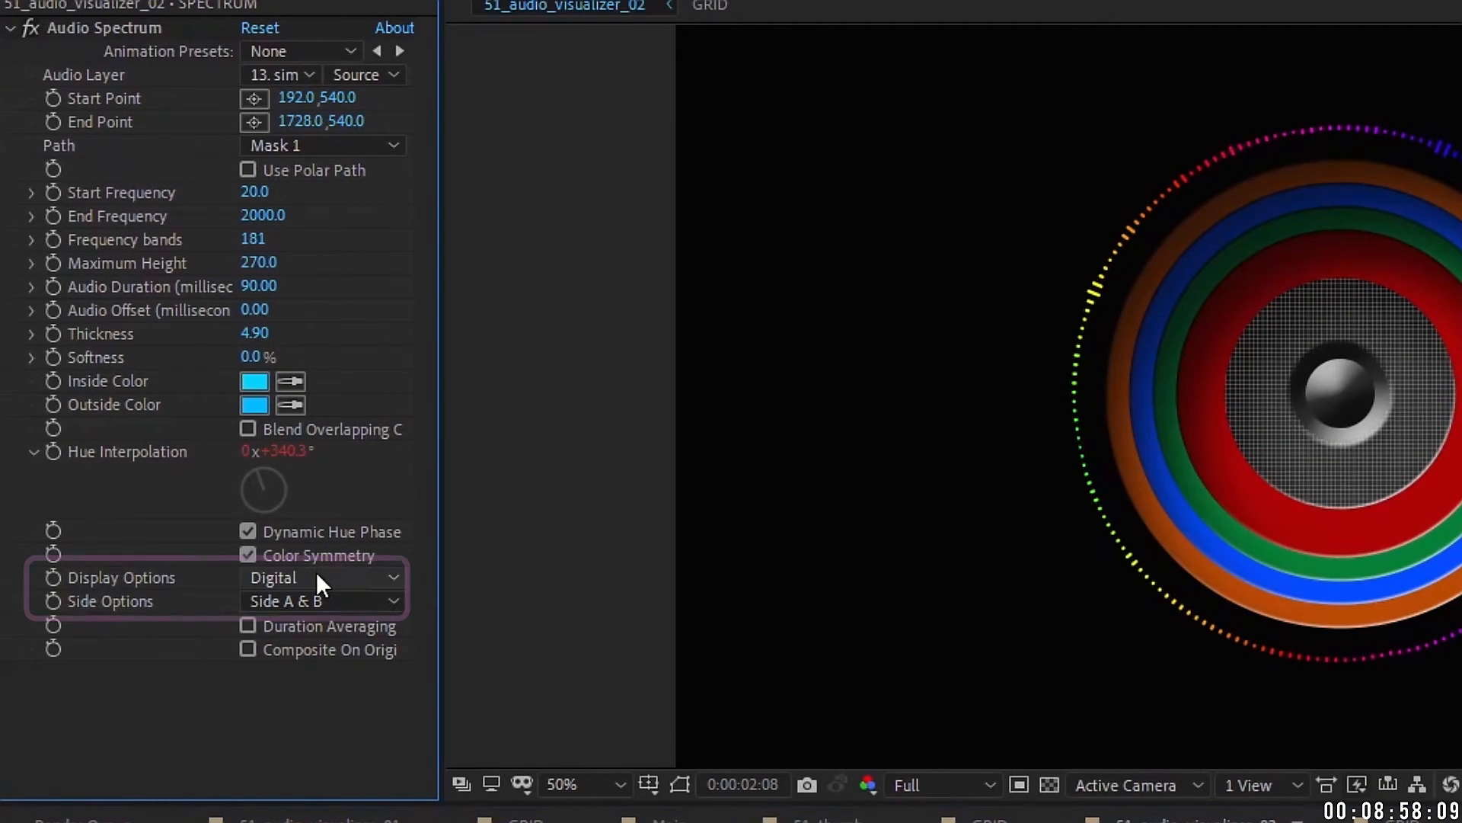
click(317, 575)
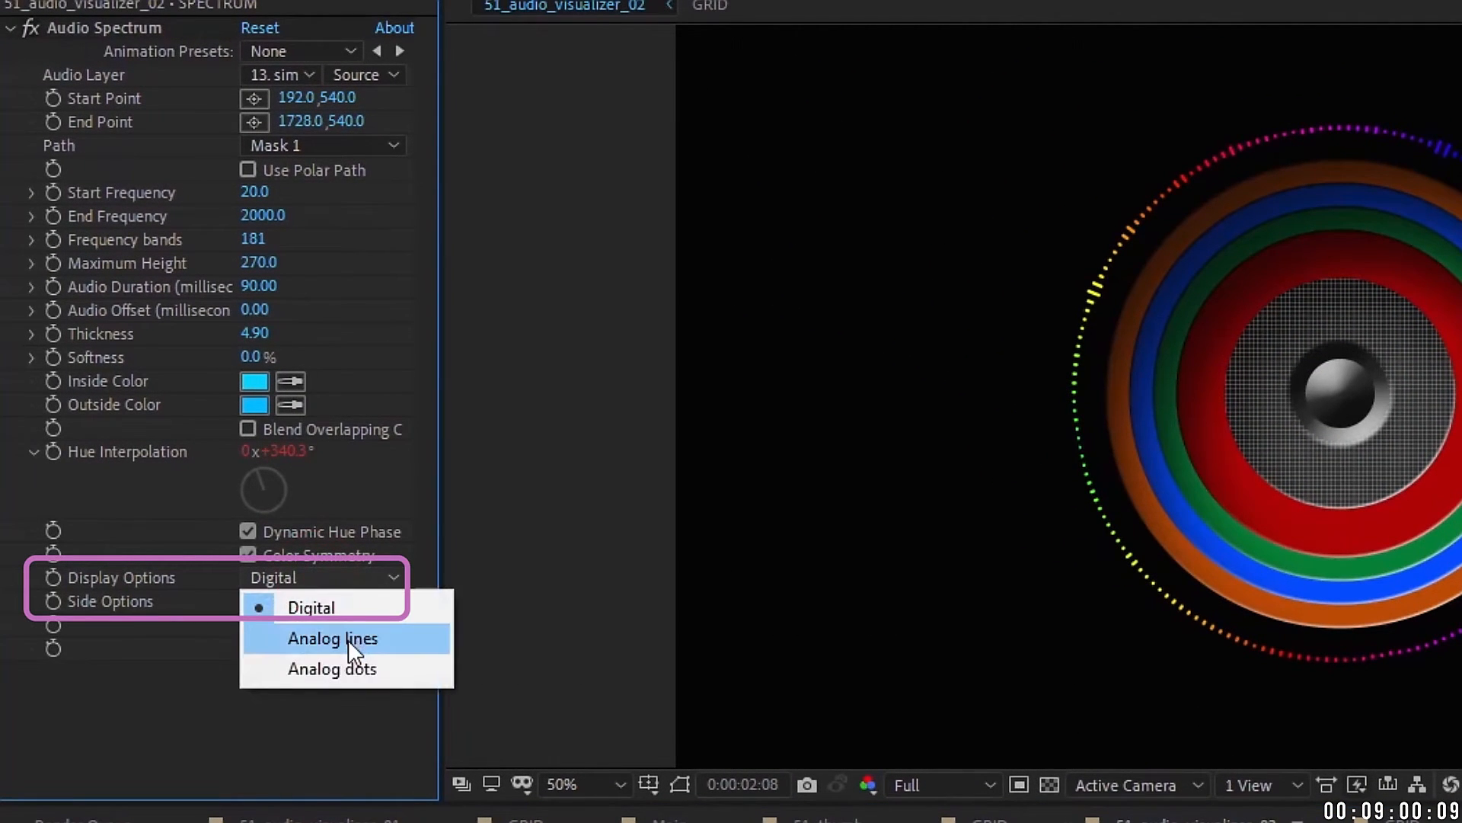
click(352, 640)
click(335, 576)
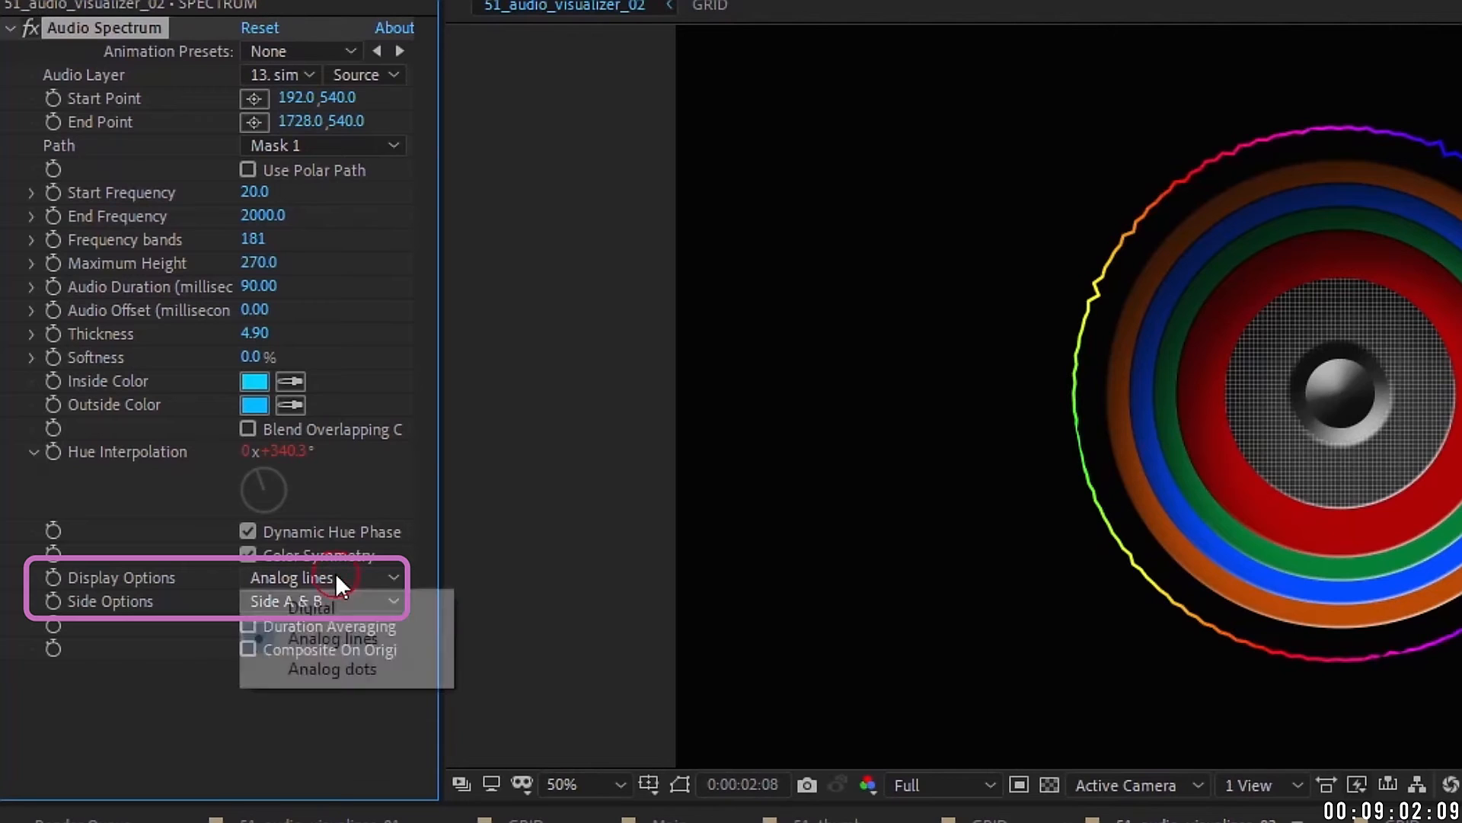
click(345, 668)
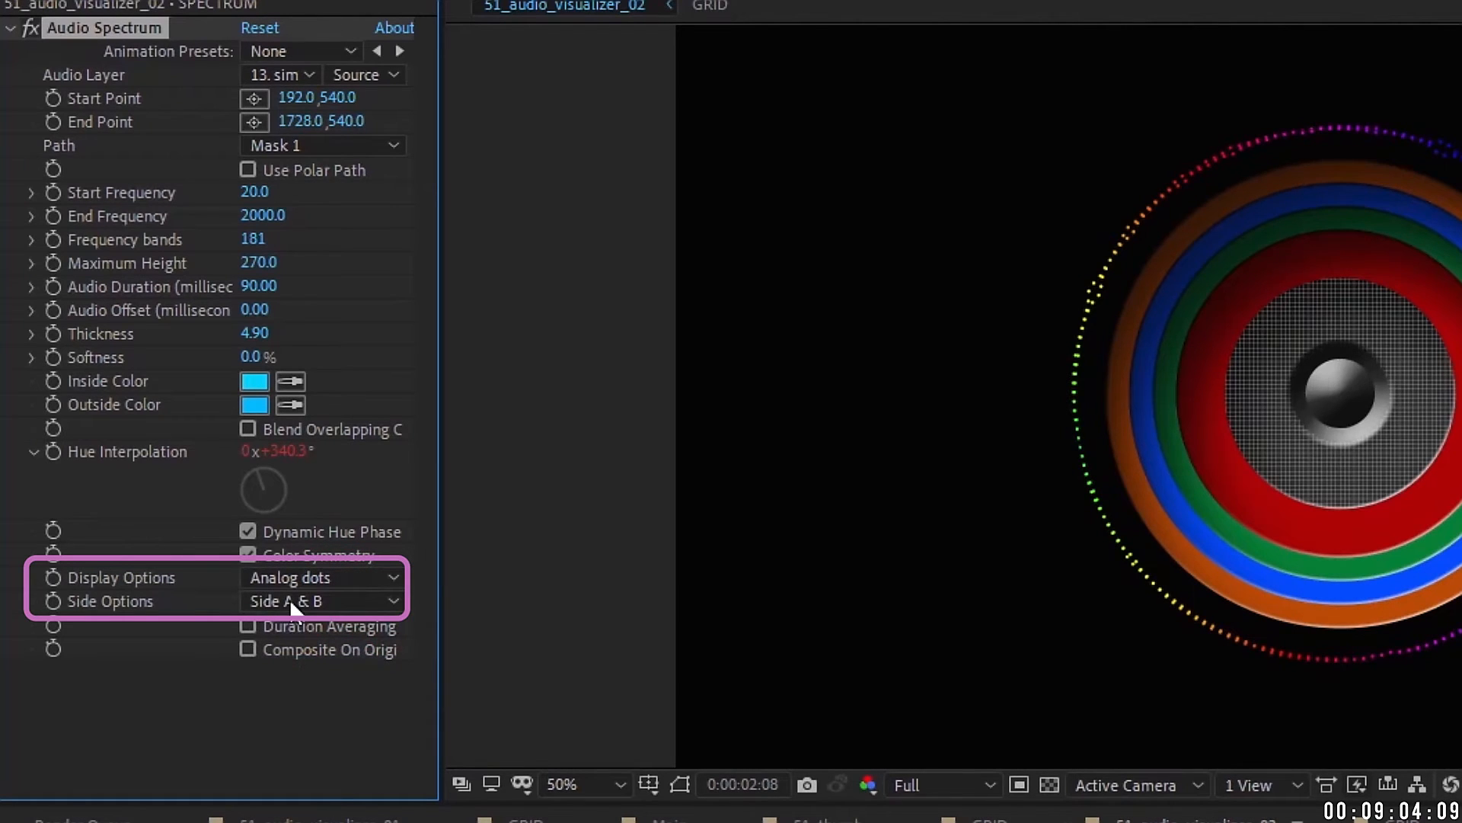
Step: Test side B and side A, then draw the spectrum on both sides with thickness 5.80
click(289, 599)
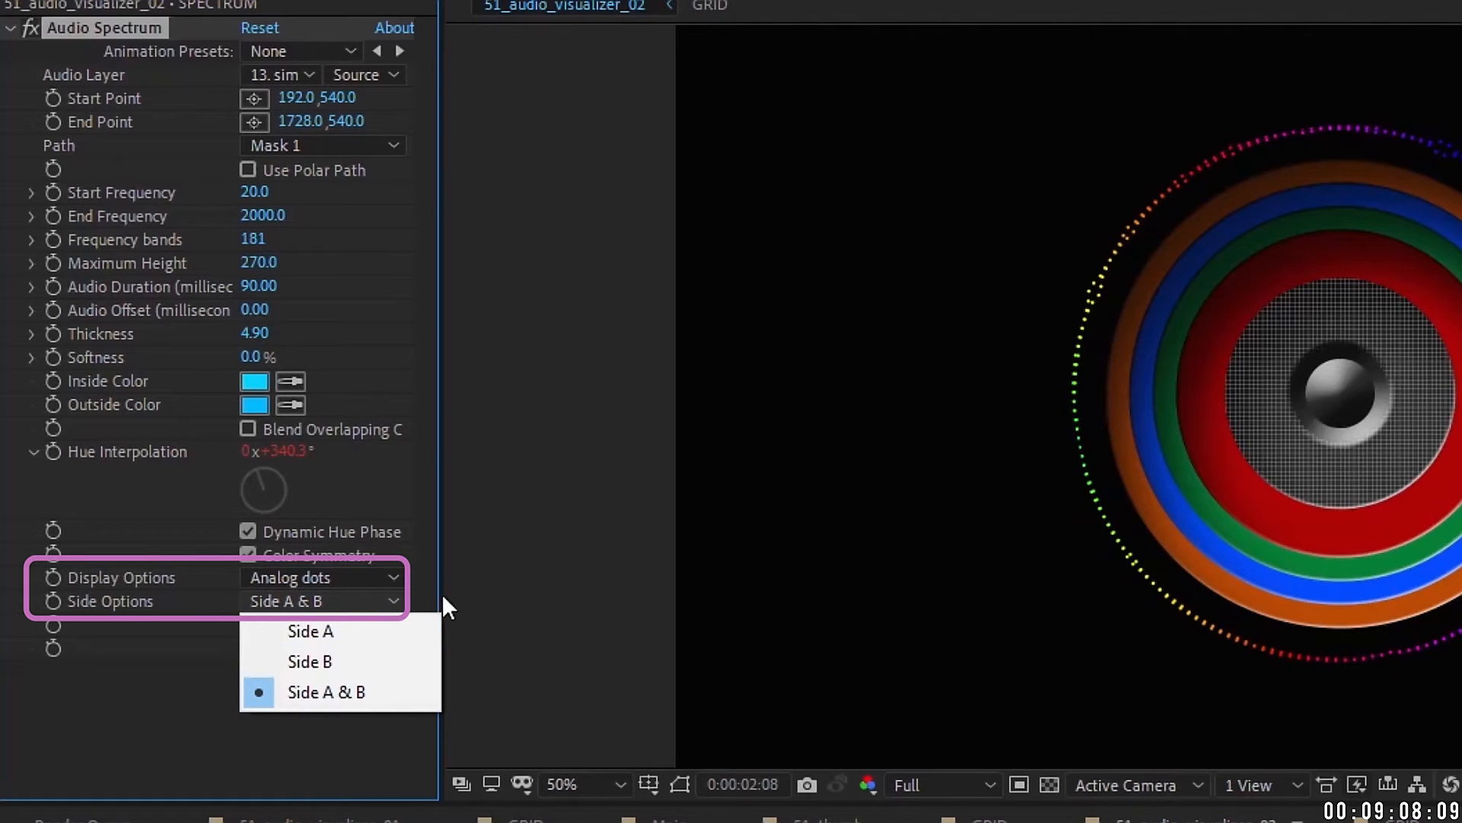
click(317, 660)
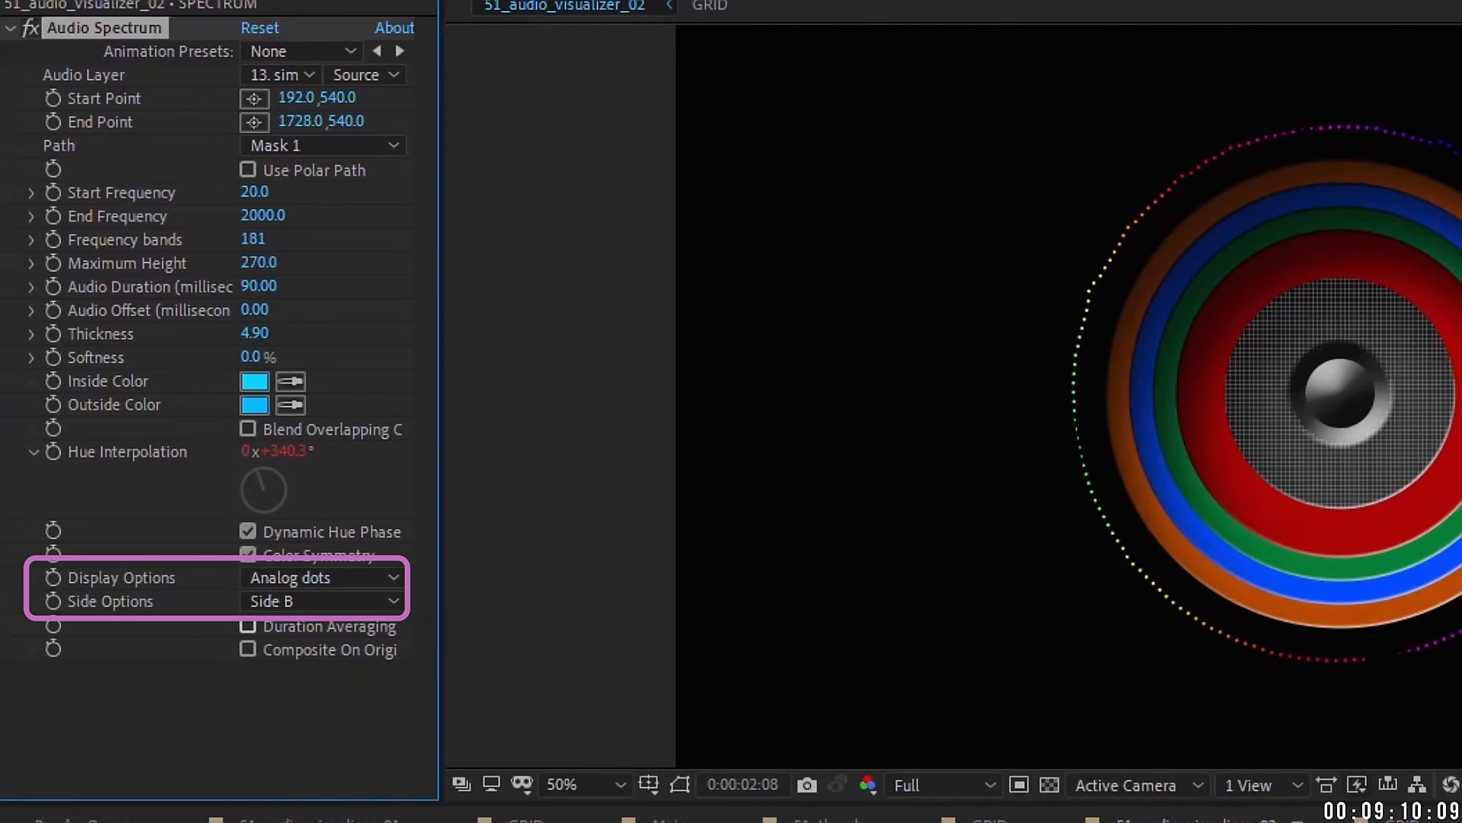
click(347, 601)
click(327, 640)
click(317, 597)
click(346, 689)
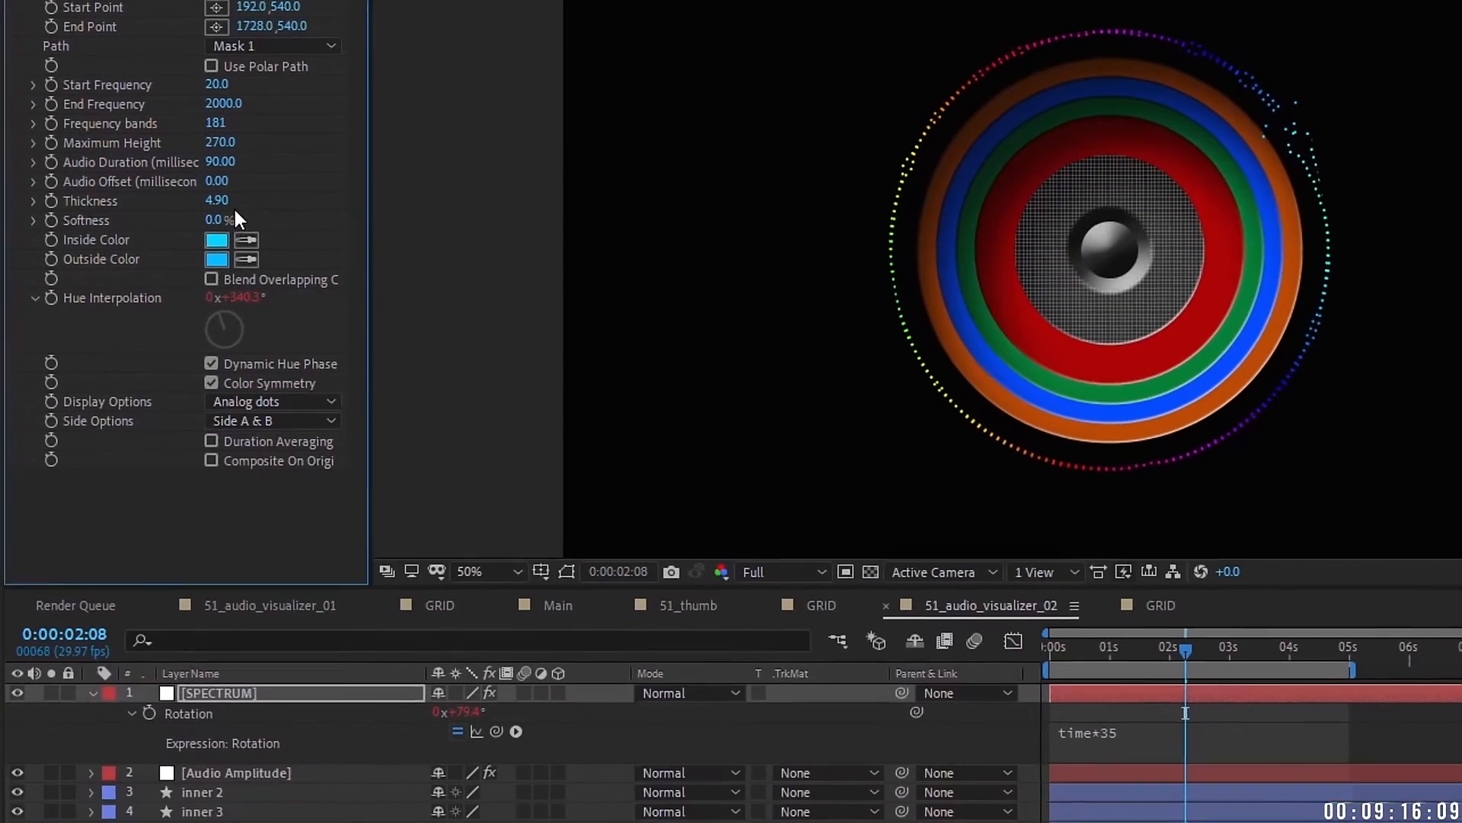
drag(253, 329, 265, 328)
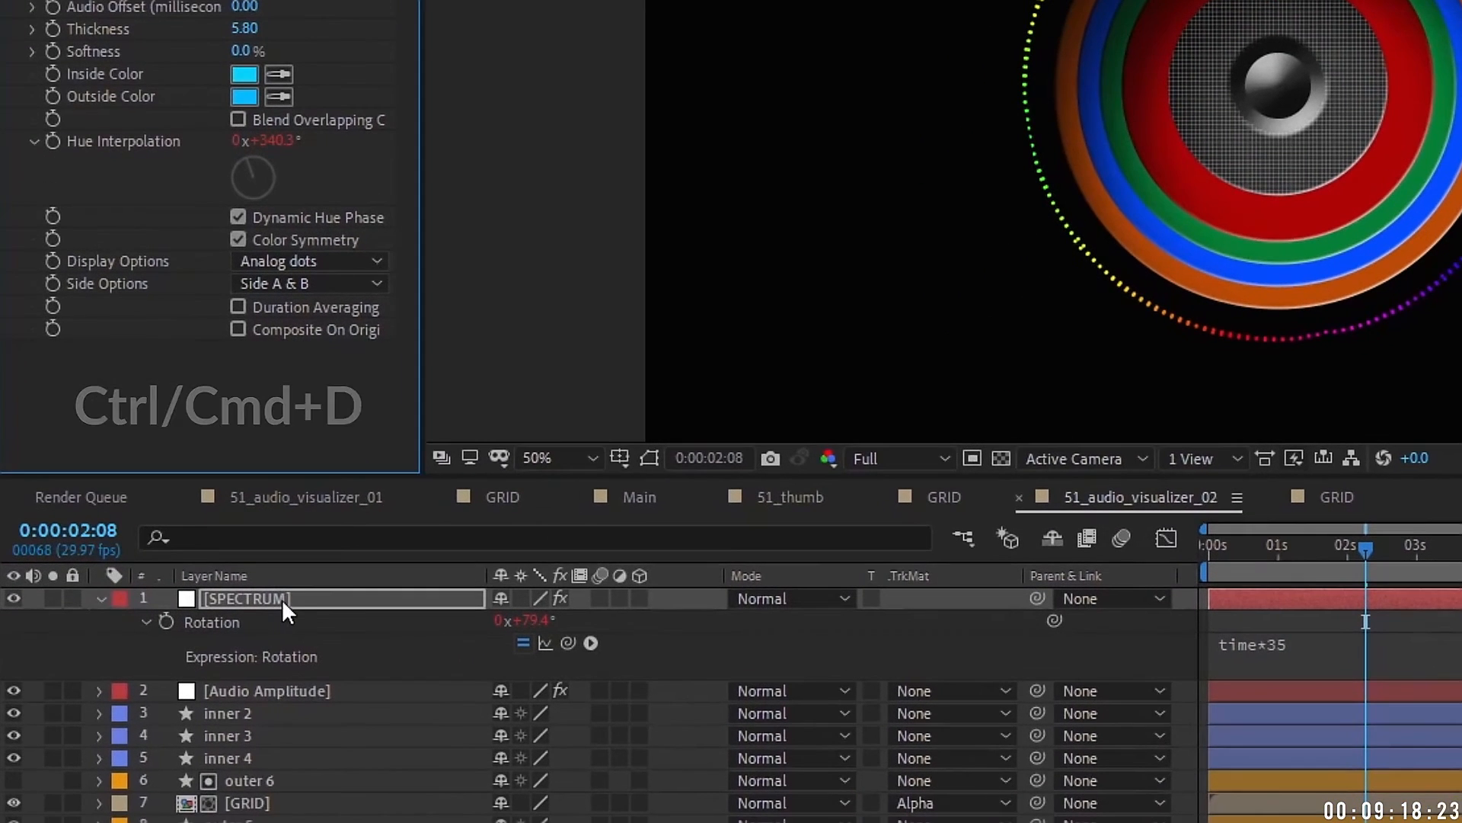
click(248, 684)
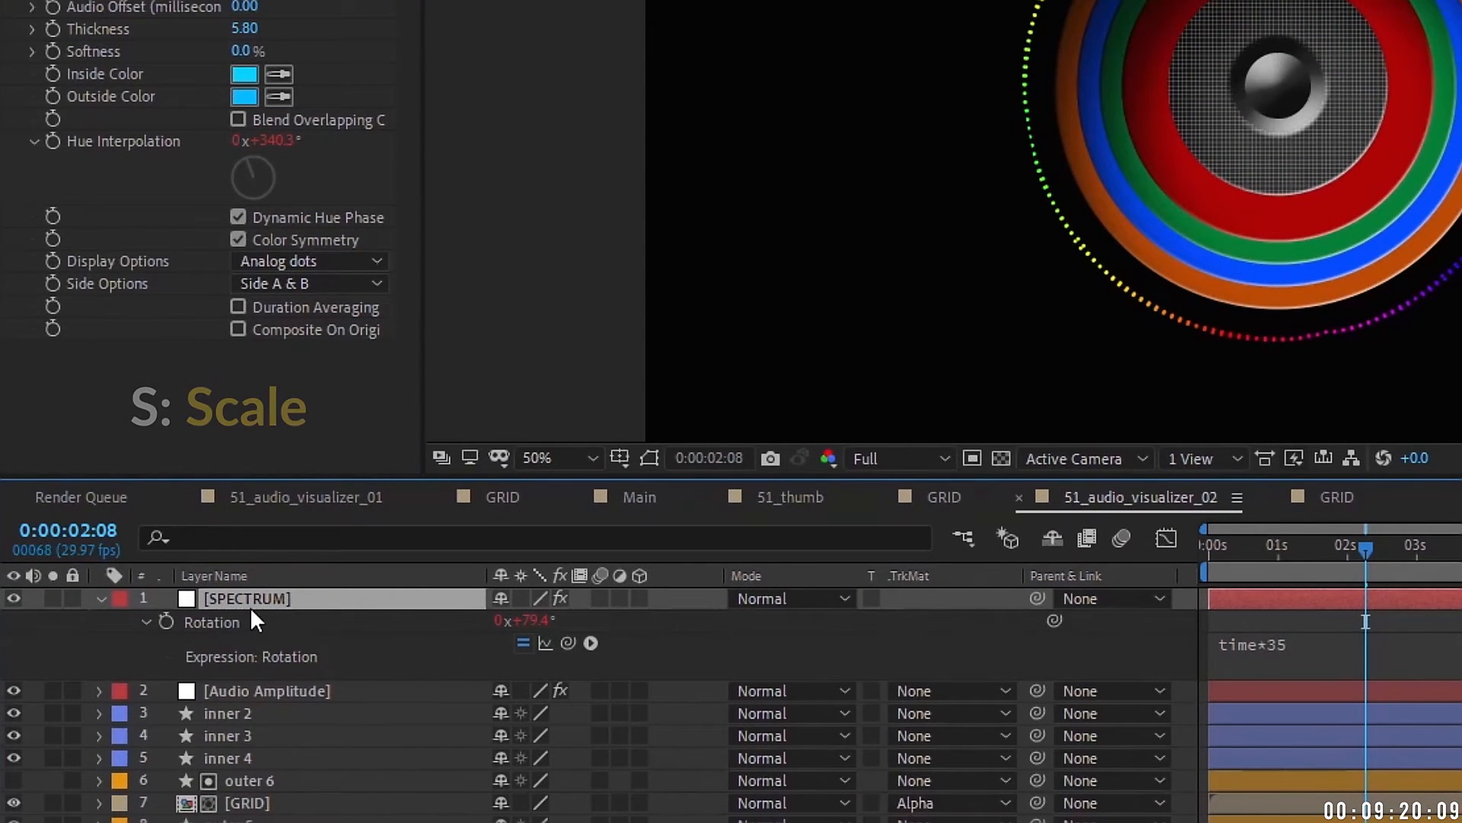
Step: Duplicate SPECTRUM, scale the copy to 70% and draw it as Digital bars
key(ctrl+d)
key(s)
drag(542, 621, 492, 608)
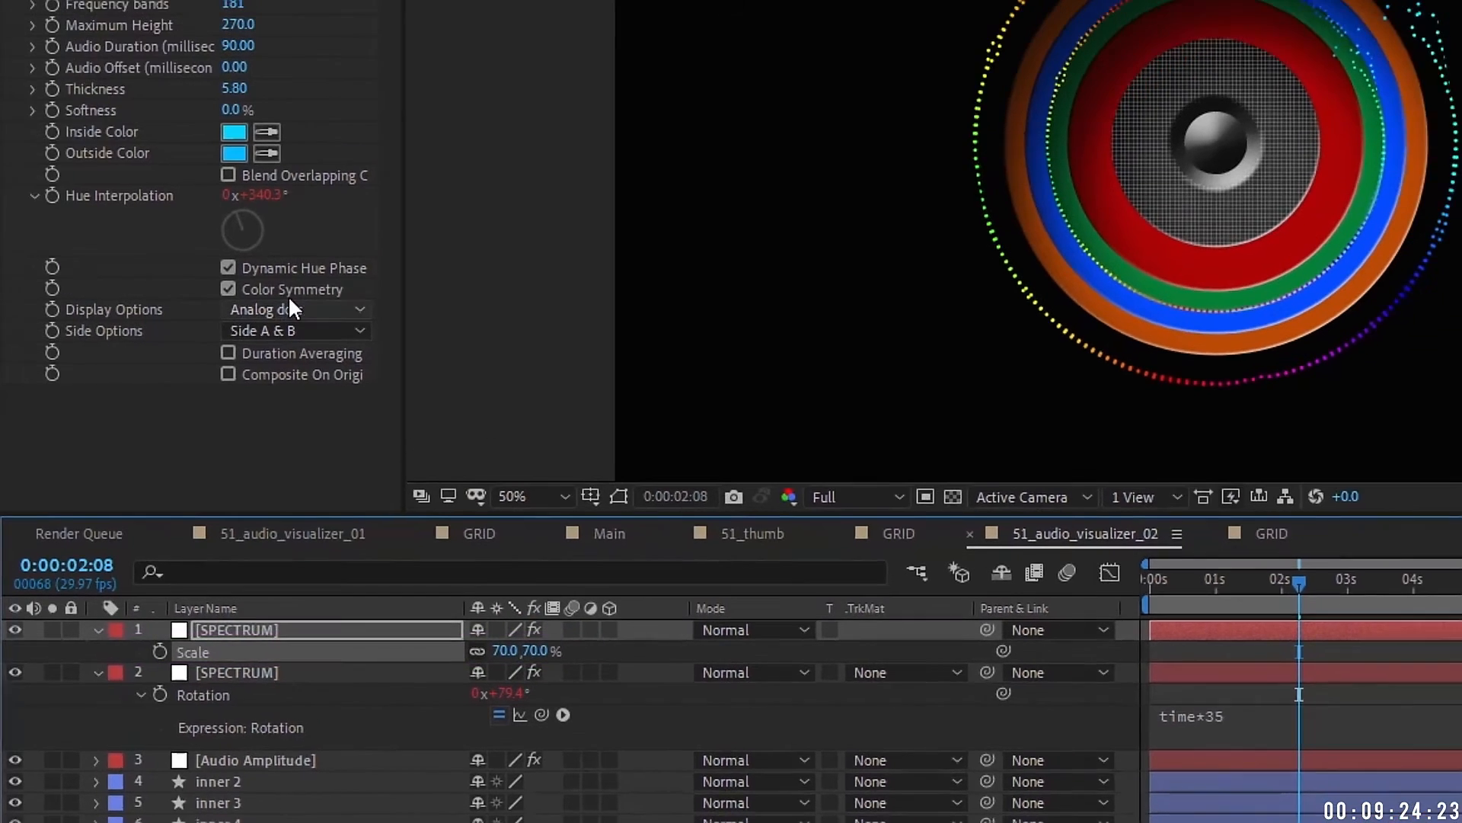
click(309, 260)
click(306, 429)
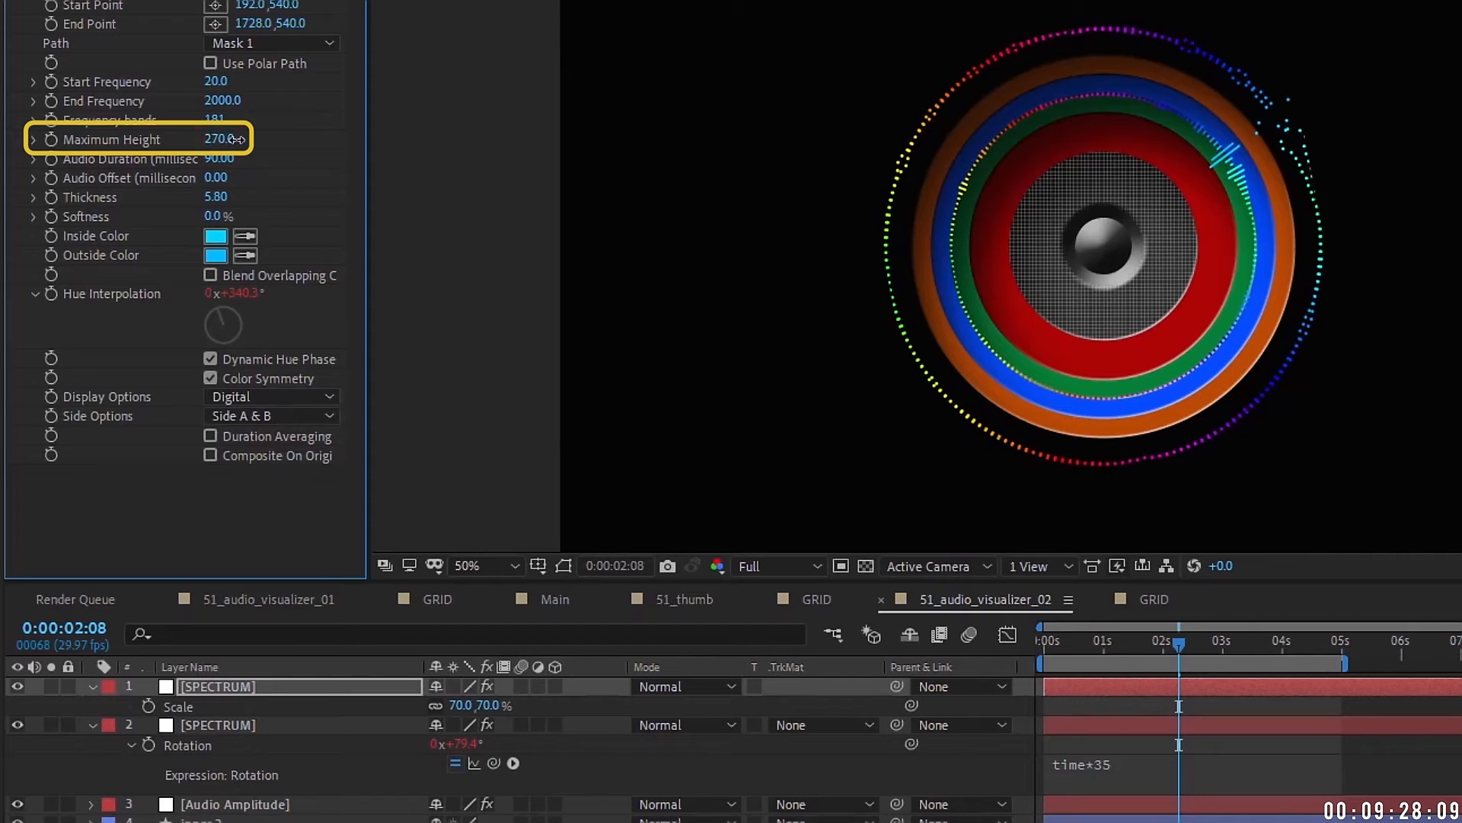
Step: Set the second layer's dotted ring to side A only, after trying side B
click(218, 722)
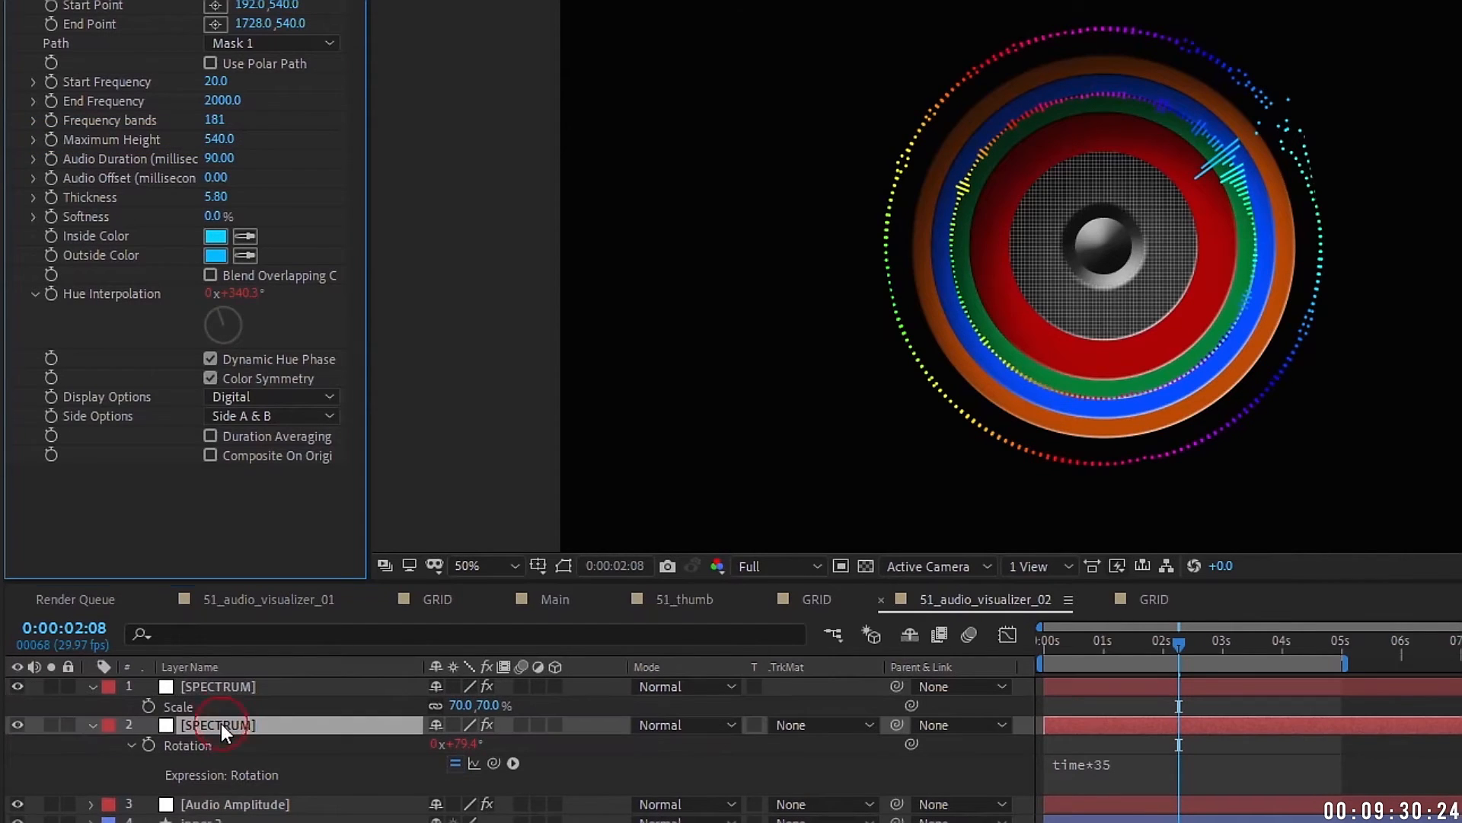
click(290, 415)
click(292, 463)
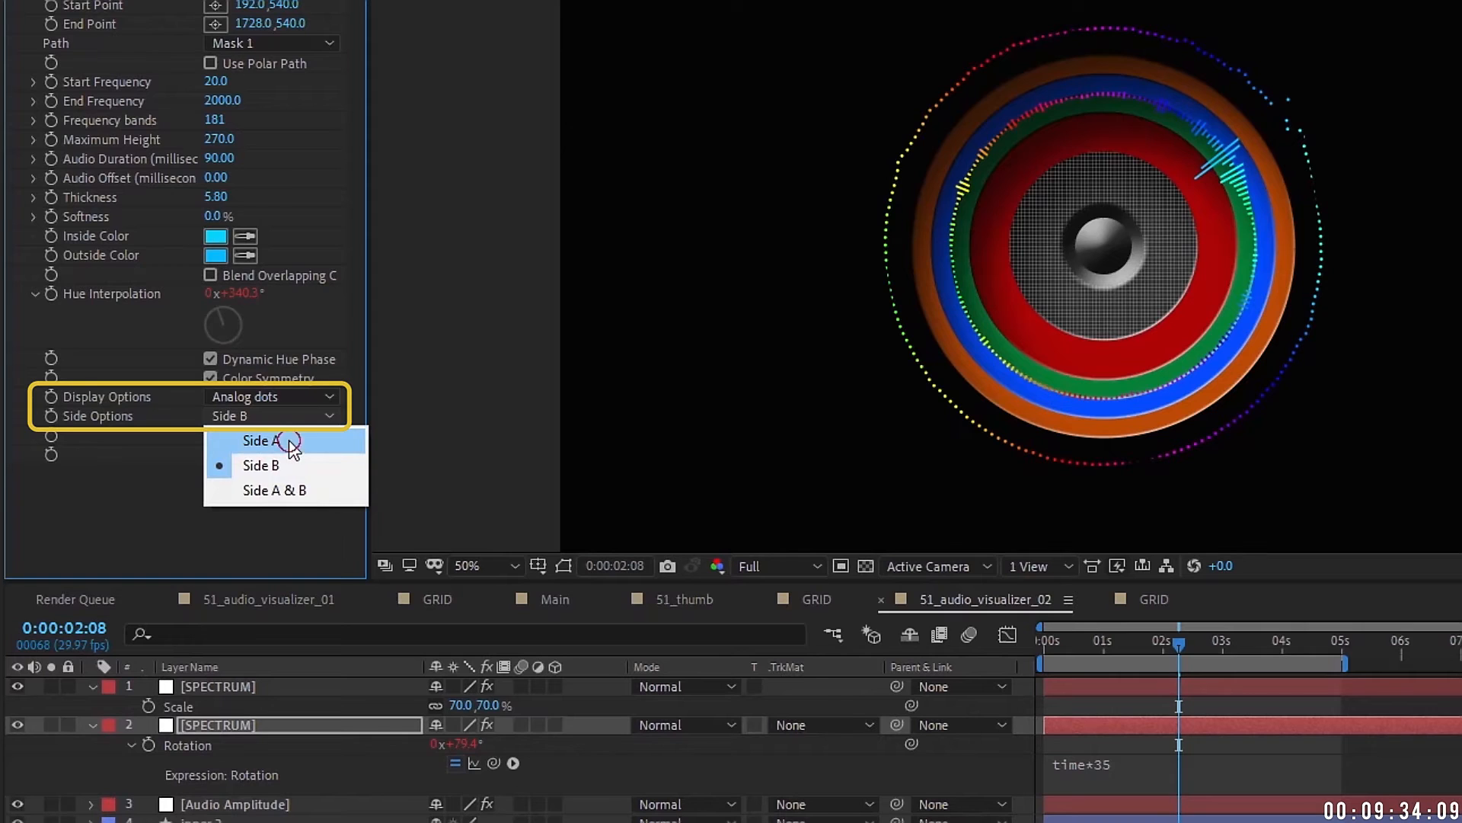
click(288, 442)
click(236, 688)
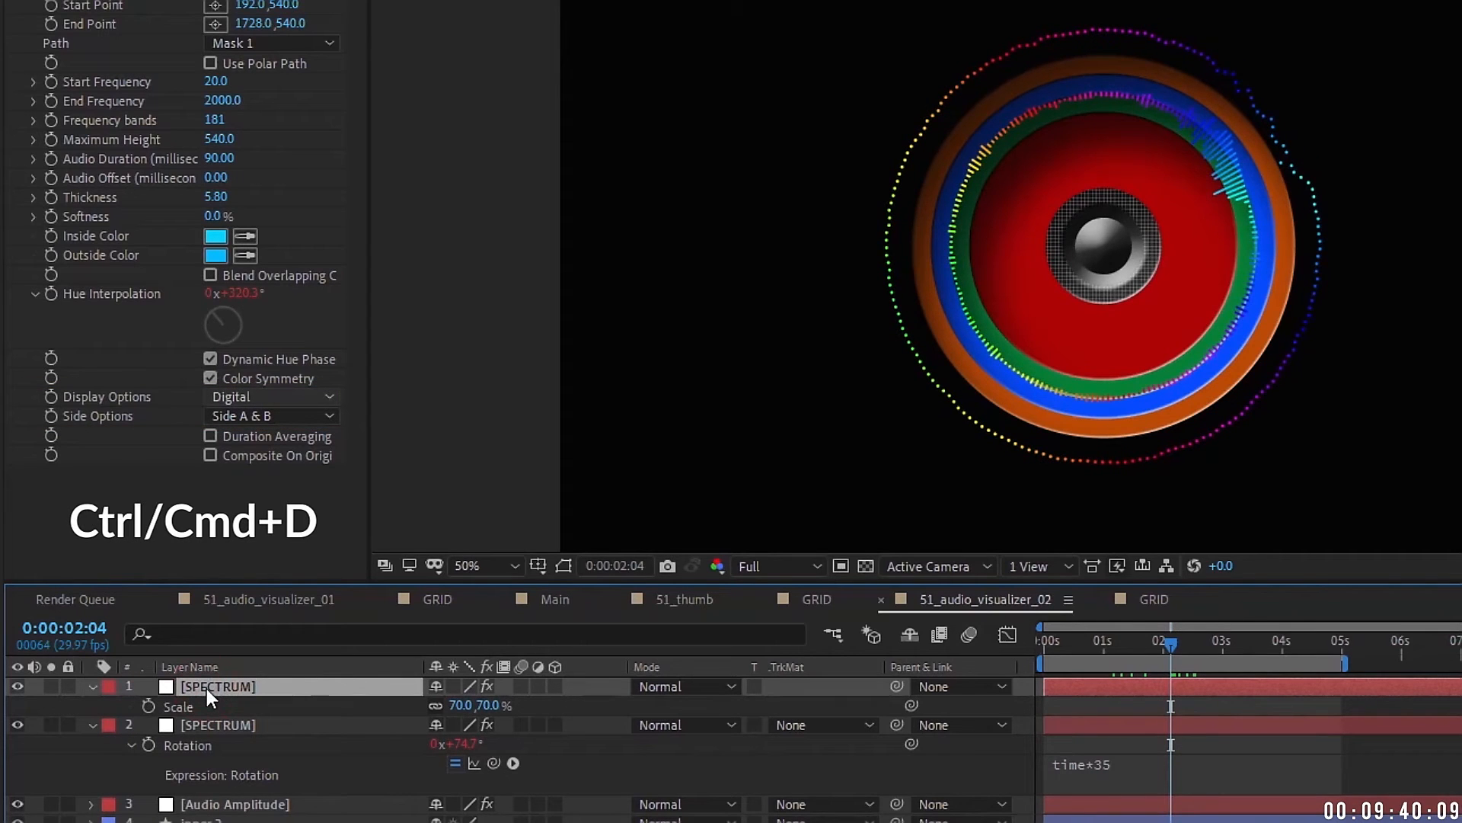
Step: Duplicate the top spectrum layer and enlarge the copy to 116% as an outer ring
key(ctrl+d)
key(s)
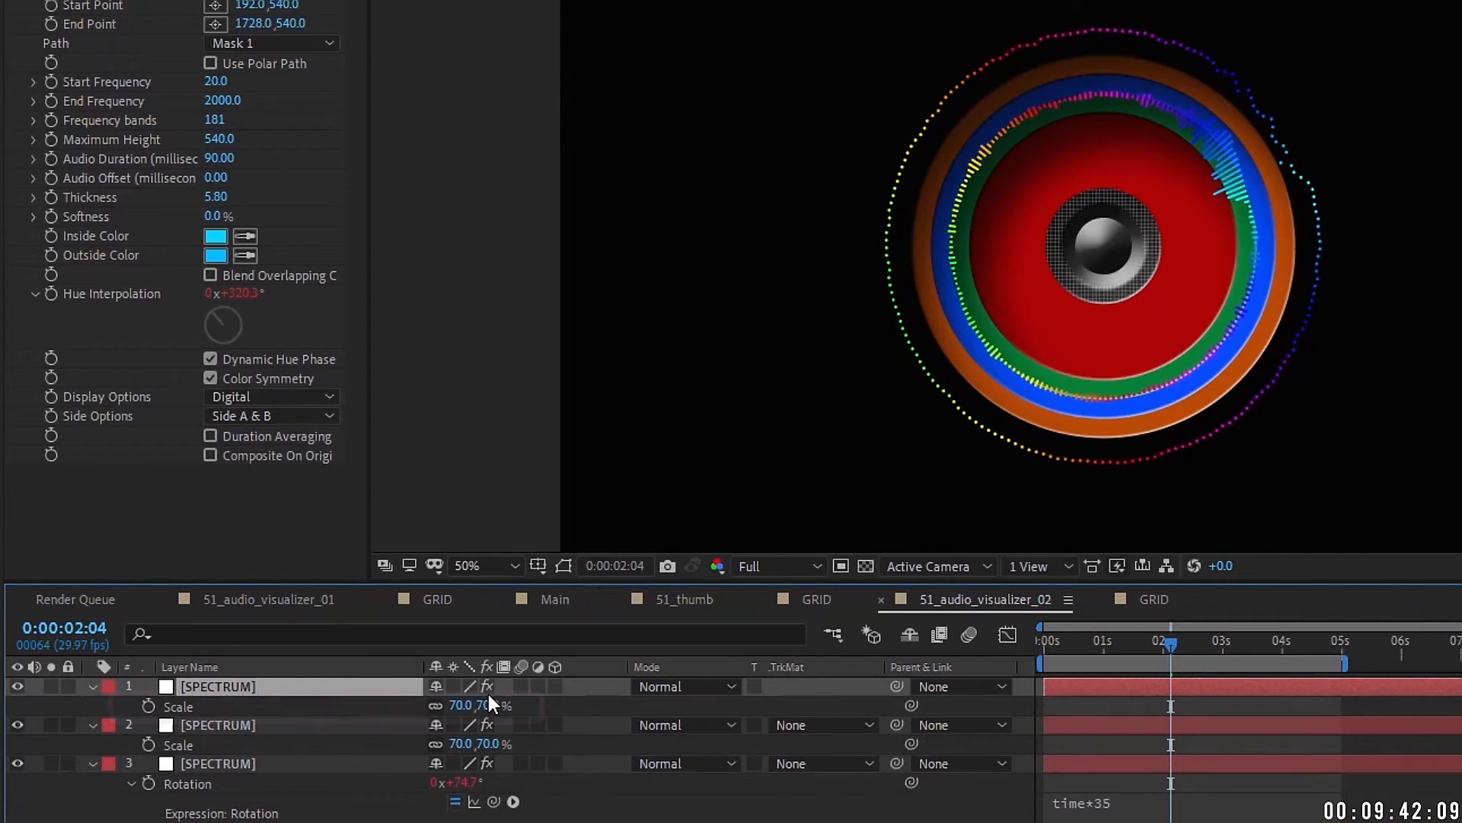
drag(488, 696, 518, 701)
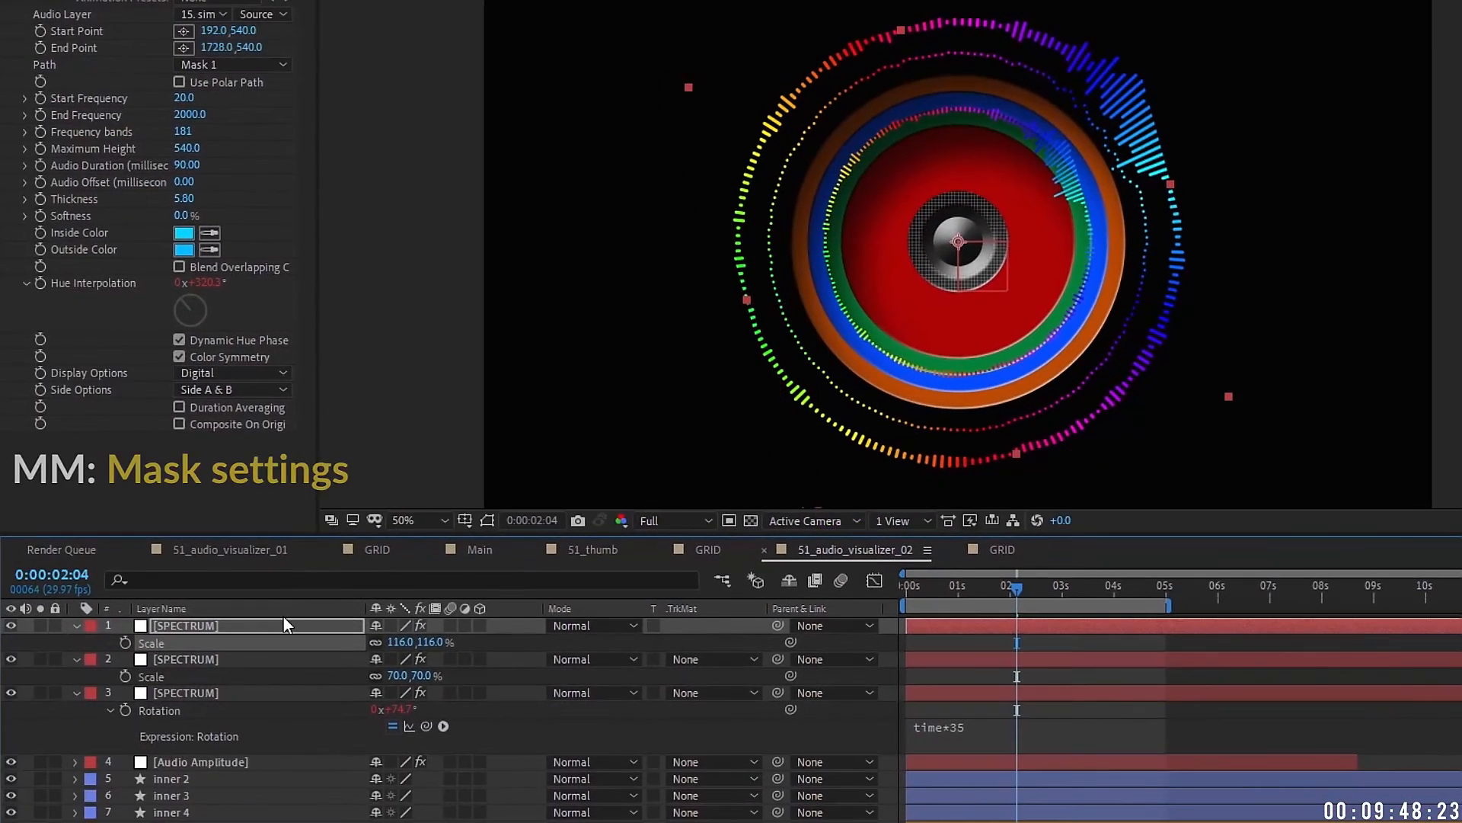
Step: Expand the top SPECTRUM layer's mask to 140 pixels
click(283, 614)
key(m)
key(m)
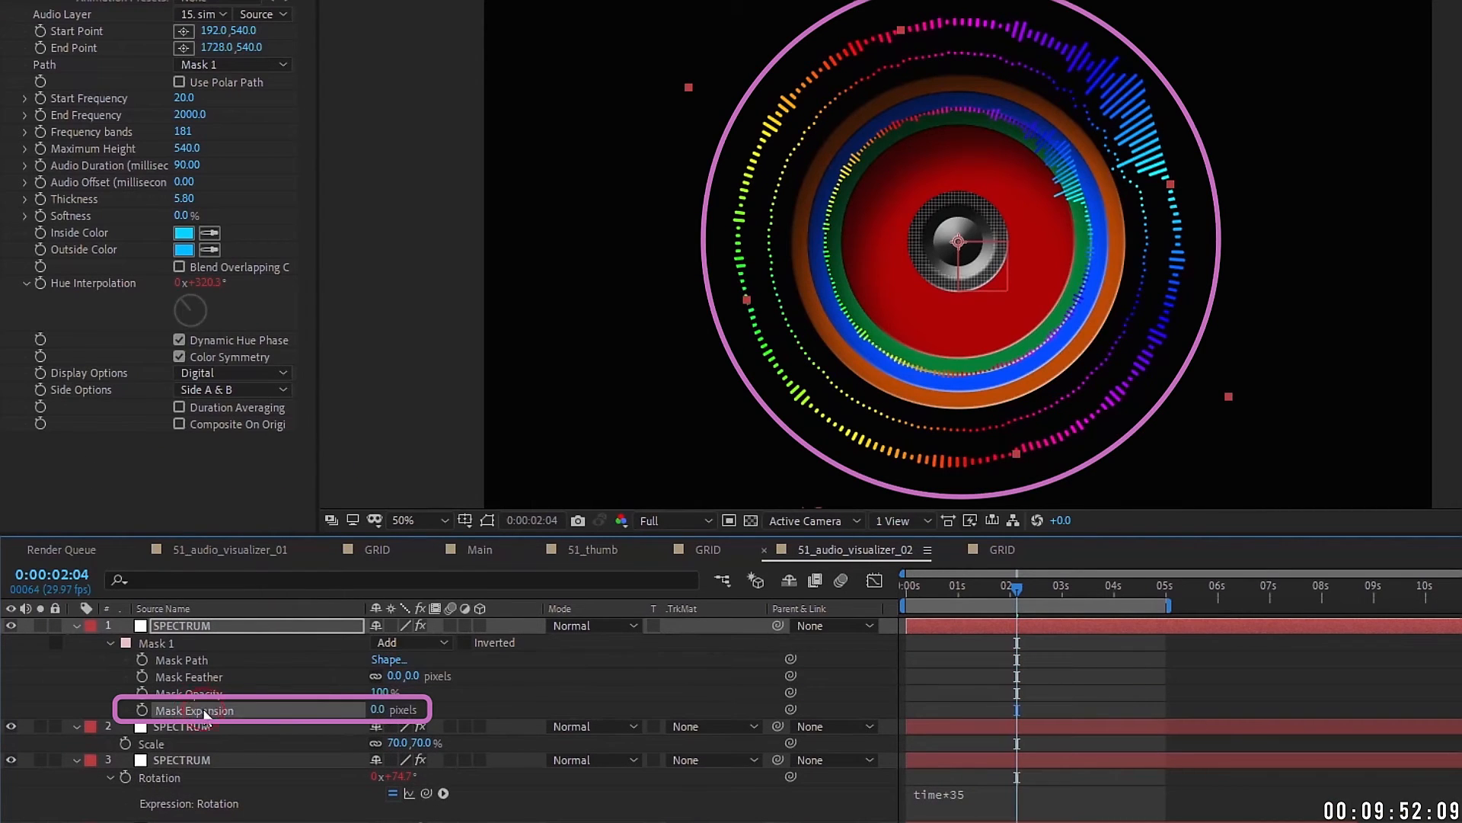
drag(377, 709, 471, 694)
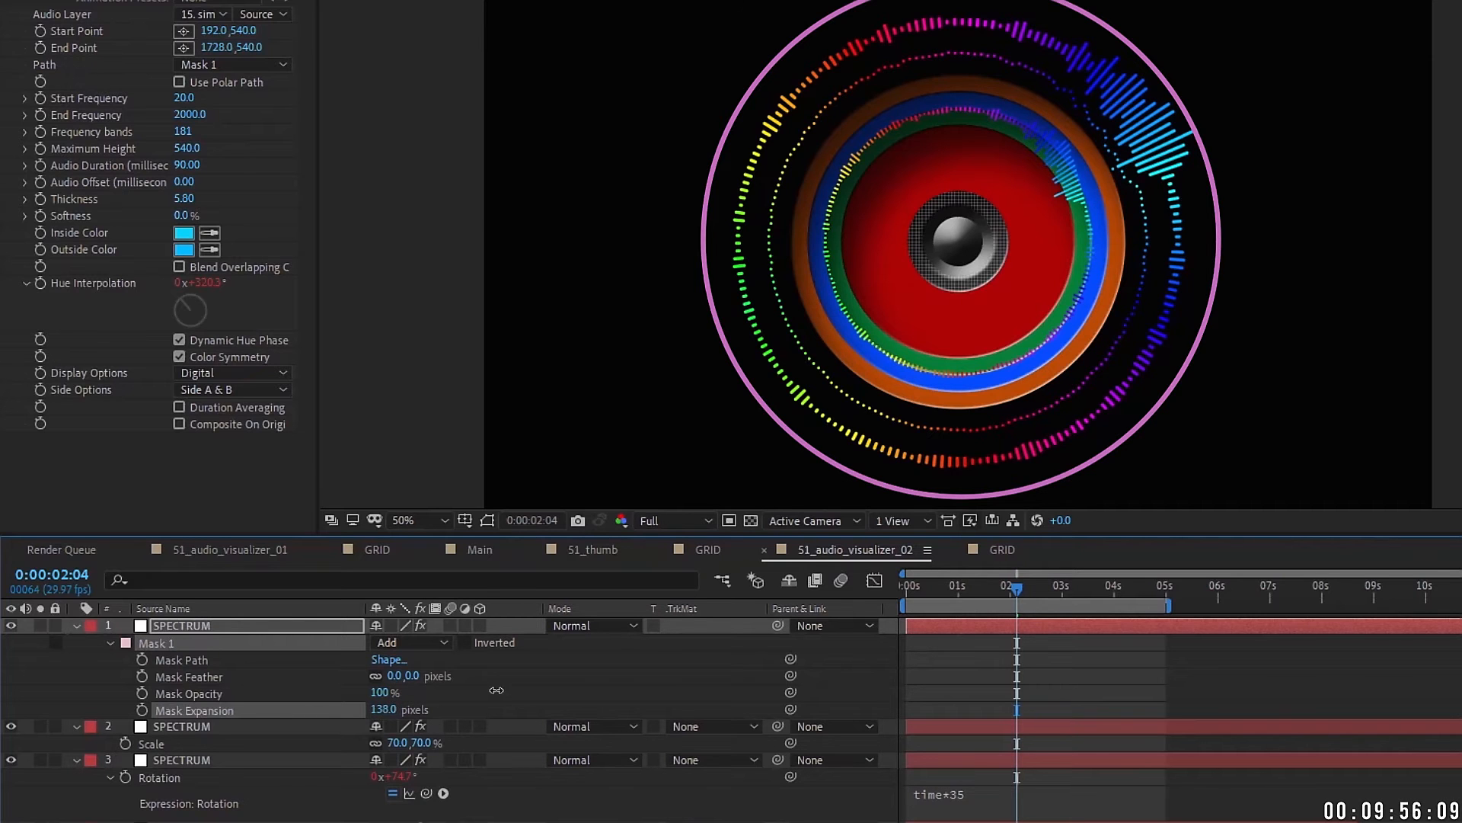
drag(495, 690, 499, 690)
click(221, 621)
Step: Expand the second layer's mask to 165 pixels and widen the third layer's mask
click(180, 728)
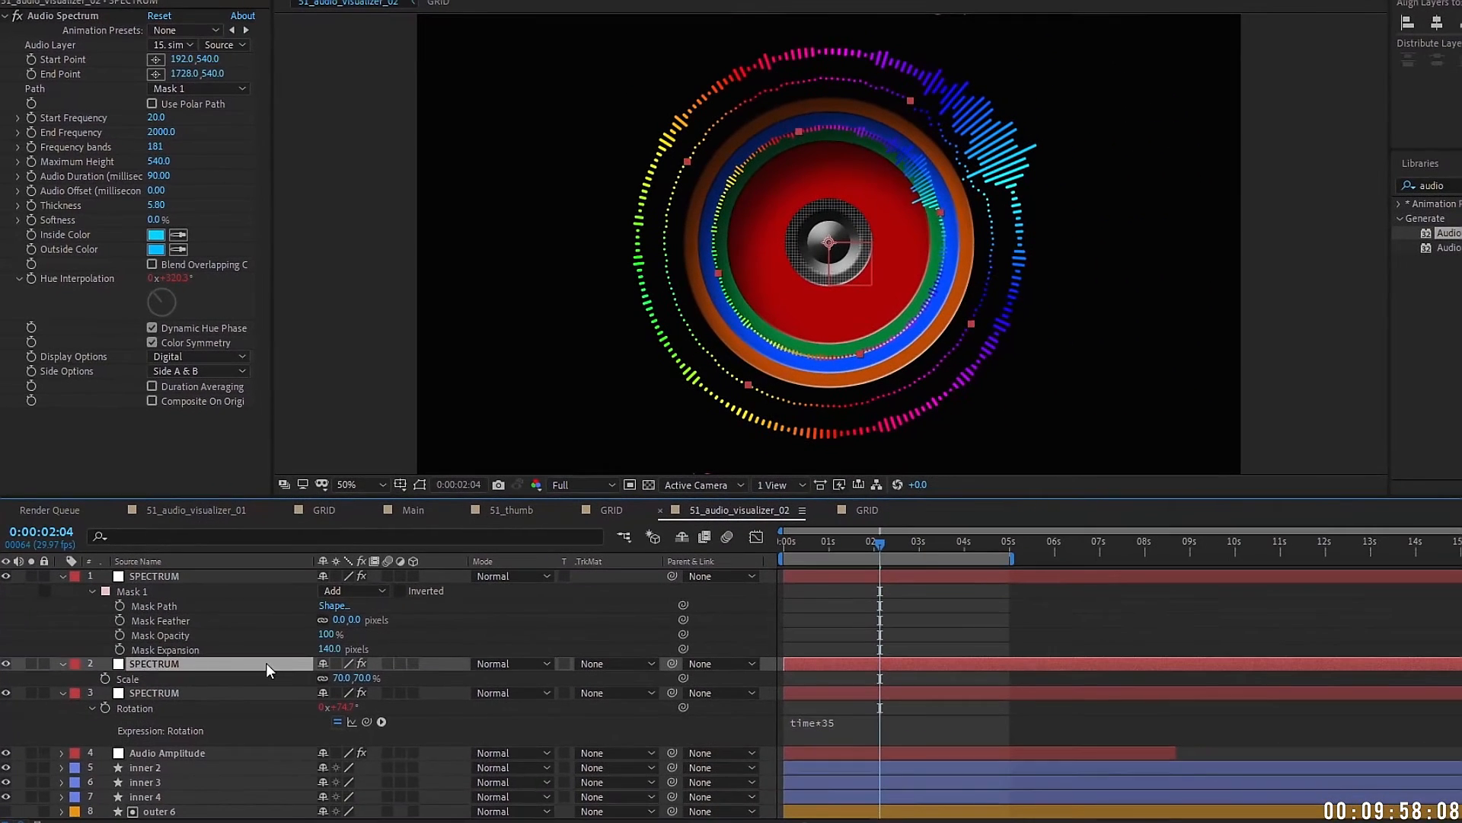
key(m)
key(m)
drag(324, 736, 342, 736)
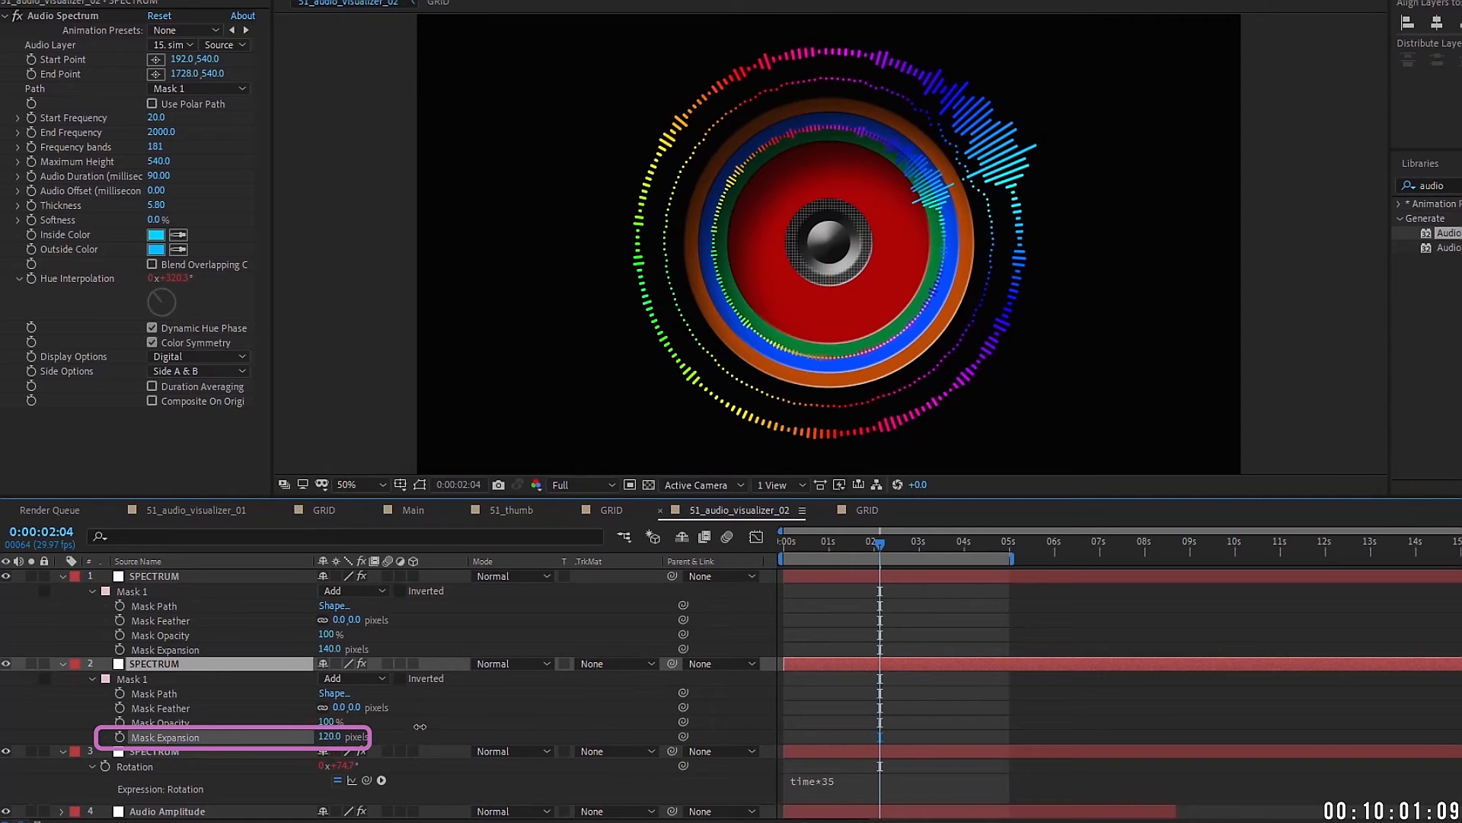
click(171, 751)
key(m)
key(m)
scroll(350, 746, down, 2)
drag(325, 737, 382, 734)
scroll(164, 658, up, 2)
click(63, 664)
click(63, 679)
Step: Restyle the outer ring as Analog lines, thickness 2, maximum height 230, side B only
click(131, 577)
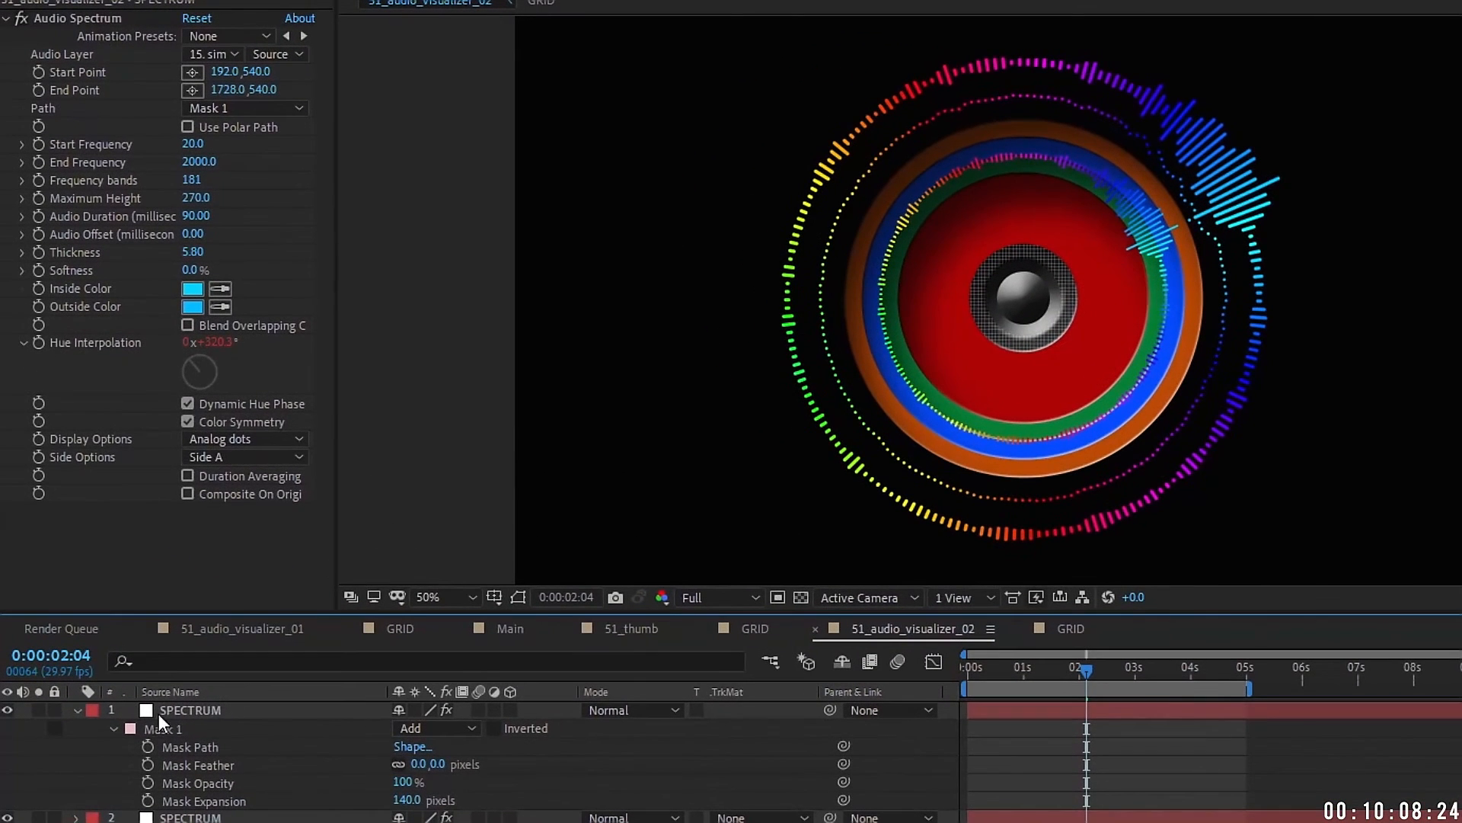
click(130, 576)
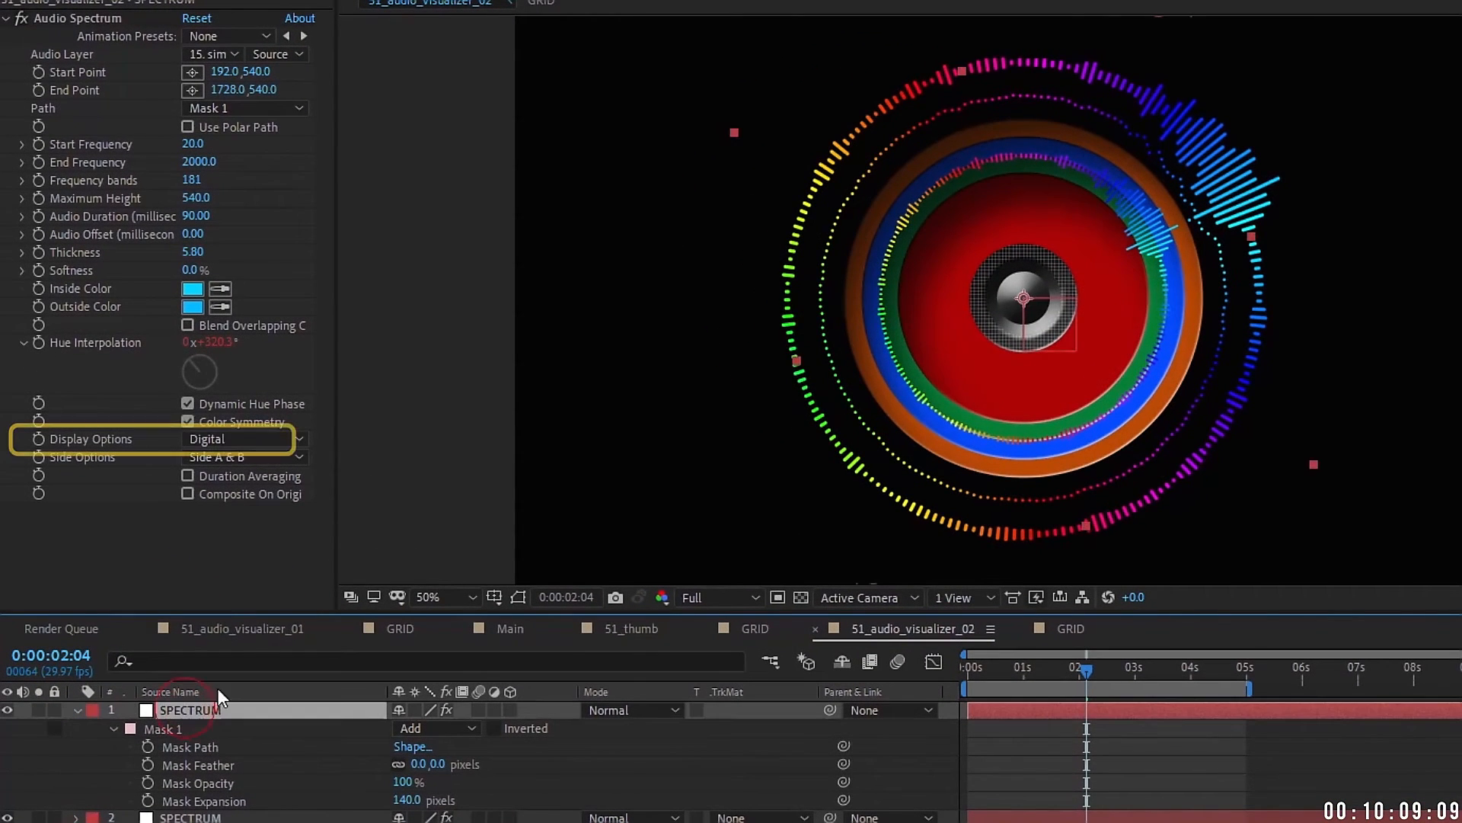
click(247, 431)
click(290, 487)
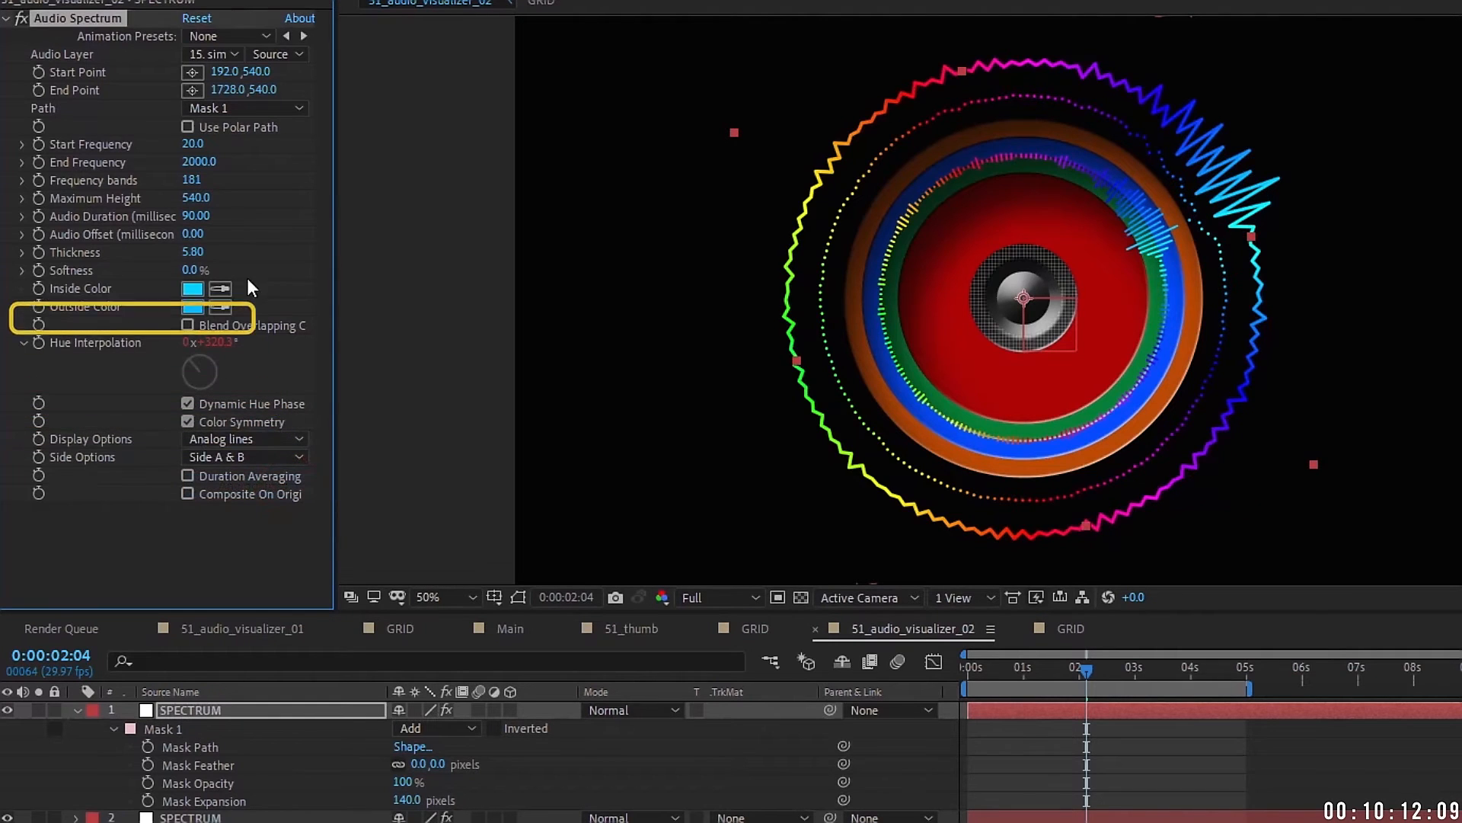
click(192, 252)
text(2)
key(Return)
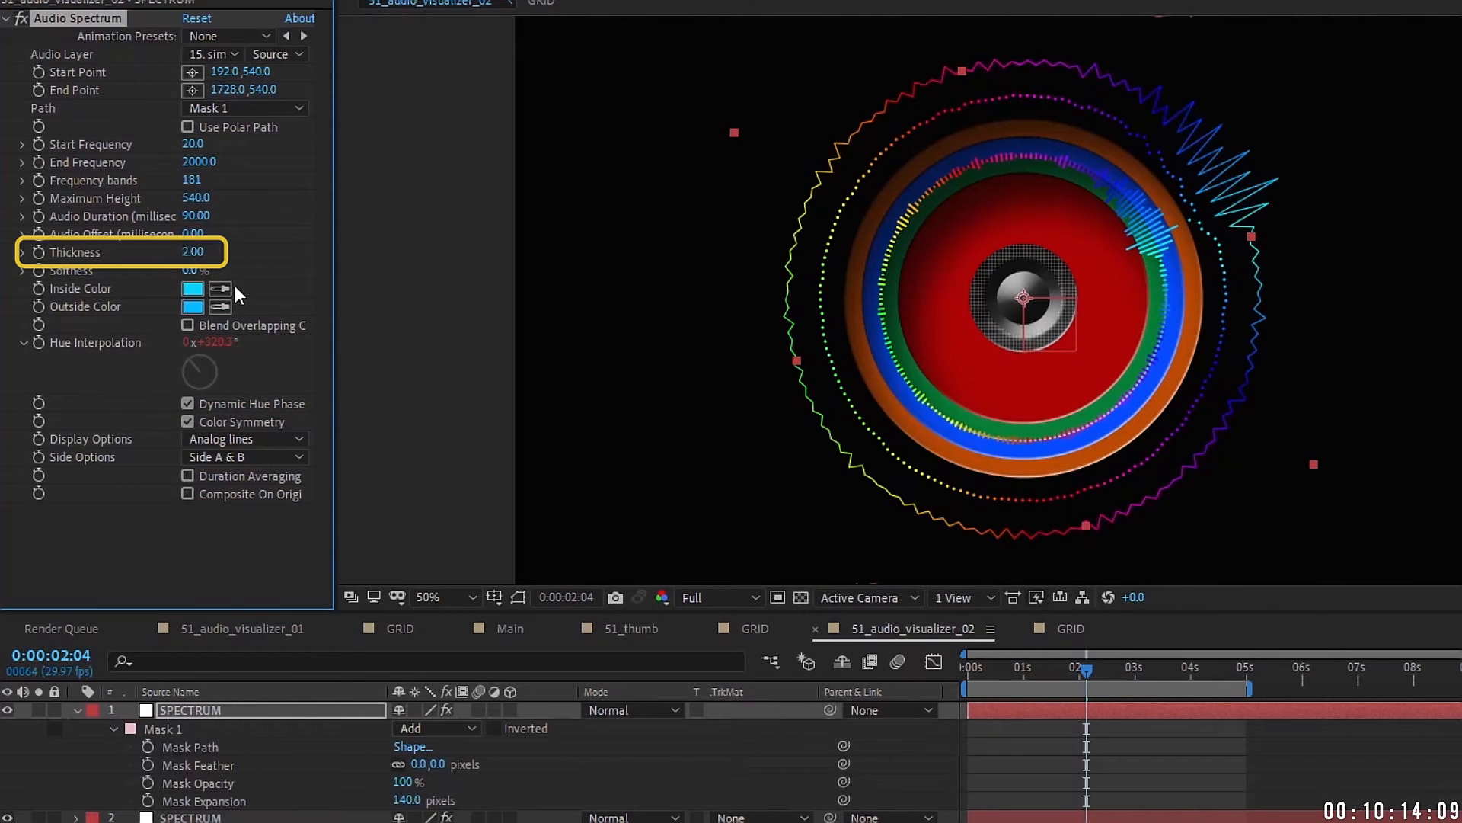
drag(176, 196, 165, 196)
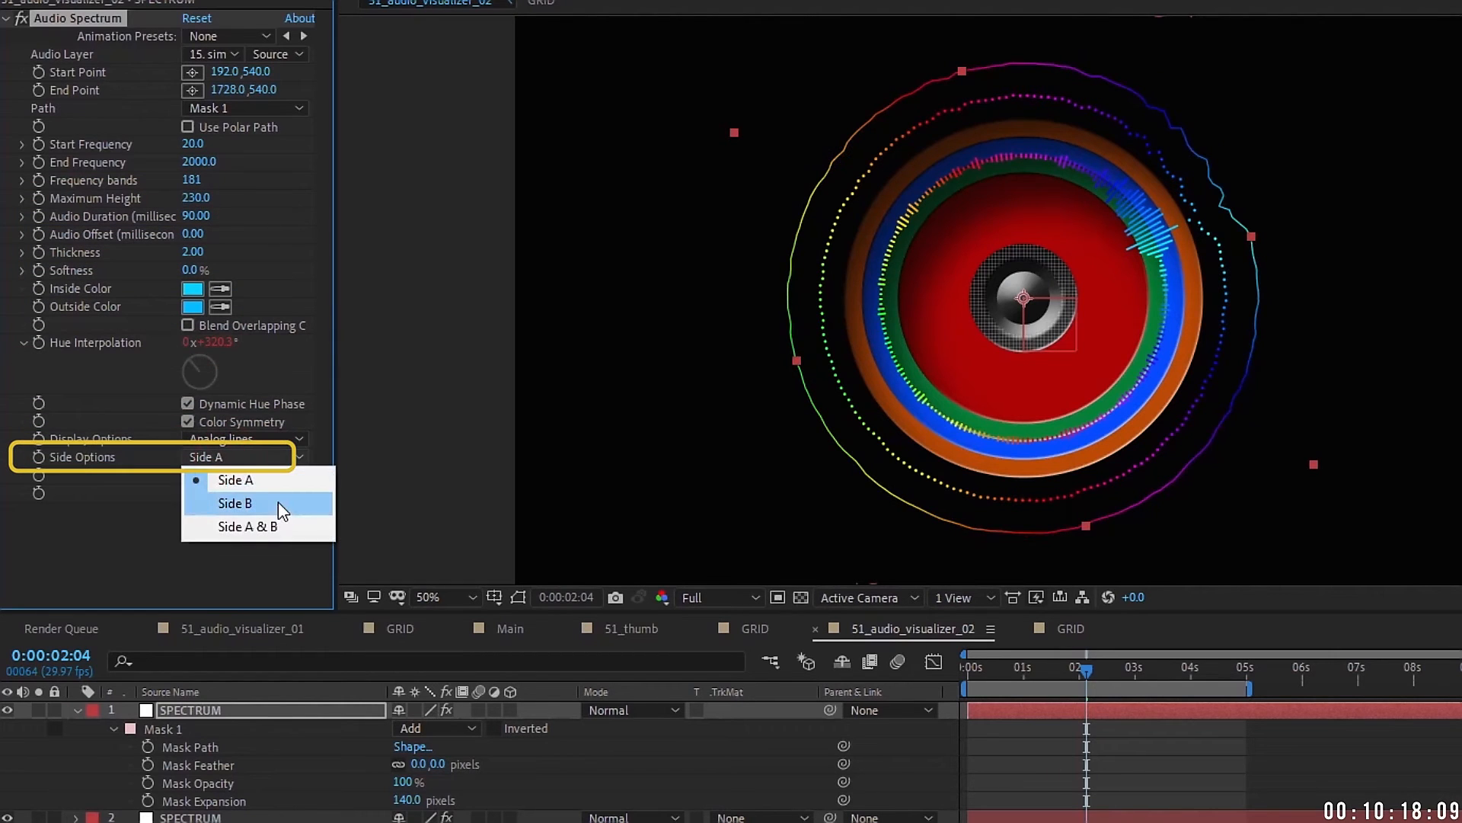
click(277, 503)
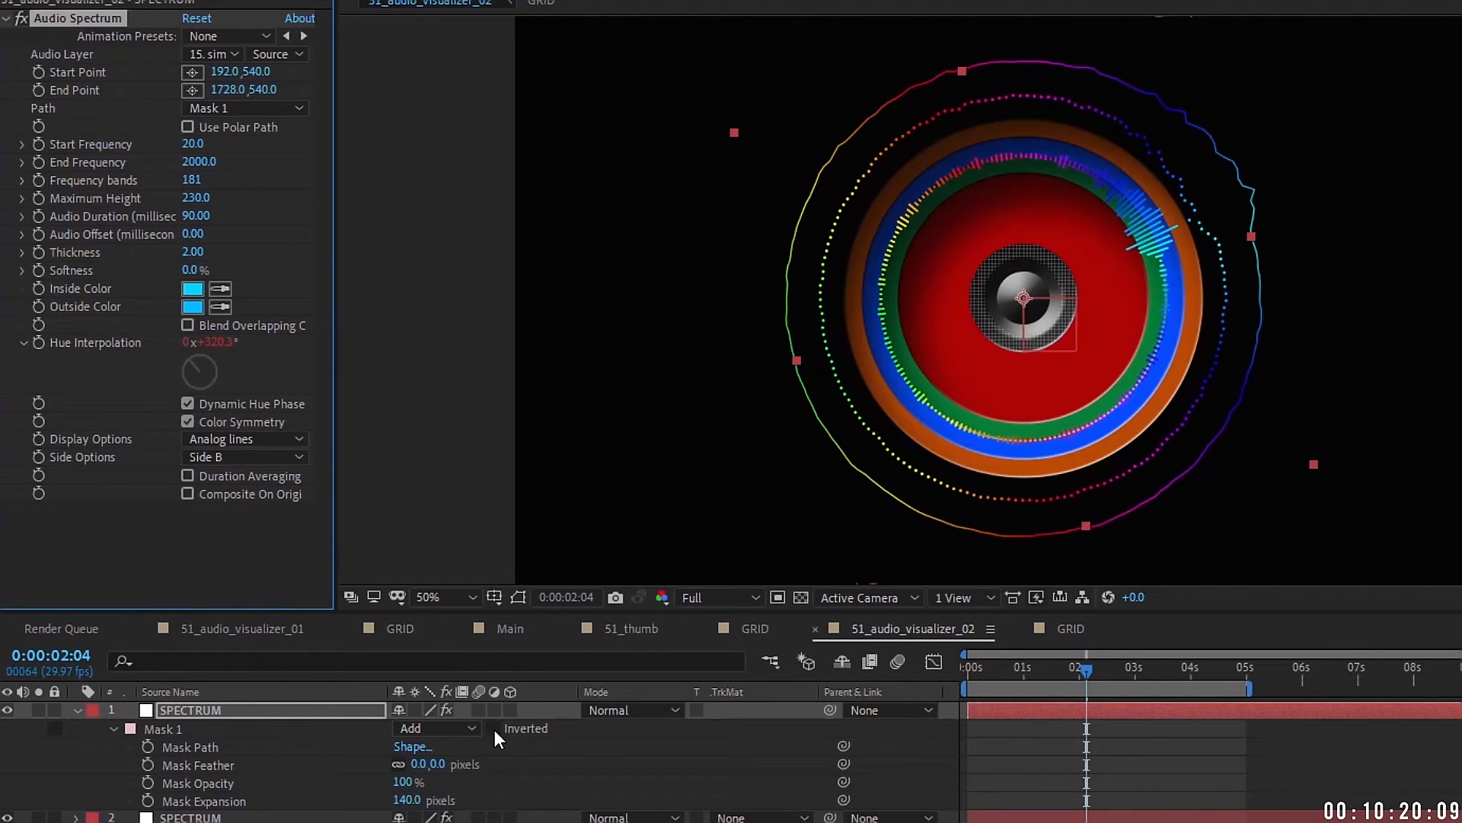
Step: Scale the outer ring to 108.4% and reveal the expressions on all three spectrum layers
key(s)
drag(370, 732, 346, 731)
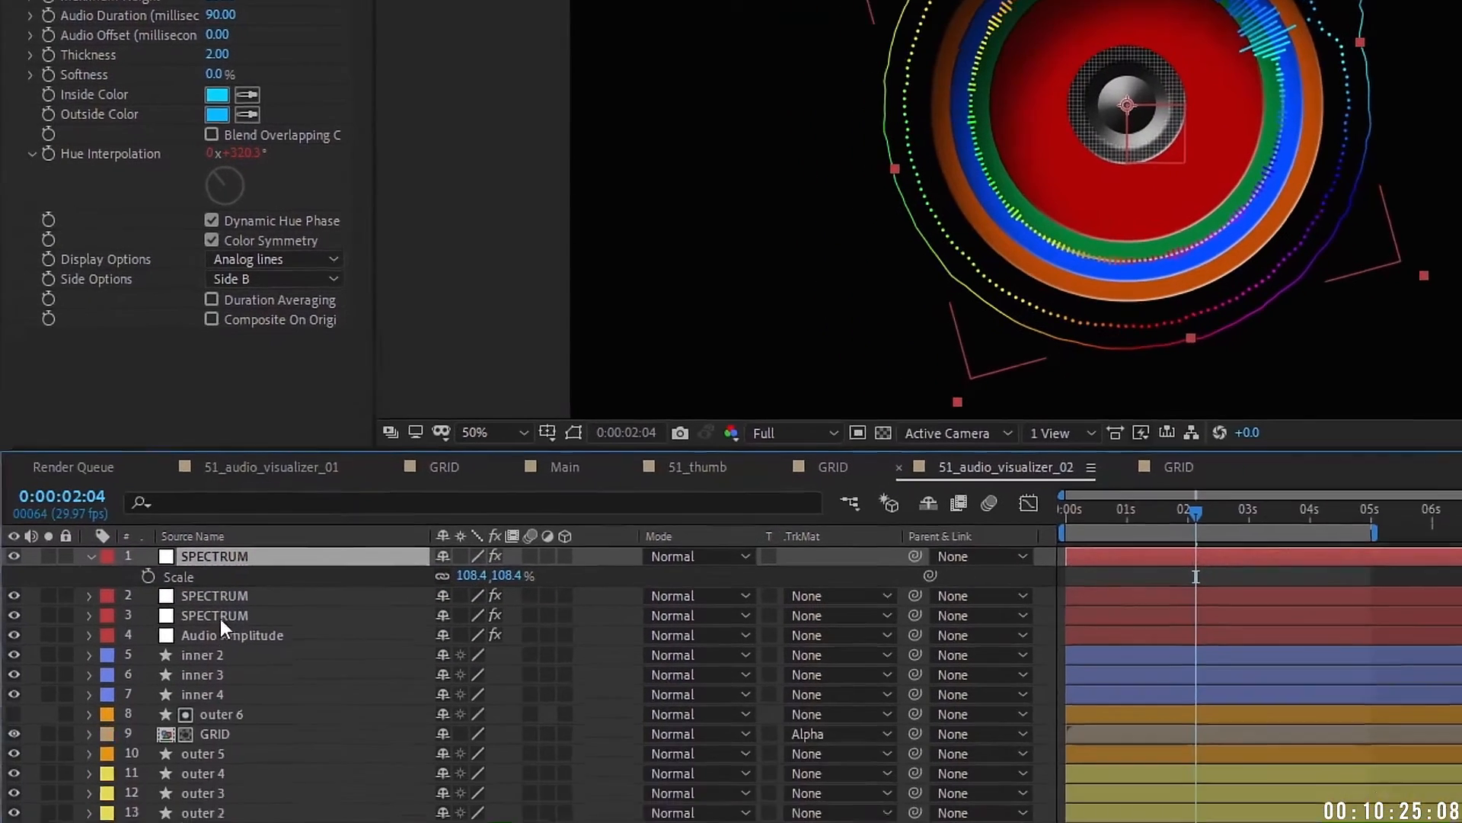
shift+click(201, 764)
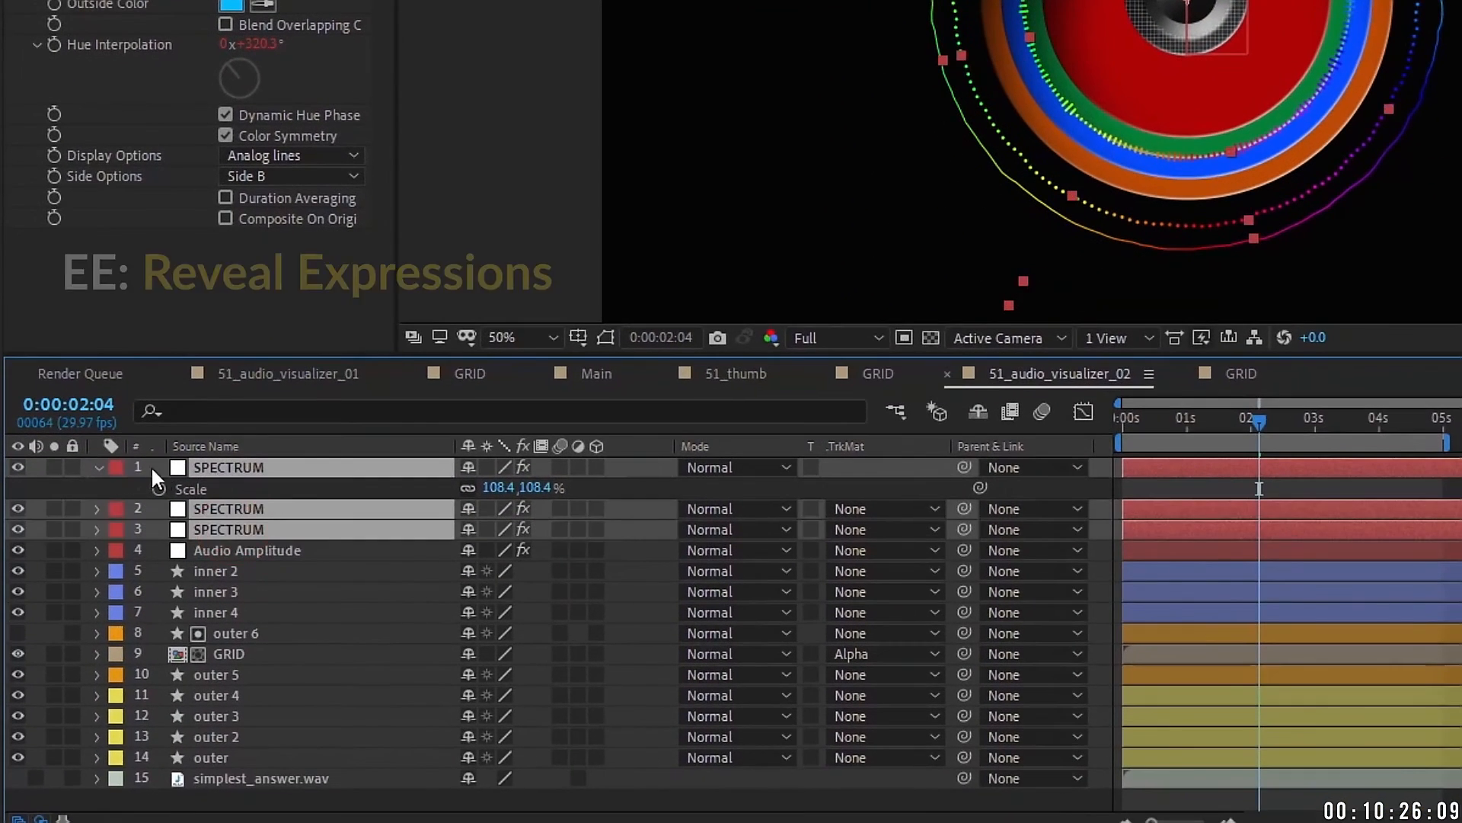
key(e)
key(e)
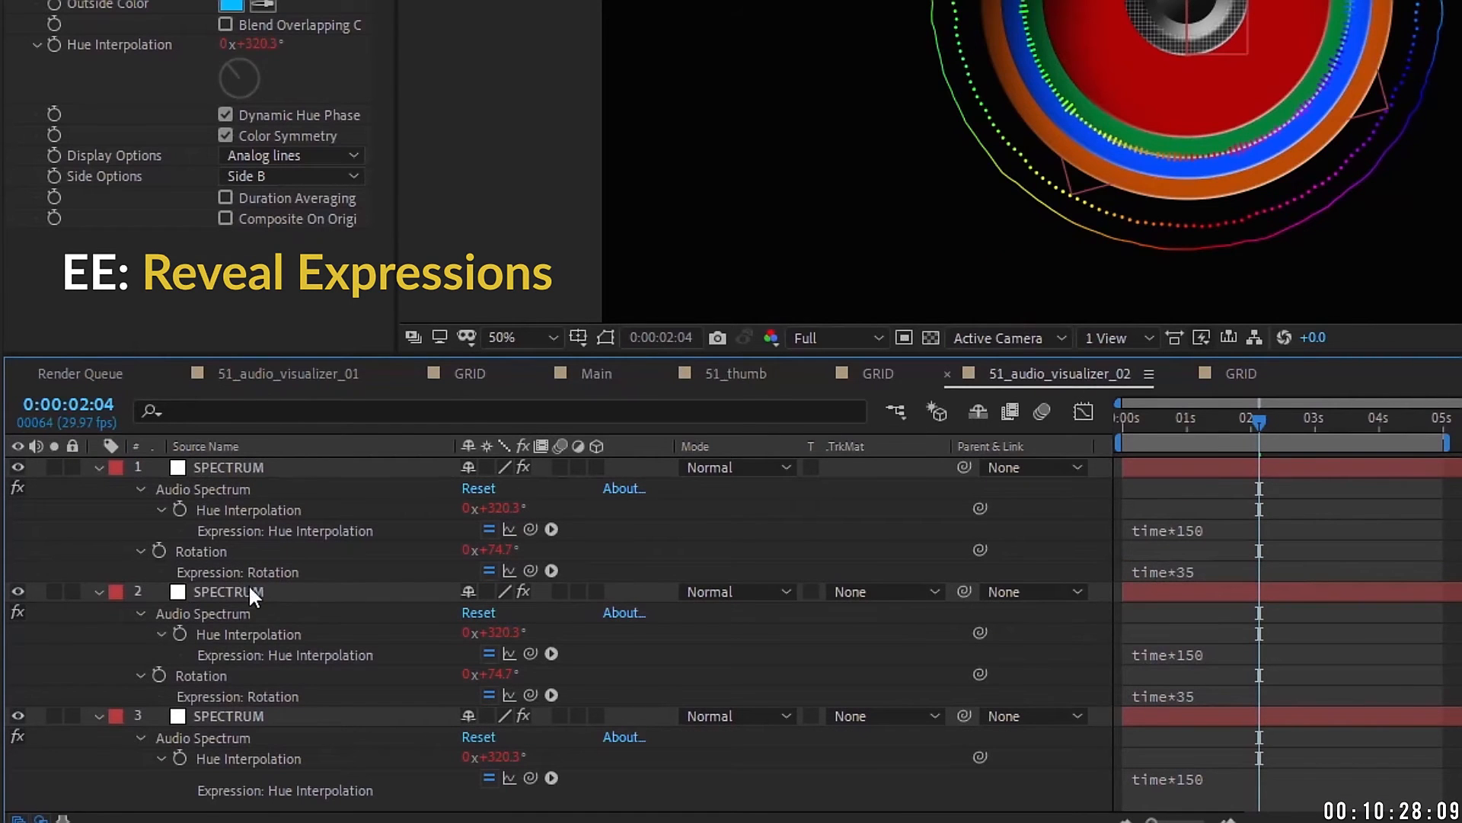
Step: Reverse the top ring's rotation to time*-35 and set another ring's rotation to time*50
click(191, 550)
click(1176, 572)
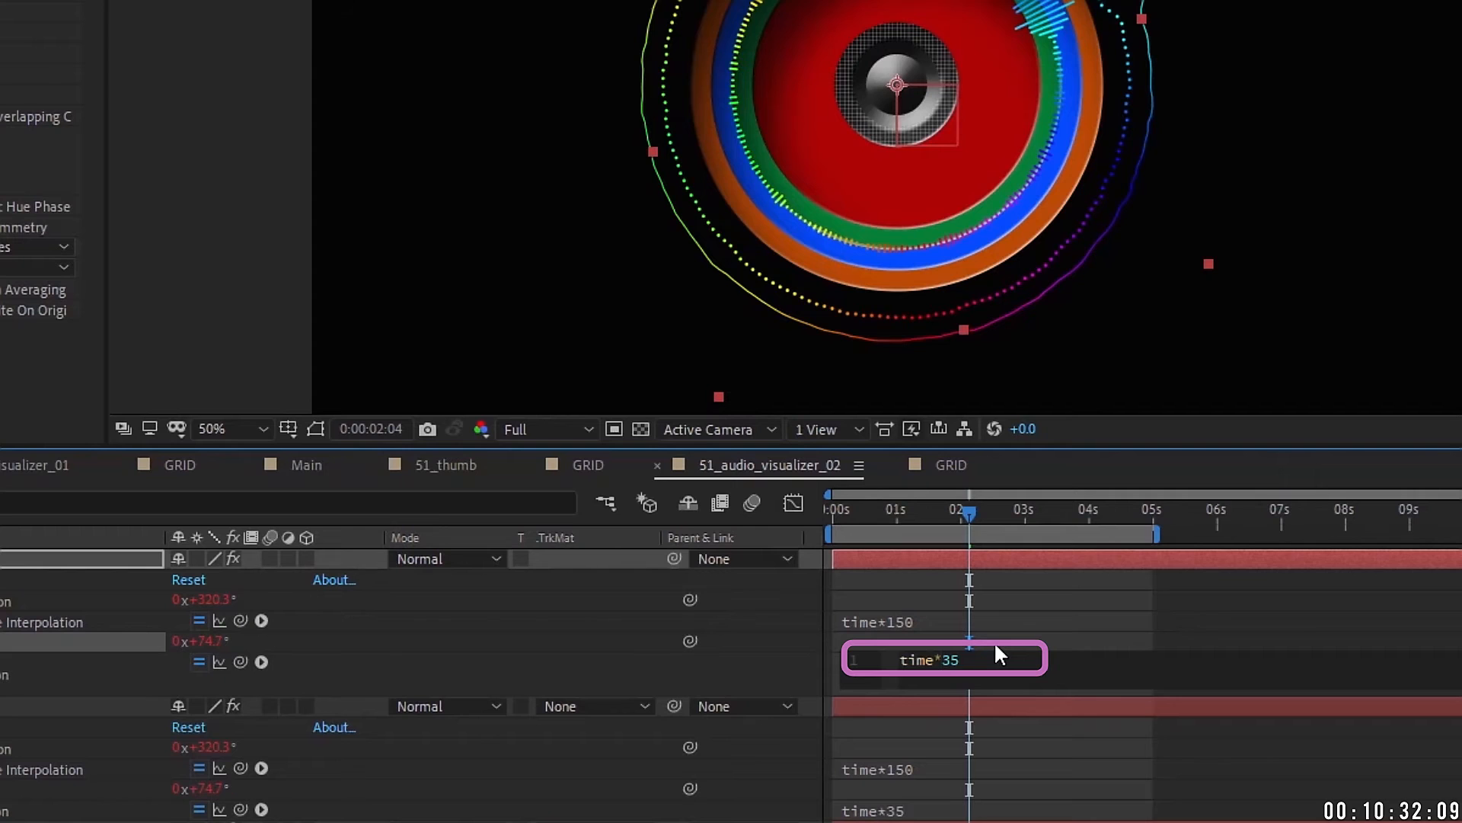
text(-)
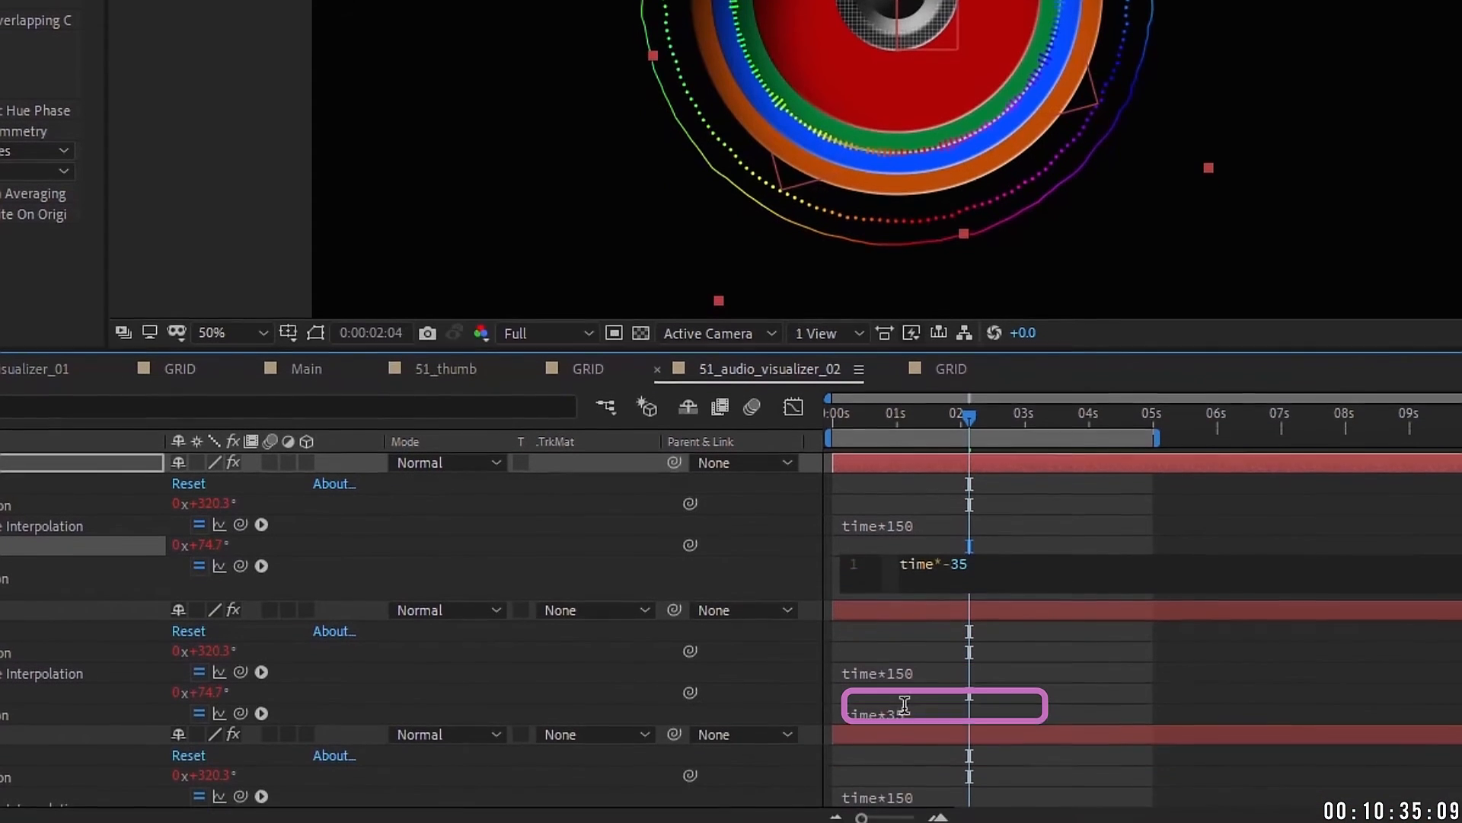
click(905, 705)
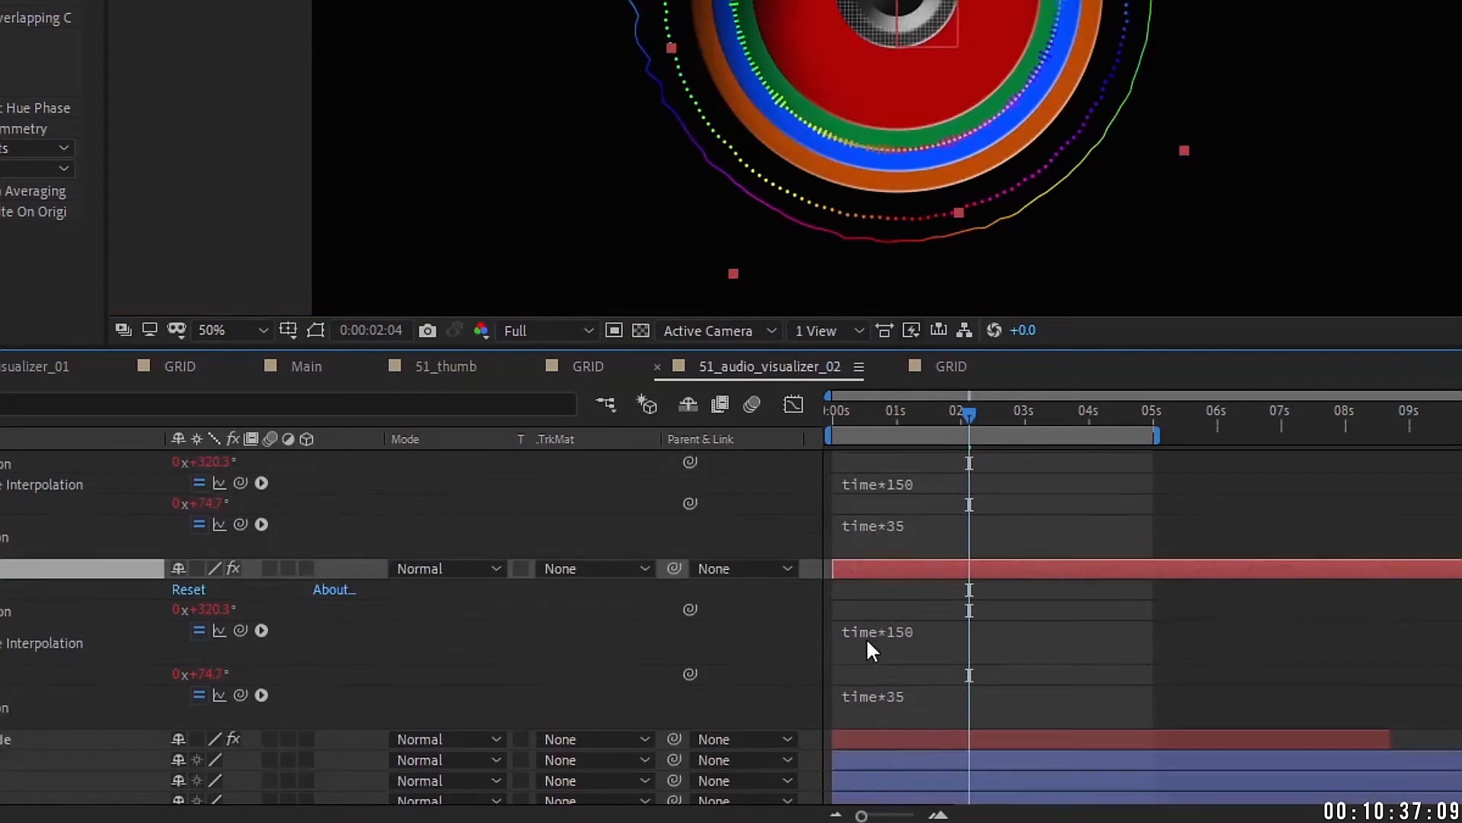
scroll(870, 640, down, 1)
click(906, 632)
drag(943, 631, 968, 627)
text(50)
click(861, 522)
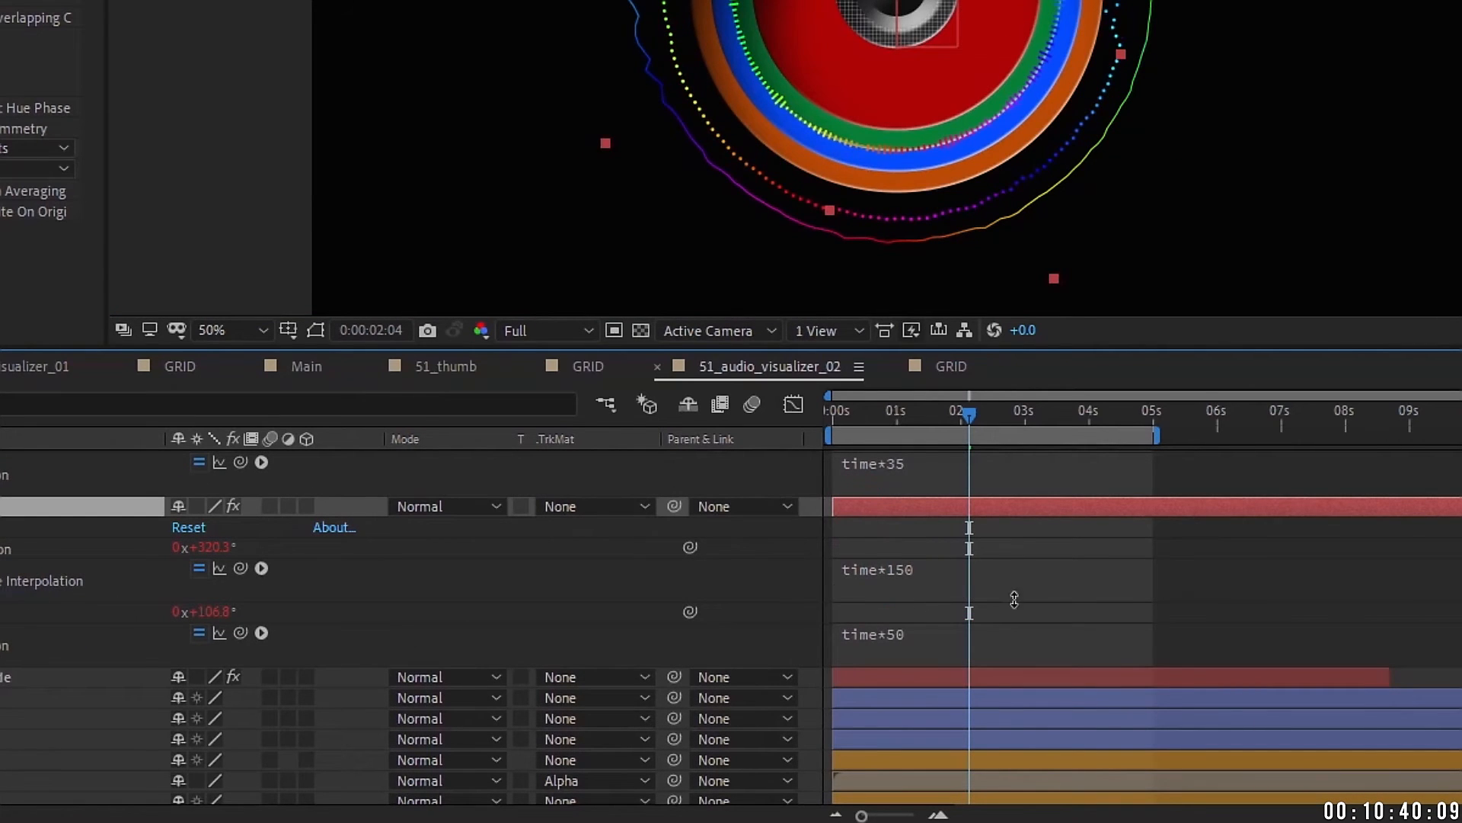
Step: Change two rings' hue expressions to time*250 and time*350
click(949, 567)
drag(943, 566, 953, 566)
text(2)
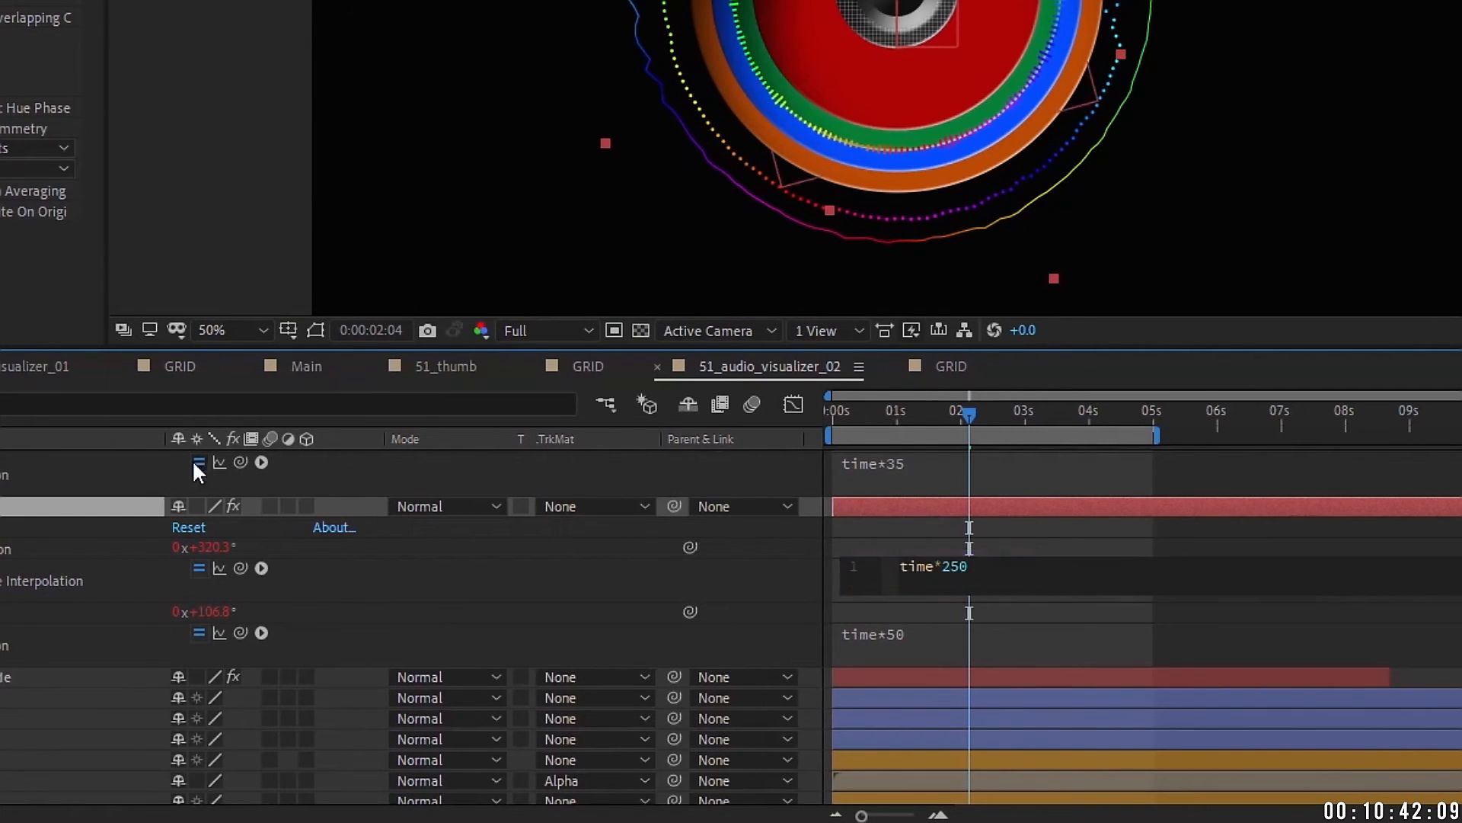
click(100, 511)
scroll(870, 535, up, 1)
click(943, 482)
drag(943, 481, 953, 480)
text(3)
click(307, 542)
Step: Set the top ring's hue speed to time*550 and thicken its lines to 17
scroll(692, 516, up, 3)
click(937, 518)
drag(943, 520, 954, 520)
text(5)
click(23, 533)
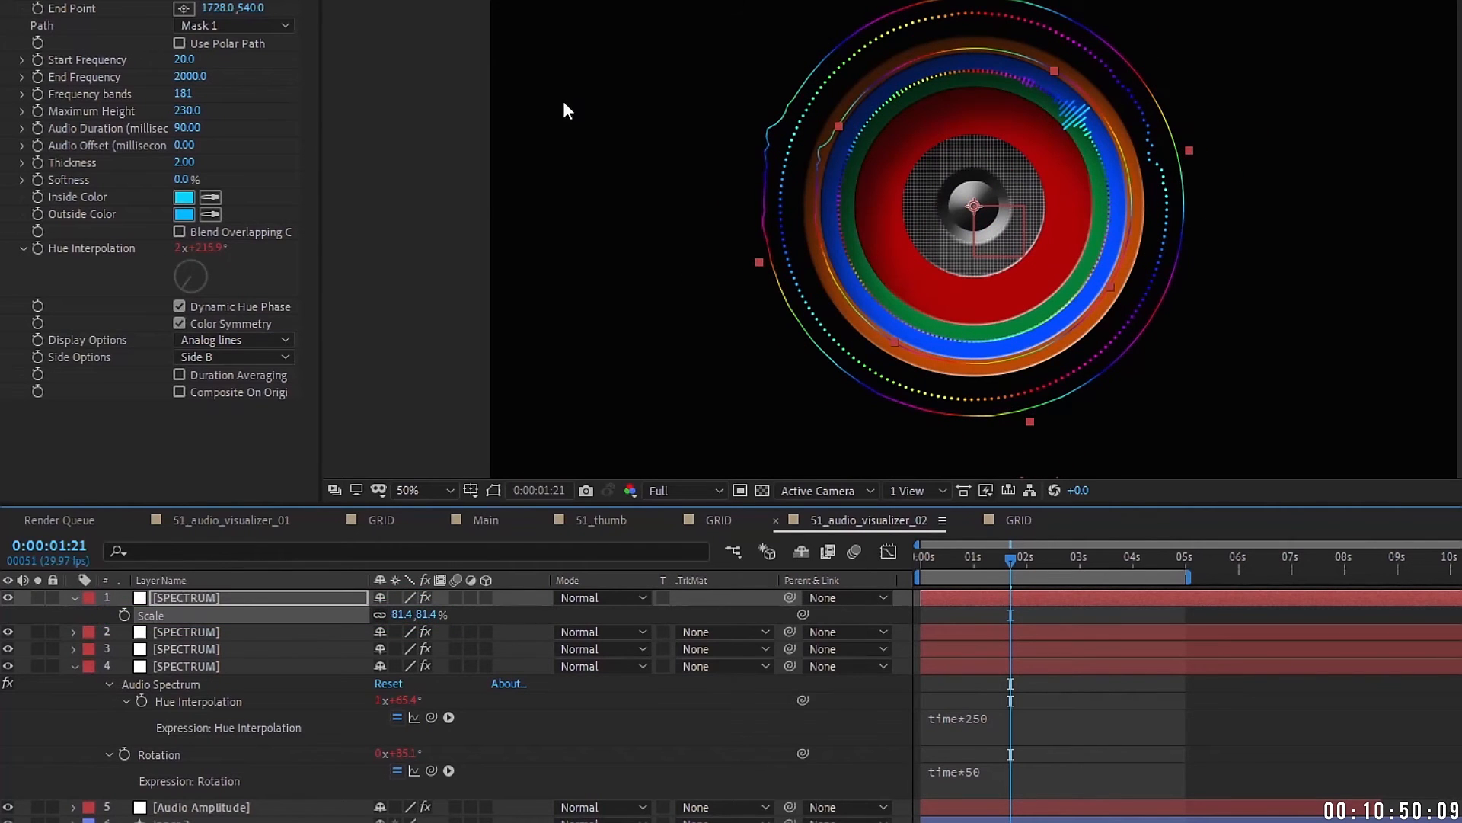
drag(188, 162, 317, 142)
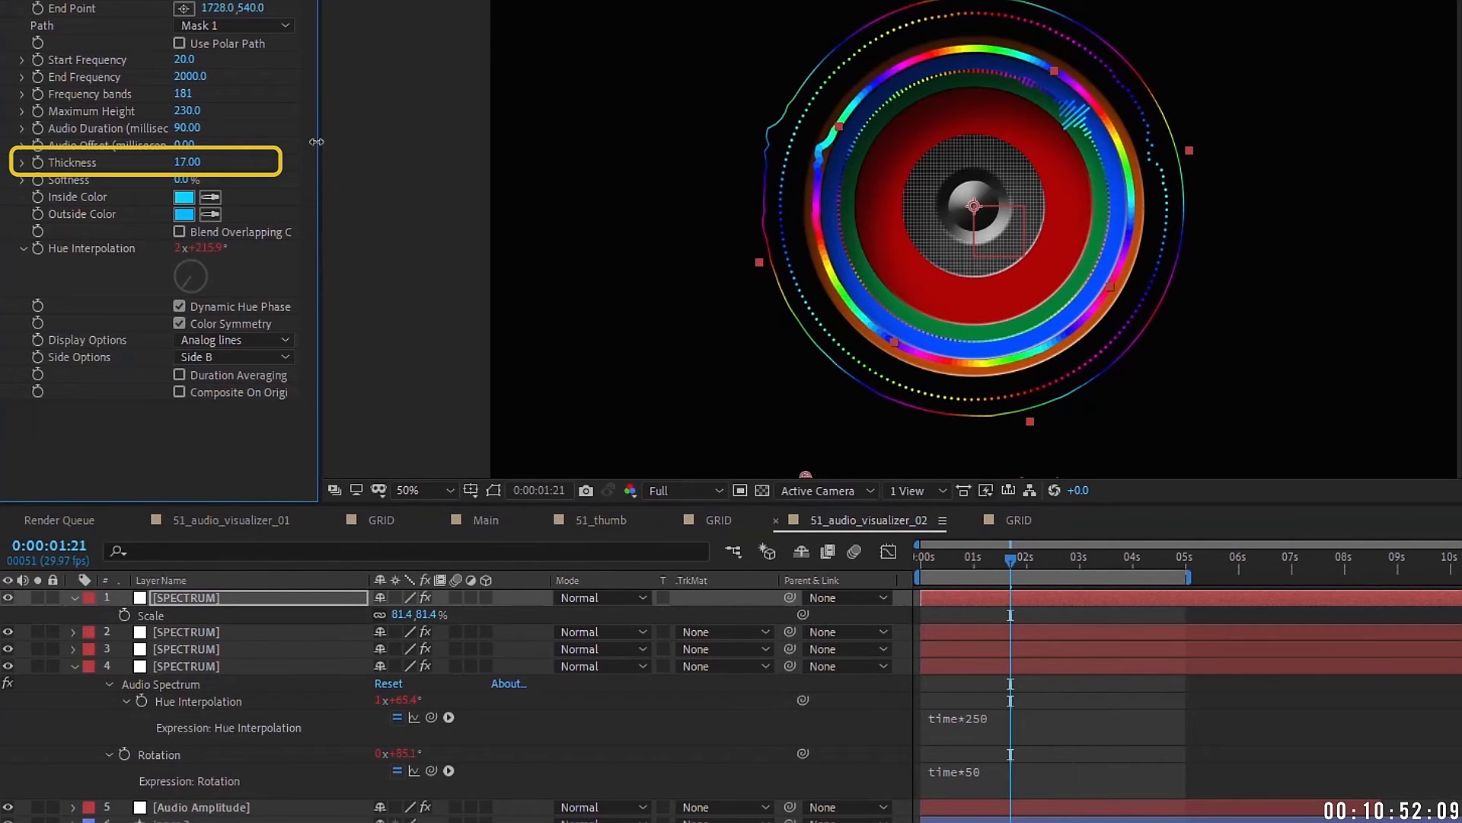
Step: Change the top ring's hue expression to time*50
drag(1011, 559, 947, 559)
key(e)
key(e)
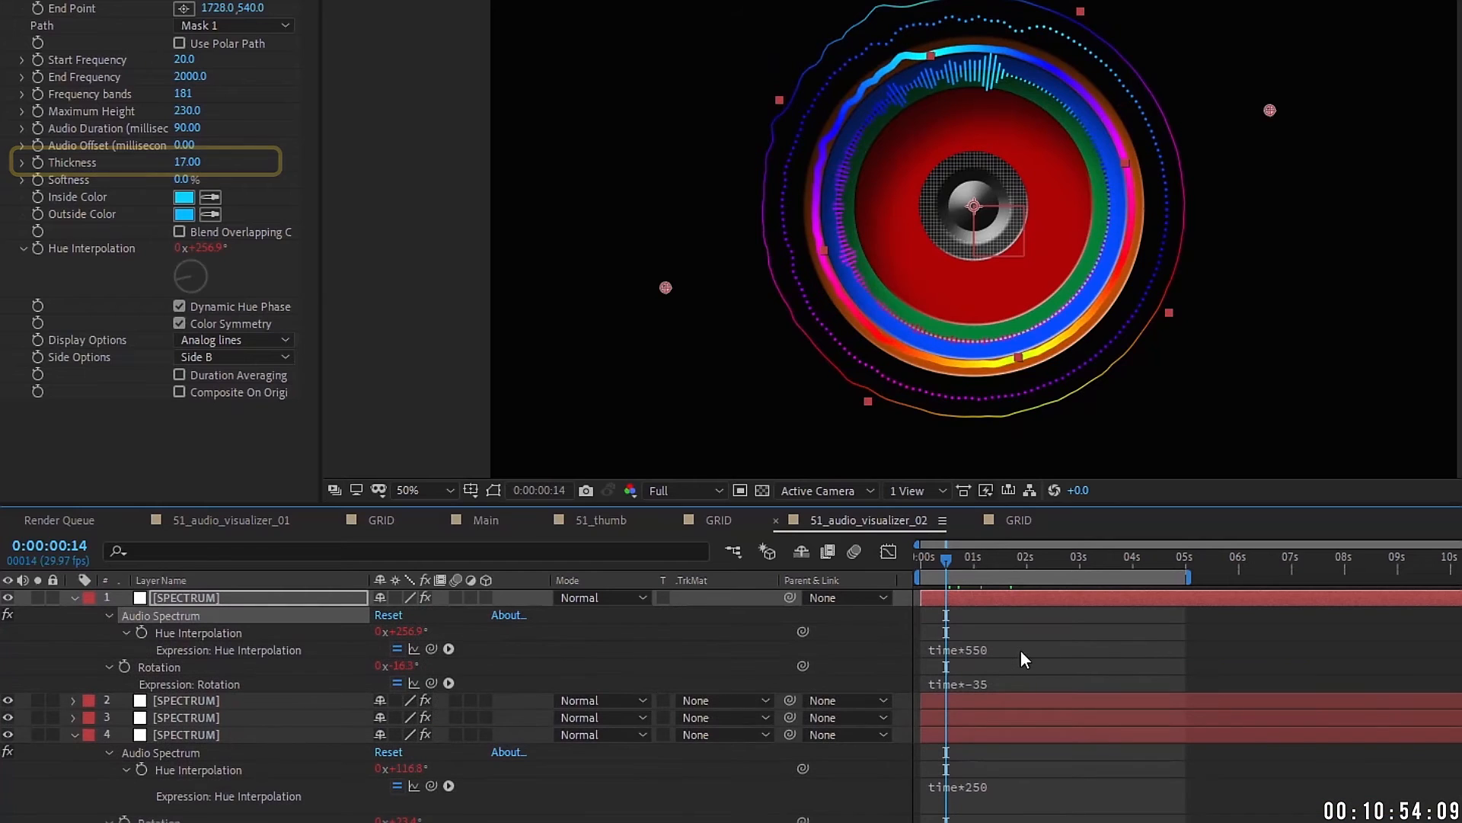
click(999, 646)
click(1044, 646)
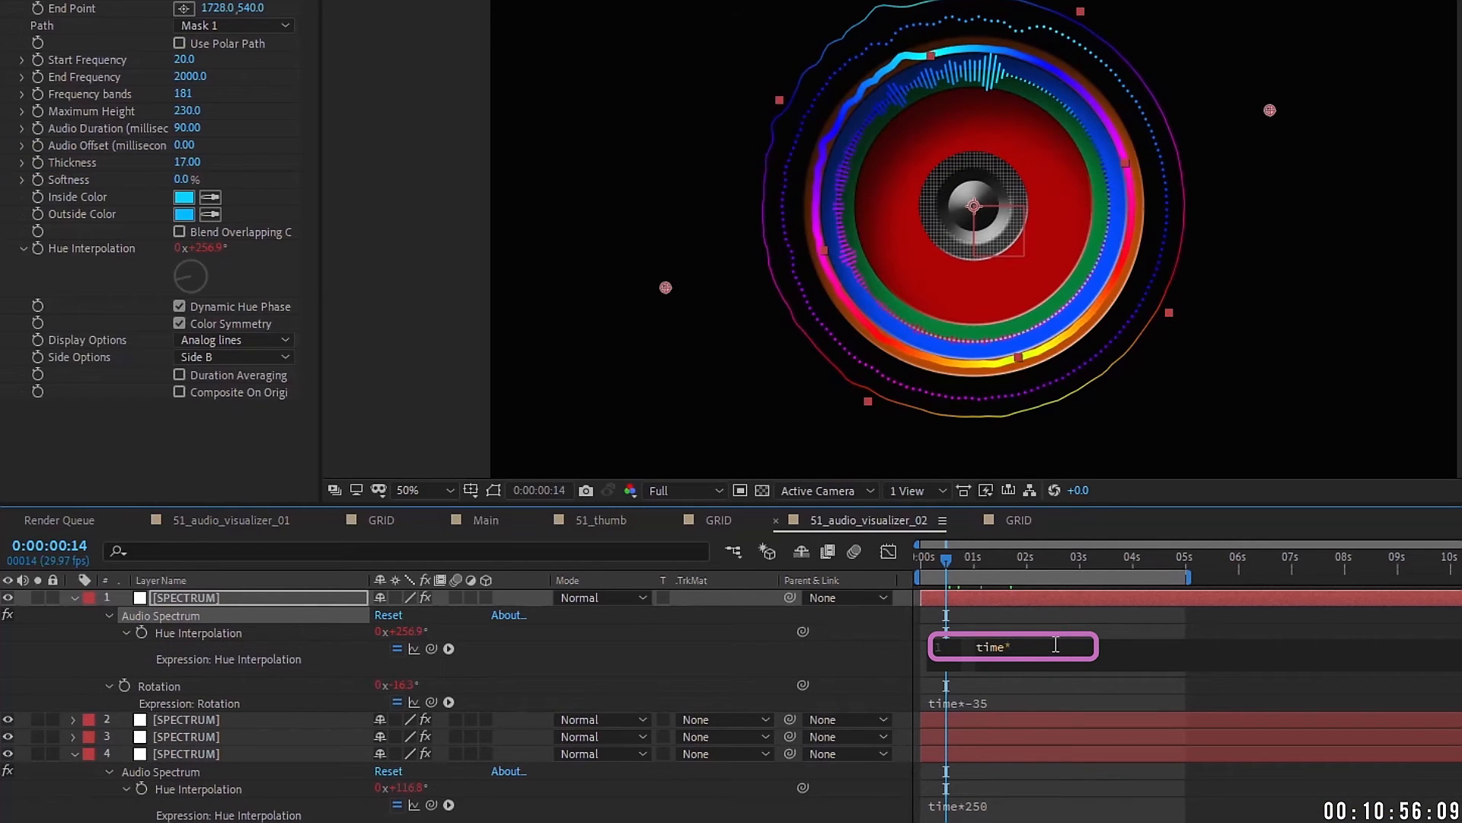
click(977, 610)
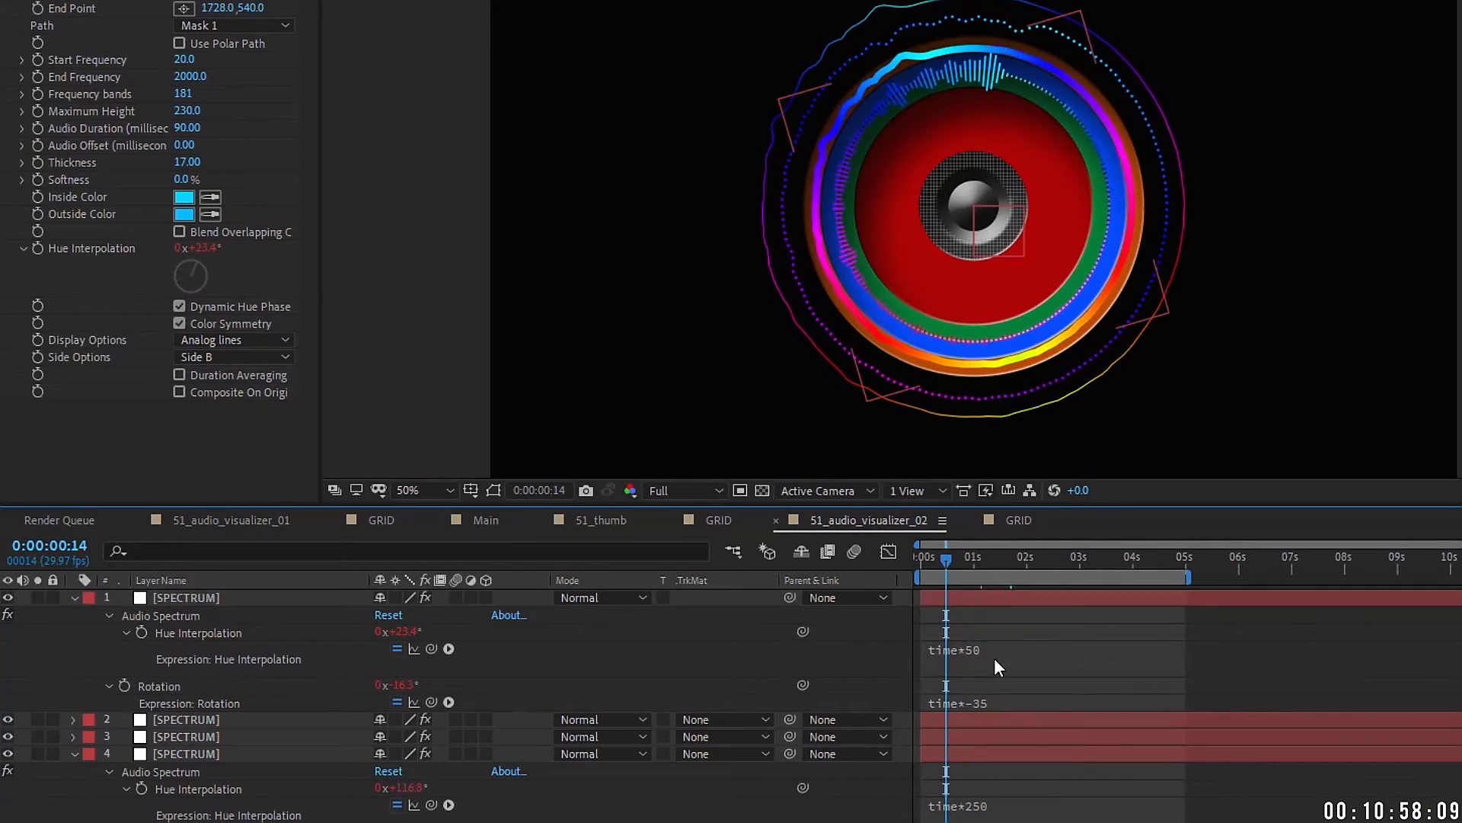
click(1061, 698)
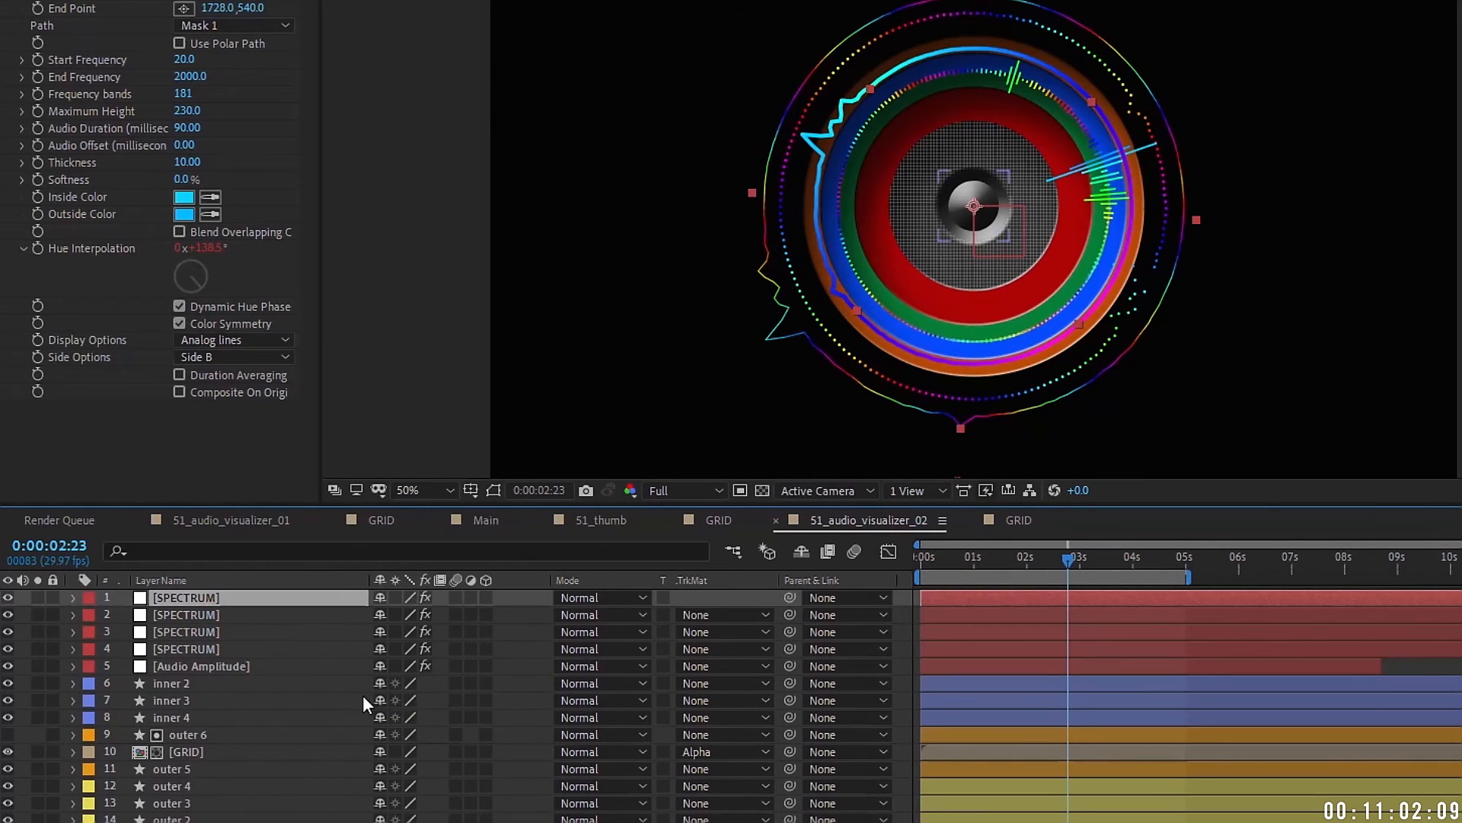
Step: At 0:00:01:27, duplicate the spectrum layer and delete the copy's mask
click(945, 558)
drag(943, 556, 1022, 556)
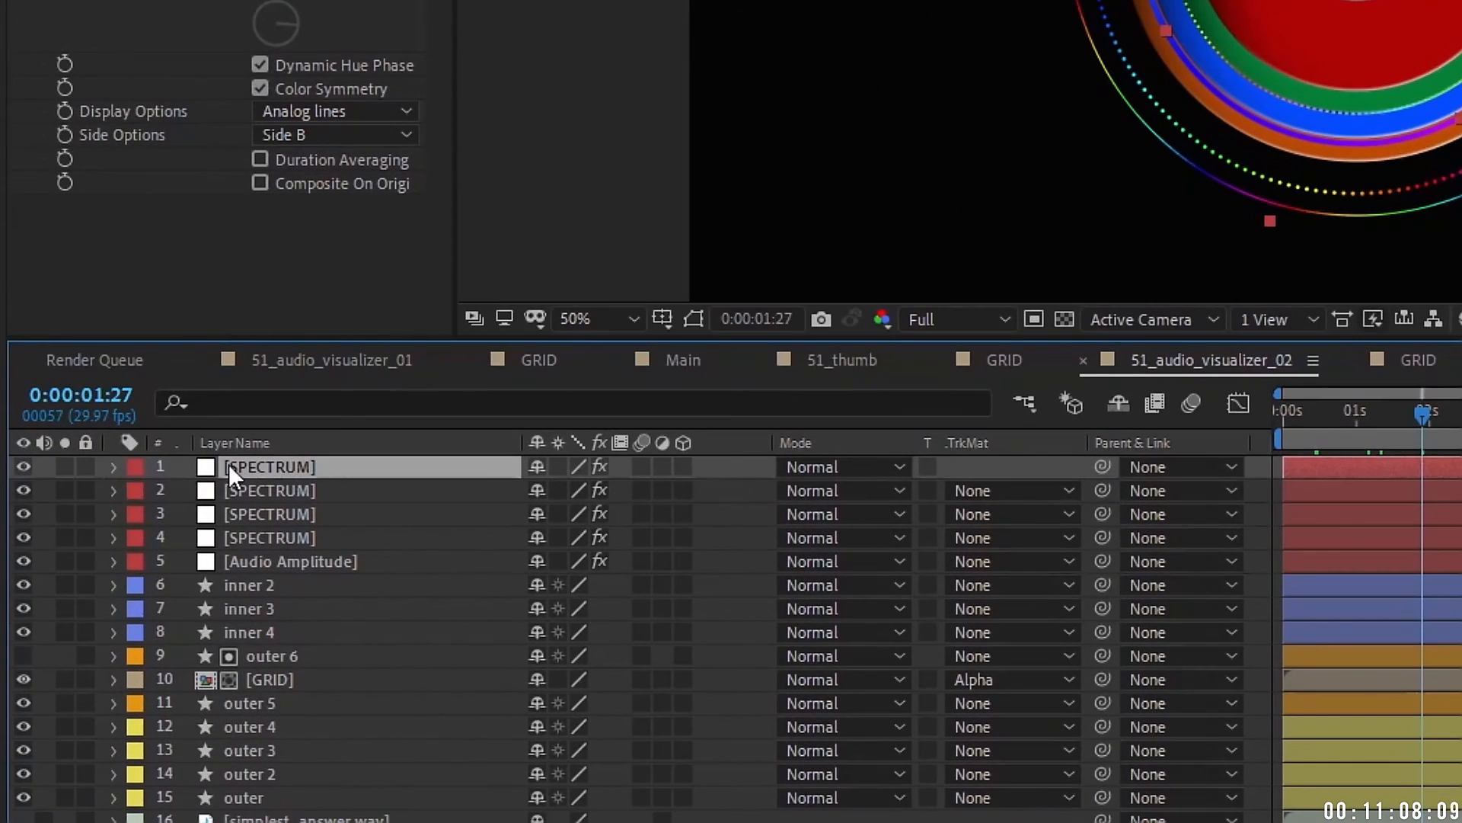
key(ctrl+d)
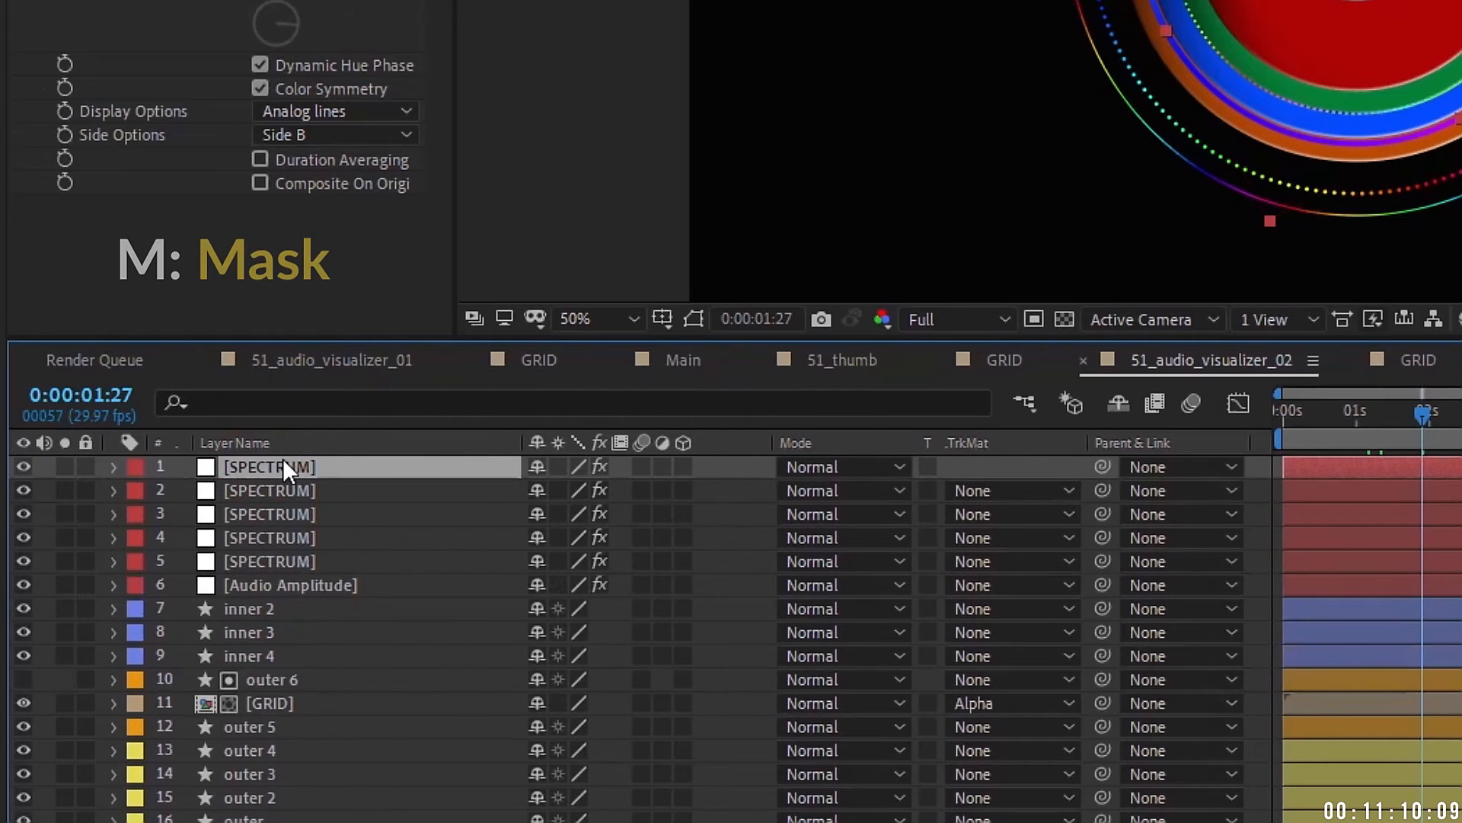
key(m)
click(231, 492)
key(Delete)
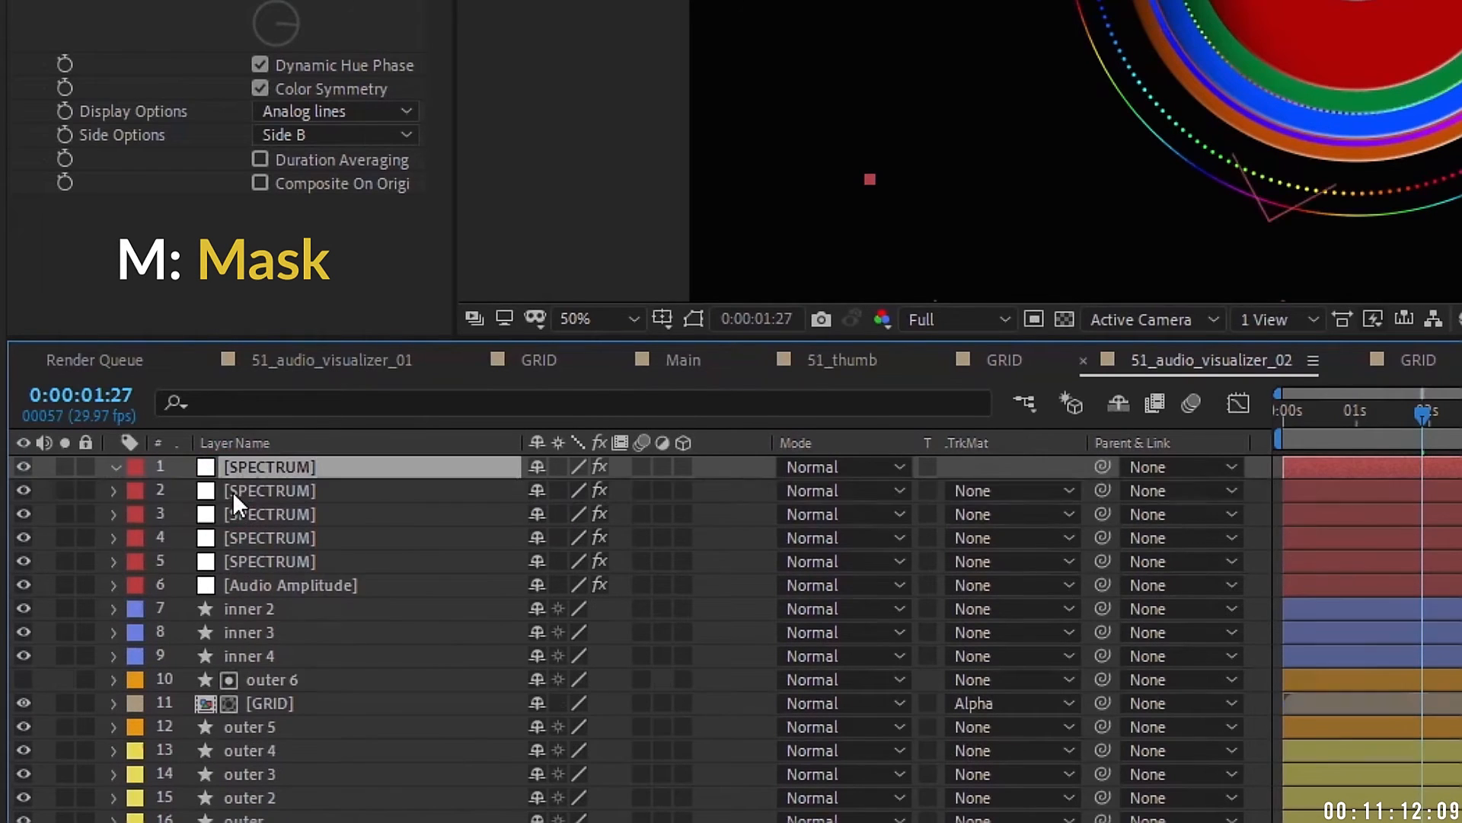
Step: Remove the copy's rotation expression, set its scale to 100% and solo it
key(r)
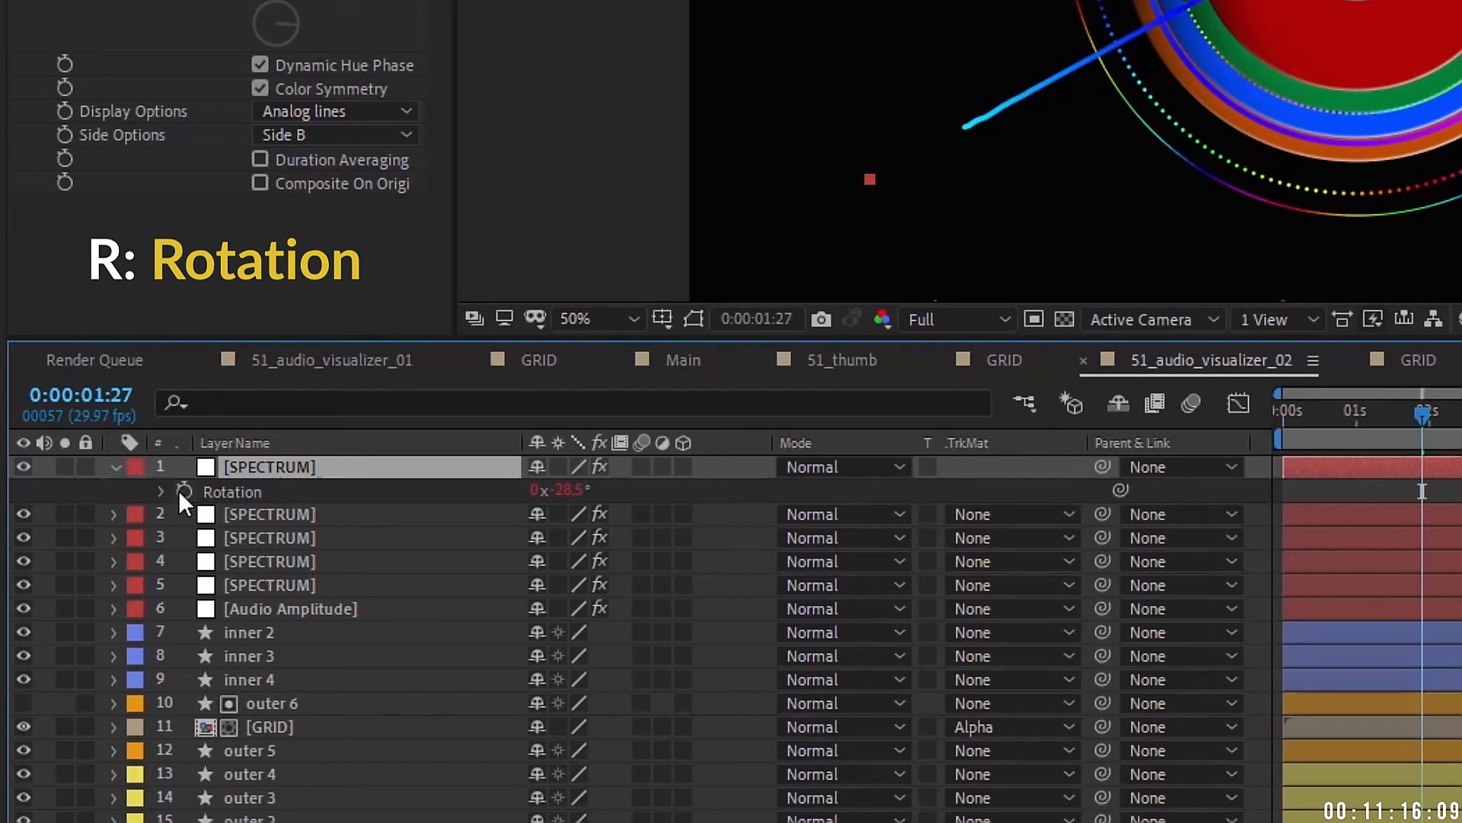
alt+click(185, 490)
key(p)
key(shift+s)
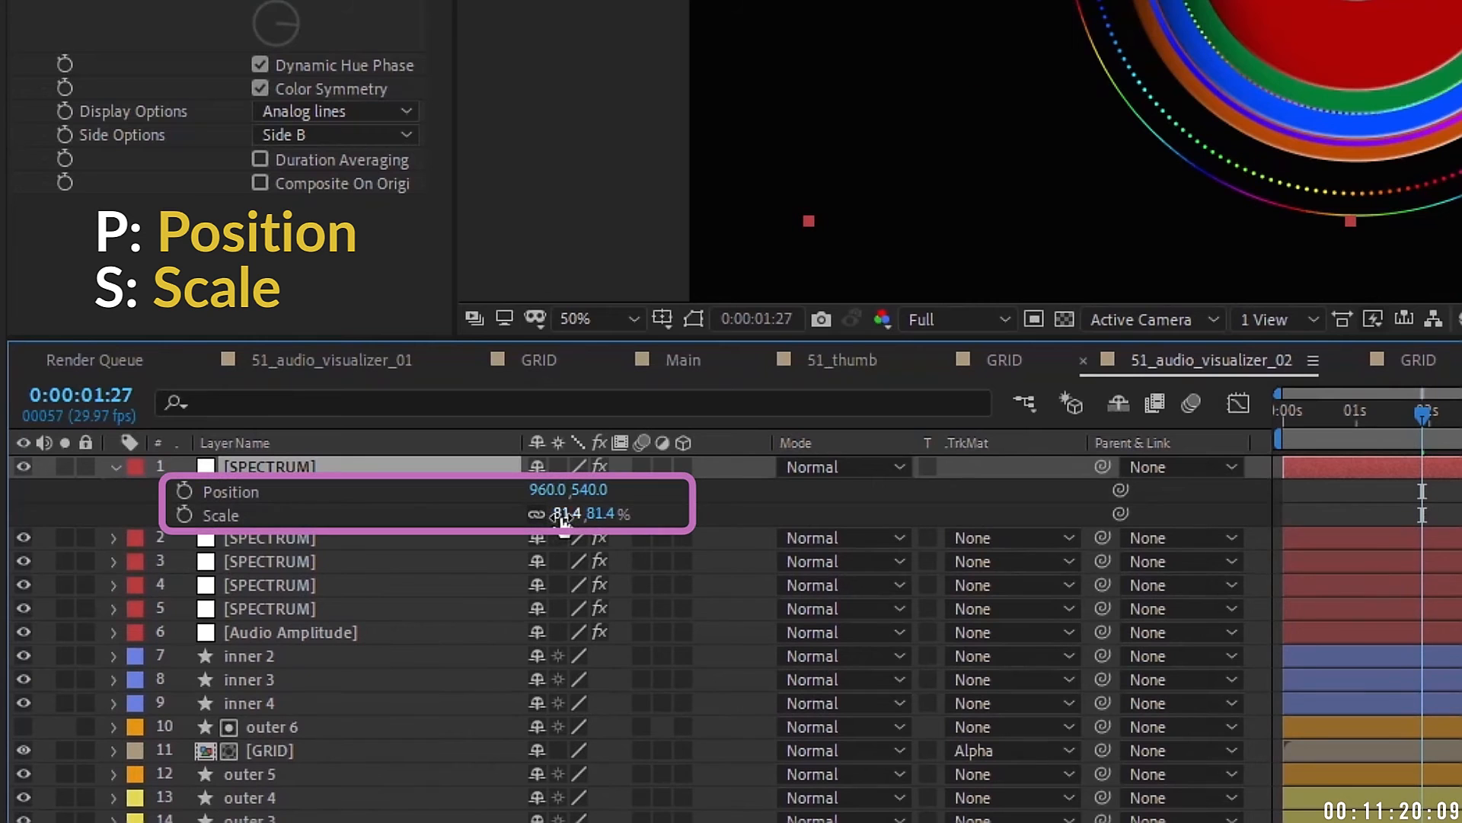
click(562, 515)
text(100)
key(Return)
click(65, 466)
scroll(1249, 160, down, 2)
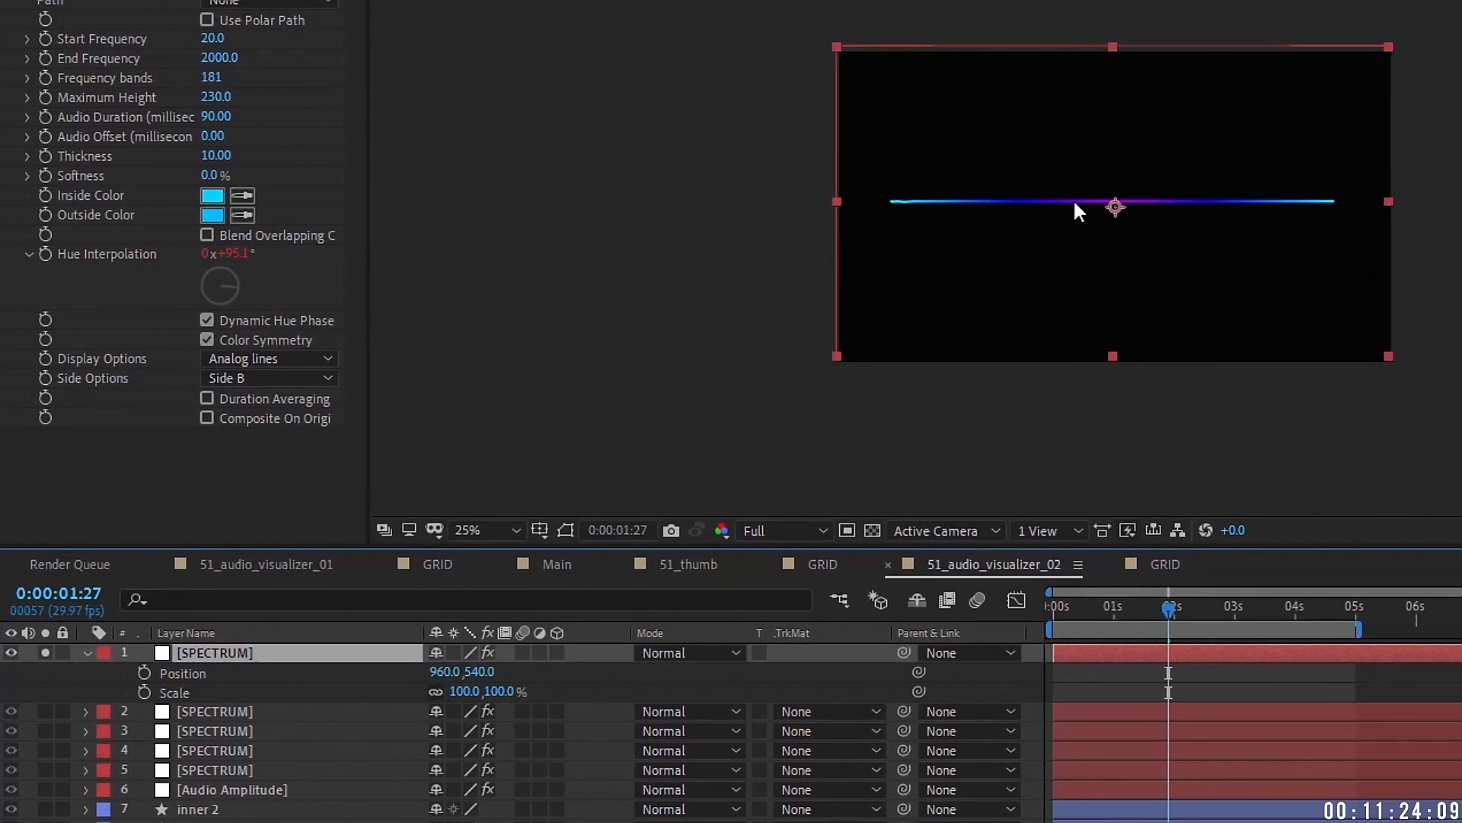
Step: Centre the spectrum copy's anchor point in layer content and set its Position to 960,540
right_click(186, 655)
mouse_move(304, 125)
click(625, 393)
click(445, 672)
key(Tab)
text(540)
key(Return)
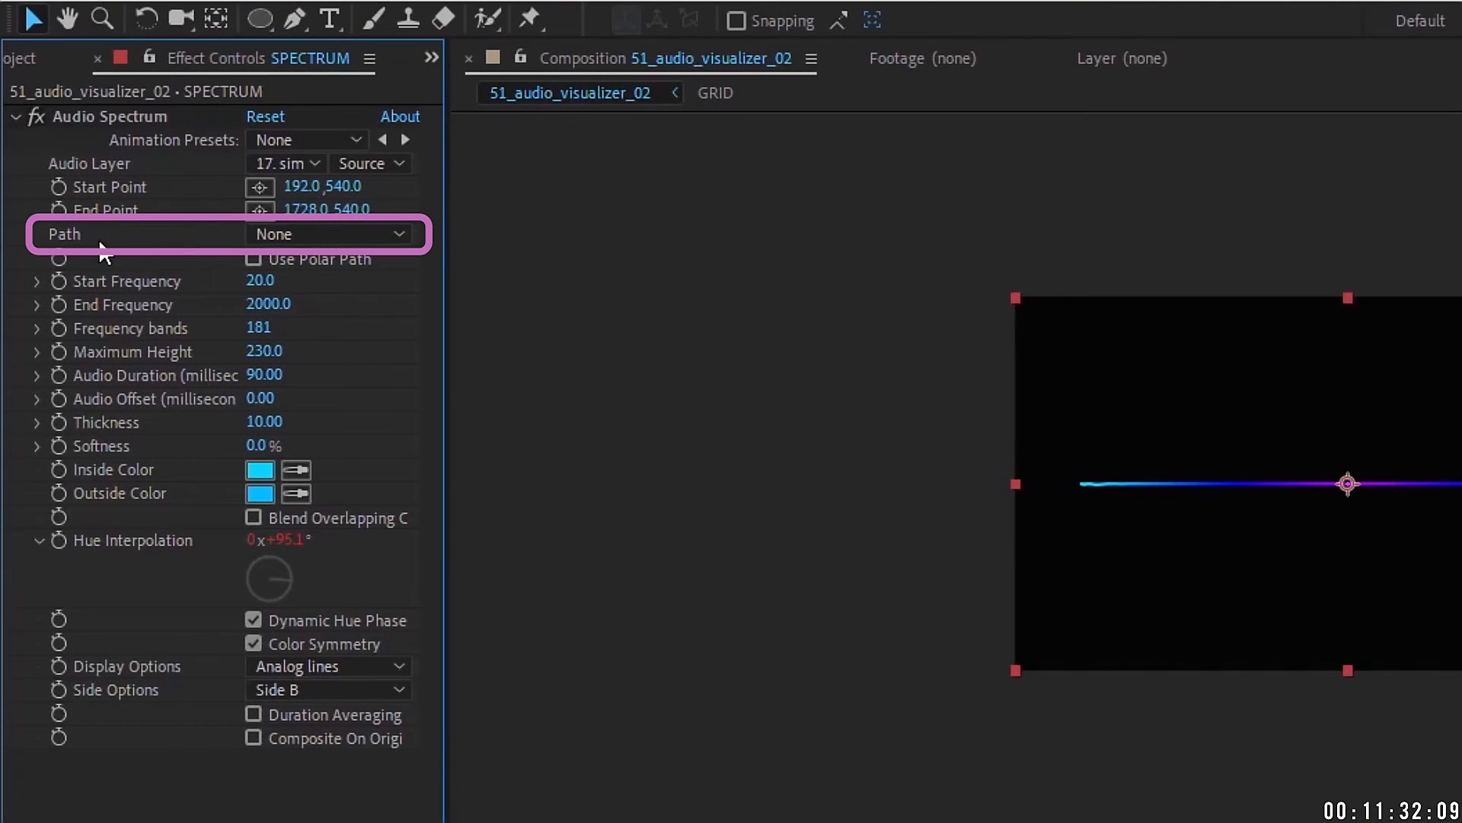
Step: Keep the spectrum Path at None and set both Start and End Point heights to 950
click(293, 232)
click(124, 250)
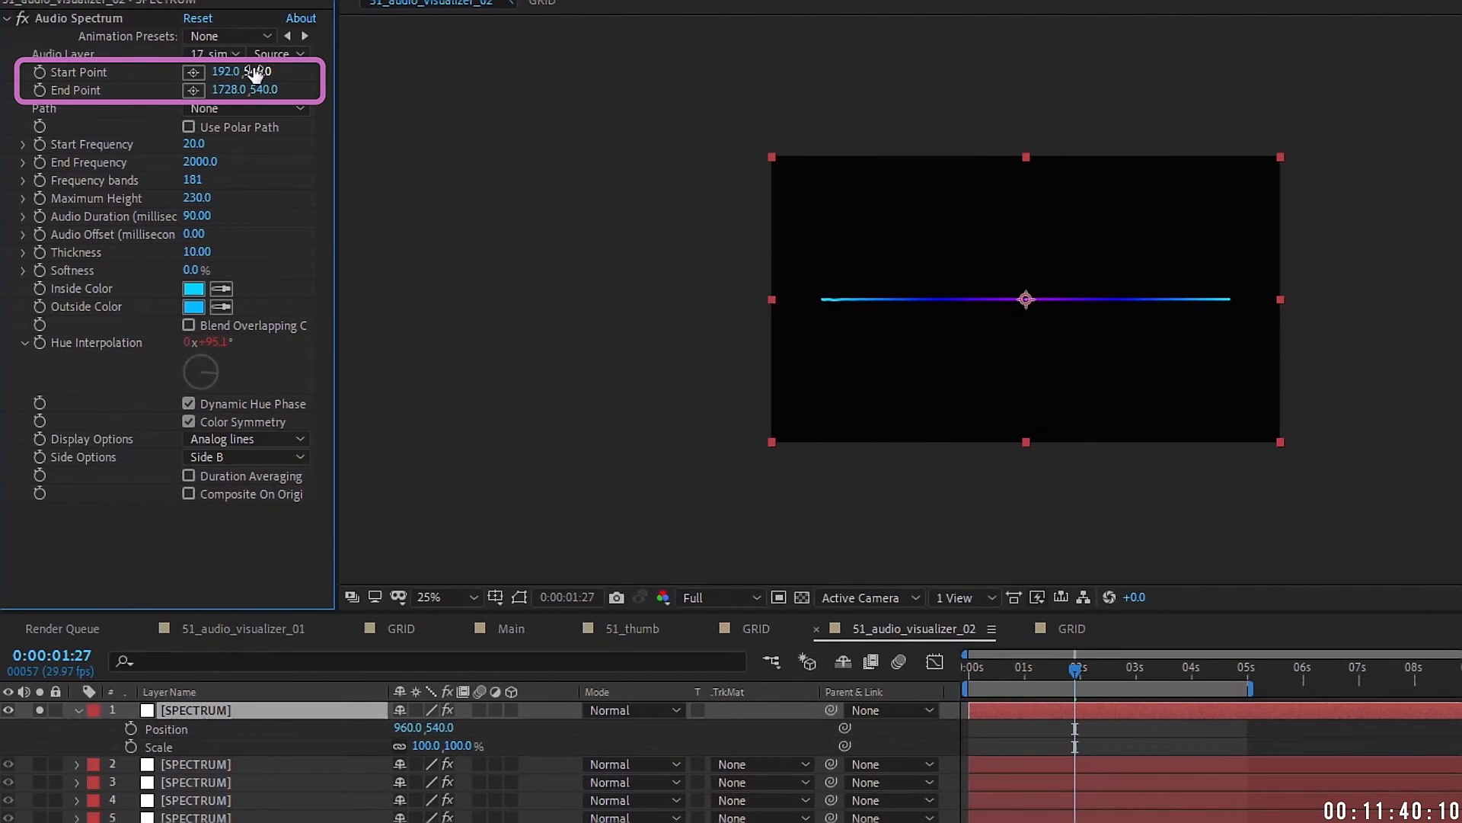
drag(256, 73, 331, 72)
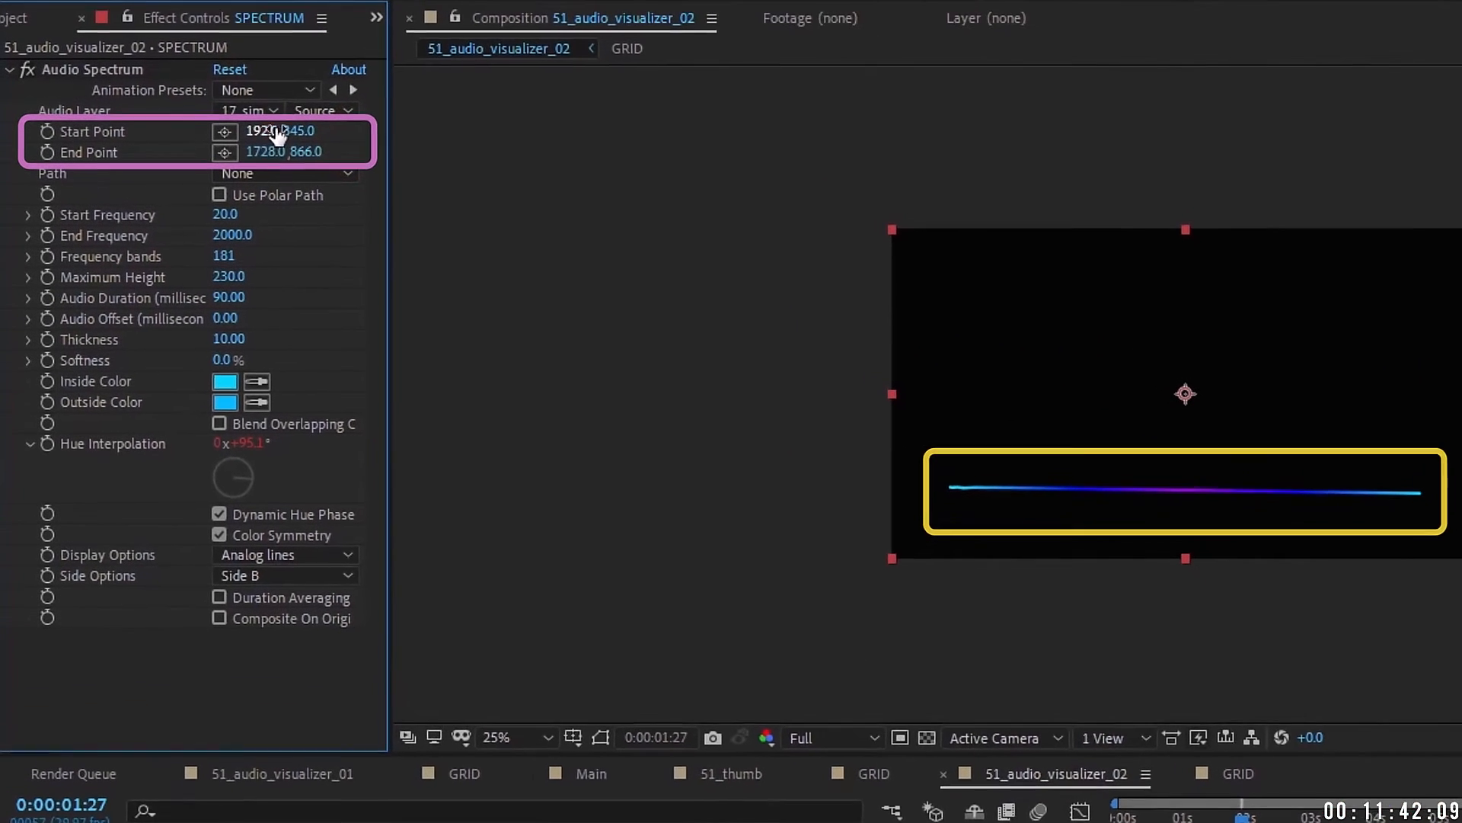
drag(243, 135, 356, 137)
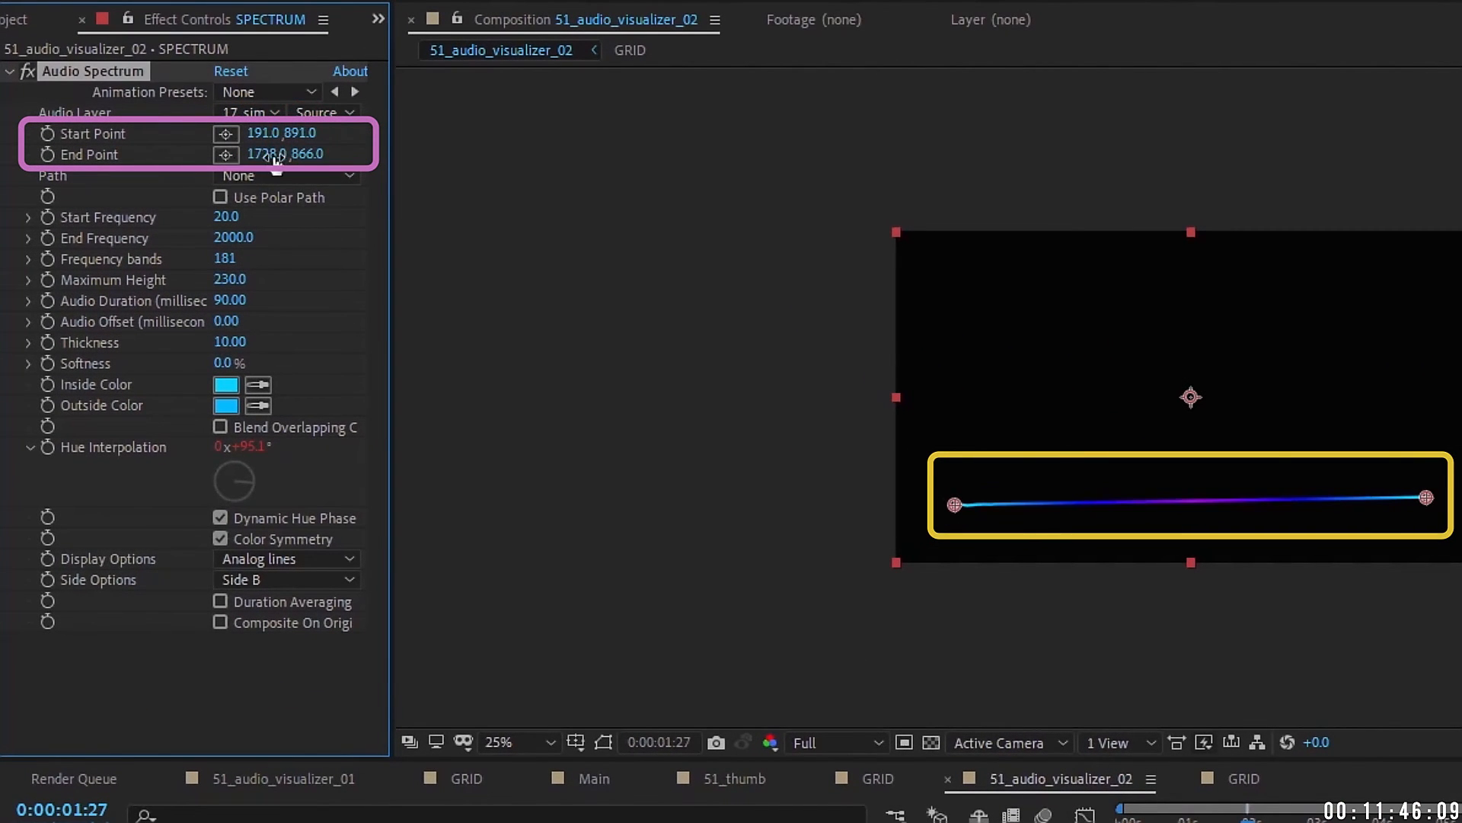
drag(276, 158, 376, 157)
click(302, 133)
text(950)
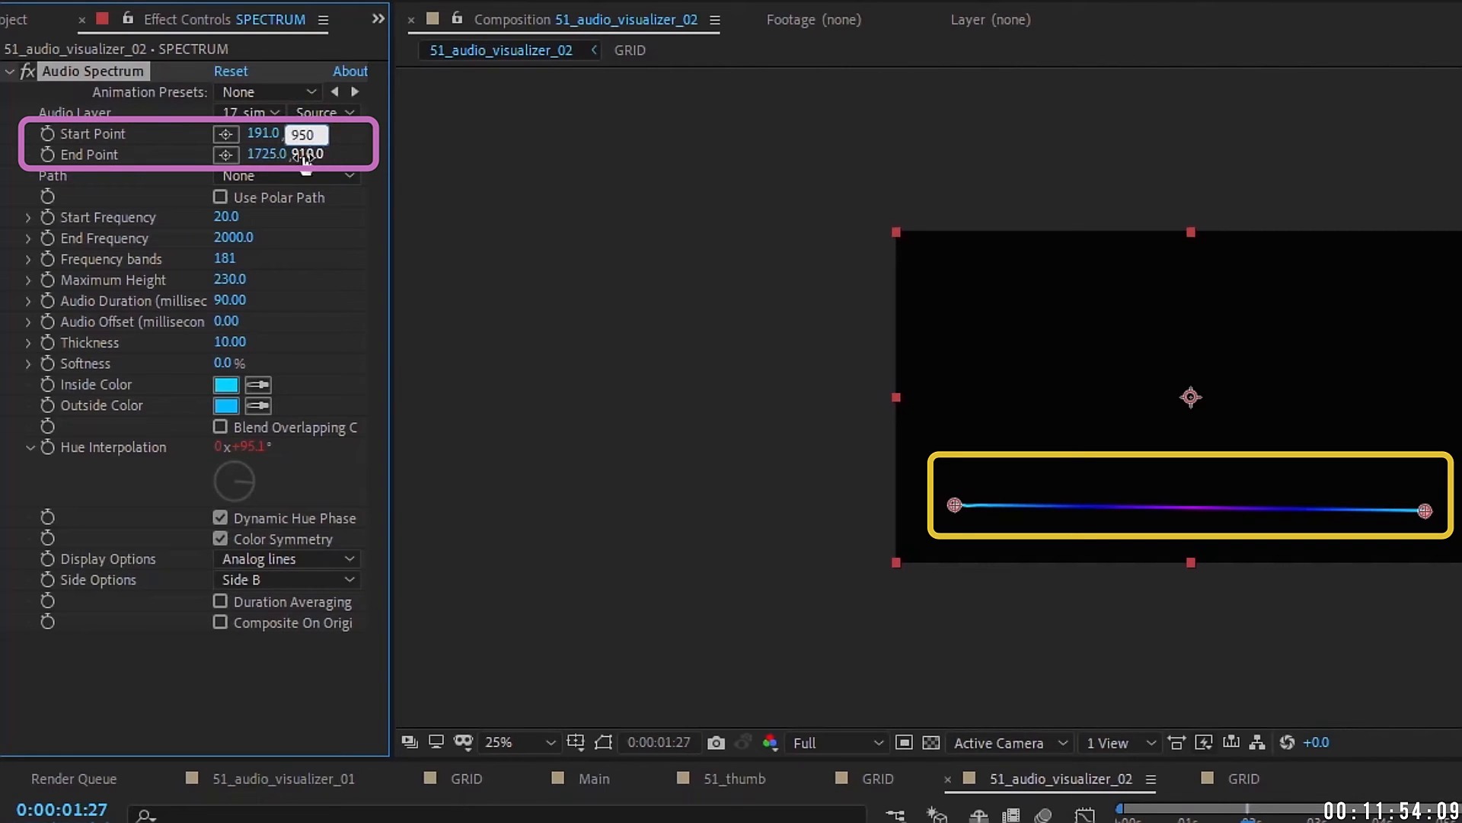
click(307, 155)
text(950)
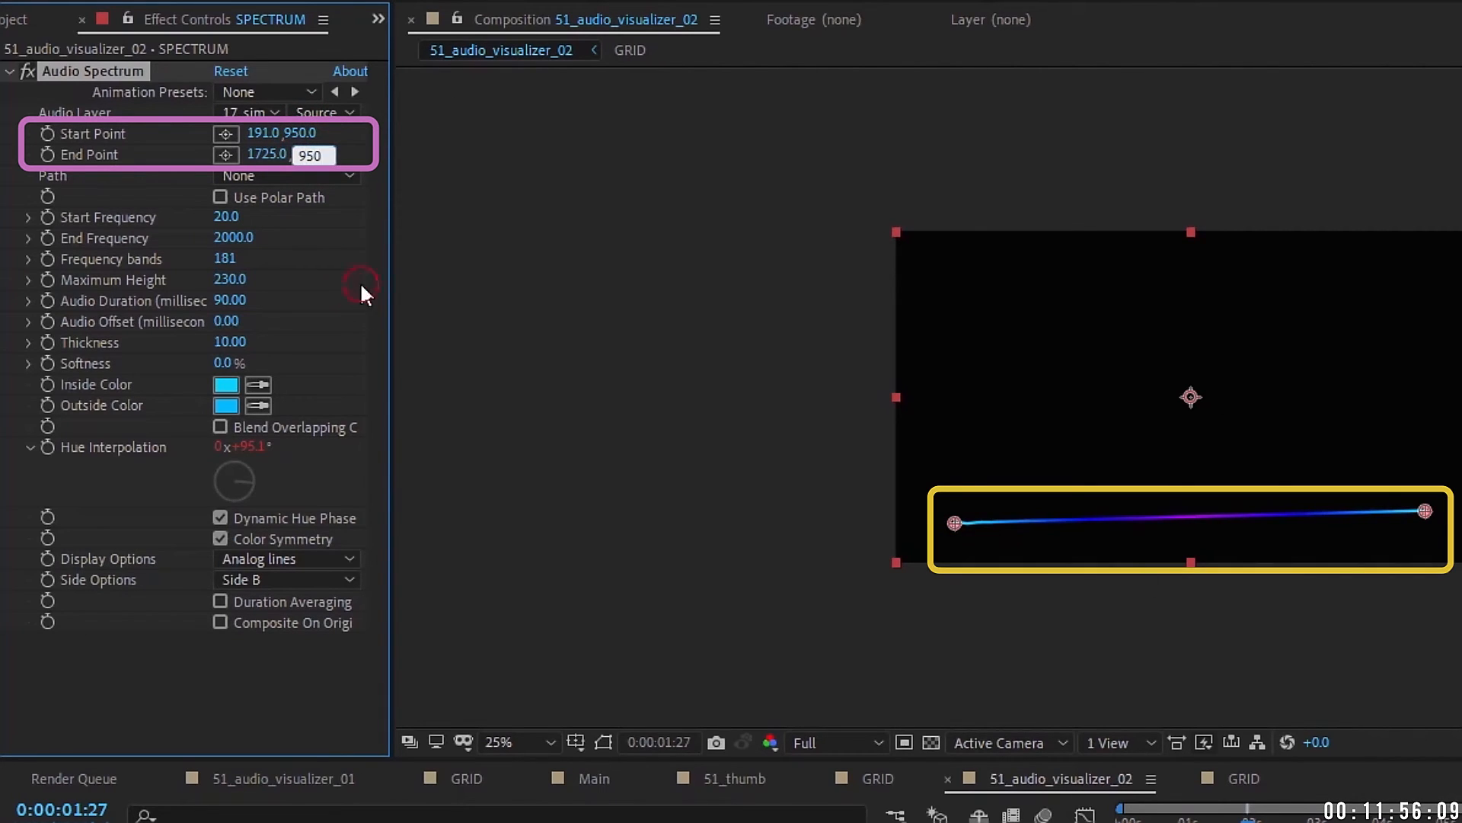
key(Return)
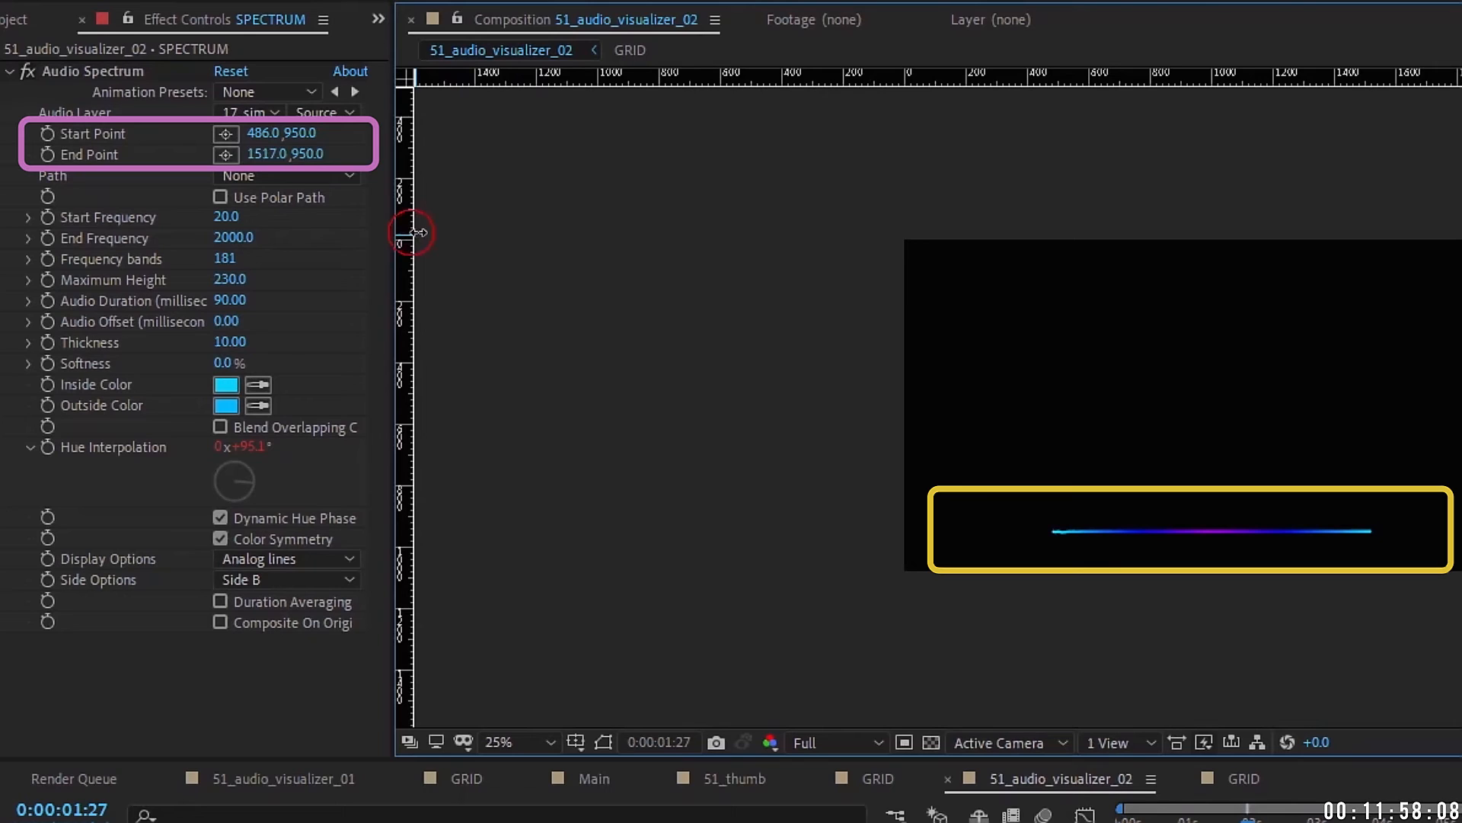
Step: With a centre guide and safe areas shown, set Start Point x to 560 and End Point x to 1360
drag(411, 232, 1200, 131)
key(apostrophe)
click(266, 134)
text(960)
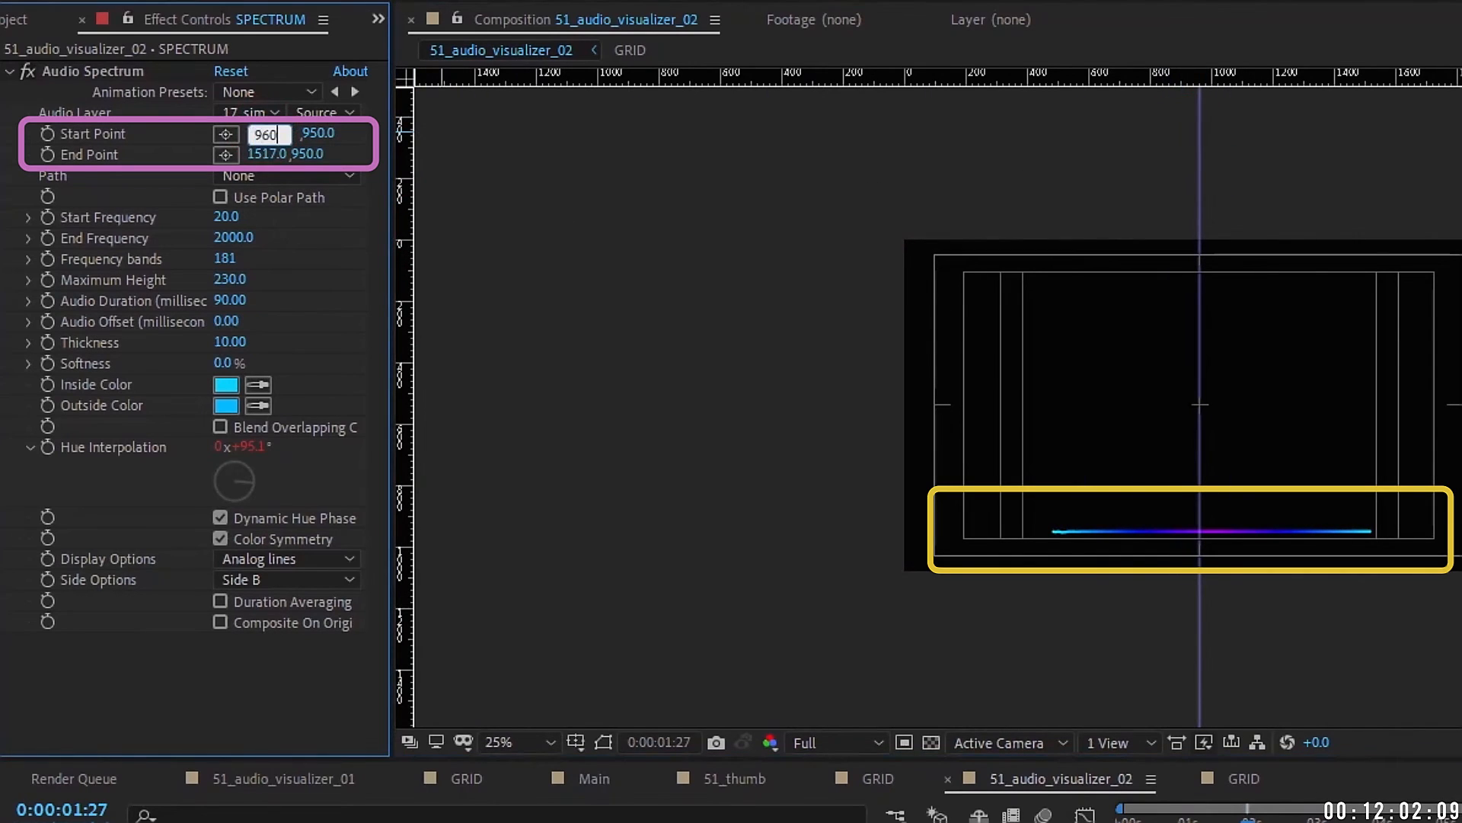
text(-400)
key(Return)
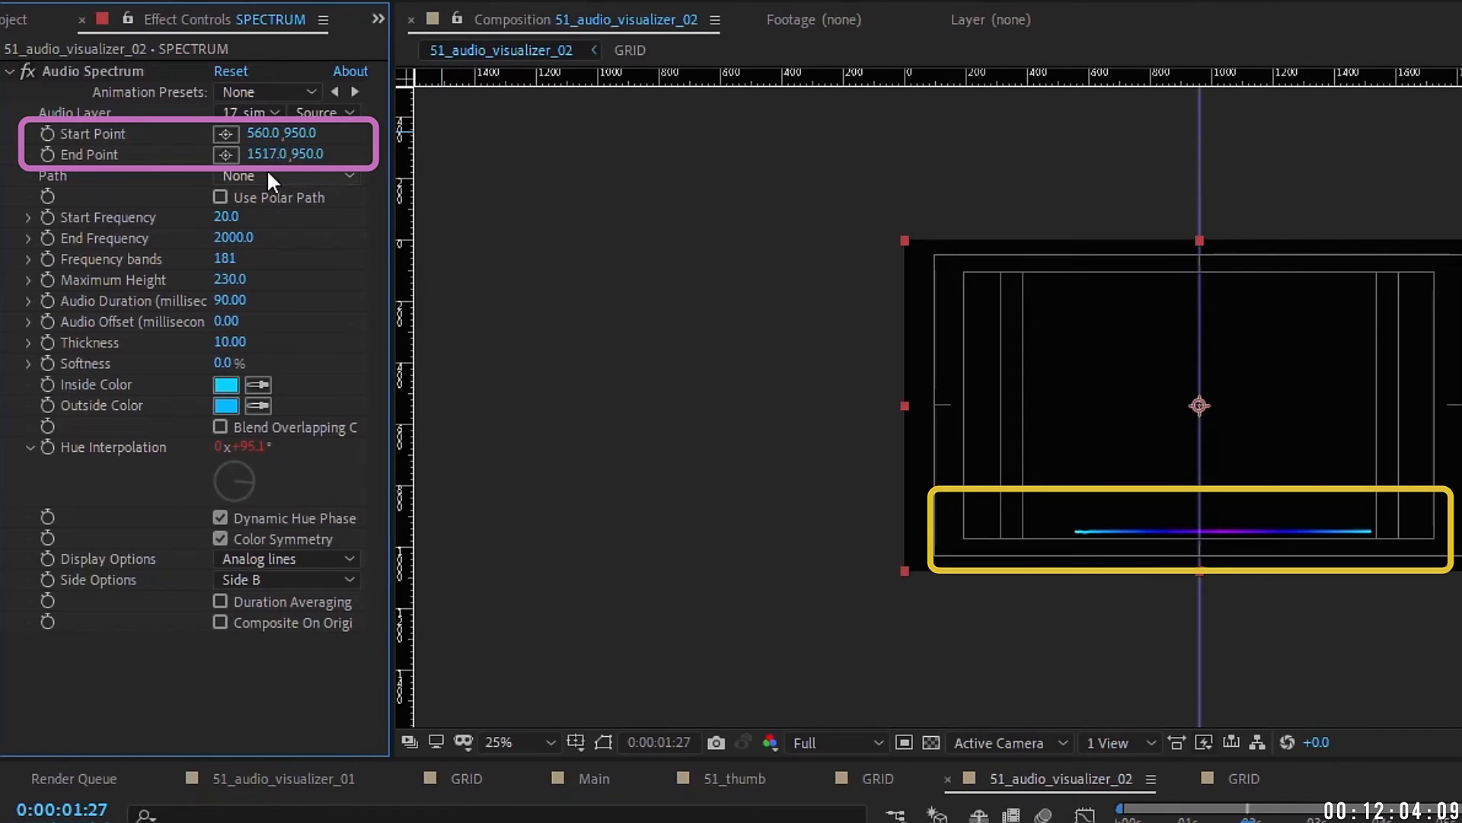
click(265, 153)
text(96)
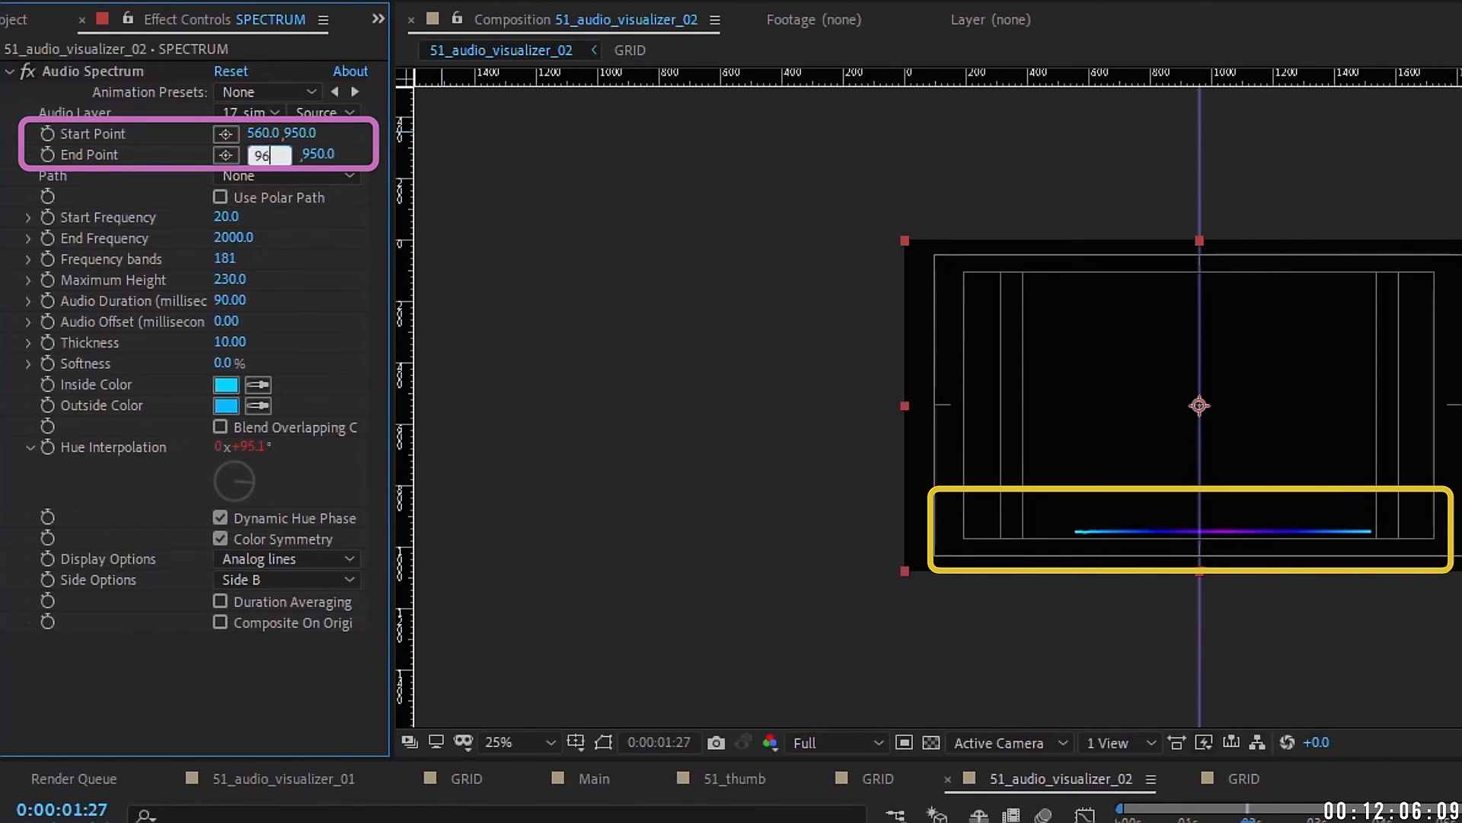
text(0+400)
key(Return)
scroll(1125, 592, up, 2)
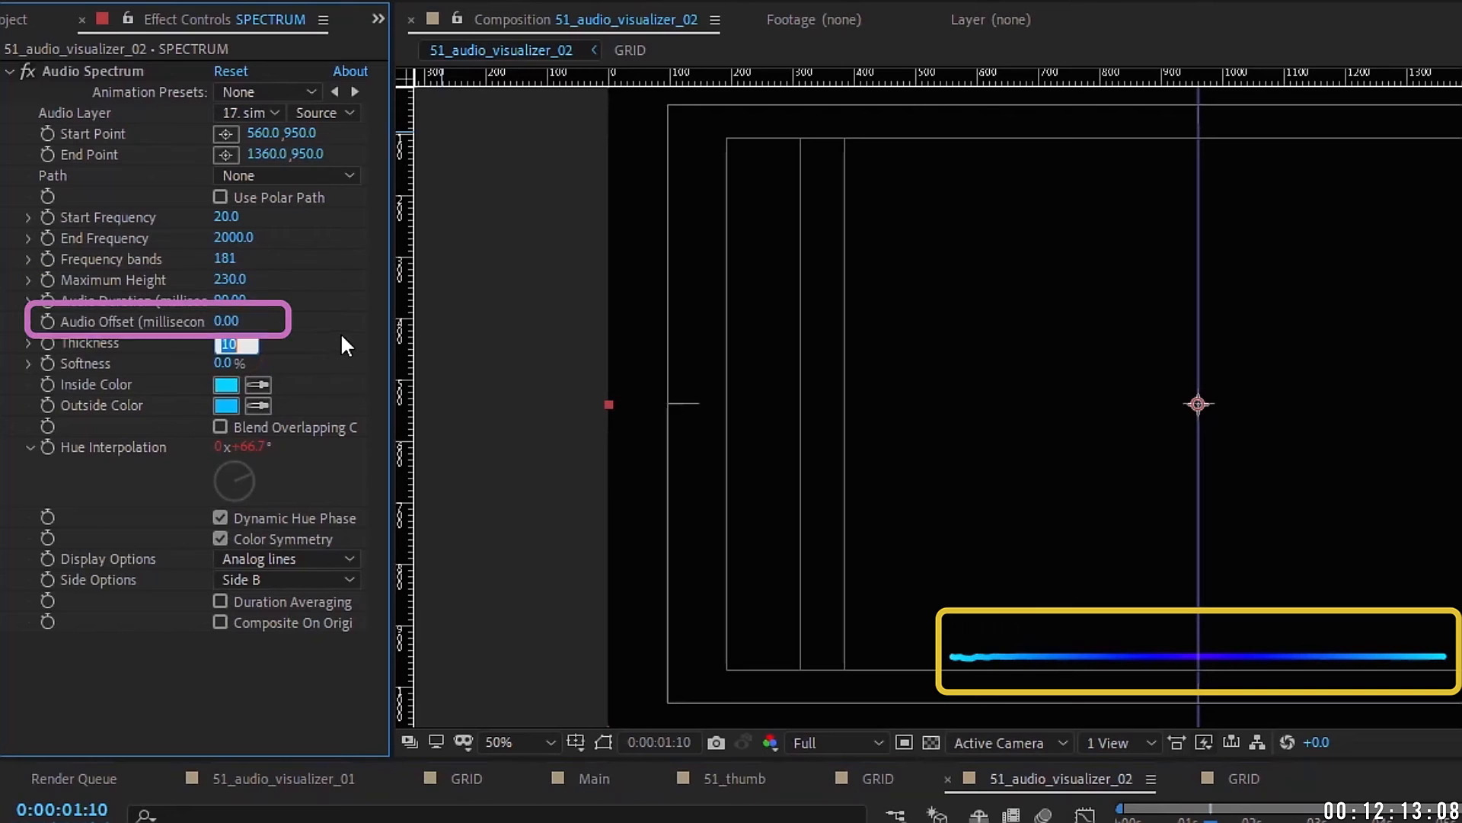
Step: Set the bottom spectrum's Thickness to 5 and Maximum Height to 940
click(226, 341)
text(5)
key(Return)
key(Return)
click(231, 280)
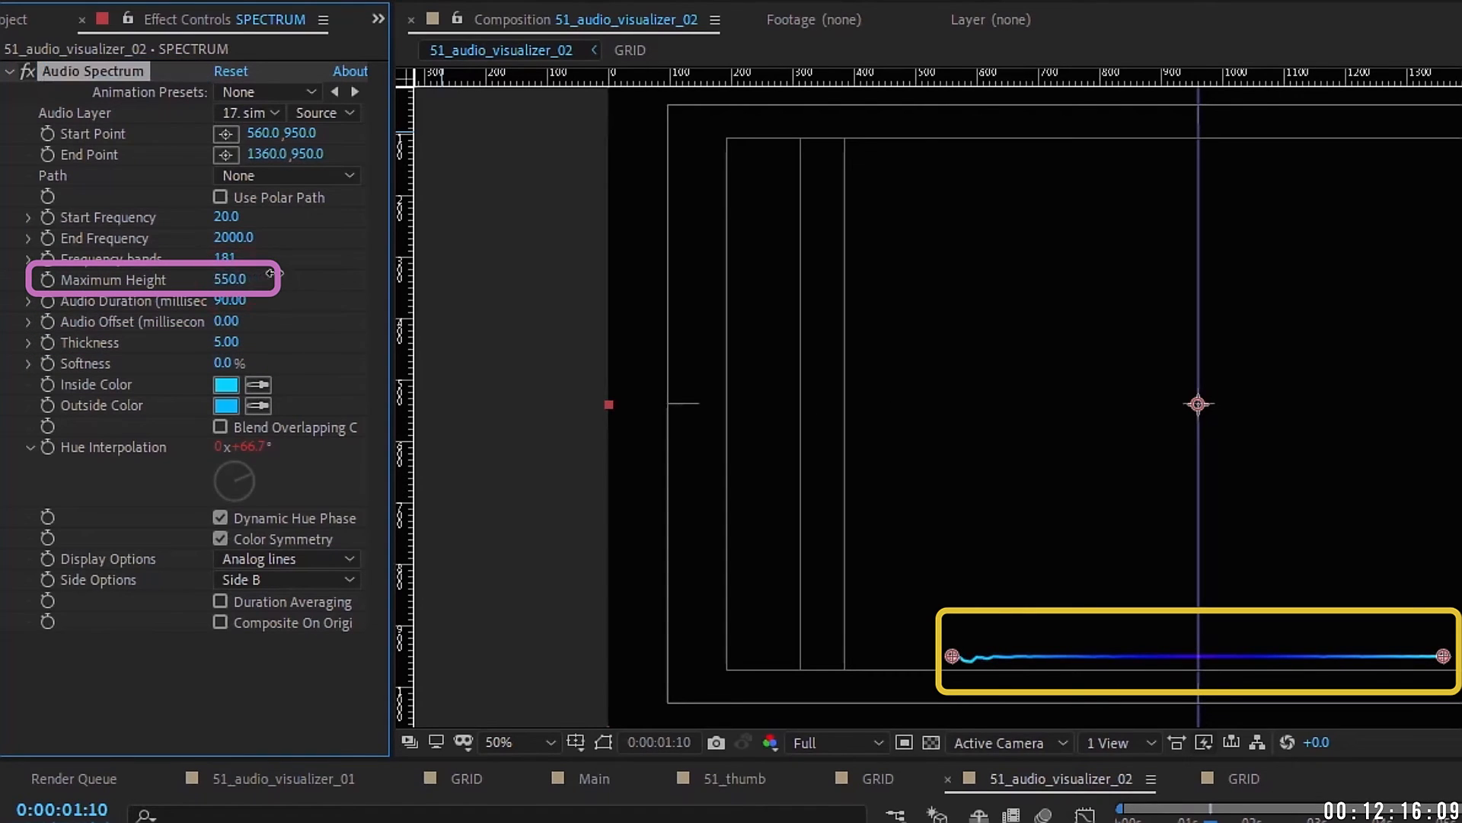
text(940)
key(Return)
Step: Switch Side Options to Side A & B and Display Options to Digital, then unsolo the layer
click(283, 580)
click(297, 661)
click(267, 558)
click(315, 585)
drag(846, 611, 807, 558)
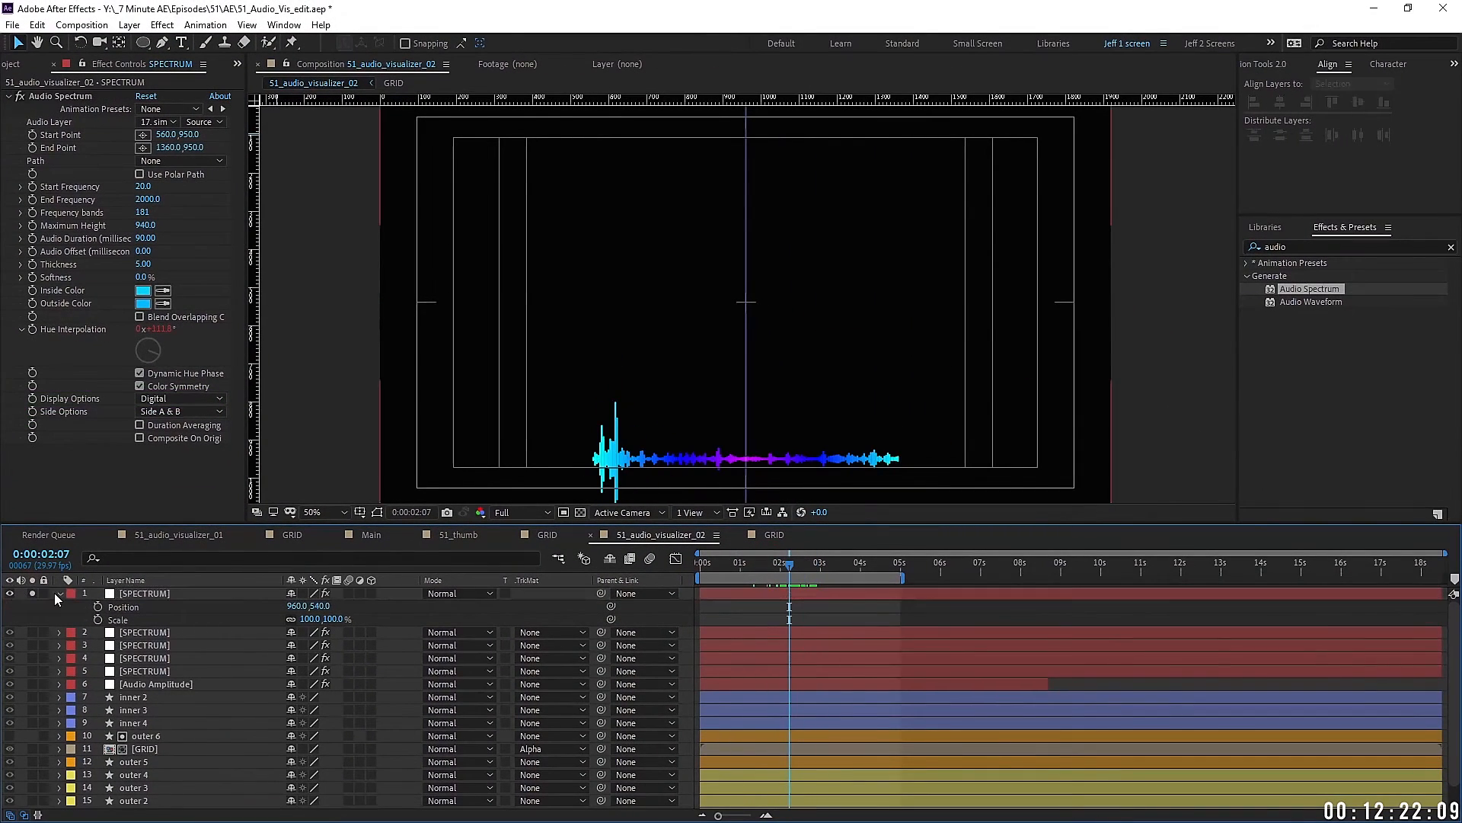
click(33, 593)
click(61, 593)
Step: Lower Maximum Height to 400 and move the spectrum line's y position to 1000
click(145, 226)
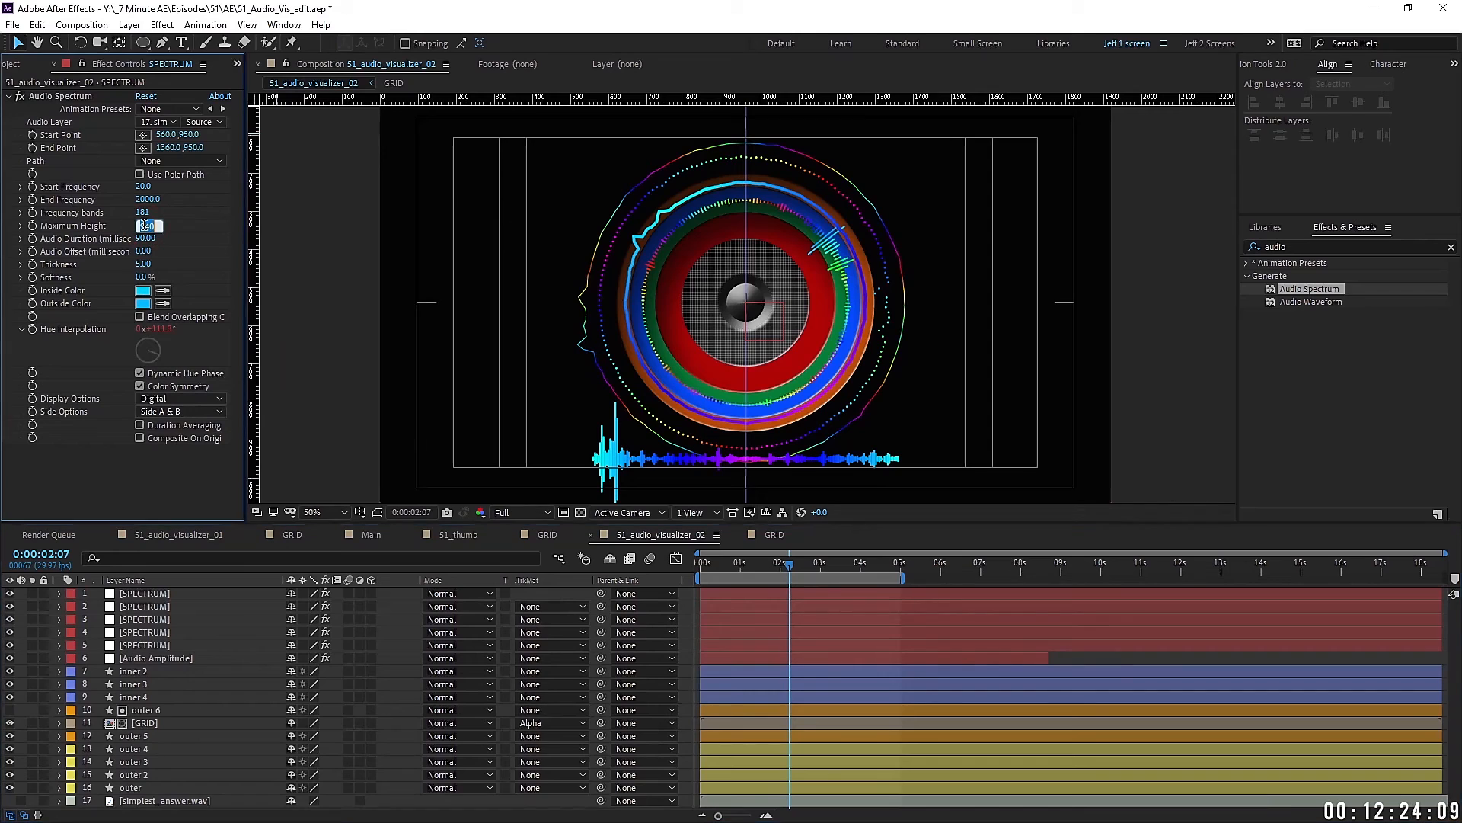
text(400)
click(60, 96)
drag(939, 203, 929, 159)
drag(582, 415, 585, 435)
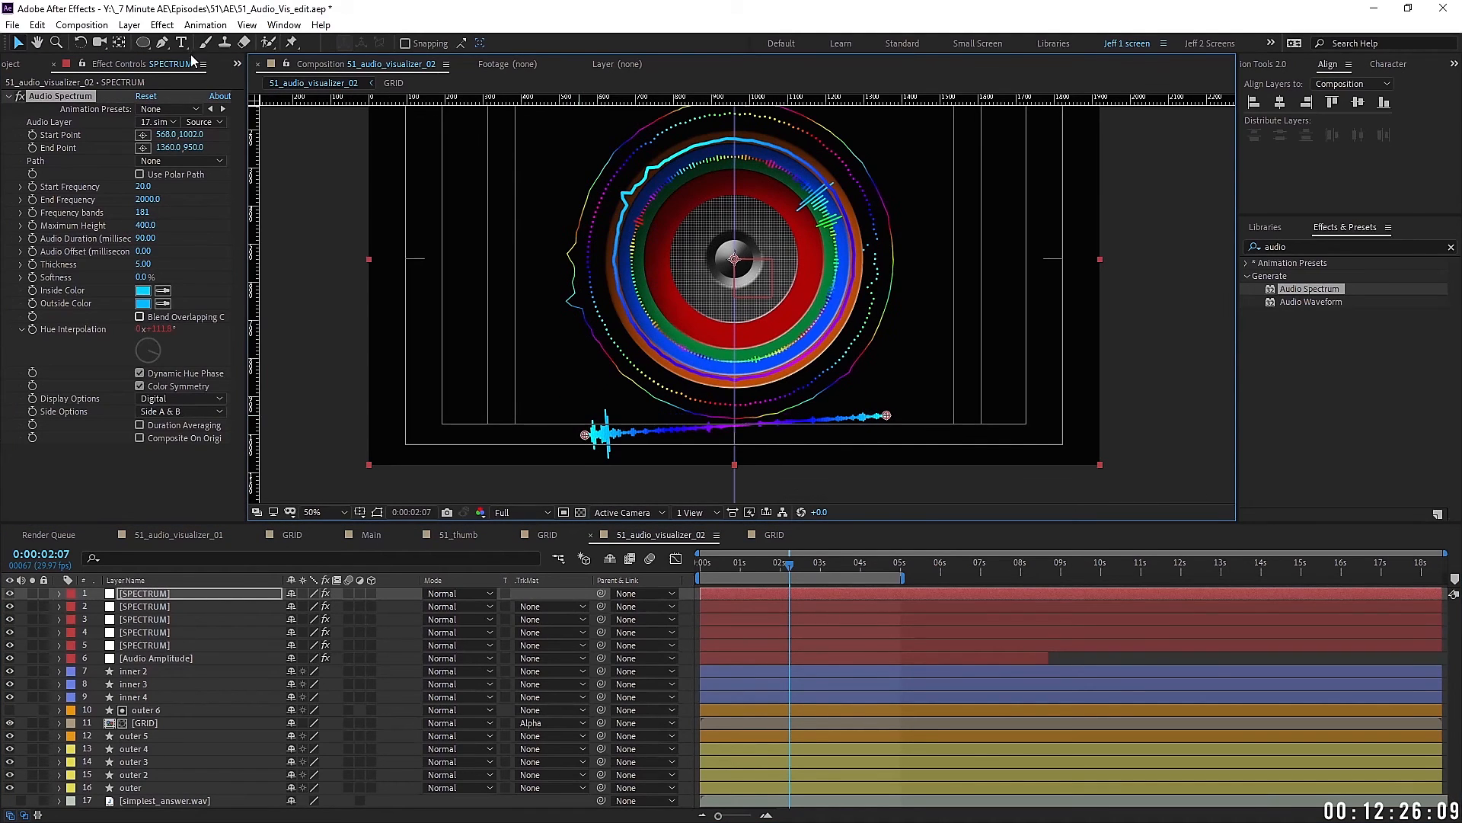
click(192, 134)
text(1360.0,)
text(100)
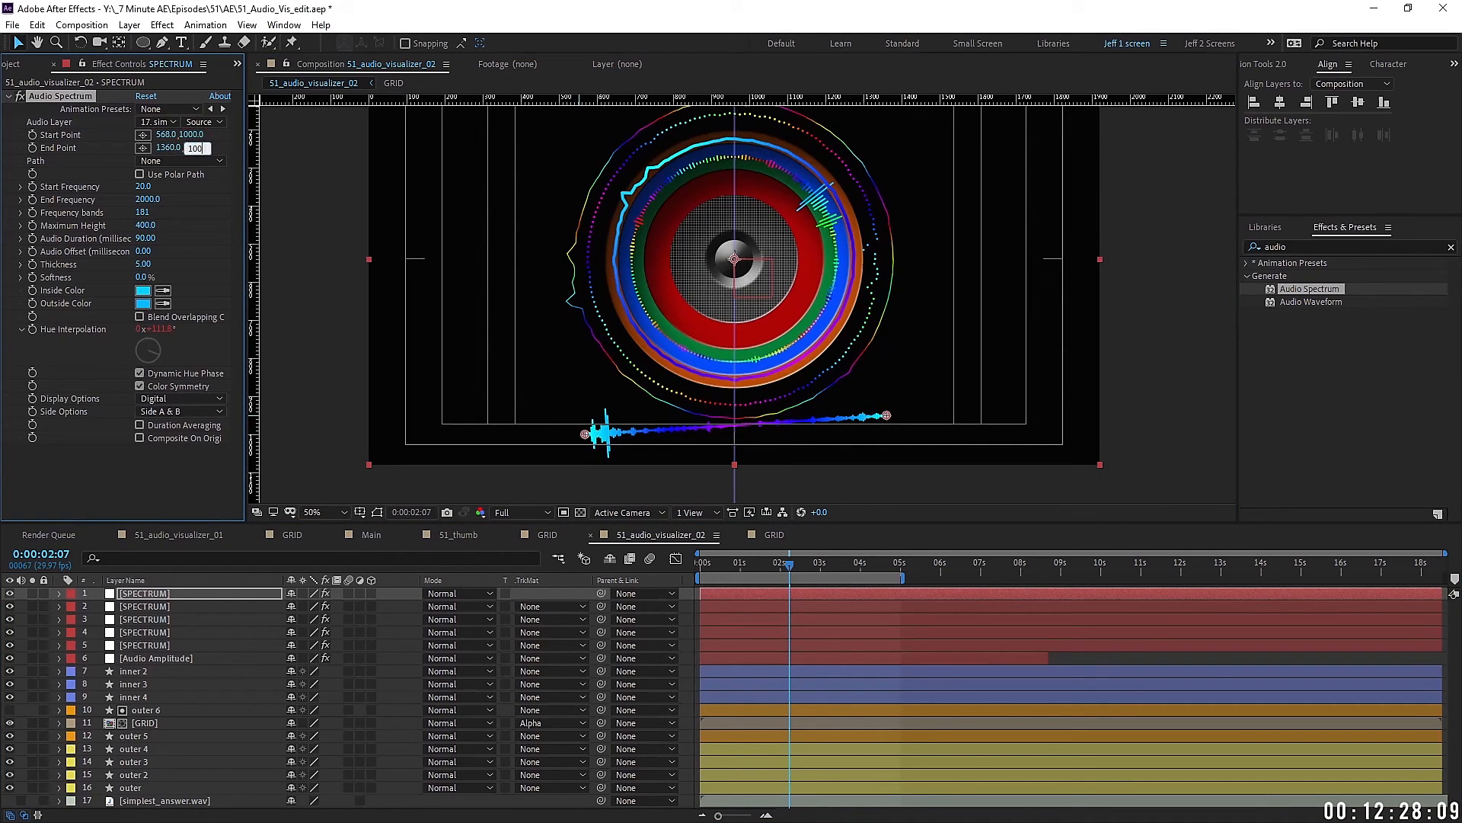
text(0)
key(Return)
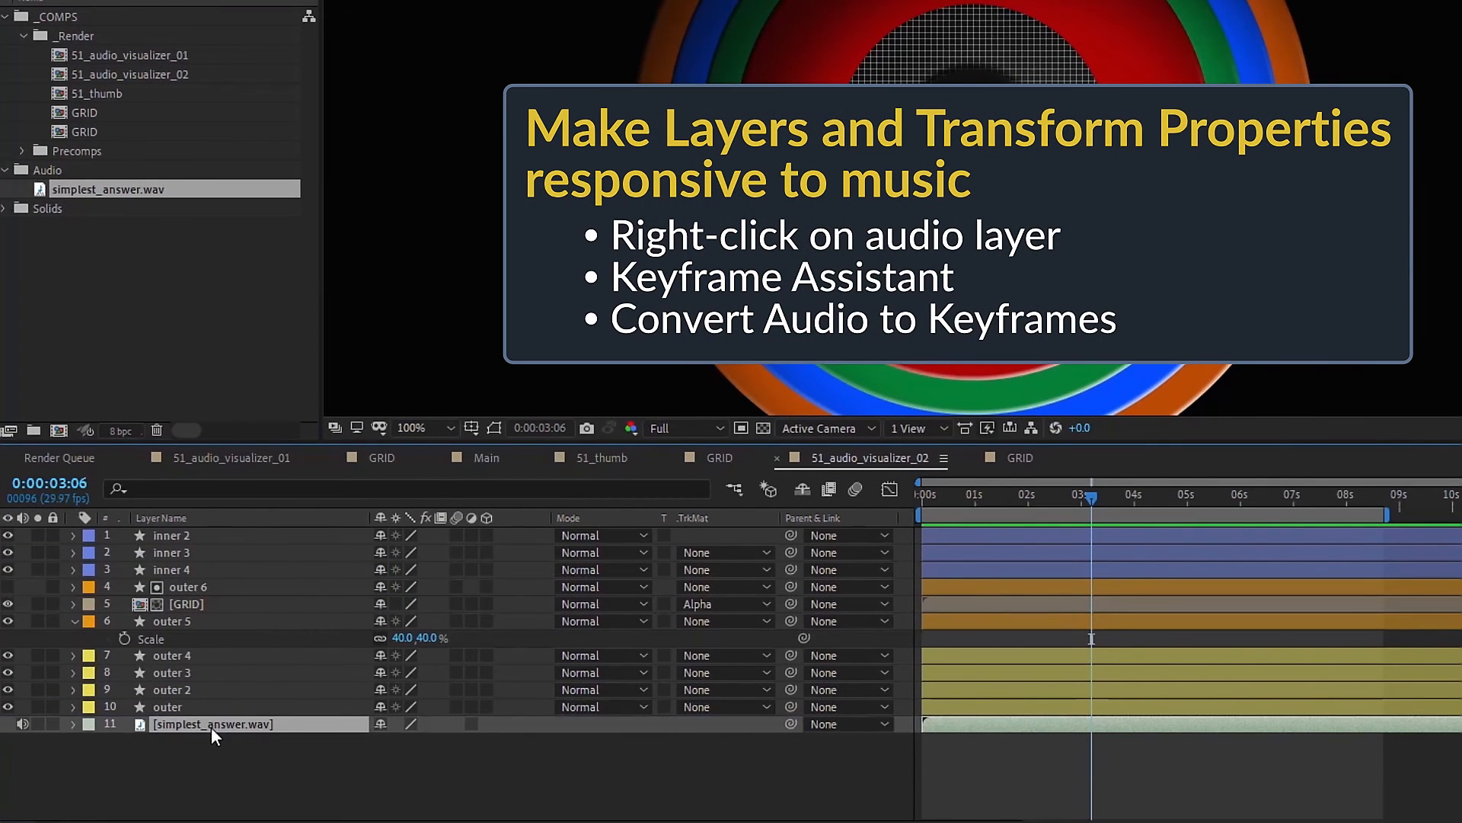
Step: Run Convert Audio to Keyframes on the music layer, then view the amplitude keyframes in the Graph Editor from the start
right_click(212, 727)
mouse_move(296, 495)
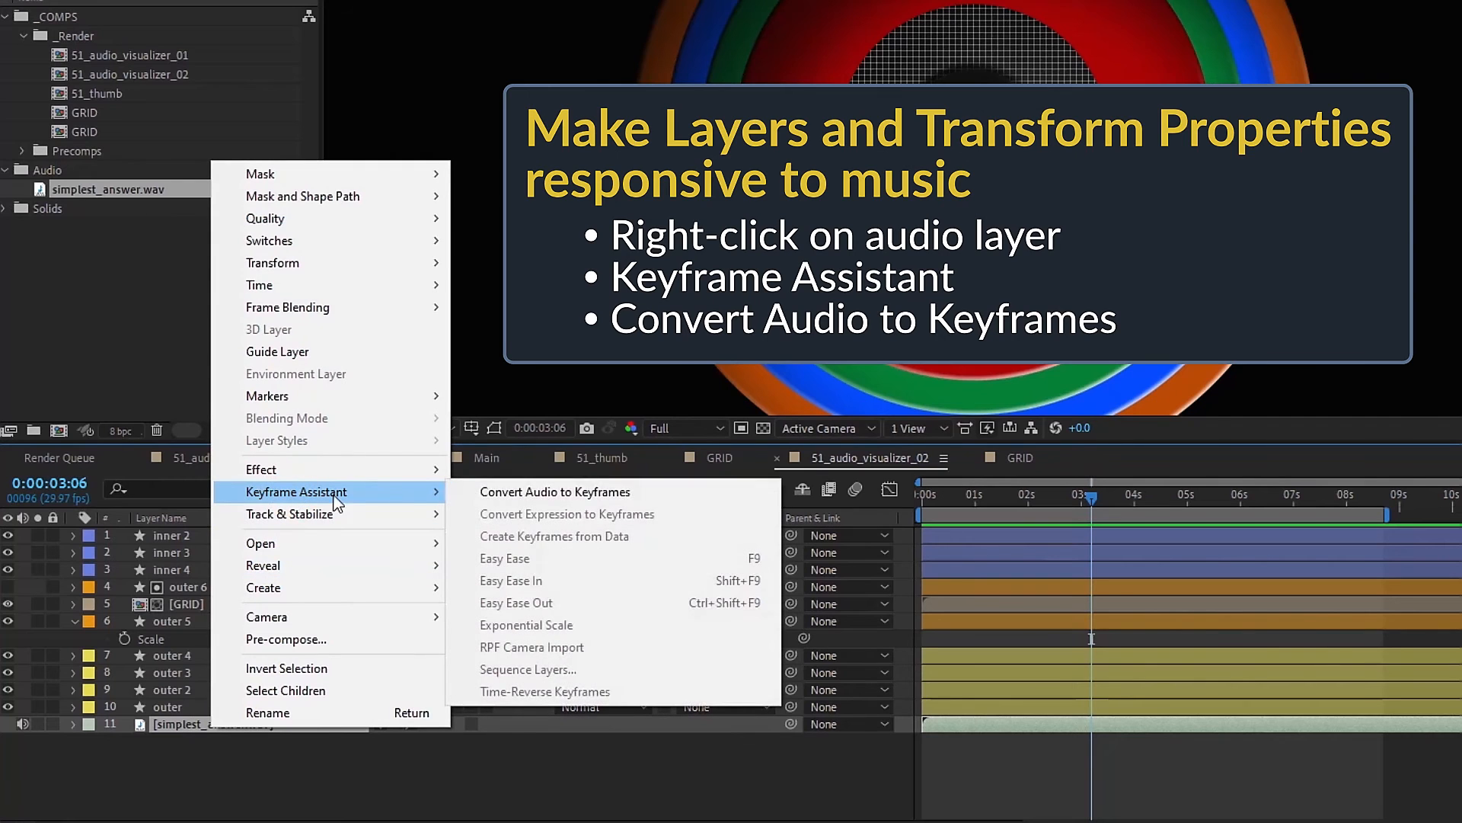
click(565, 495)
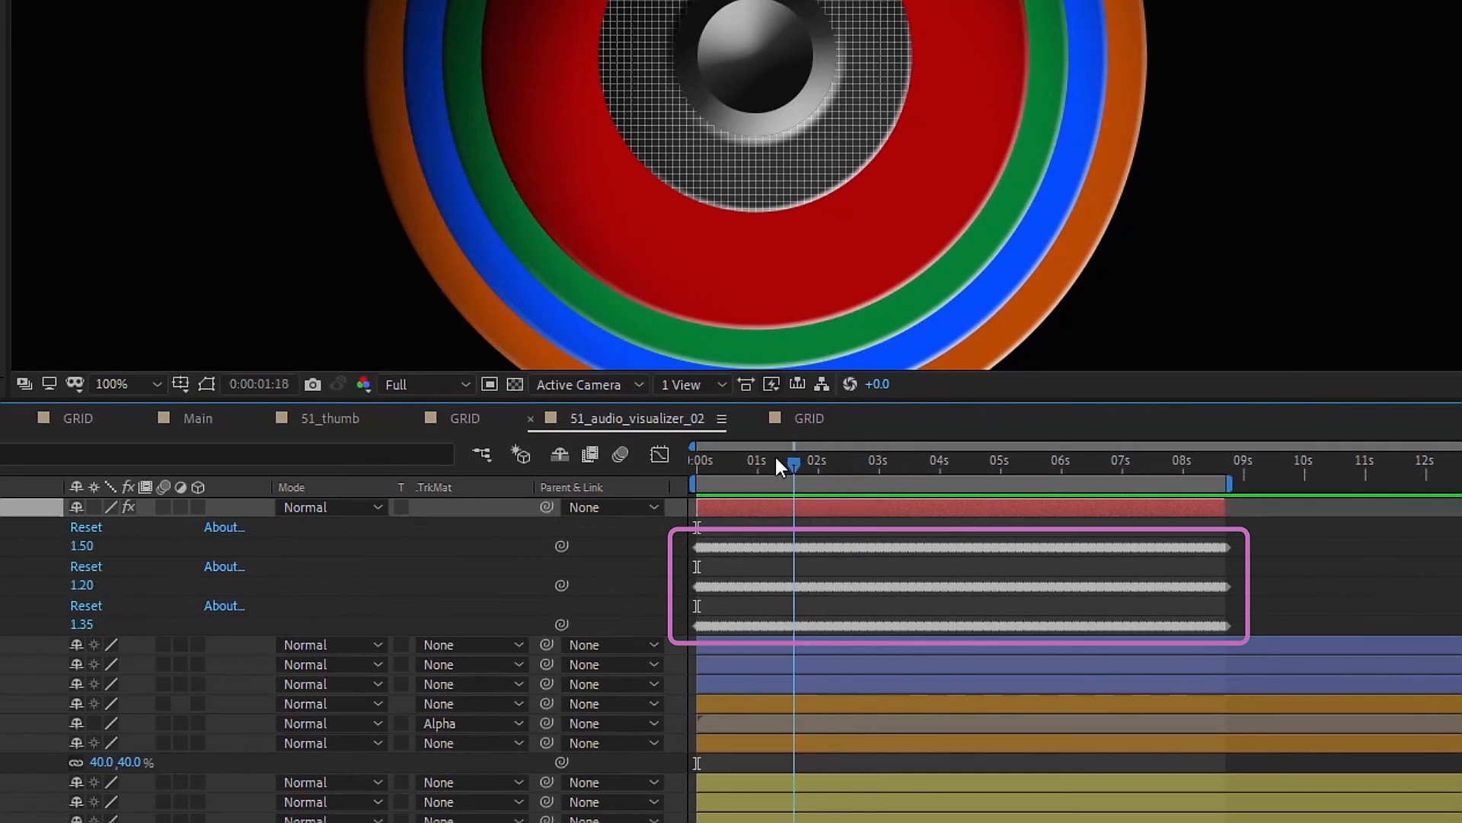
drag(776, 458, 697, 454)
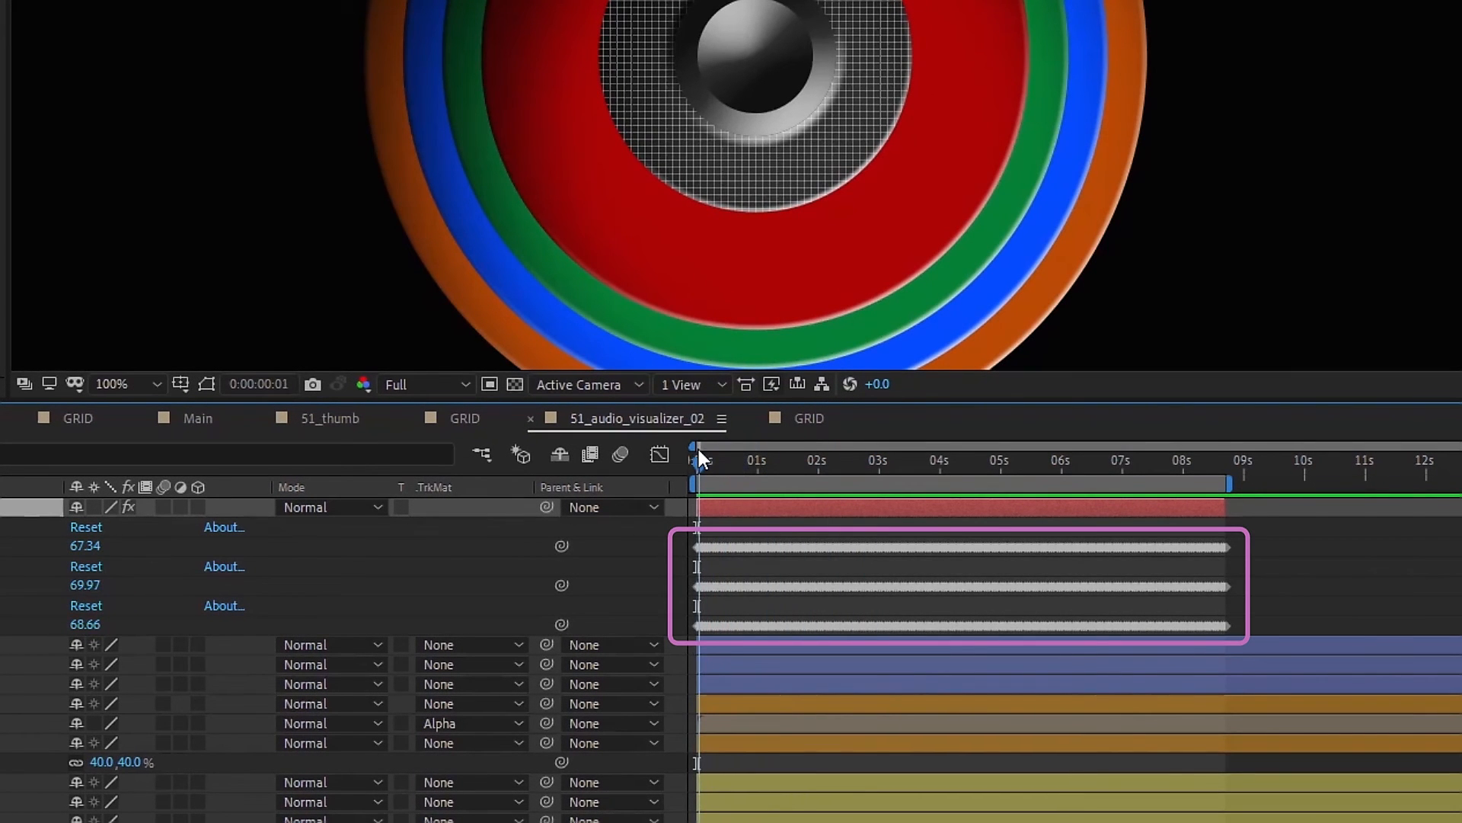
click(658, 454)
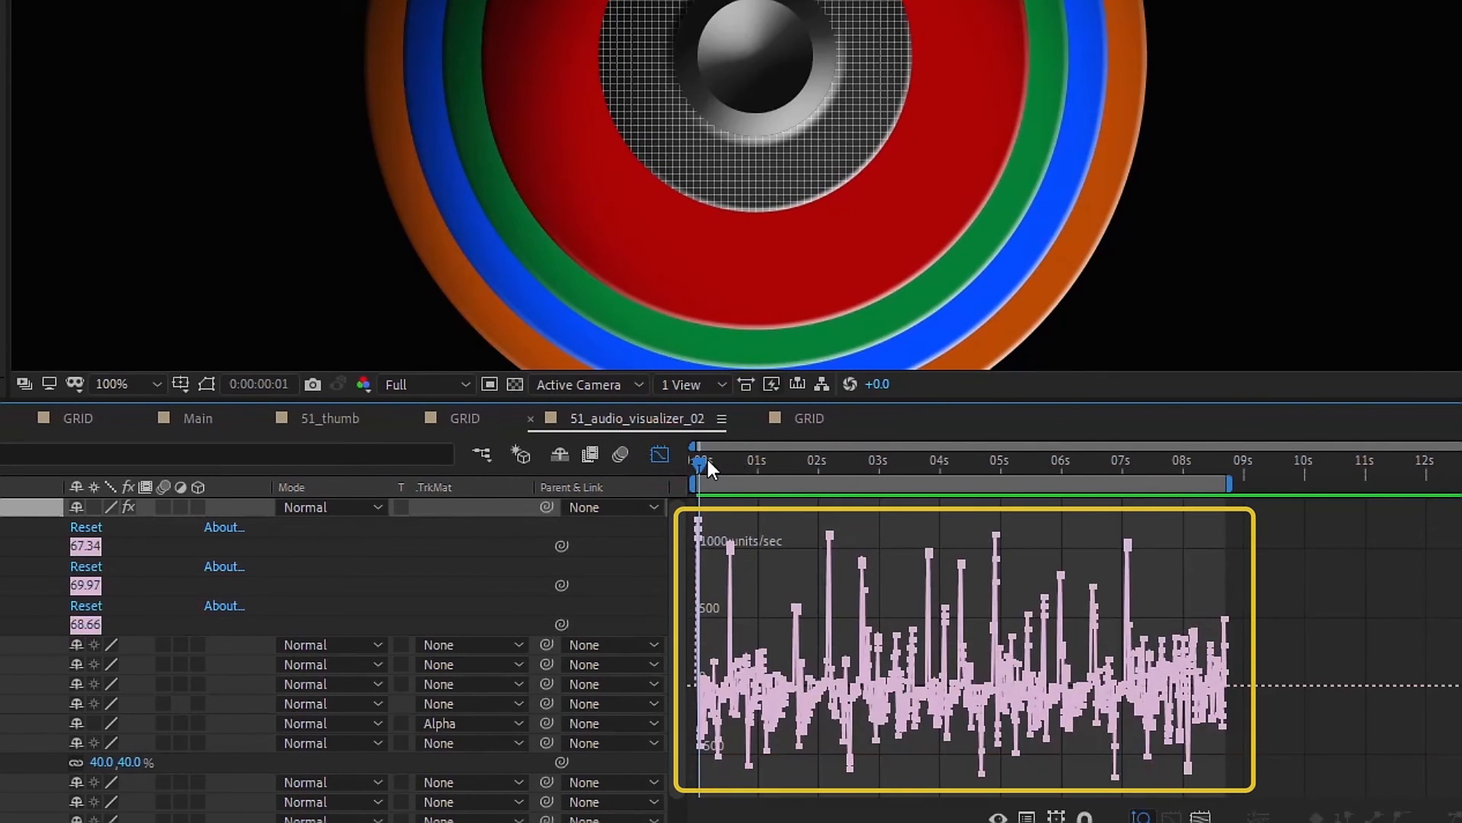